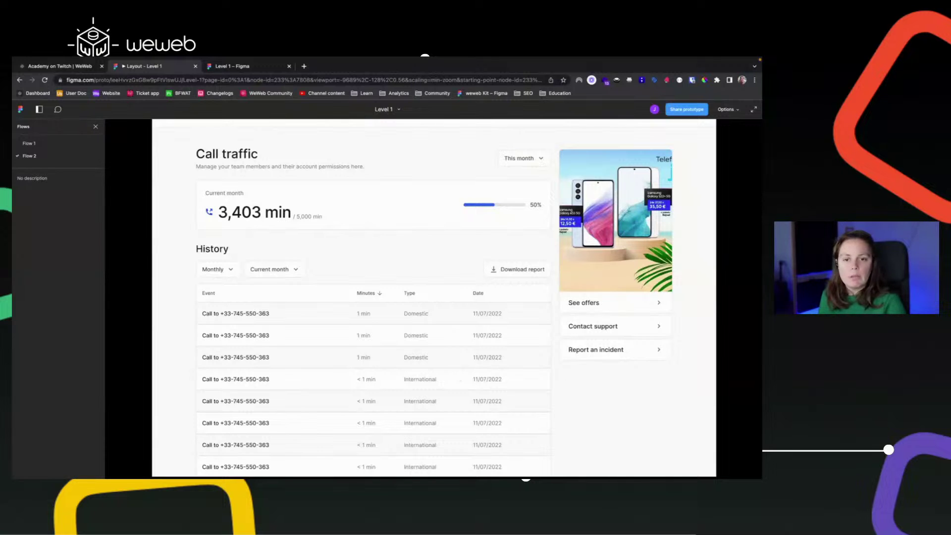
# - Move the Notion Academy page into the browser window as a tab alongside the Figma ones
pyautogui.press('super+Tab')
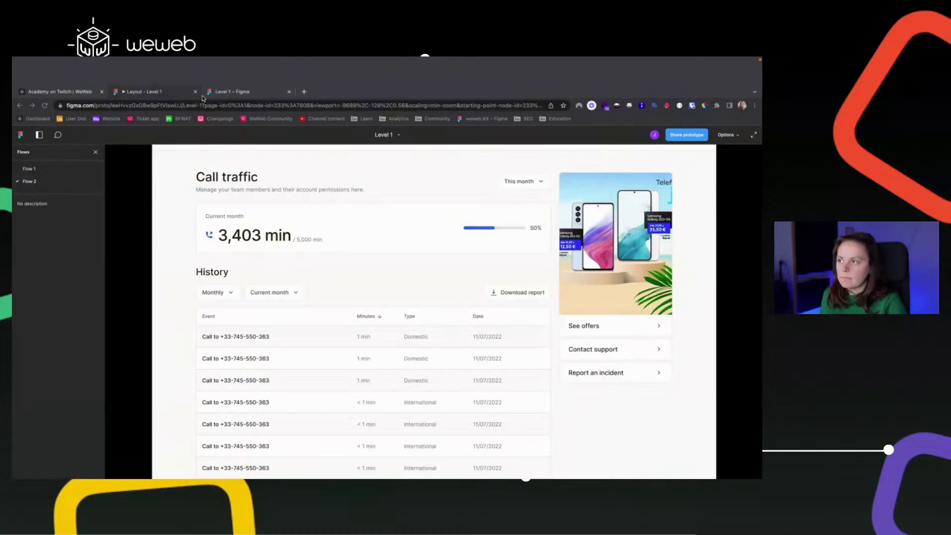
pyautogui.press('super+grave')
pyautogui.moveTo(305, 110); pyautogui.dragTo(327, 66)
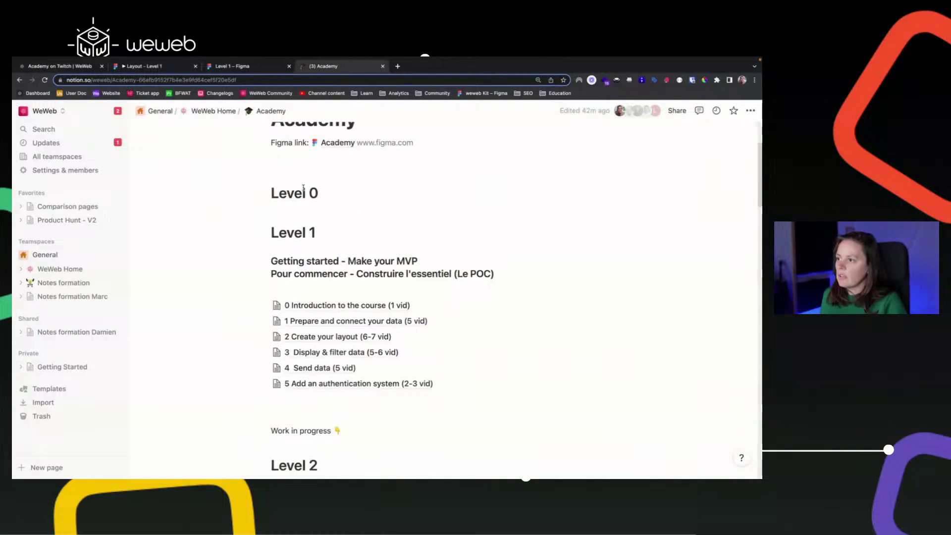
# - Examine the Academy course outline, covering the Level 1 chapters and the Level 2 topics on APIs, layout and records
pyautogui.scroll(3, 334, 285)
pyautogui.scroll(-2, 334, 285)
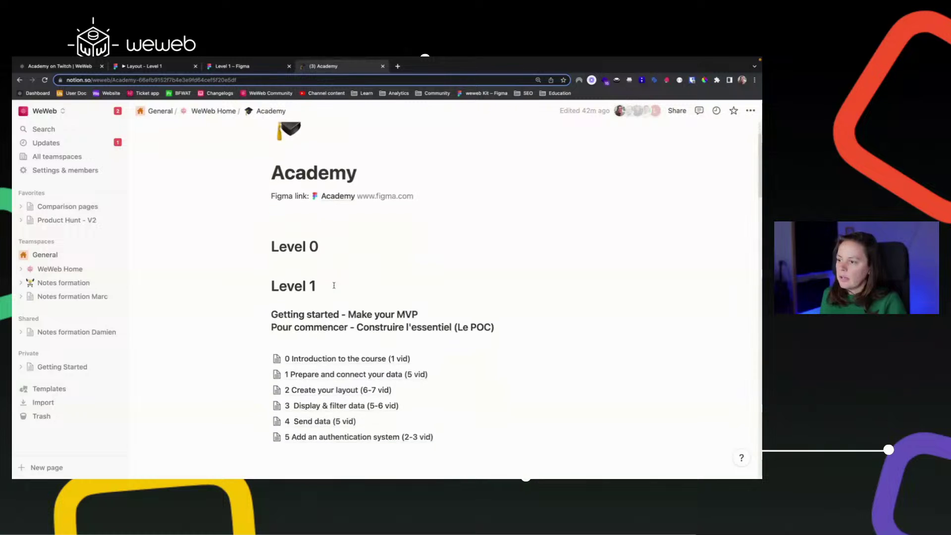
pyautogui.scroll(-2, 334, 286)
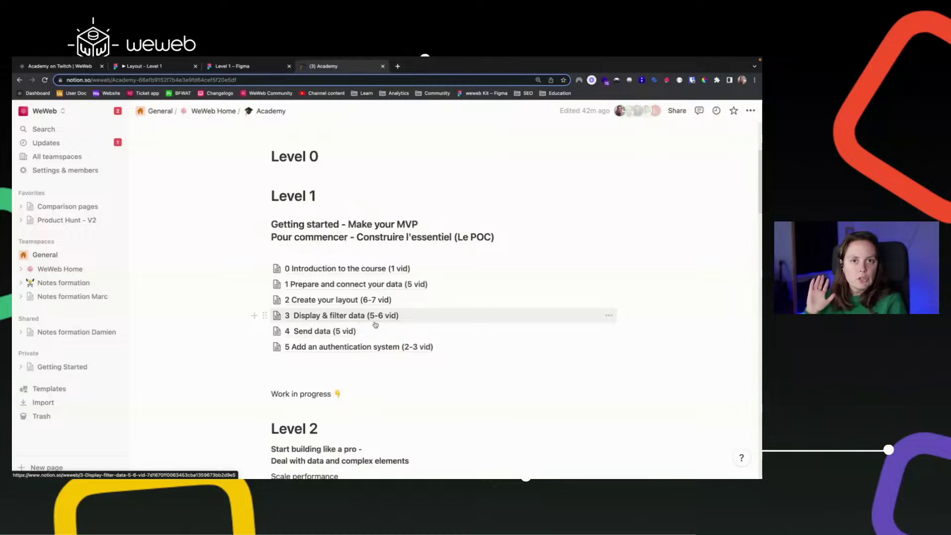
pyautogui.scroll(-5, 376, 325)
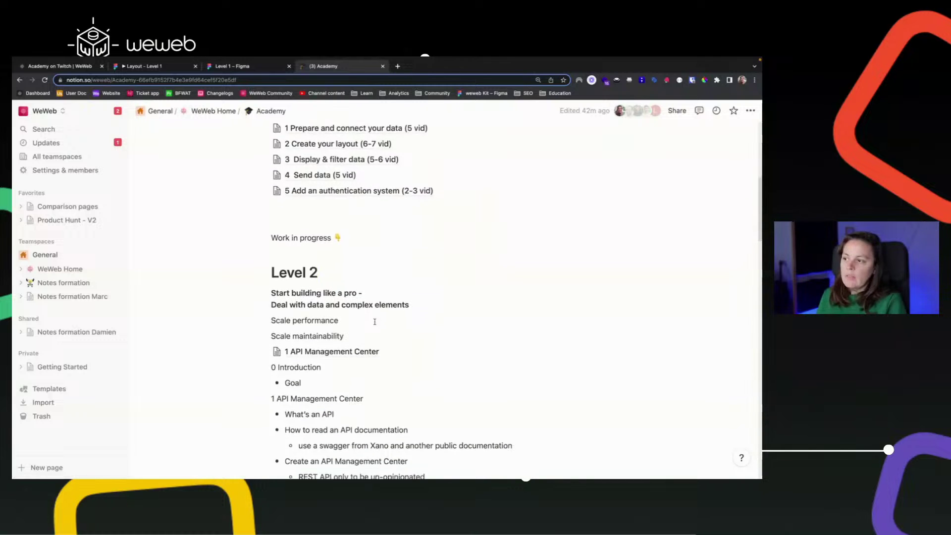
pyautogui.scroll(-1, 319, 265)
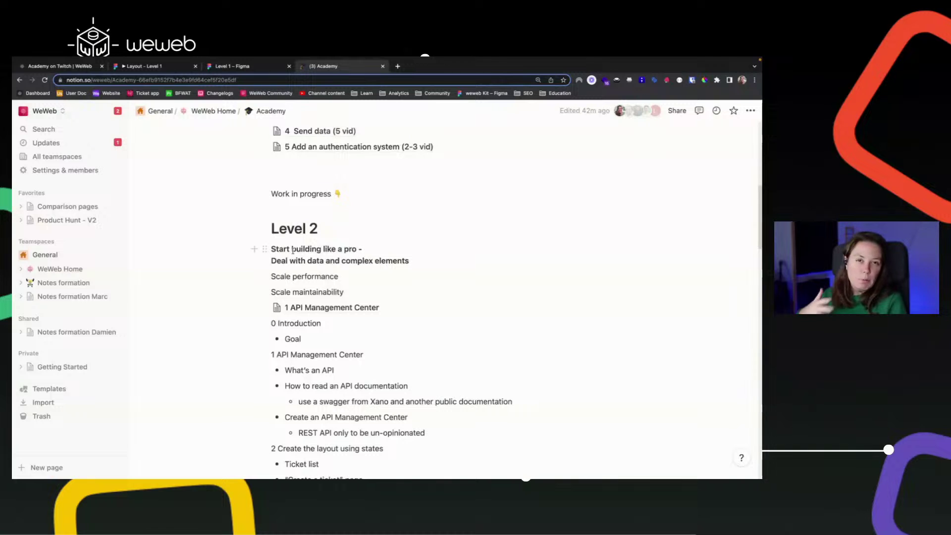
pyautogui.scroll(1, 381, 274)
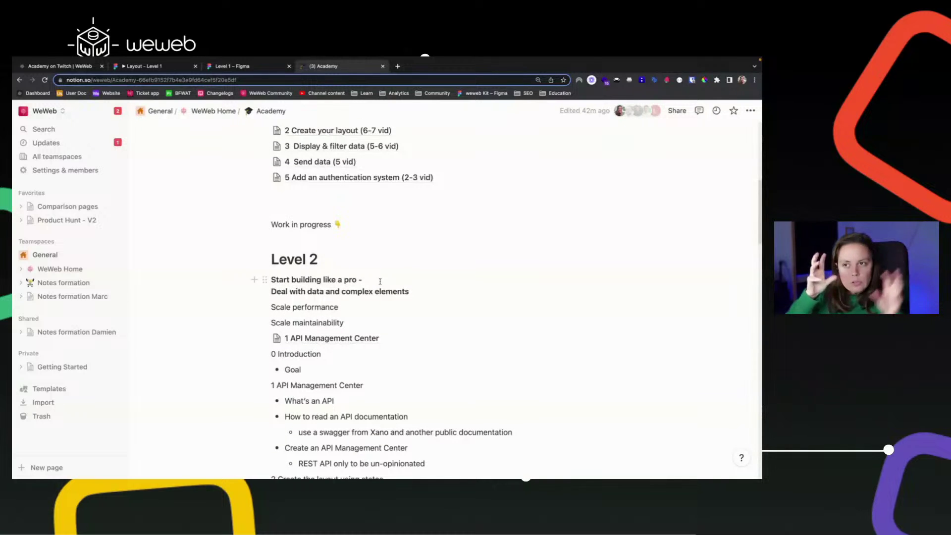
pyautogui.scroll(5, 380, 280)
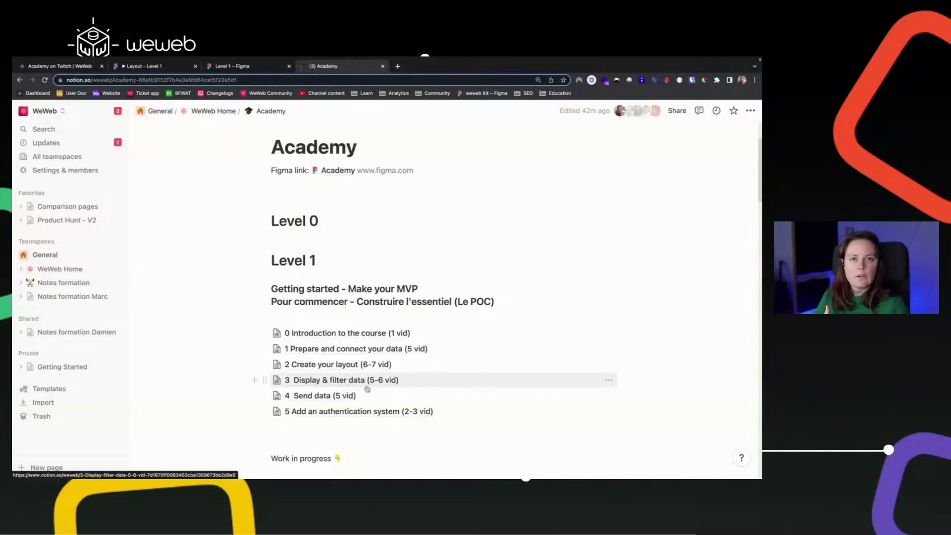
pyautogui.scroll(-2, 367, 389)
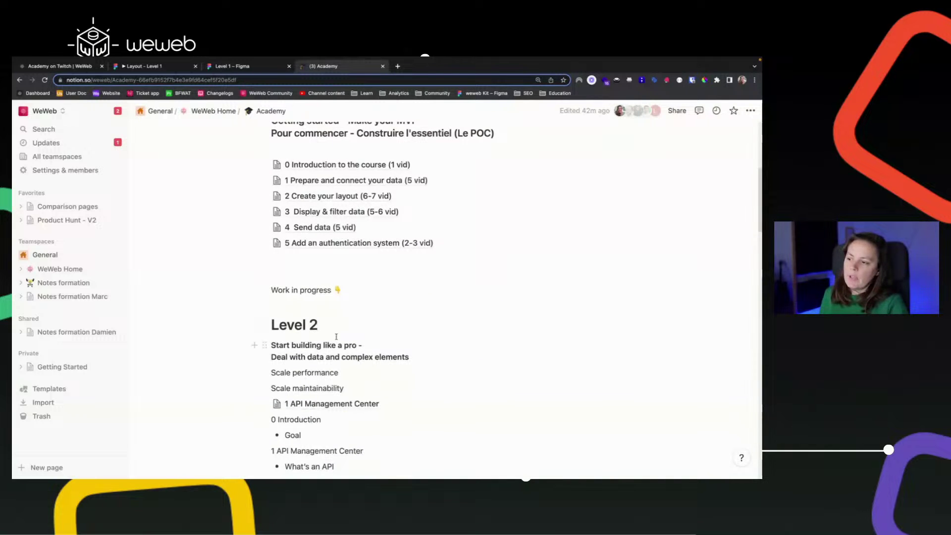
pyautogui.scroll(-2, 323, 343)
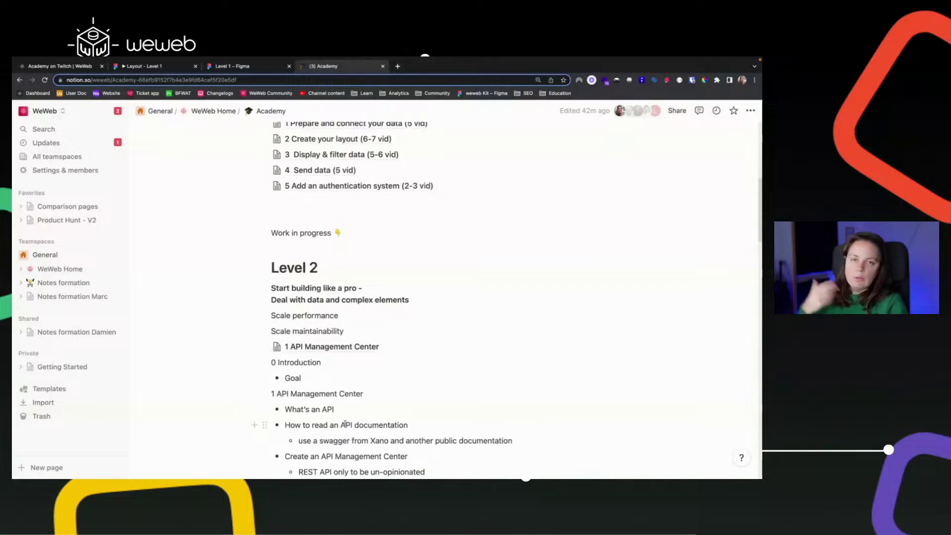
pyautogui.scroll(-1, 345, 424)
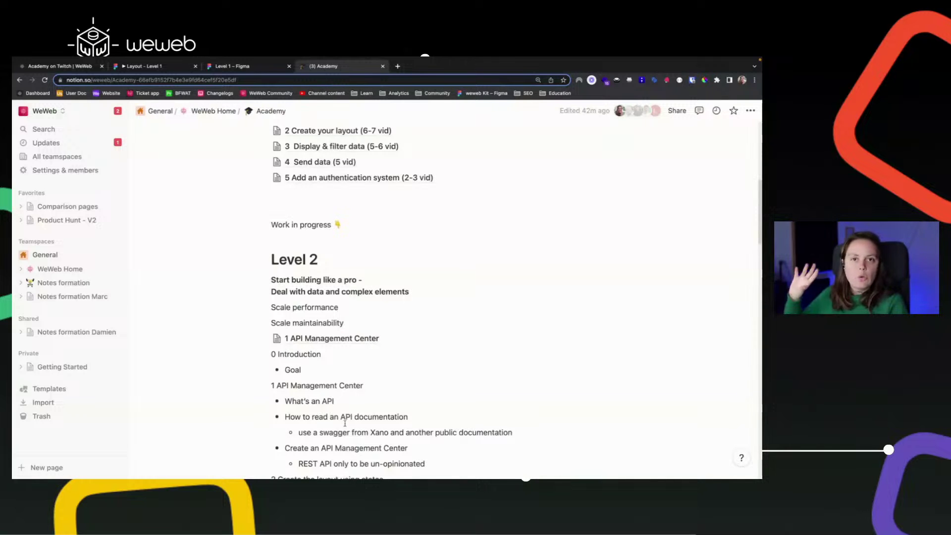
pyautogui.scroll(-7, 345, 424)
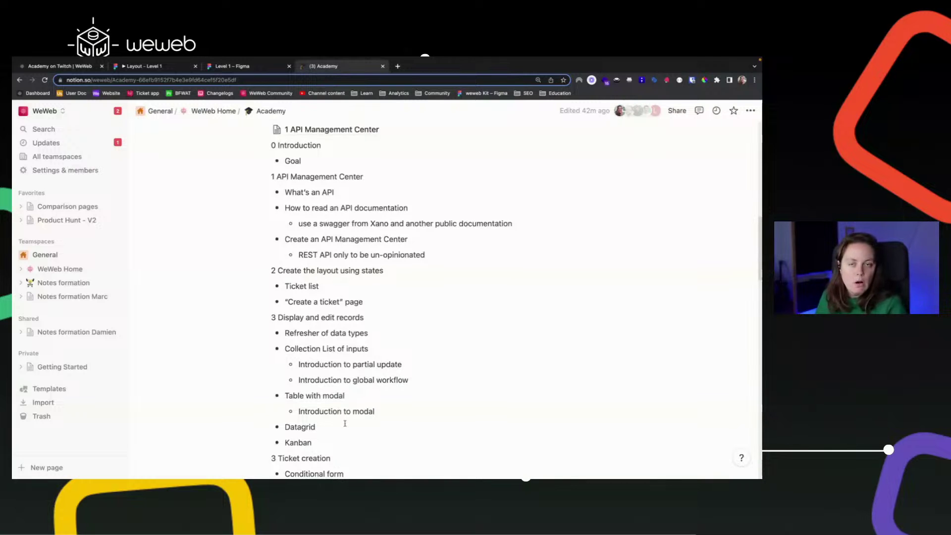
pyautogui.scroll(15, 345, 423)
pyautogui.scroll(2, 345, 424)
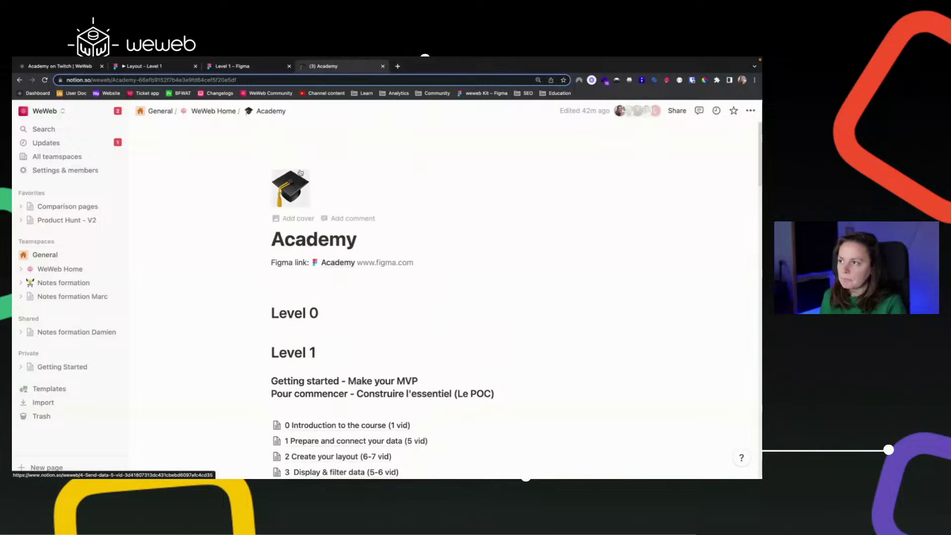
# - Close the Notion Academy page and return to the Layout - Level 1 prototype in Figma
pyautogui.click(383, 67)
pyautogui.click(144, 67)
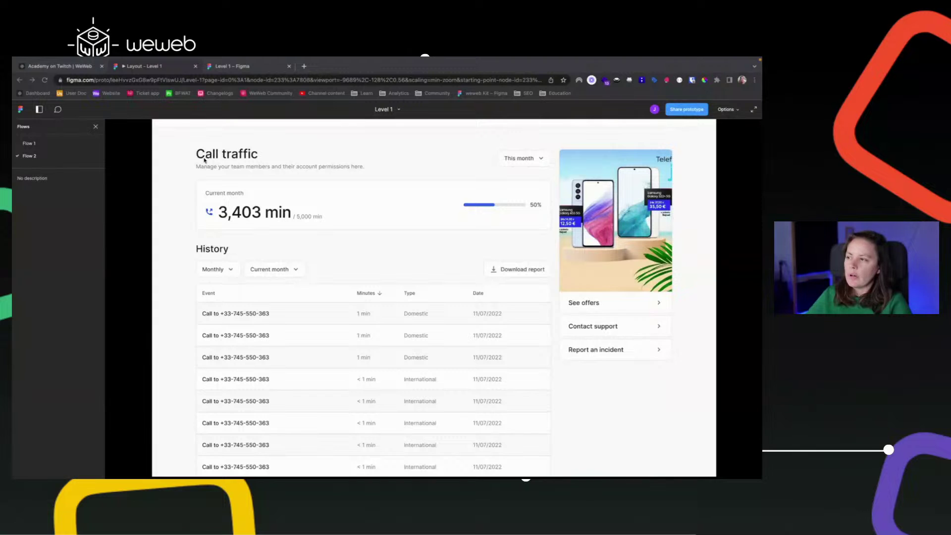
pyautogui.click(200, 154)
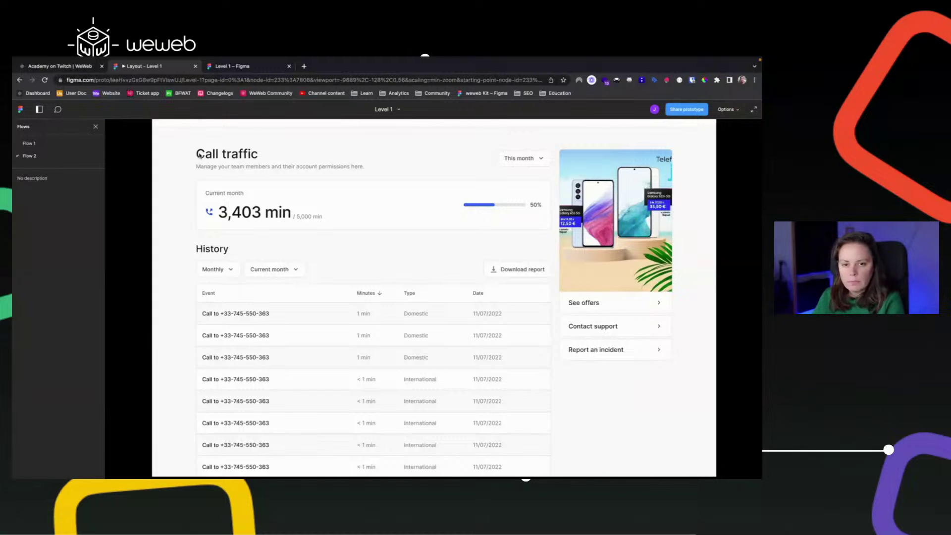
pyautogui.press('z')
pyautogui.press('z')
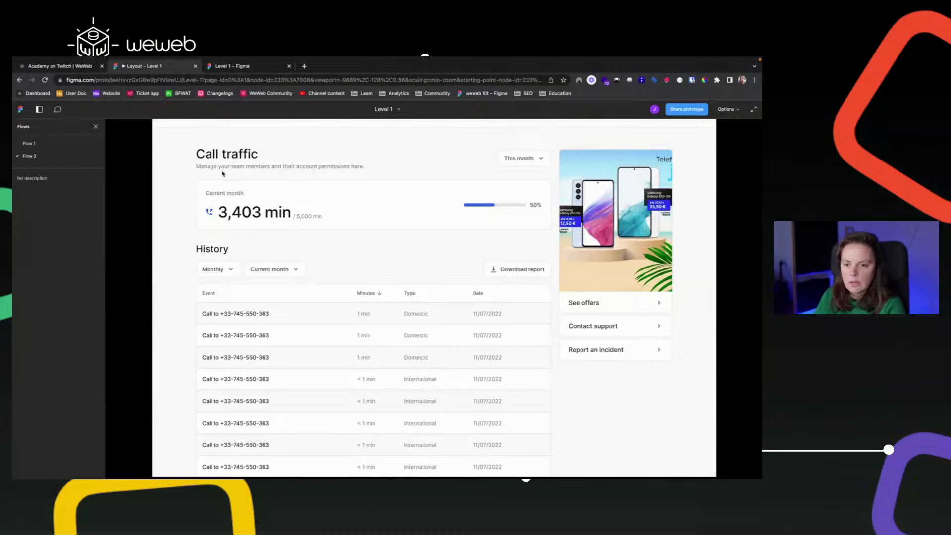
pyautogui.press('z')
pyautogui.press('z')
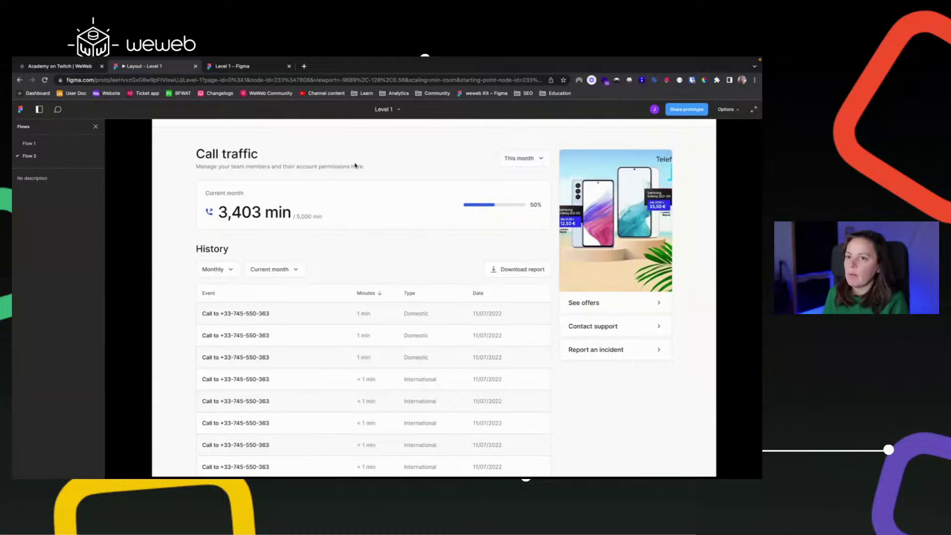
# - Advance the Call traffic prototype through its content and margin overlays, ending on the content overlay
pyautogui.press('Right')
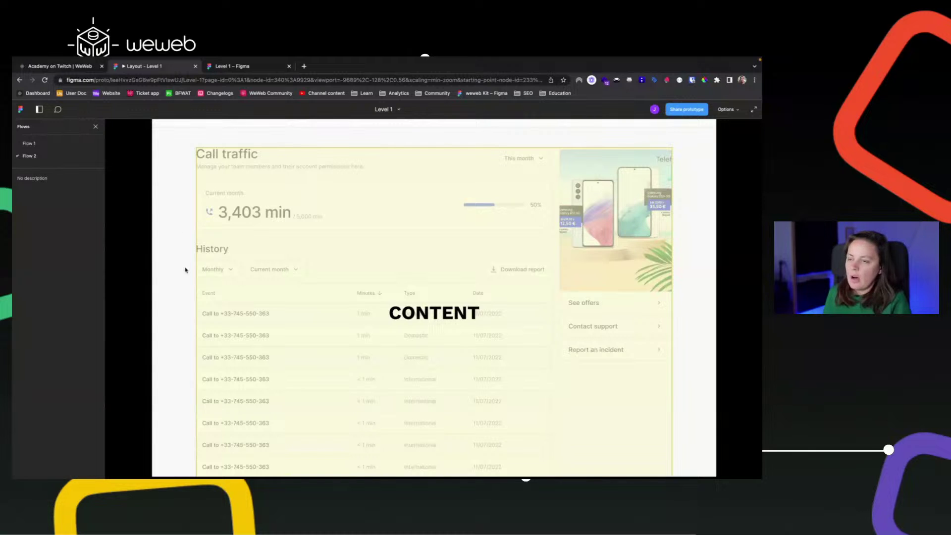
pyautogui.click(539, 252)
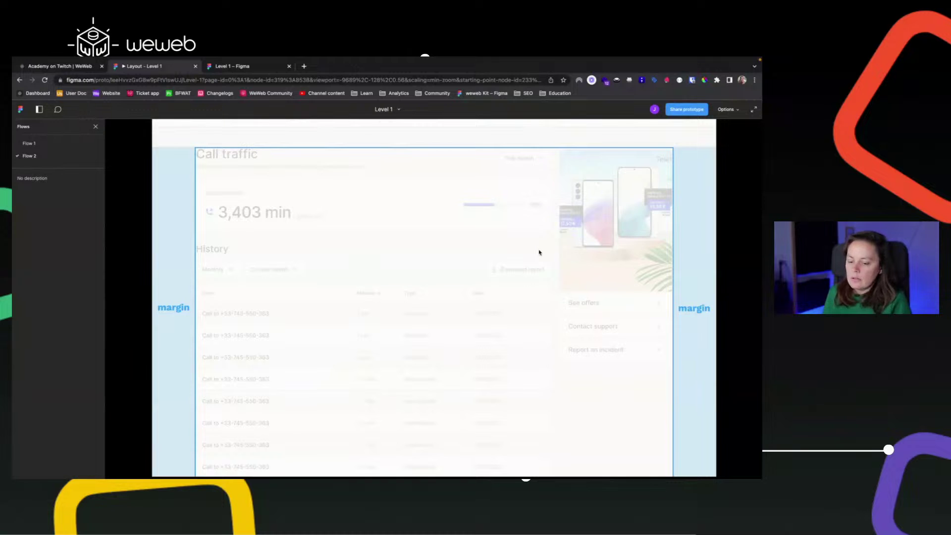
pyautogui.click(539, 252)
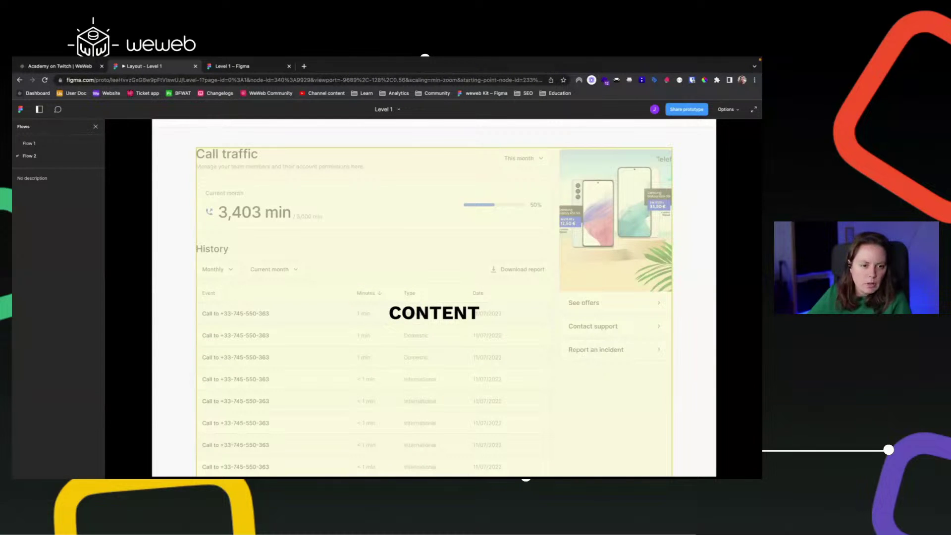
# - Switch to the Academy on Twitch project in WeWeb and open the page "1 - a (start)"
pyautogui.moveTo(103, 58)
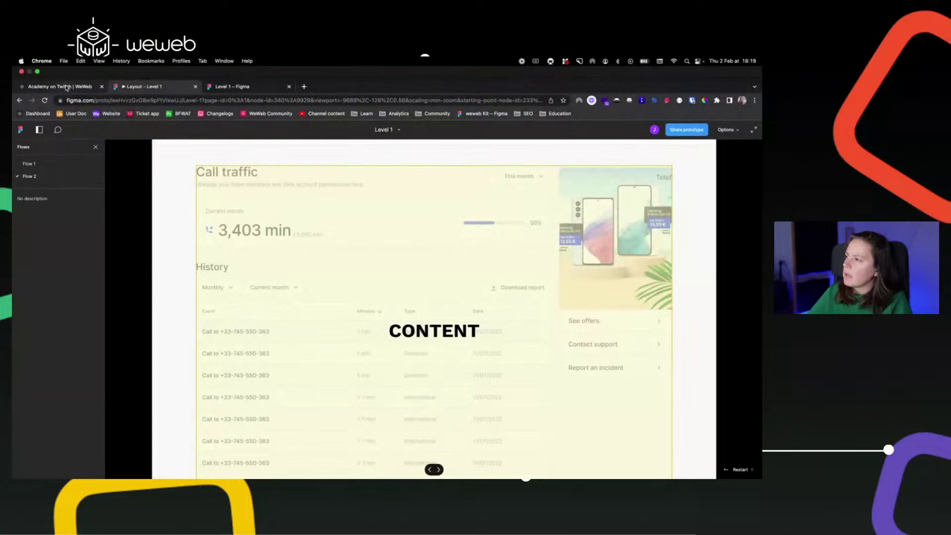
pyautogui.click(63, 87)
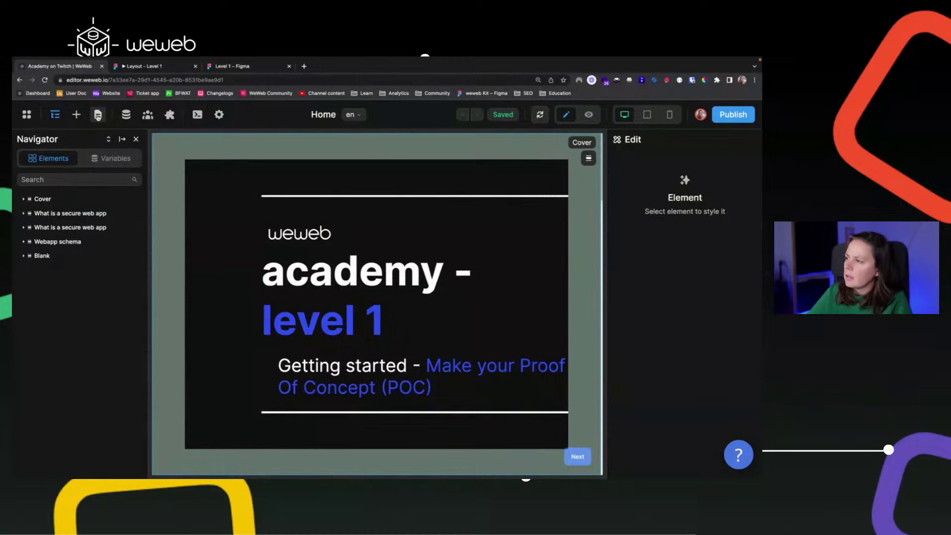
pyautogui.click(97, 114)
pyautogui.click(63, 216)
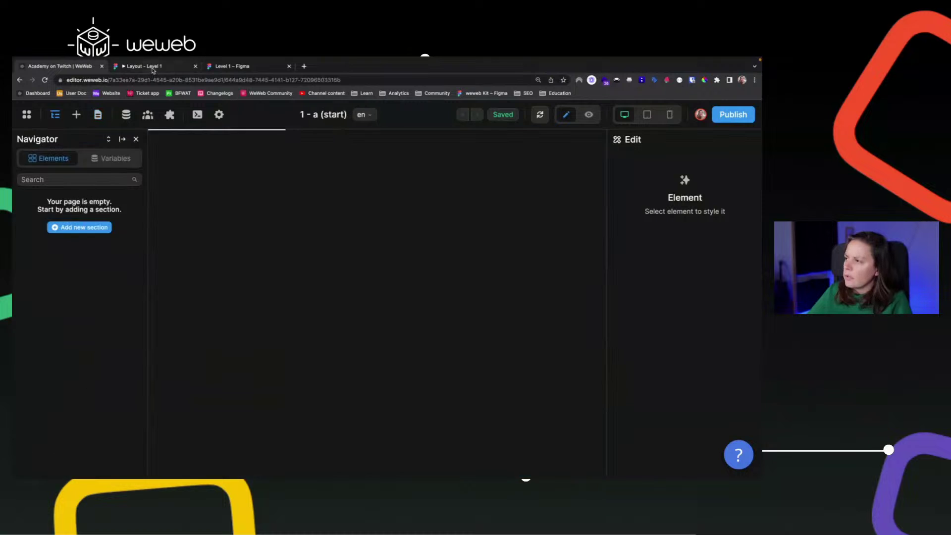
# - Return to the Figma layout prototype and show the margin overlay around the Call traffic content
pyautogui.click(151, 69)
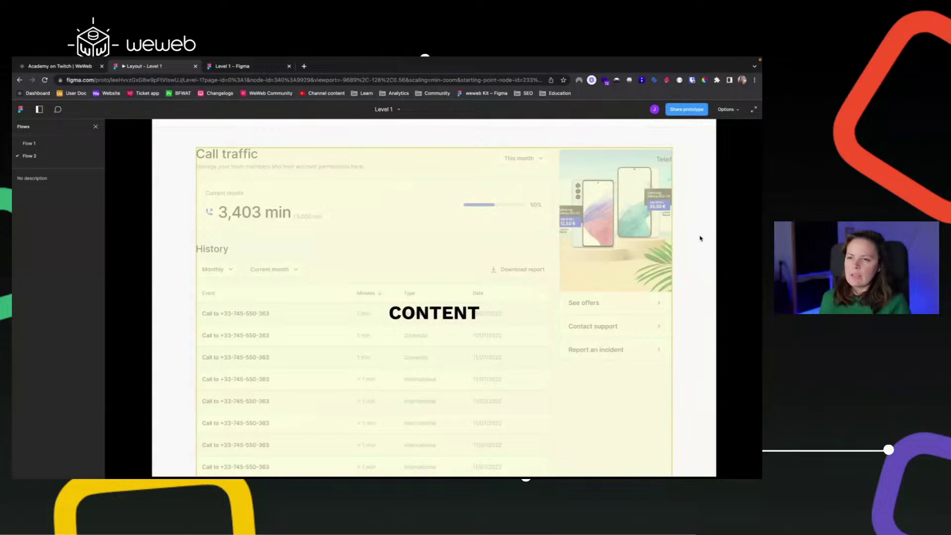
pyautogui.click(695, 305)
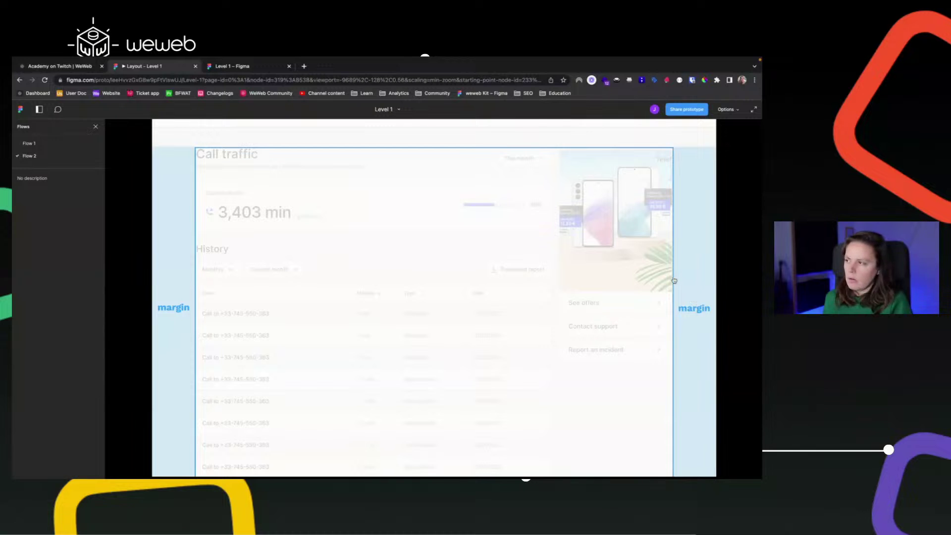
# - Switch back to the WeWeb editor, expand the start page's Section and open the page "2 - c"
pyautogui.click(75, 66)
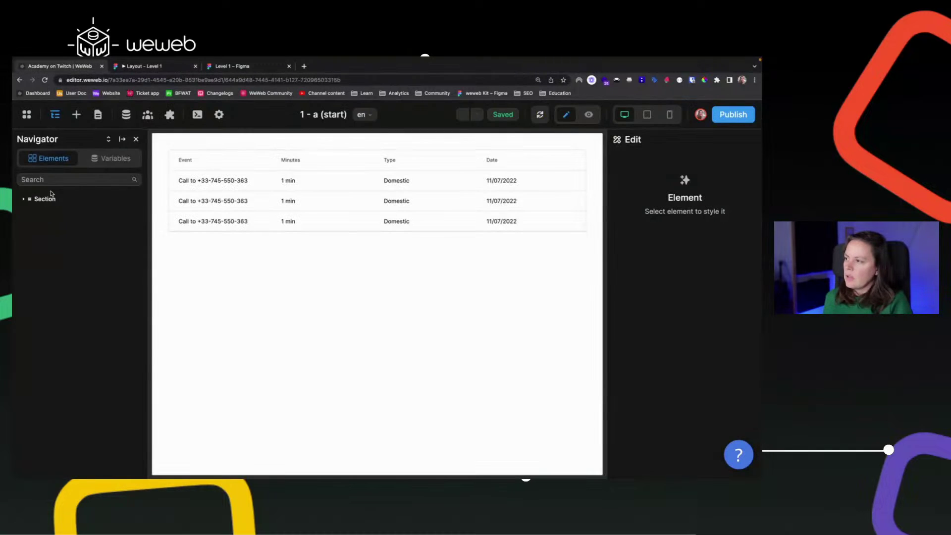
pyautogui.click(24, 199)
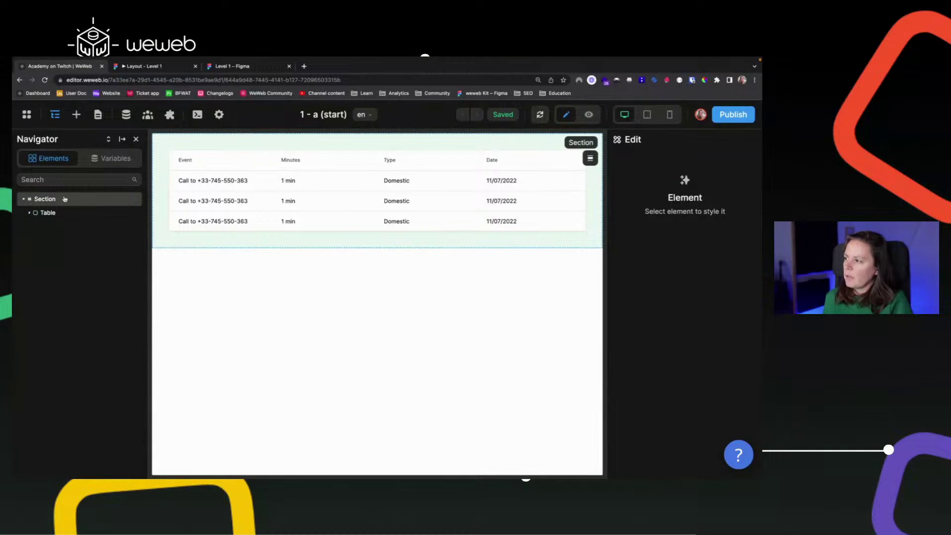
pyautogui.click(98, 115)
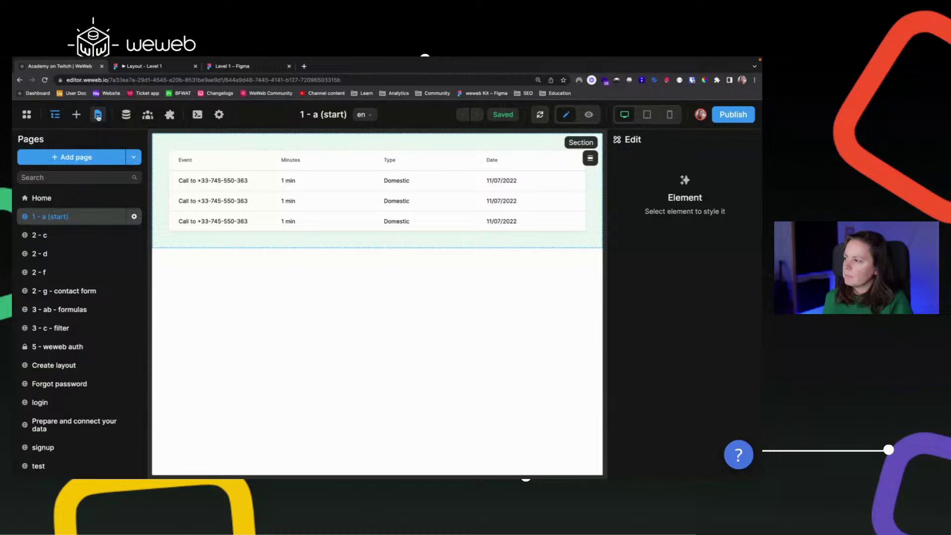
pyautogui.click(61, 236)
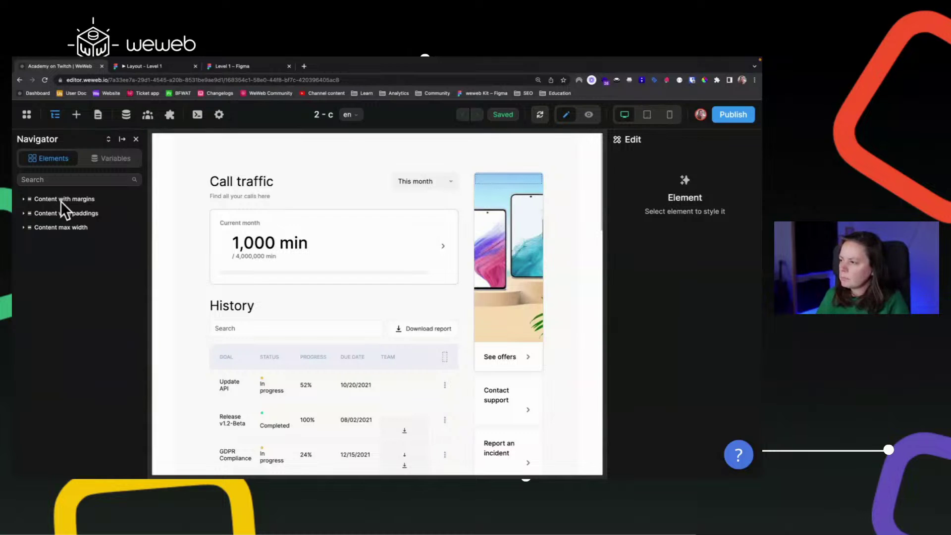
# - Select the "Content with margins" section and examine its padding and margin settings
pyautogui.click(74, 200)
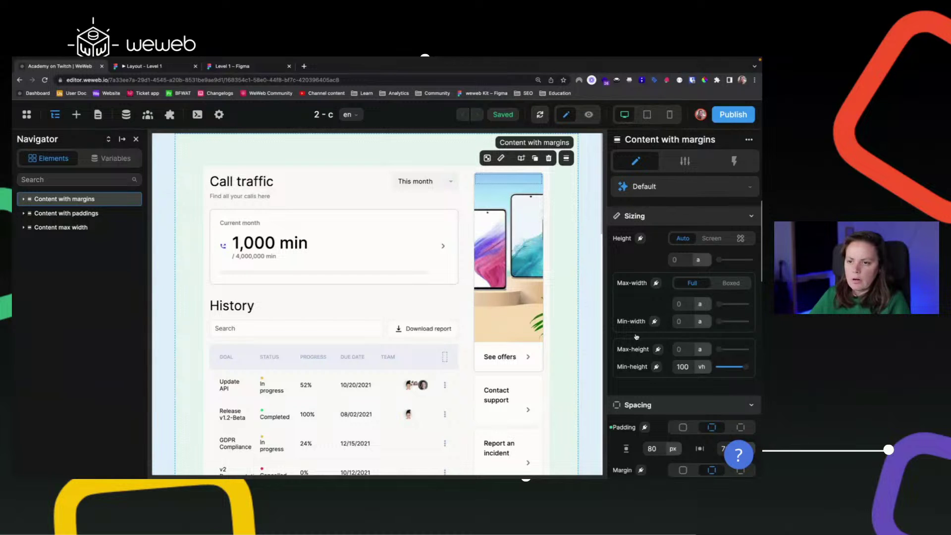
pyautogui.scroll(-3, 654, 314)
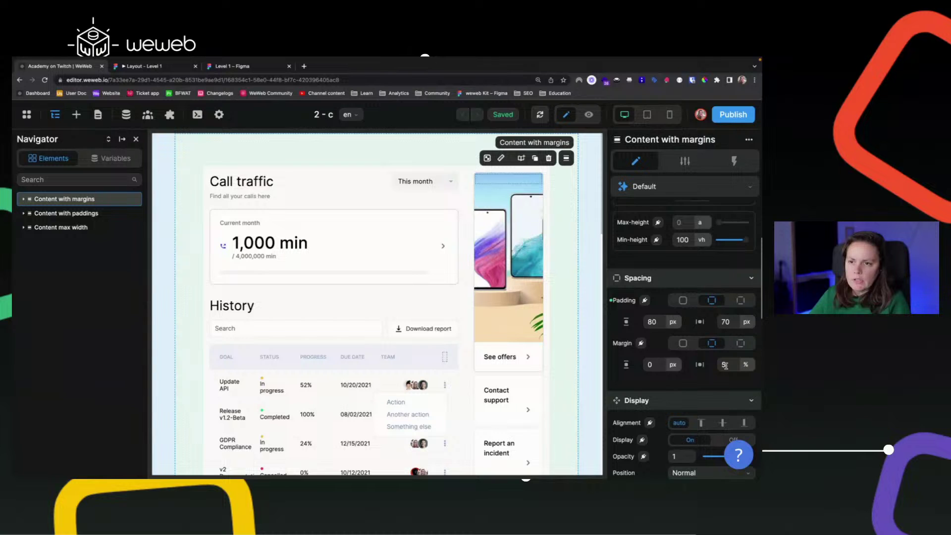
# - Preview the page starting from the tablet breakpoint, resizing the viewport to 2500 px and back to 1458 px wide
pyautogui.click(590, 115)
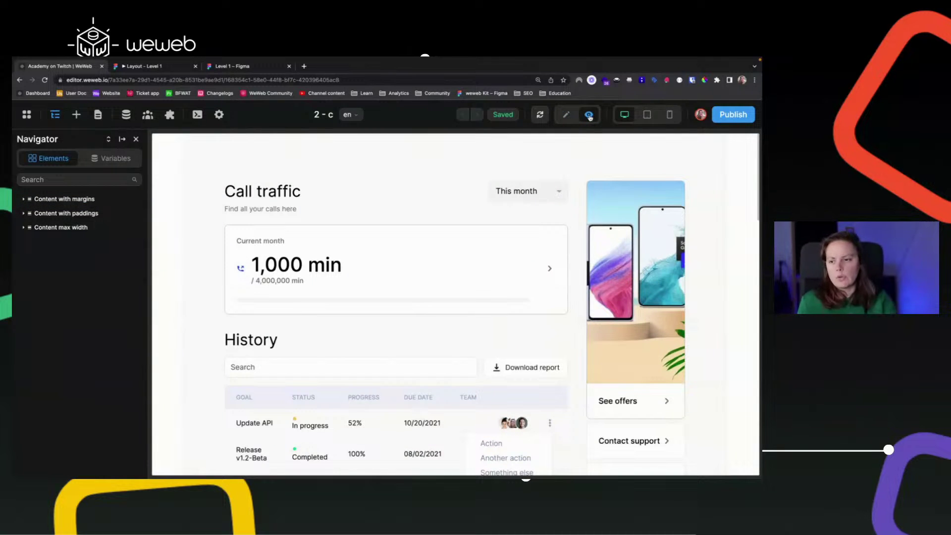
pyautogui.click(651, 119)
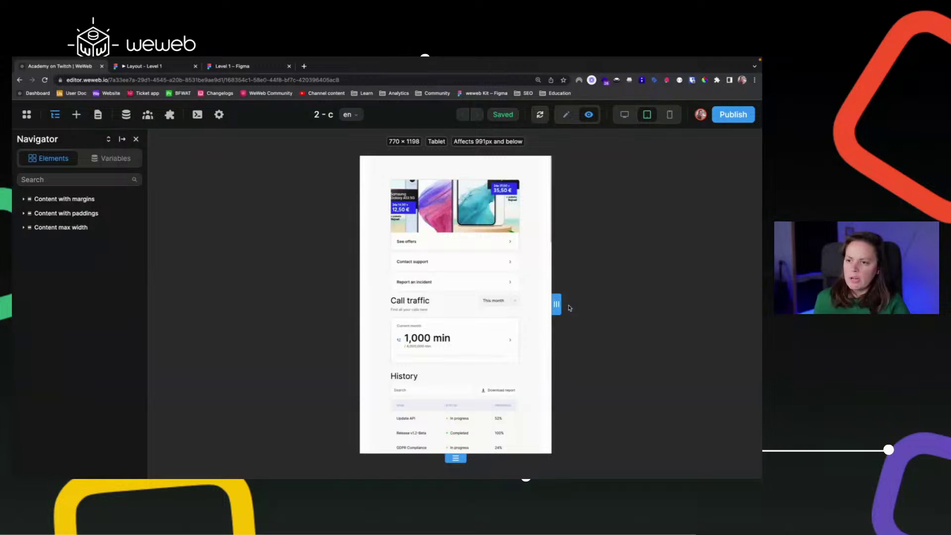
pyautogui.moveTo(570, 308); pyautogui.dragTo(759, 301)
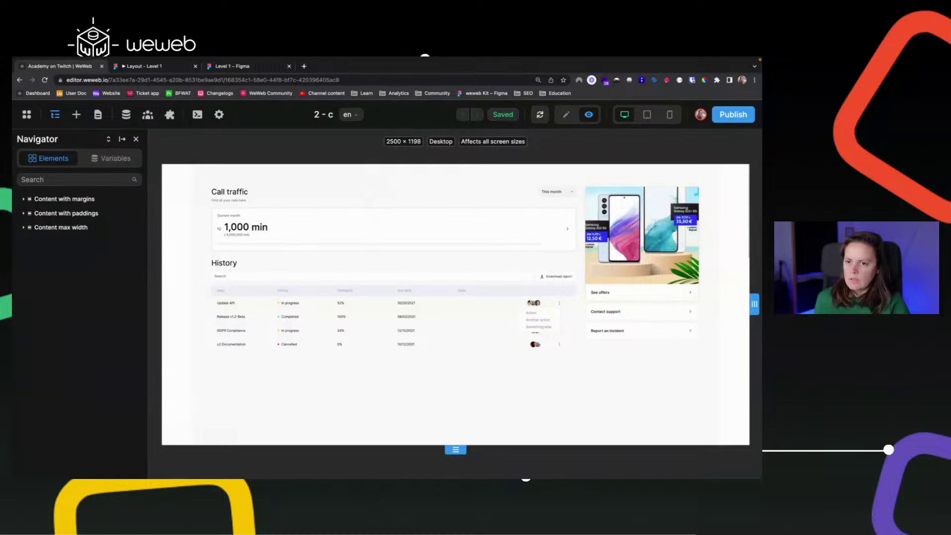
pyautogui.moveTo(754, 309); pyautogui.dragTo(639, 314)
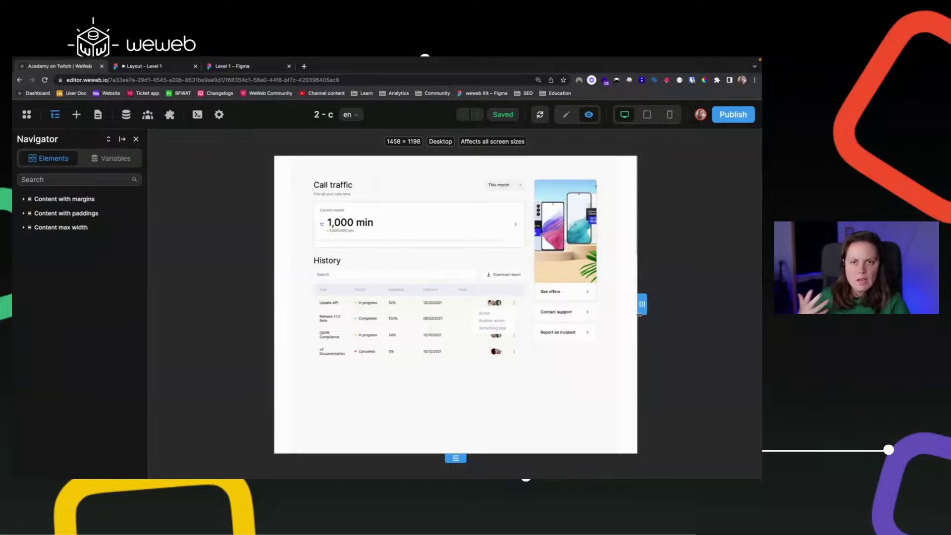
# - Resize the page preview to 1100 px wide and view the padding overlay in the Figma layout prototype before returning to WeWeb
pyautogui.moveTo(640, 315); pyautogui.dragTo(760, 316)
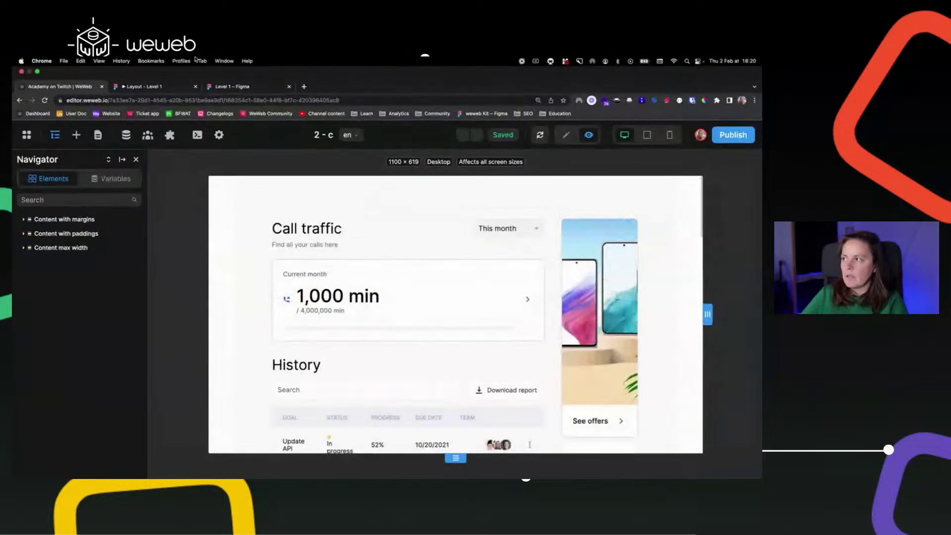
pyautogui.click(159, 87)
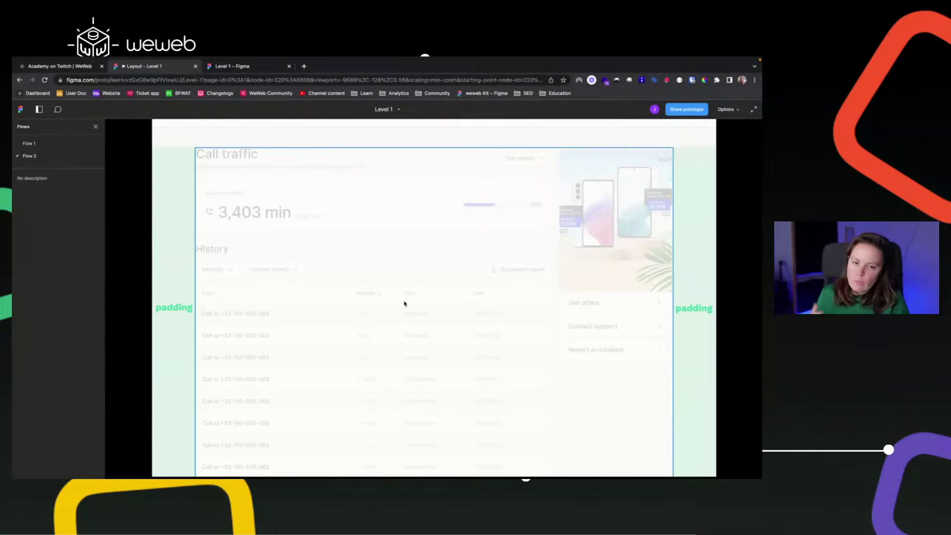
pyautogui.click(91, 70)
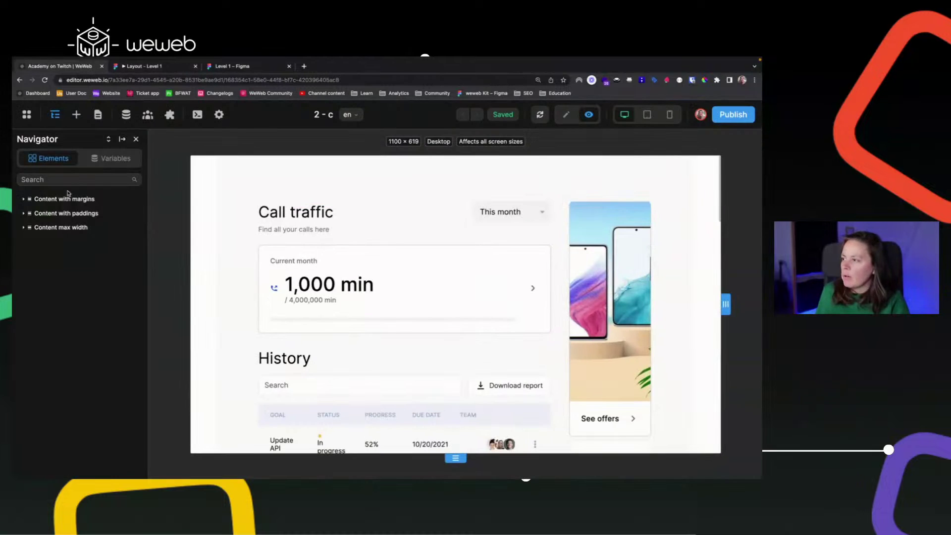
# - Preview the "Content with paddings" section with the viewport widened to 1148 px and to 2500 × 1228 px
pyautogui.click(62, 217)
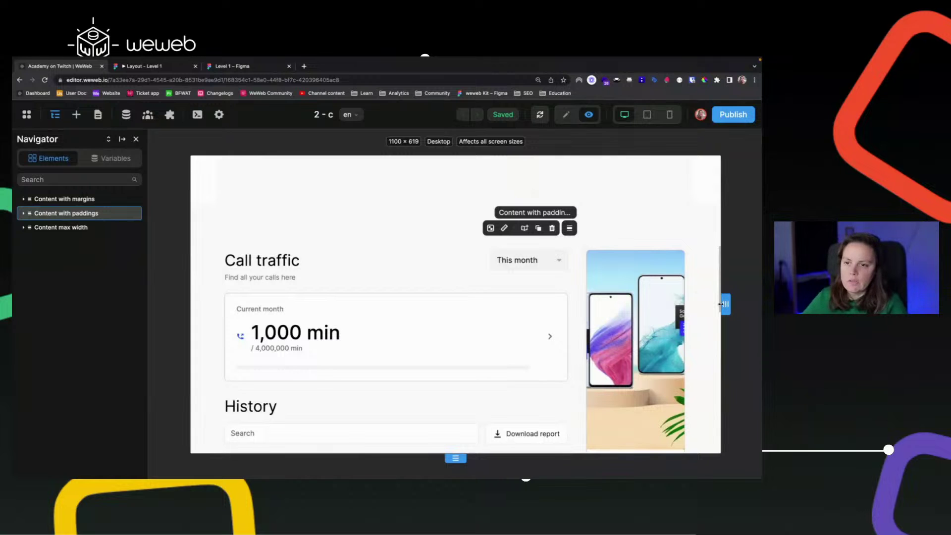
pyautogui.moveTo(724, 304); pyautogui.dragTo(737, 304)
pyautogui.scroll(-6, 536, 330)
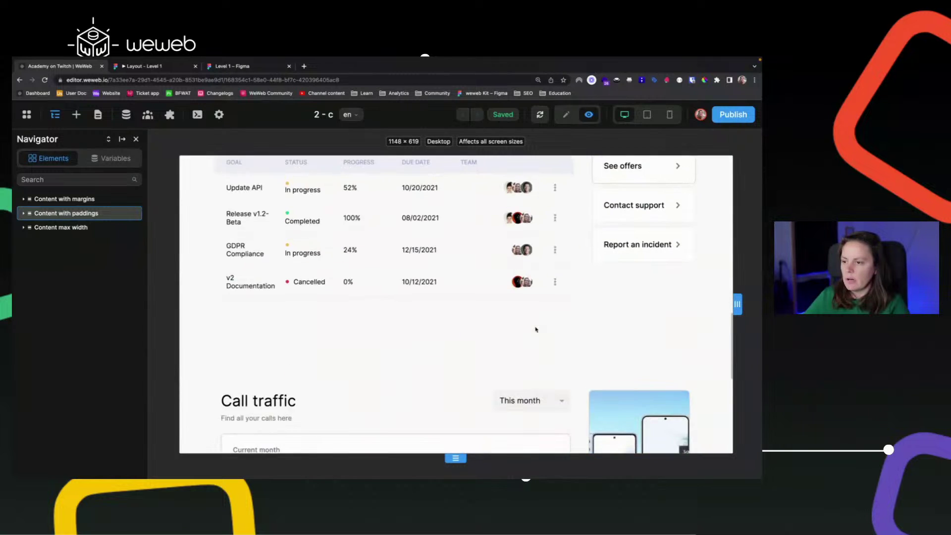
pyautogui.scroll(2, 536, 329)
pyautogui.scroll(4, 536, 329)
pyautogui.scroll(-3, 536, 330)
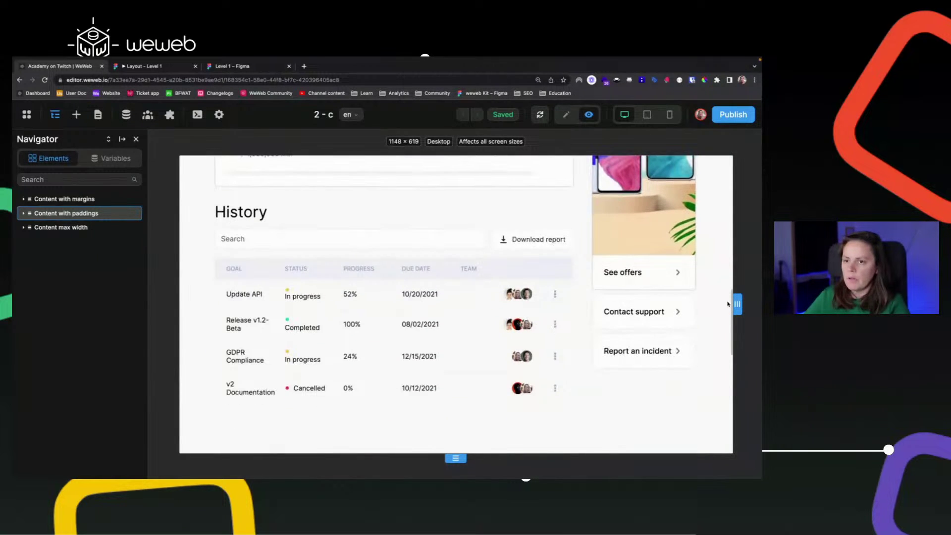
pyautogui.moveTo(737, 304); pyautogui.dragTo(758, 305)
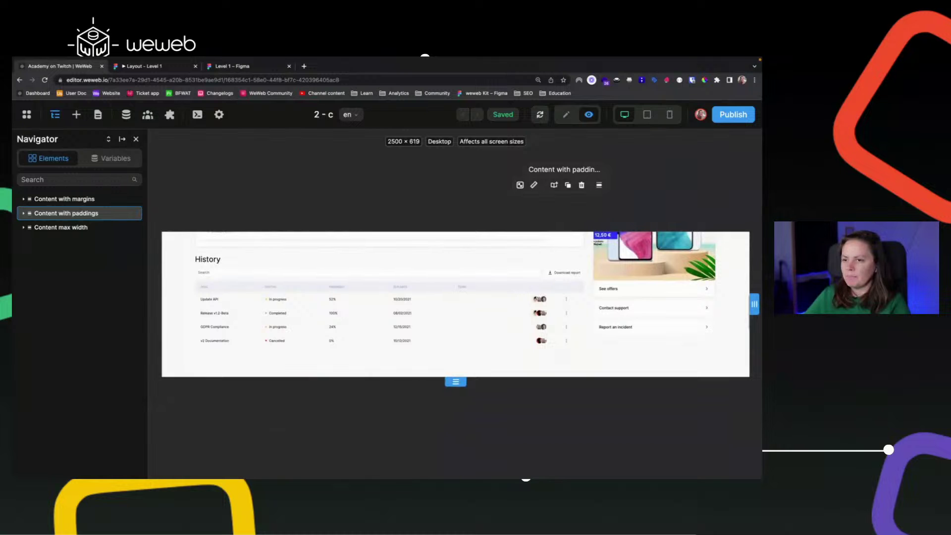
pyautogui.moveTo(456, 381); pyautogui.dragTo(463, 454)
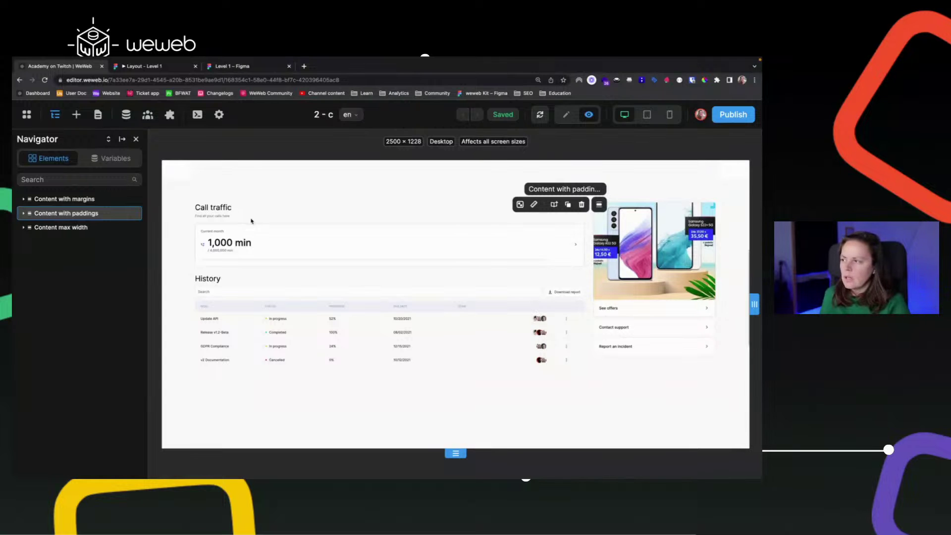
# - View the max-width overlay in the Figma prototype, and preview WeWeb's "Content max width" section narrowed to a 684 px viewport
pyautogui.click(153, 68)
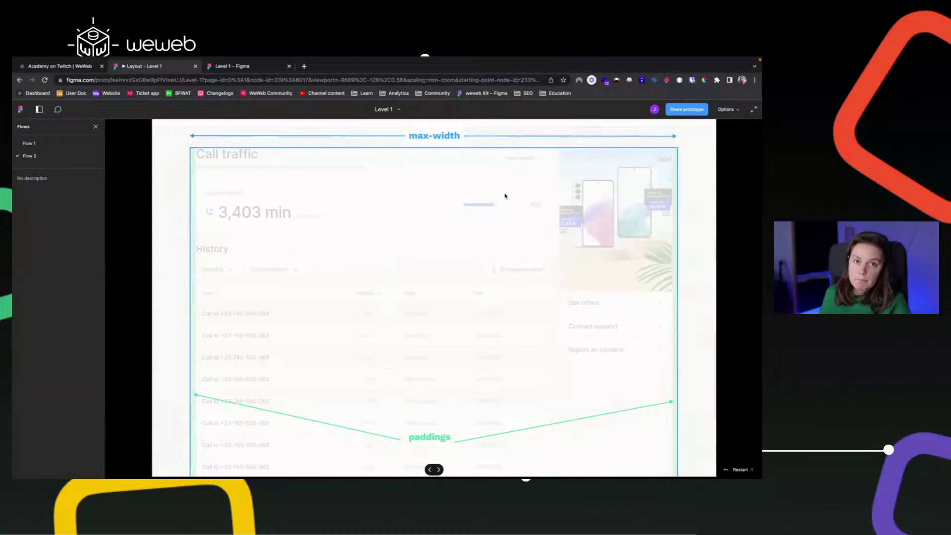
pyautogui.click(72, 71)
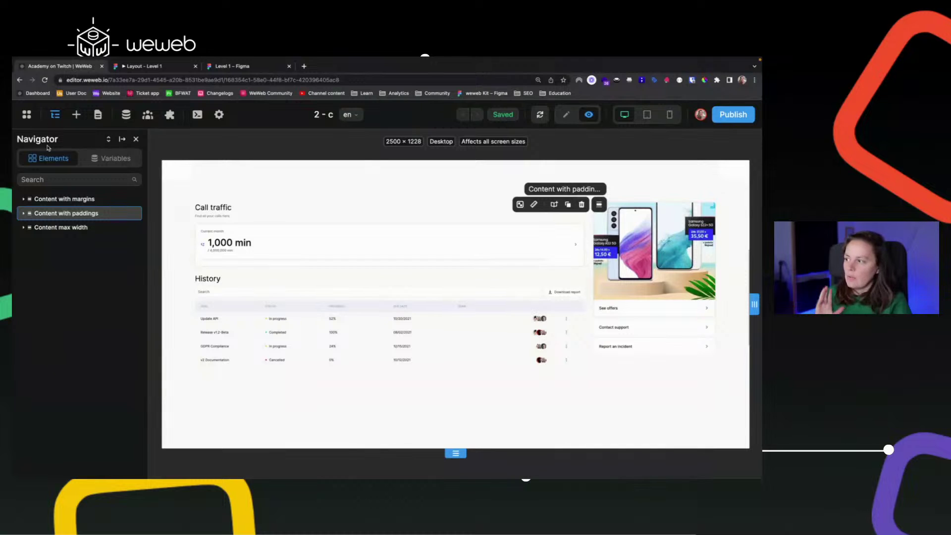
pyautogui.click(74, 228)
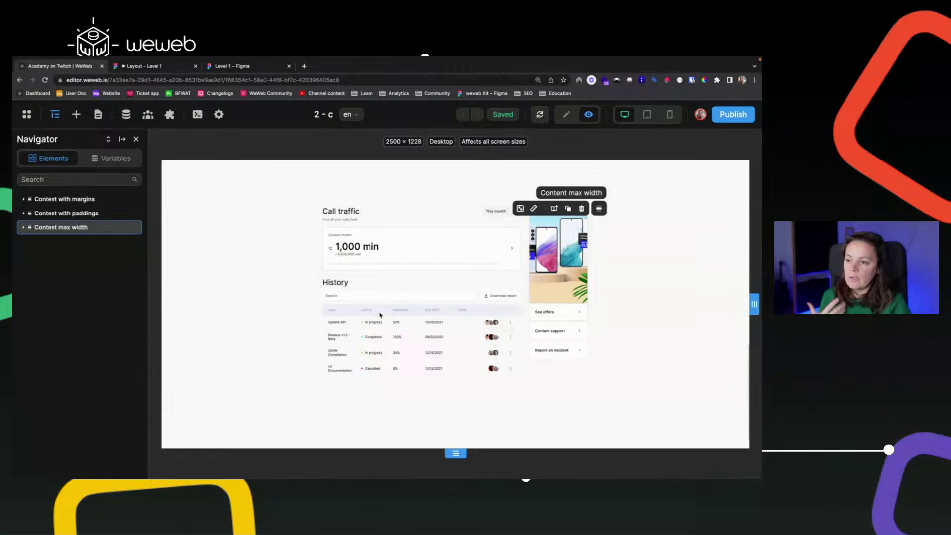
pyautogui.moveTo(753, 303); pyautogui.dragTo(539, 317)
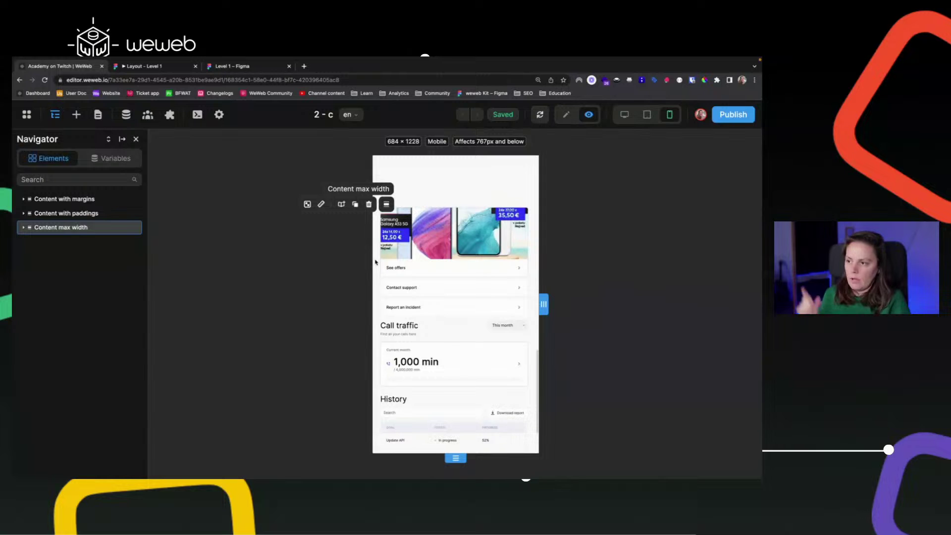
# - Switch to edit mode and toggle the "Content max width" section's max-width to Full and back to Boxed at 1300 px
pyautogui.click(565, 117)
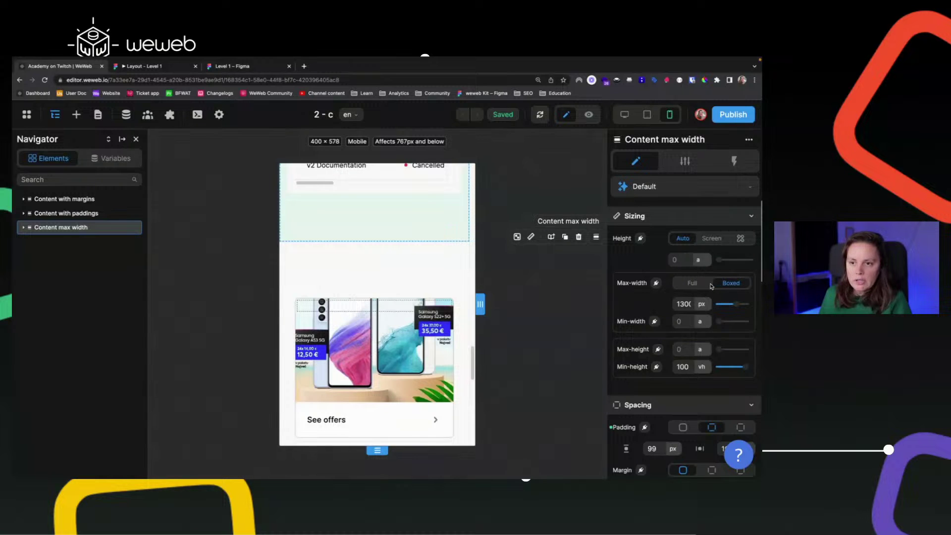
pyautogui.click(701, 286)
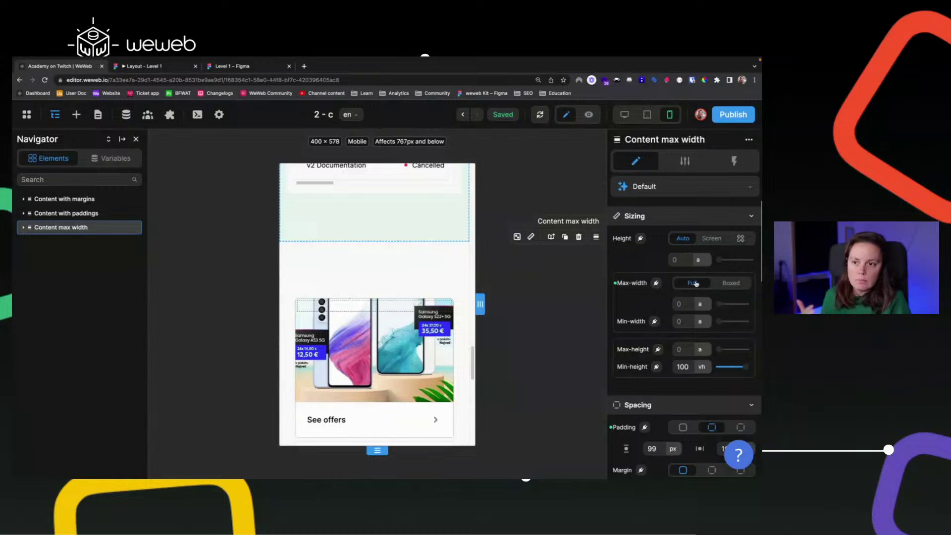
pyautogui.click(727, 285)
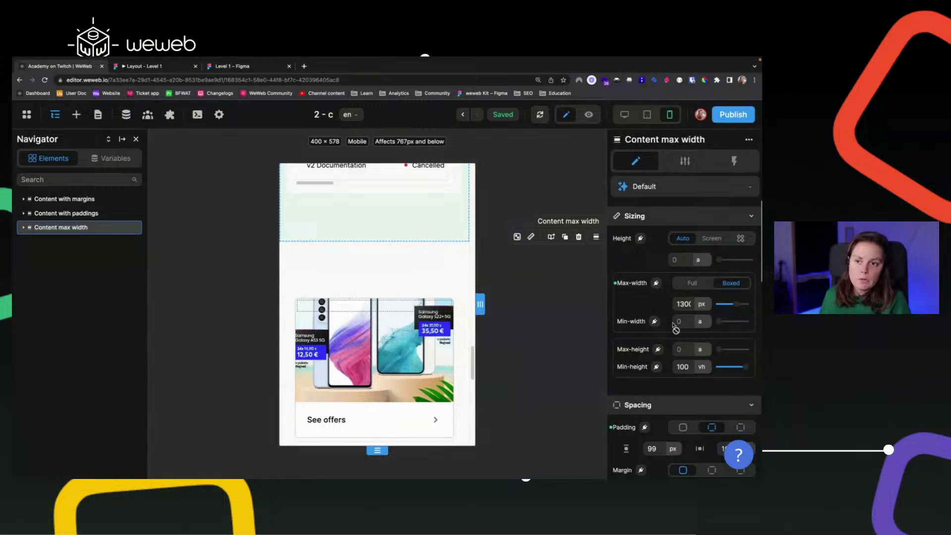
# - Examine the "Content max width" section's padding and margin settings on the mobile and desktop breakpoints
pyautogui.scroll(-2, 638, 380)
pyautogui.scroll(-1, 638, 380)
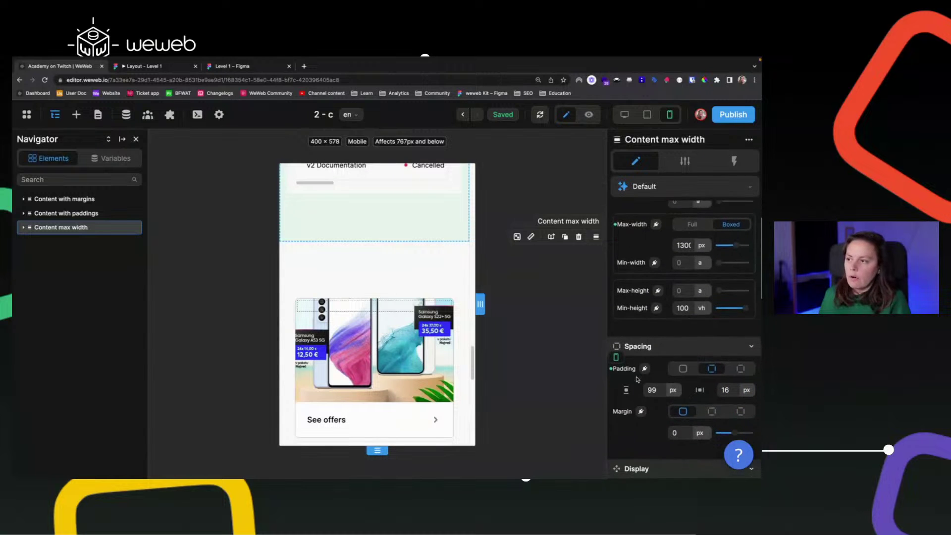
pyautogui.click(625, 117)
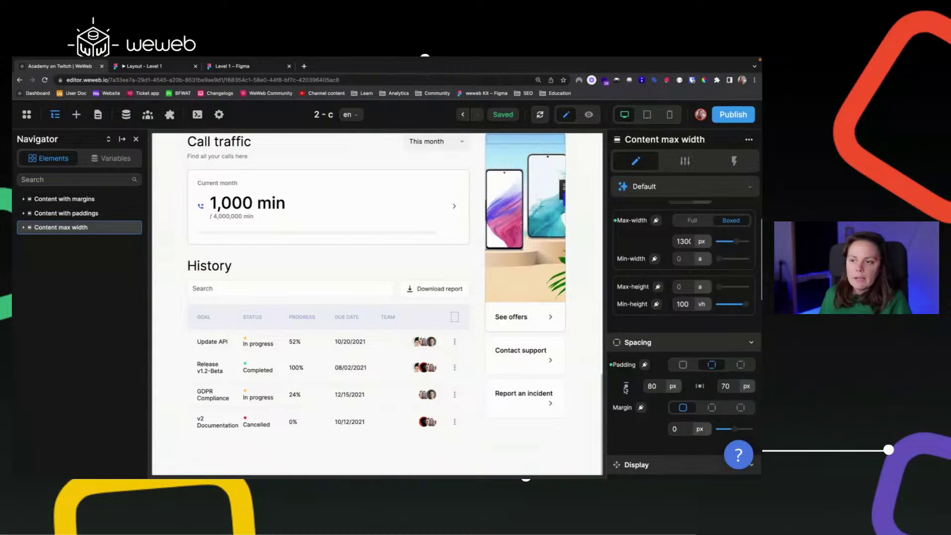
pyautogui.scroll(-1, 625, 389)
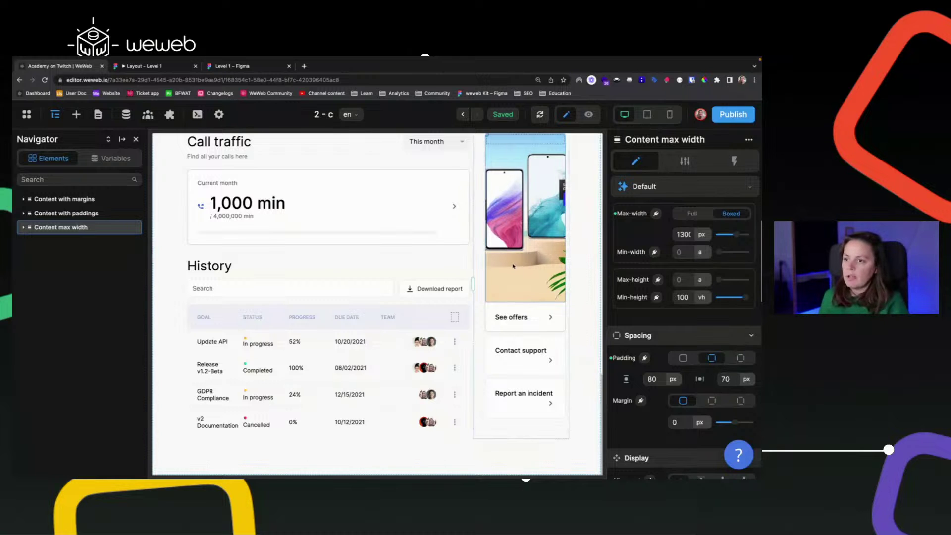
pyautogui.scroll(-4, 513, 266)
pyautogui.scroll(2, 513, 266)
pyautogui.scroll(5, 513, 266)
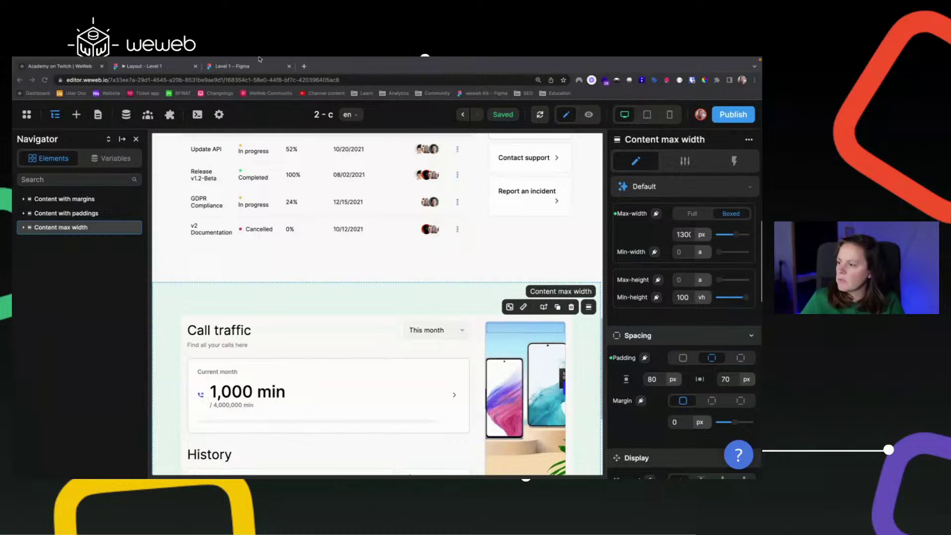
# - Switch to the Figma layout prototype and advance it to the overlay marking Column 1 and Column 2
pyautogui.moveTo(260, 60)
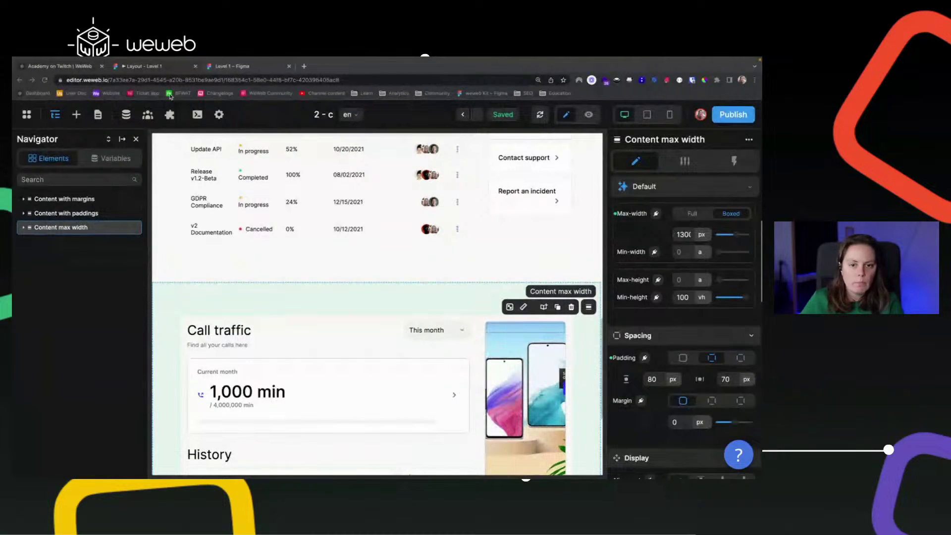
pyautogui.click(170, 68)
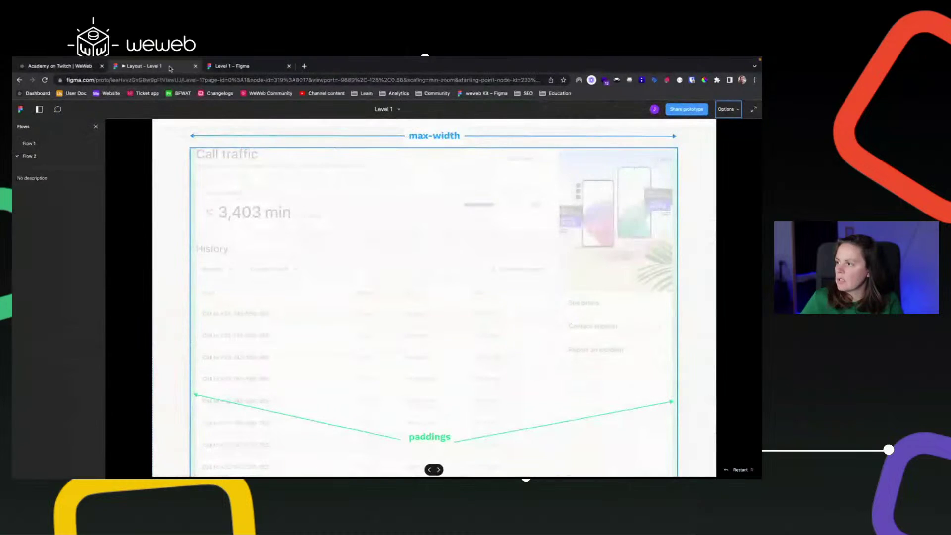
pyautogui.click(355, 267)
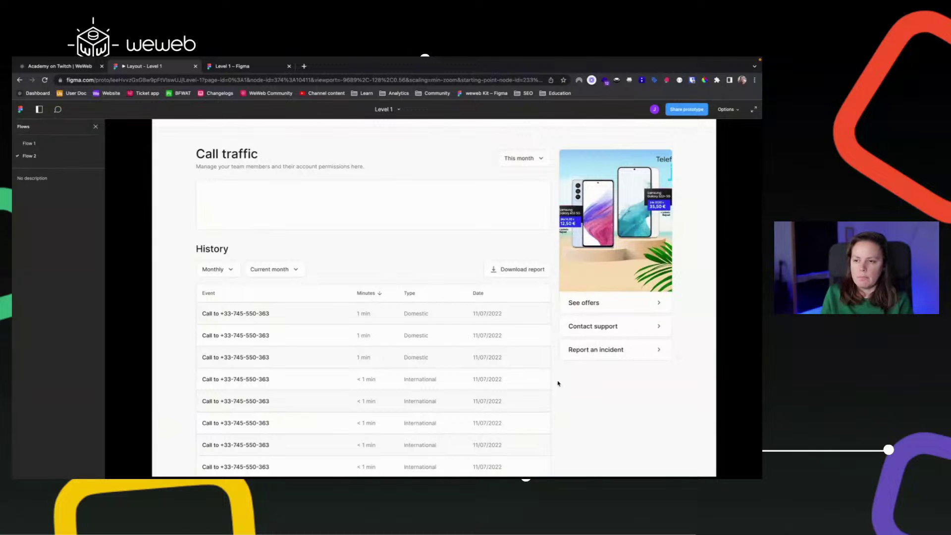
pyautogui.press('Right')
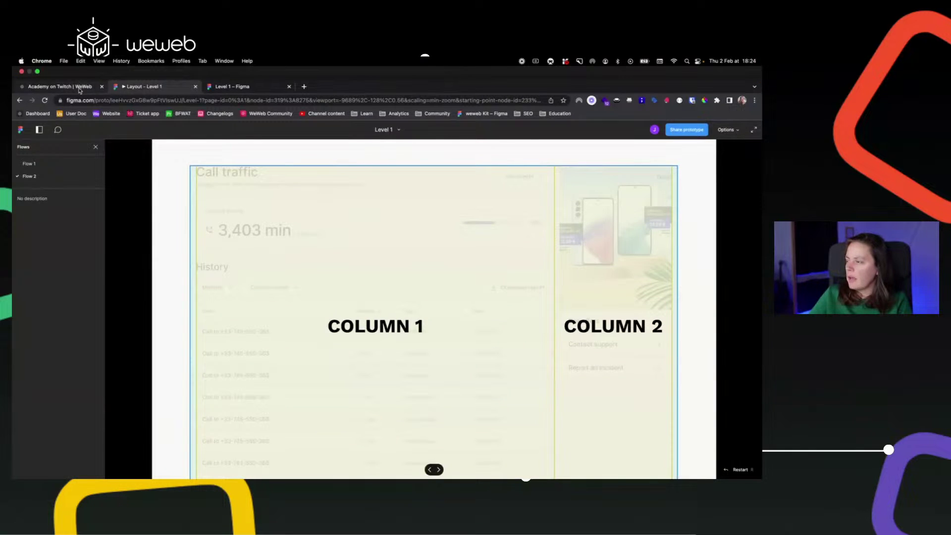
# - Return to WeWeb and create a page named "Create layout_Twitch" from the Empty Page template
pyautogui.click(80, 88)
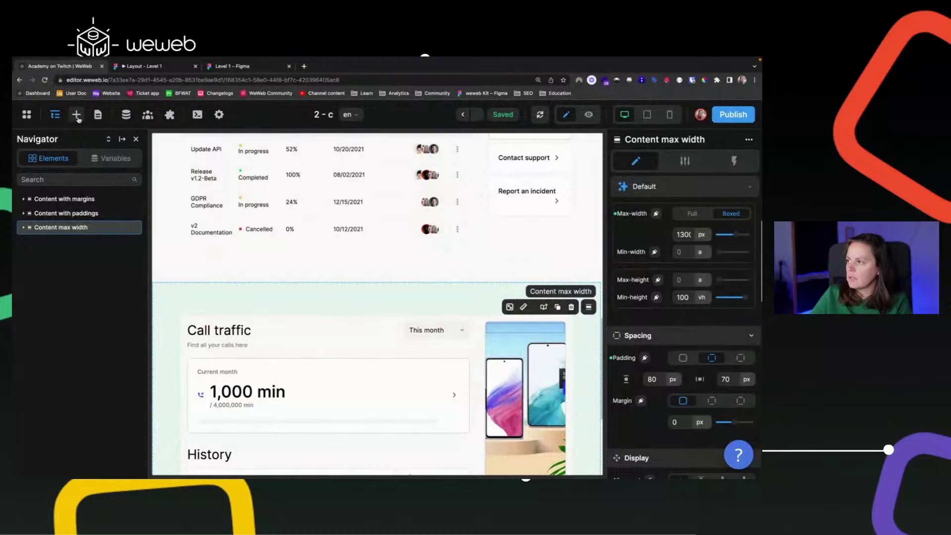
pyautogui.click(76, 115)
pyautogui.click(97, 115)
pyautogui.click(58, 158)
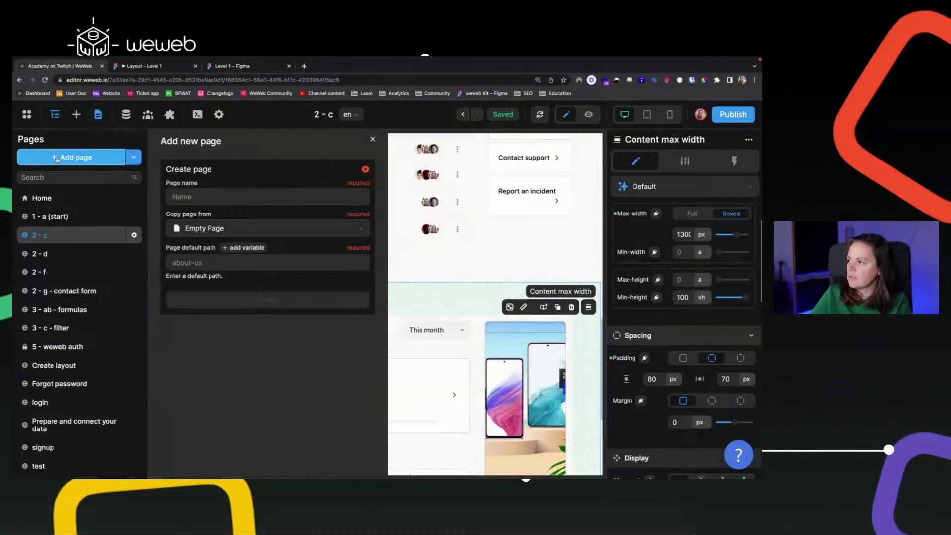
pyautogui.click(208, 197)
pyautogui.write('Create layout')
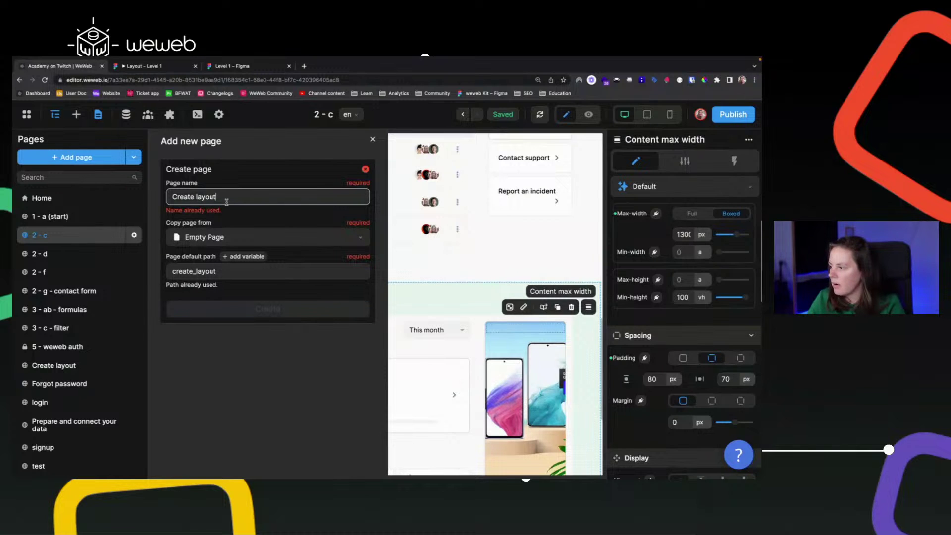
pyautogui.write('_Twitch')
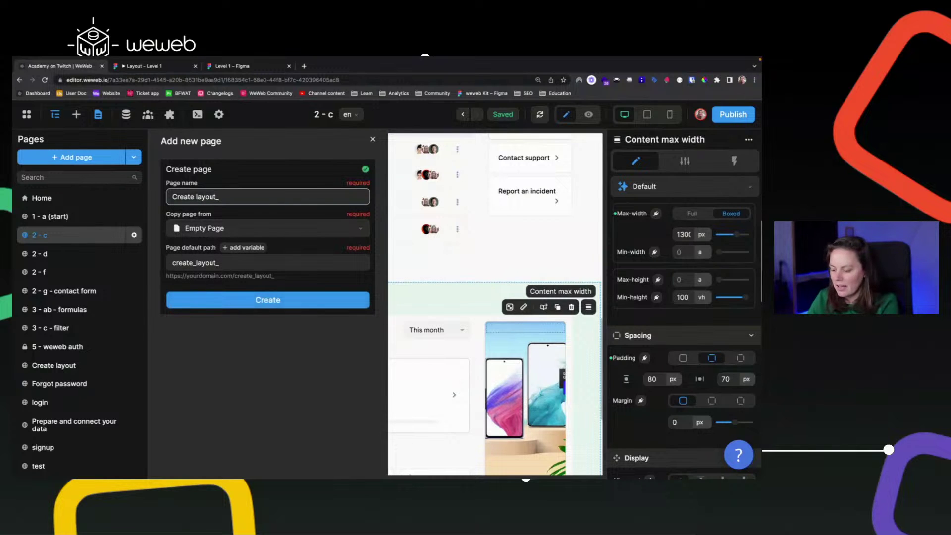
pyautogui.click(245, 301)
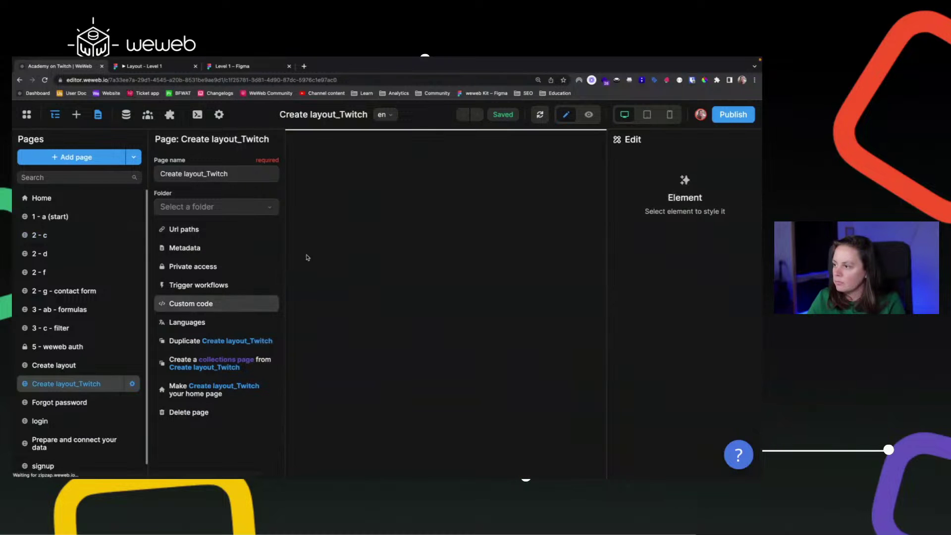
pyautogui.click(399, 212)
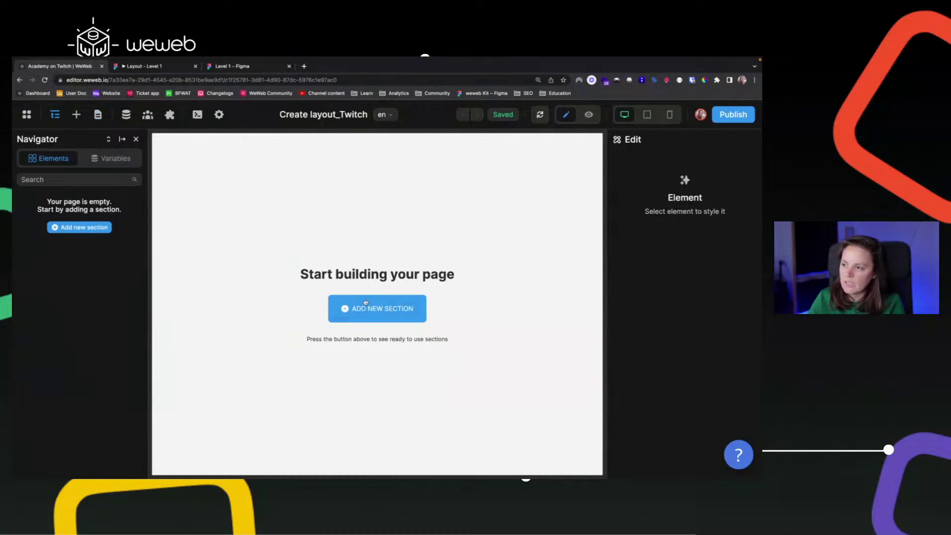
# - Add a Section to the empty page and set its max-width to Boxed at 1300 px
pyautogui.click(373, 313)
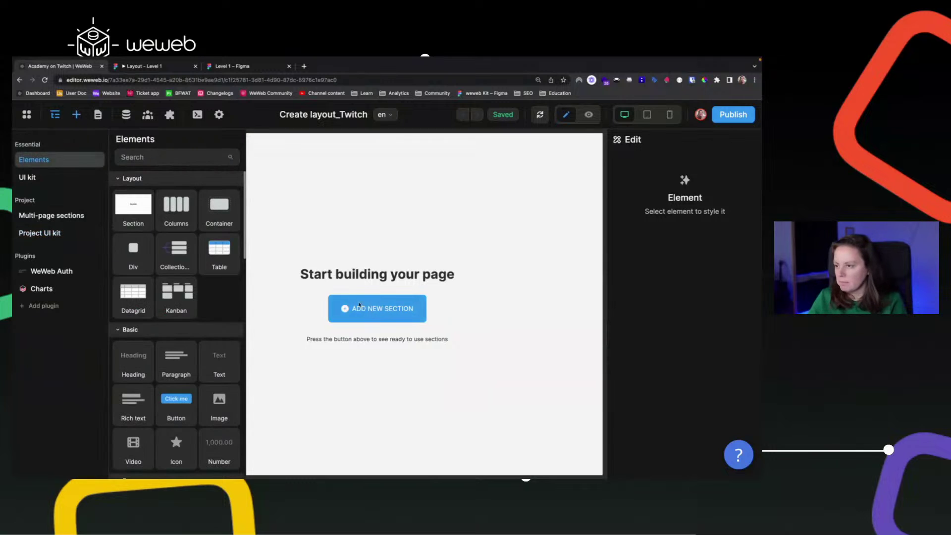
pyautogui.moveTo(143, 211); pyautogui.dragTo(293, 225)
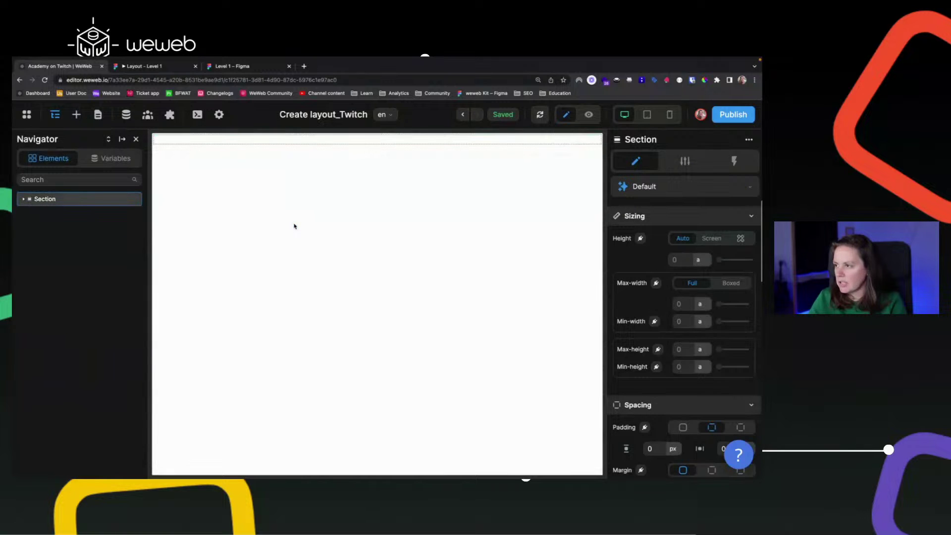
pyautogui.click(730, 283)
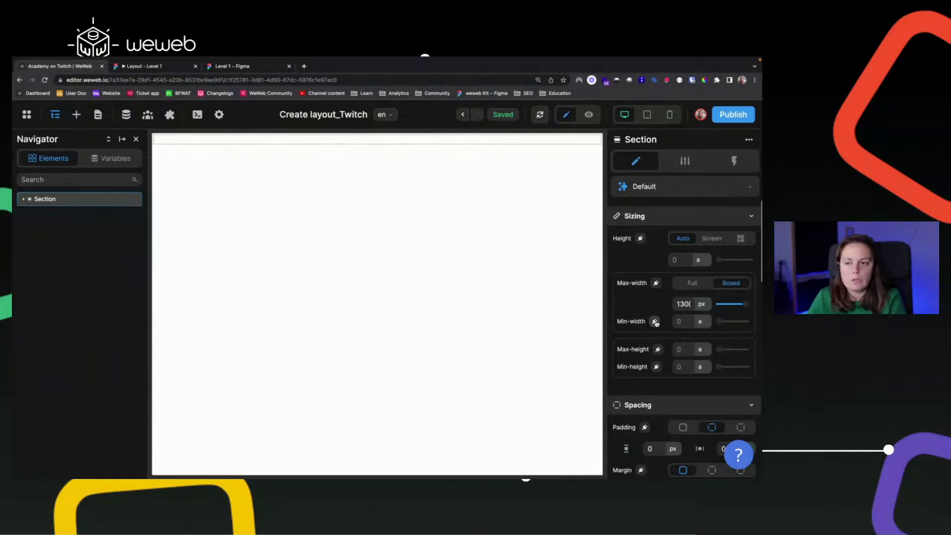
# - Try separate axis padding on the Section with 24 px horizontally, and reset it to uniform padding
pyautogui.scroll(-2, 640, 386)
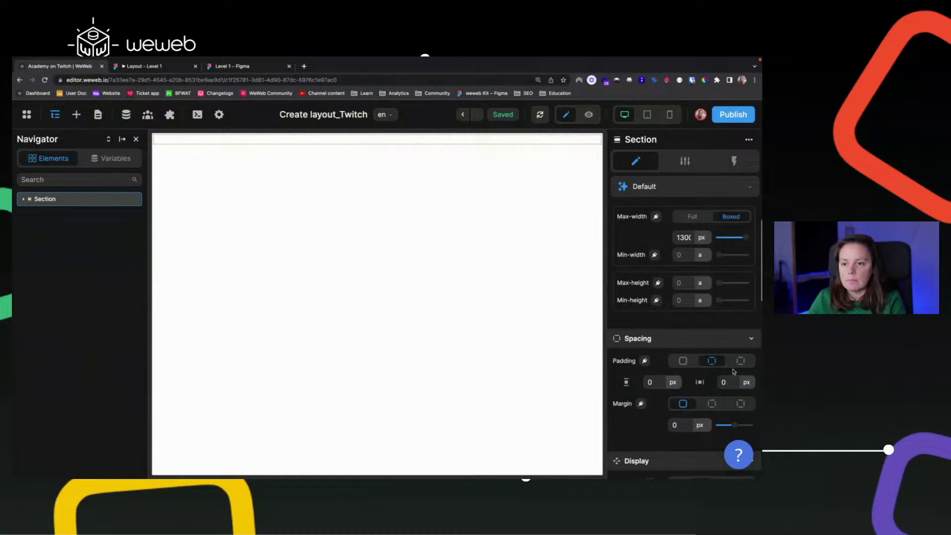
pyautogui.click(686, 361)
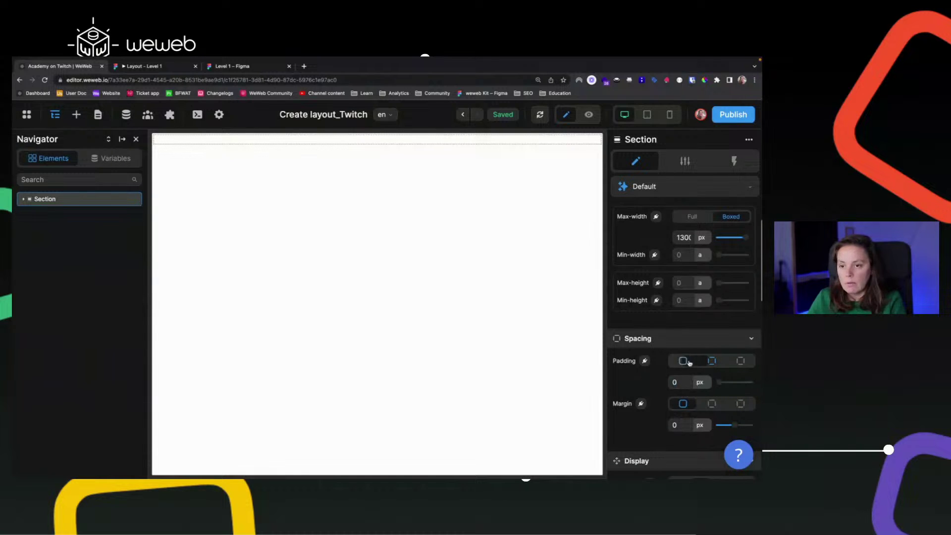
pyautogui.click(714, 361)
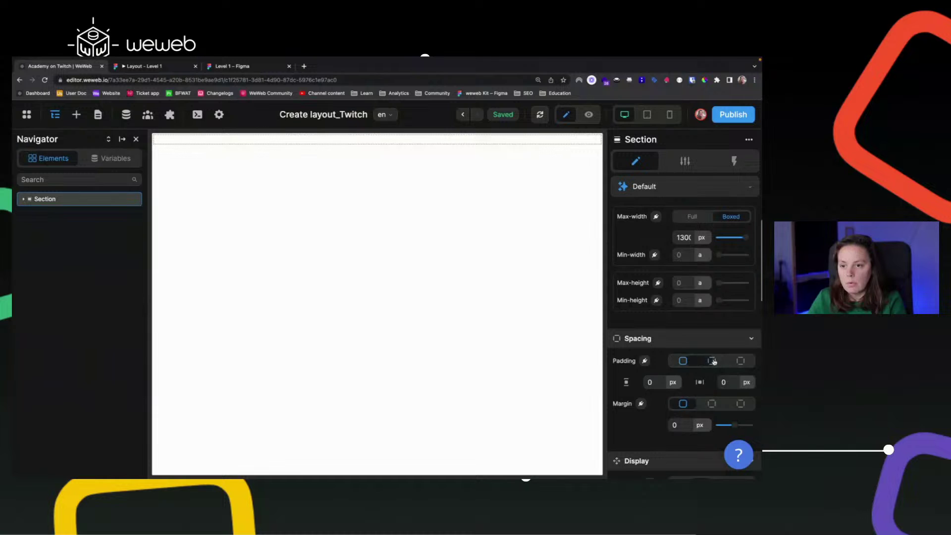
pyautogui.click(725, 383)
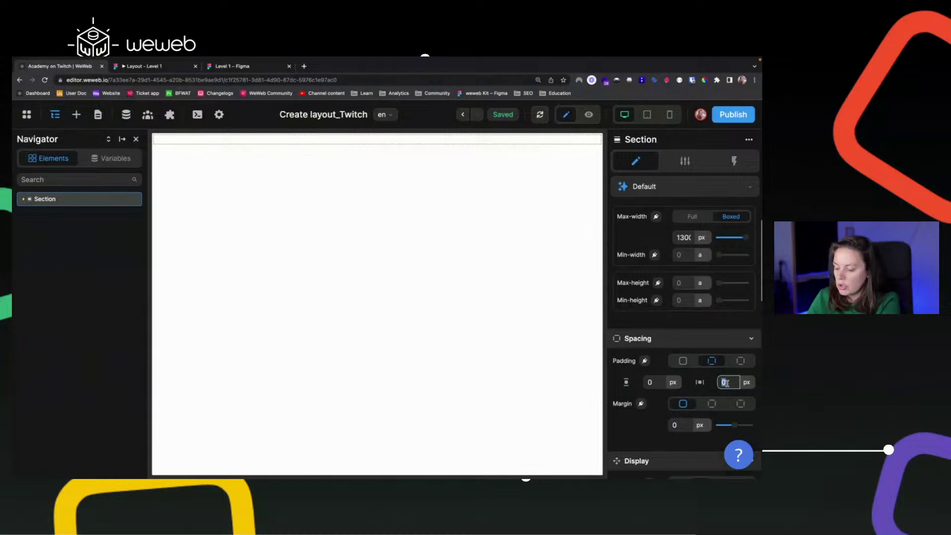
pyautogui.write('20')
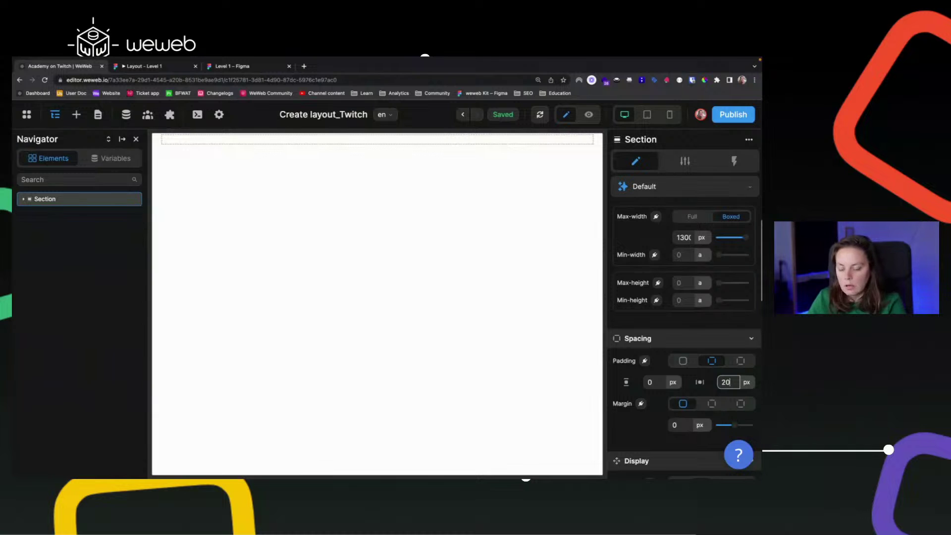
pyautogui.hotkey('ctrl', 'a')
pyautogui.press('BackSpace')
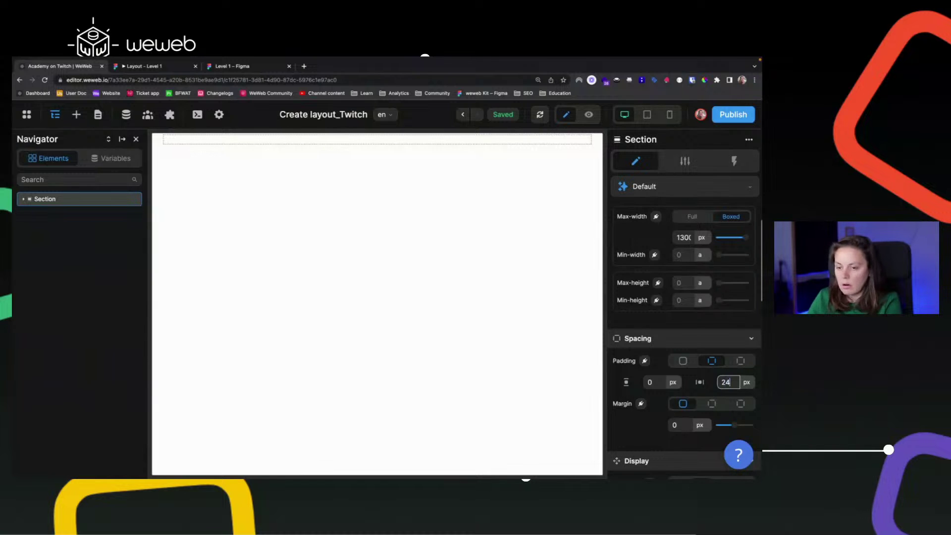
pyautogui.click(674, 361)
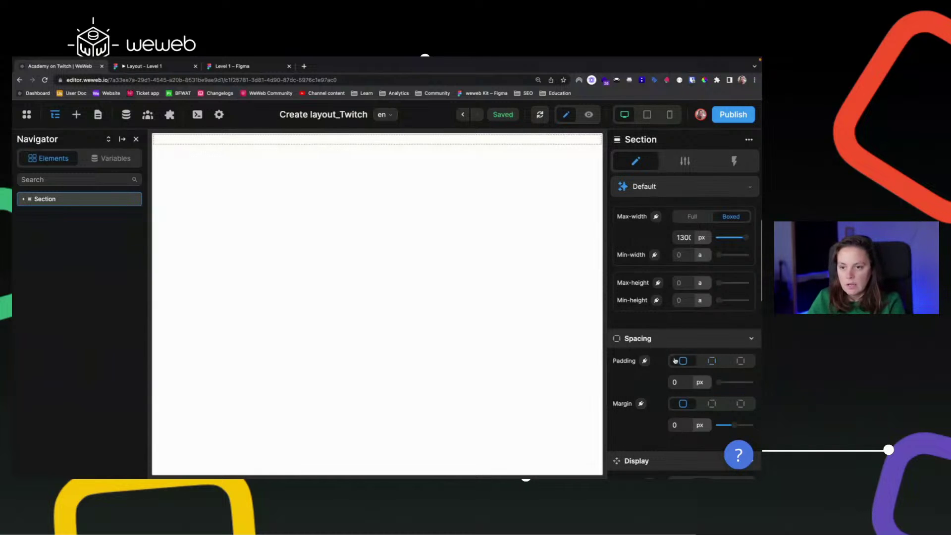
# - Set the Section's padding per axis to 24 px horizontally and 40 px vertically
pyautogui.click(712, 361)
pyautogui.click(726, 382)
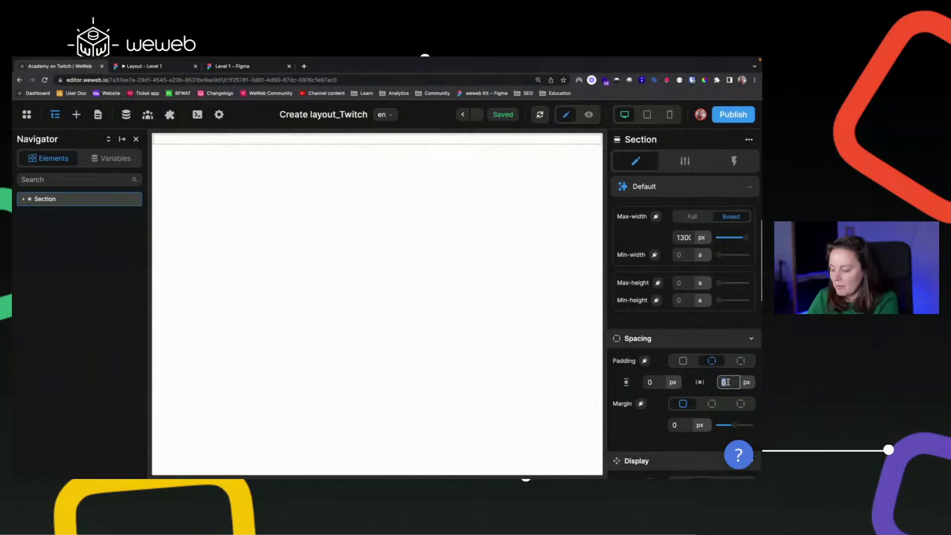
pyautogui.write('24')
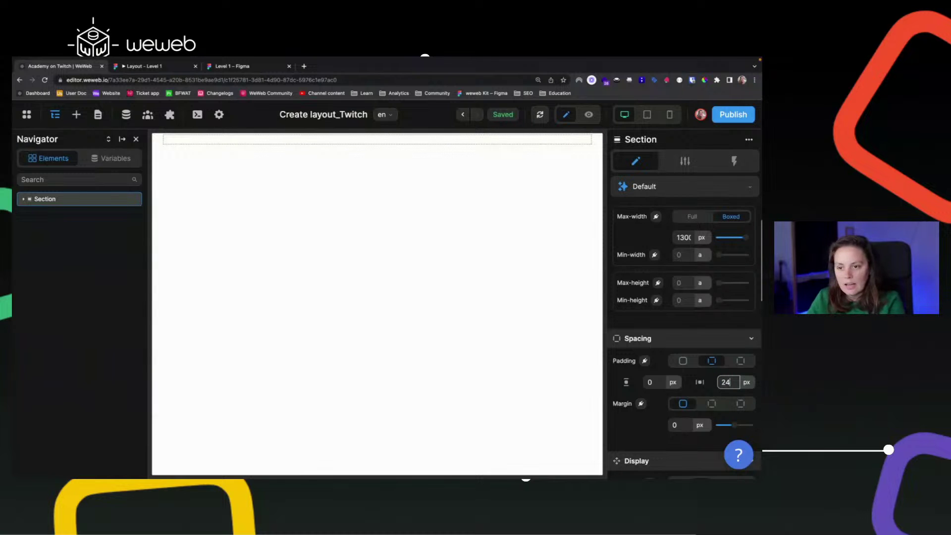
pyautogui.click(659, 383)
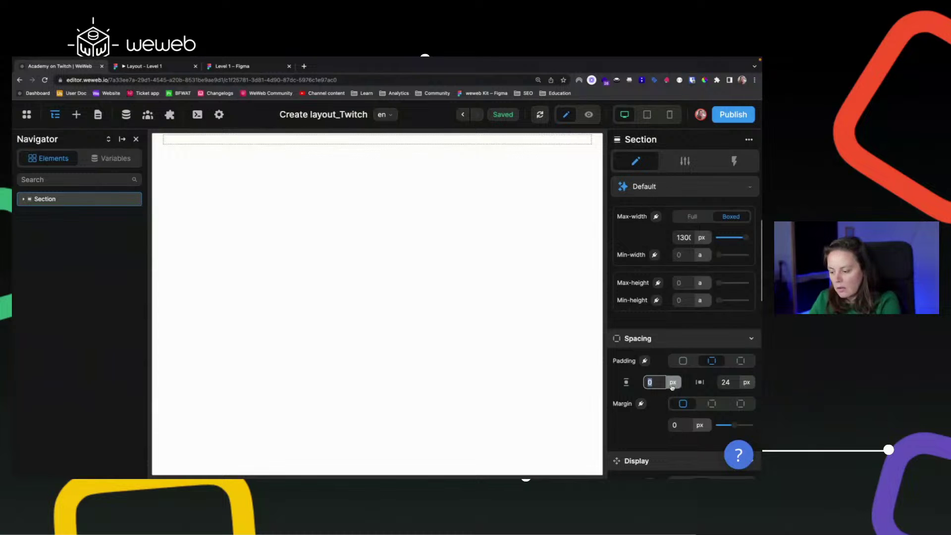
pyautogui.write('40')
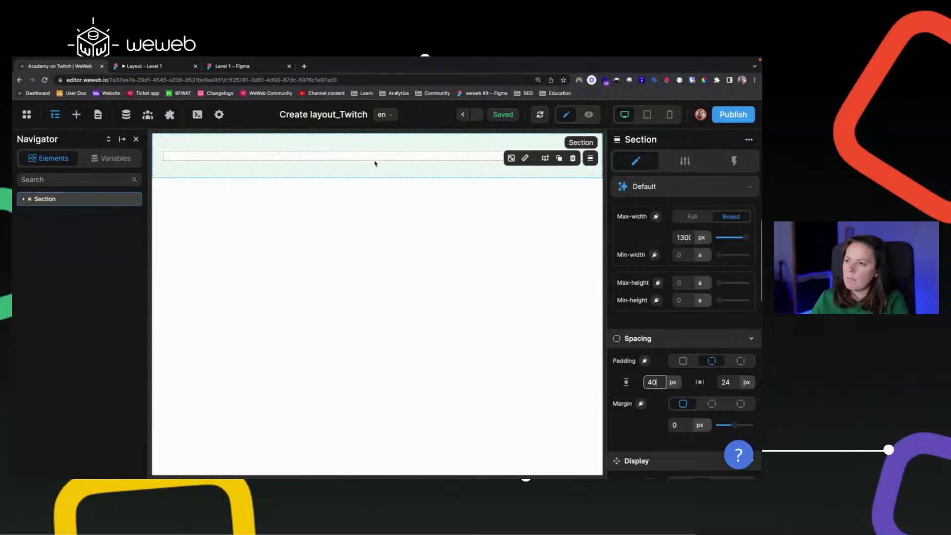
# - Add a Columns element inside the Section and select it in the element tree
pyautogui.click(25, 201)
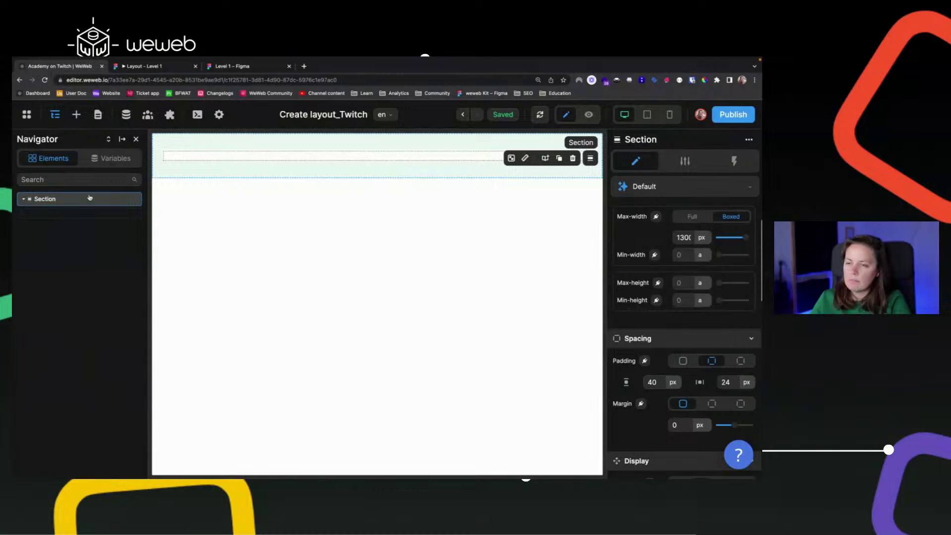
pyautogui.click(77, 114)
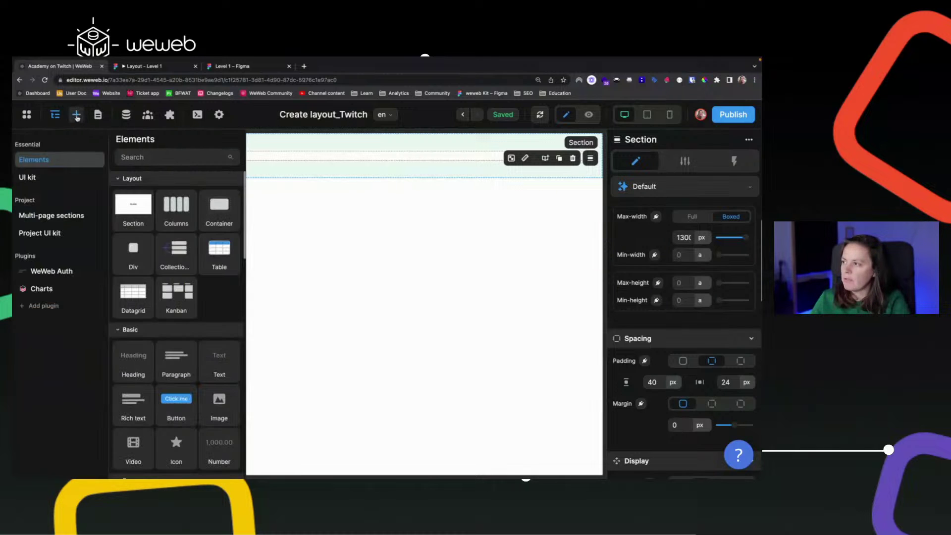
pyautogui.moveTo(176, 216); pyautogui.dragTo(73, 210)
pyautogui.click(29, 214)
pyautogui.click(72, 218)
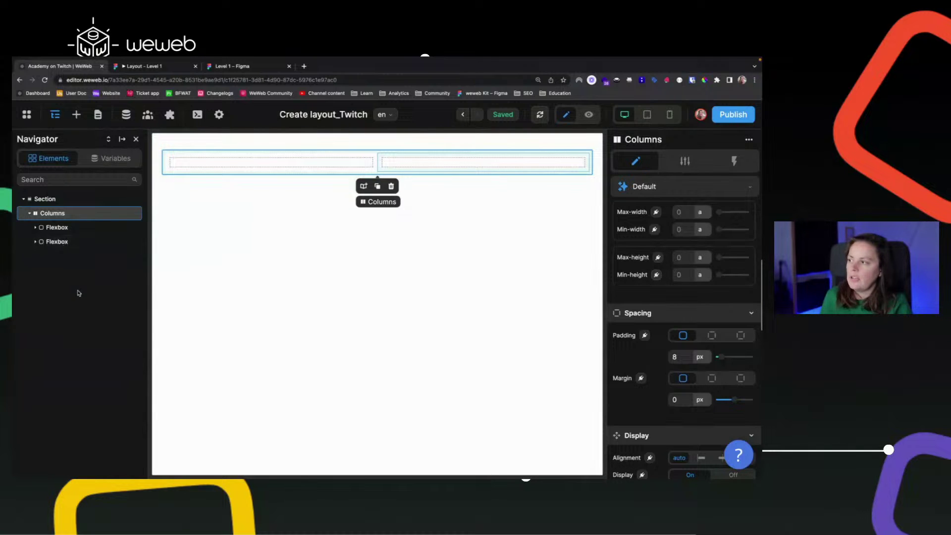
# - Resize the two columns to a 9 to 3 unit split, using the Figma prototype's column overlay as reference
pyautogui.scroll(5, 667, 299)
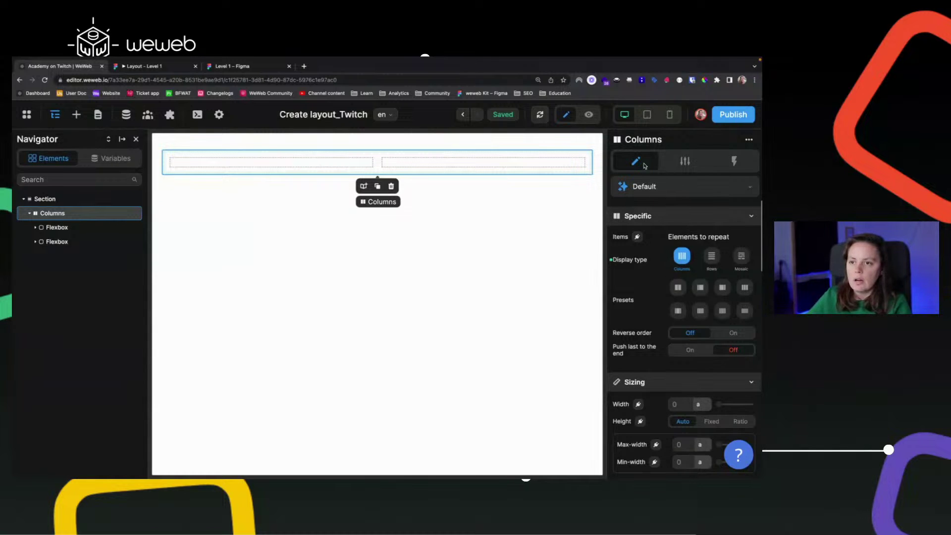
pyautogui.click(684, 162)
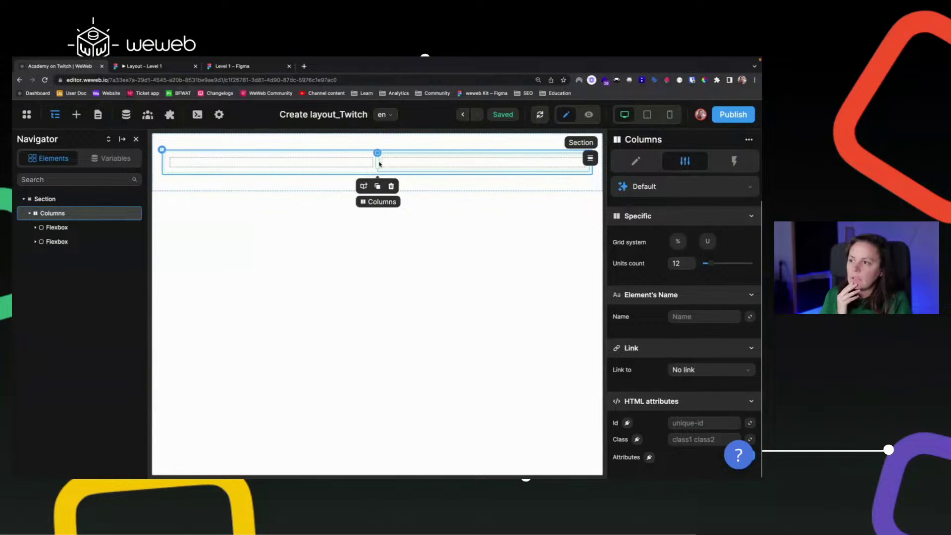
pyautogui.moveTo(377, 162); pyautogui.dragTo(377, 162)
pyautogui.click(148, 69)
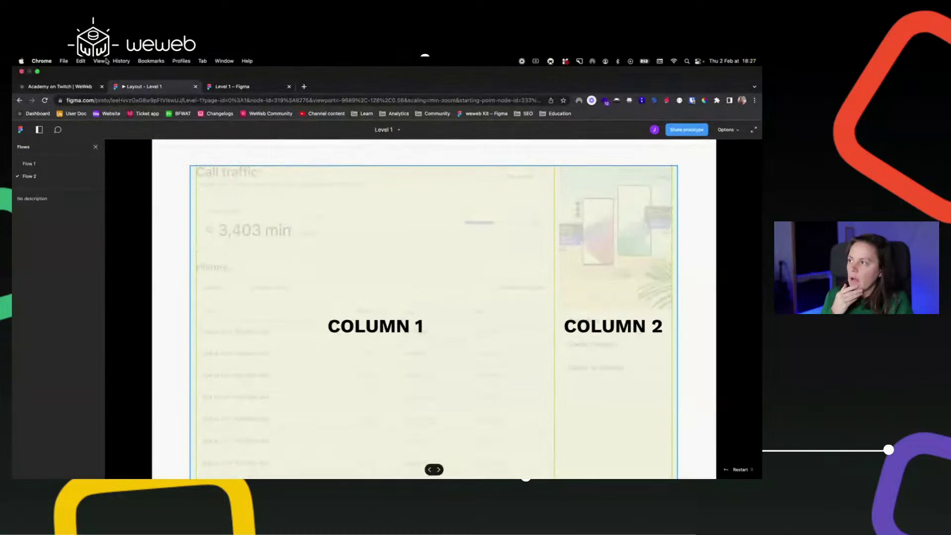
pyautogui.click(70, 84)
pyautogui.moveTo(378, 160); pyautogui.dragTo(472, 166)
# - Switch to the Figma design file and inspect the sizes of the Call traffic heading and the promotional image
pyautogui.click(254, 65)
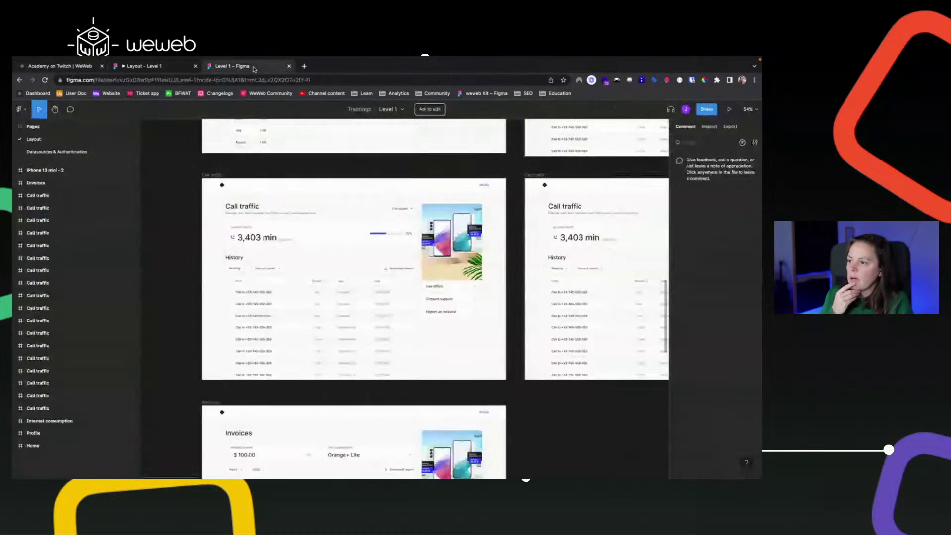
pyautogui.click(231, 208)
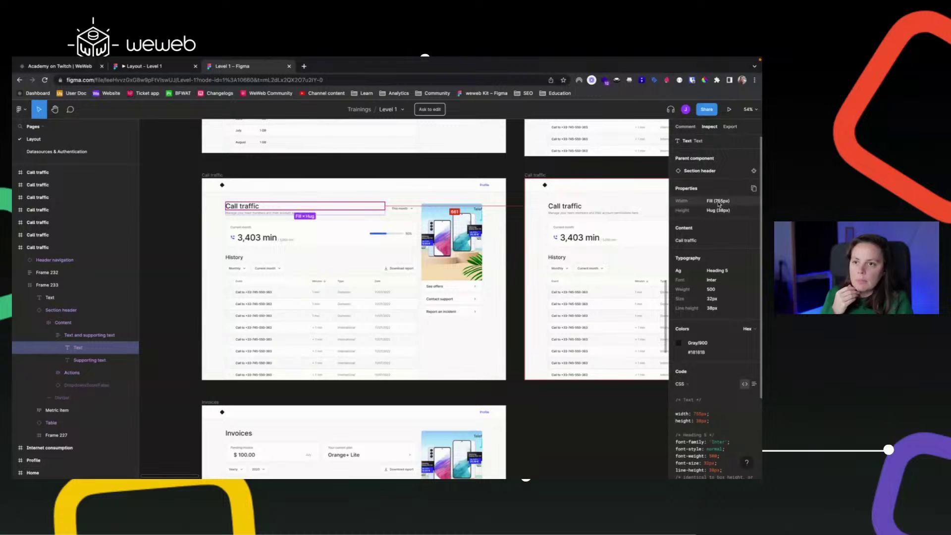
pyautogui.click(450, 218)
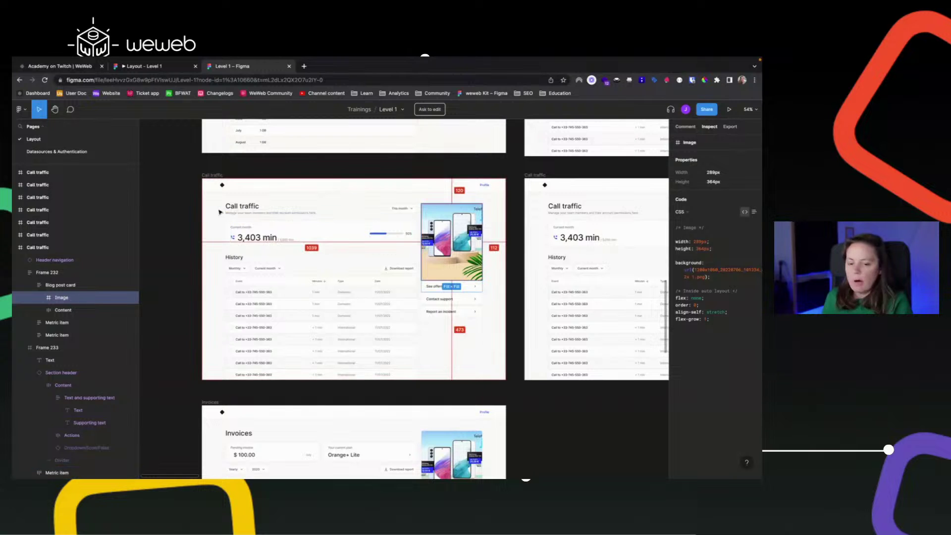
pyautogui.scroll(5, 220, 212)
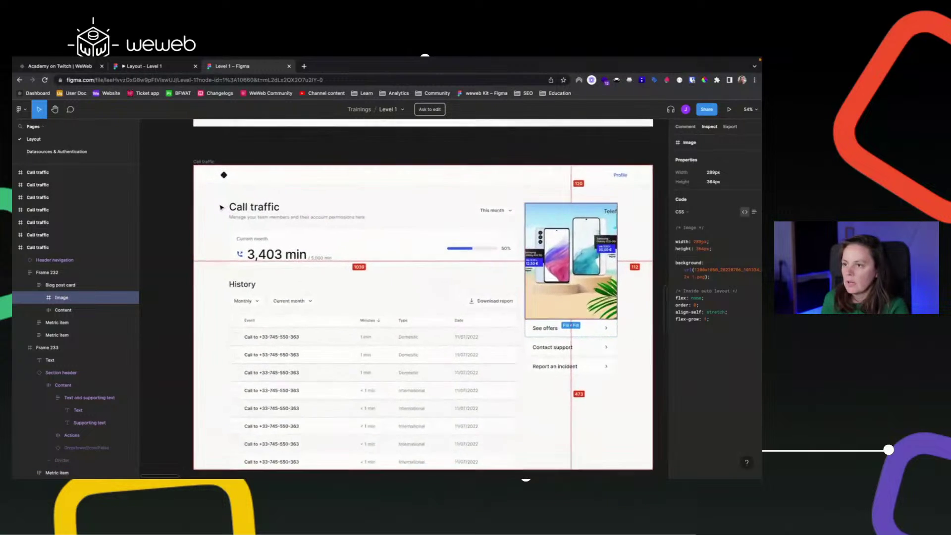
pyautogui.hscroll(2, 272, 213)
pyautogui.scroll(-1, 273, 214)
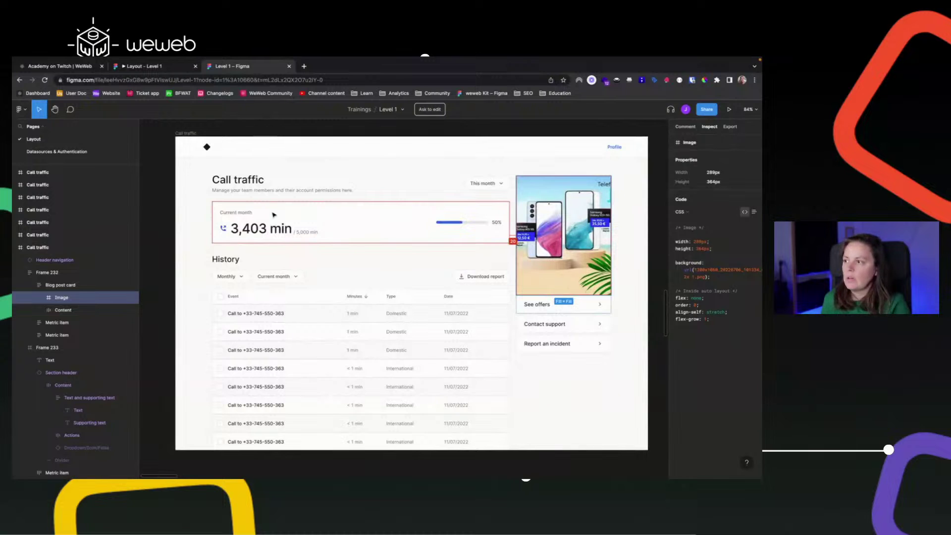
# - Return to WeWeb, recheck the 9 to 3 column split, and name the Columns element "Content"
pyautogui.click(92, 66)
pyautogui.moveTo(483, 161)
pyautogui.mouseDown()
pyautogui.moveTo(448, 164)
pyautogui.moveTo(490, 163)
pyautogui.mouseUp()
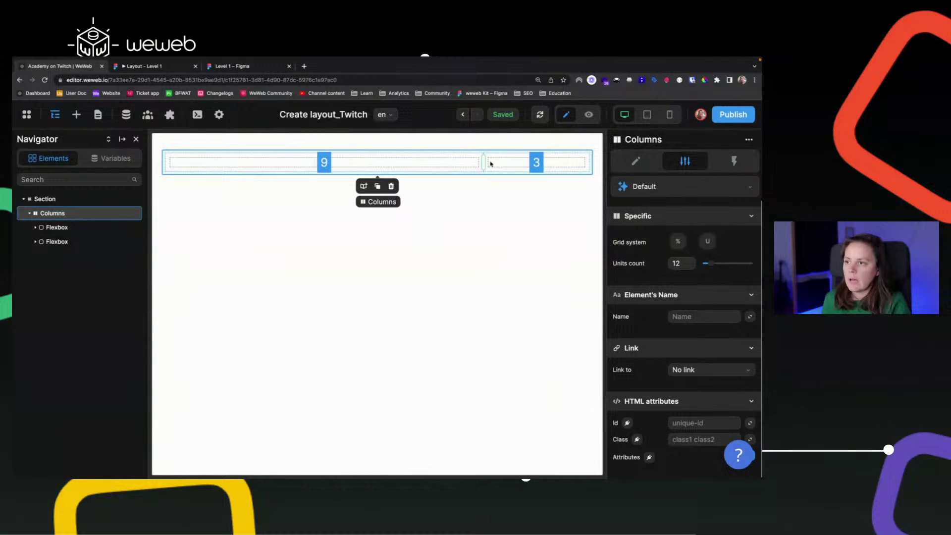
pyautogui.click(87, 231)
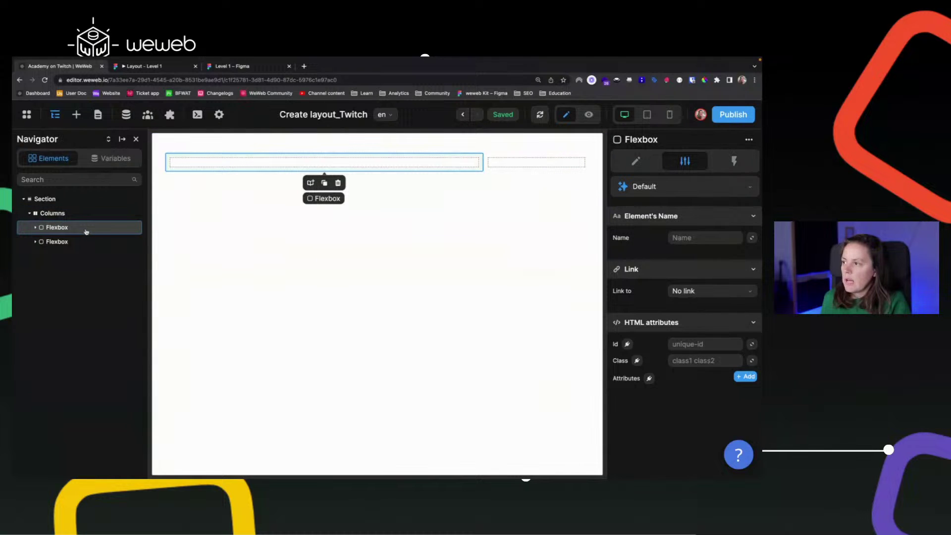
pyautogui.click(78, 215)
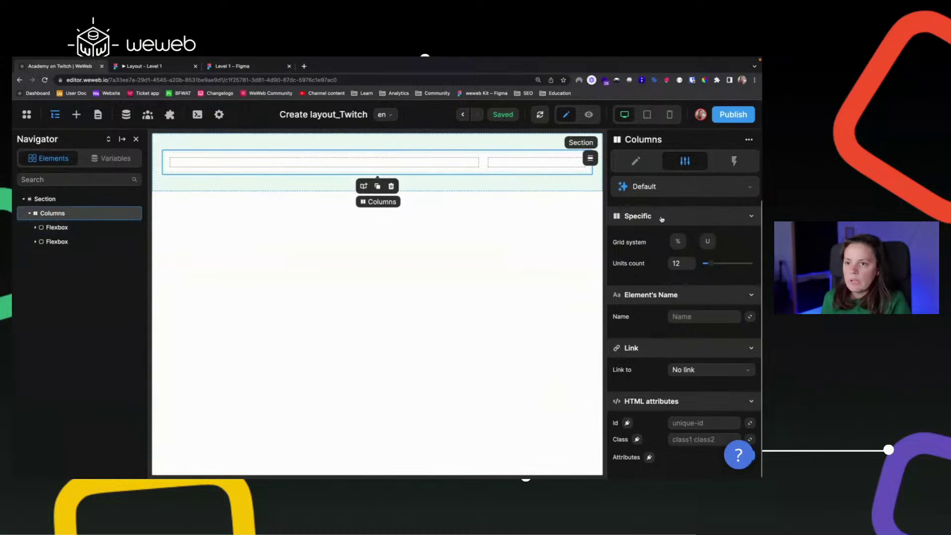
pyautogui.click(680, 316)
pyautogui.write('Content')
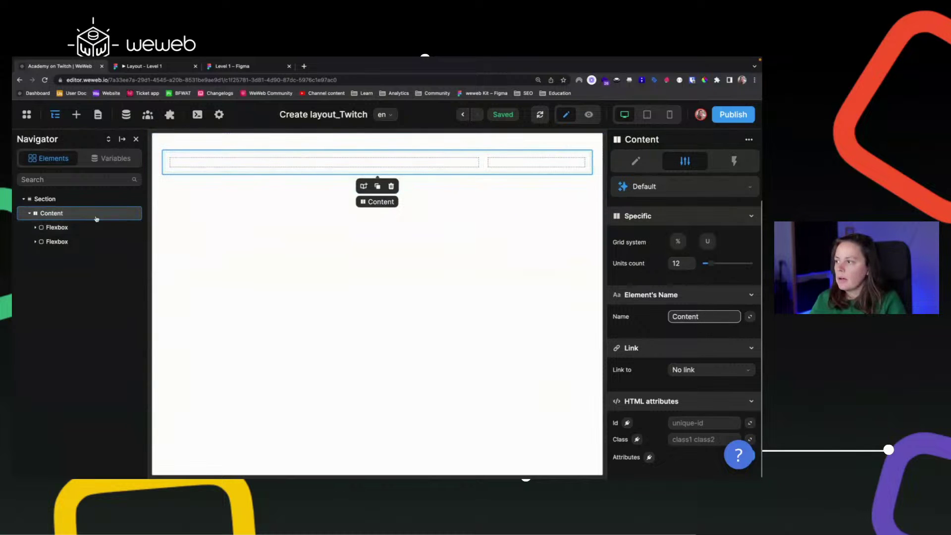
# - Name the first Flexbox inside Content "Left" and the second one "Right"
pyautogui.click(77, 228)
pyautogui.click(696, 239)
pyautogui.write('Left')
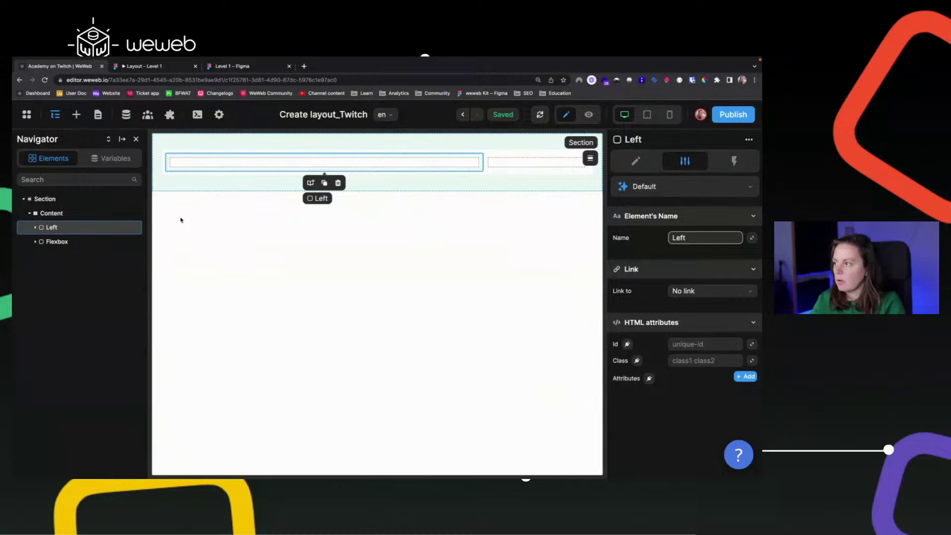
pyautogui.doubleClick(59, 242)
pyautogui.write('Right')
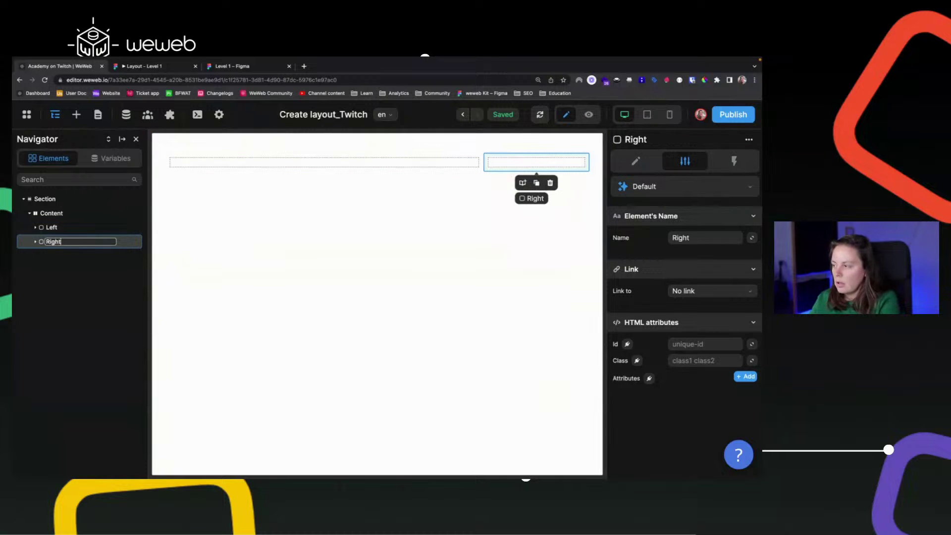
pyautogui.press('Return')
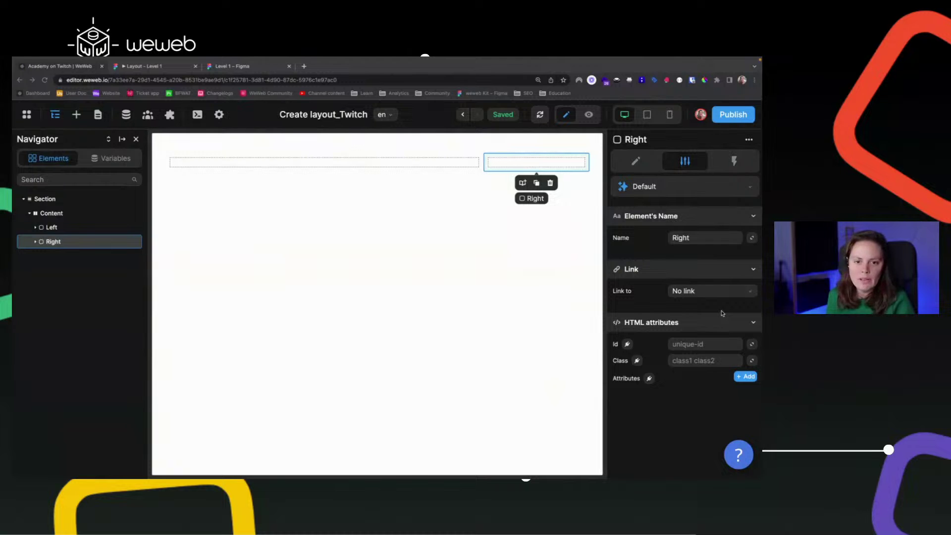
# - Check the column overlay in the Figma prototype, and back in WeWeb set the Content element's vertical padding to 0 px
pyautogui.click(151, 69)
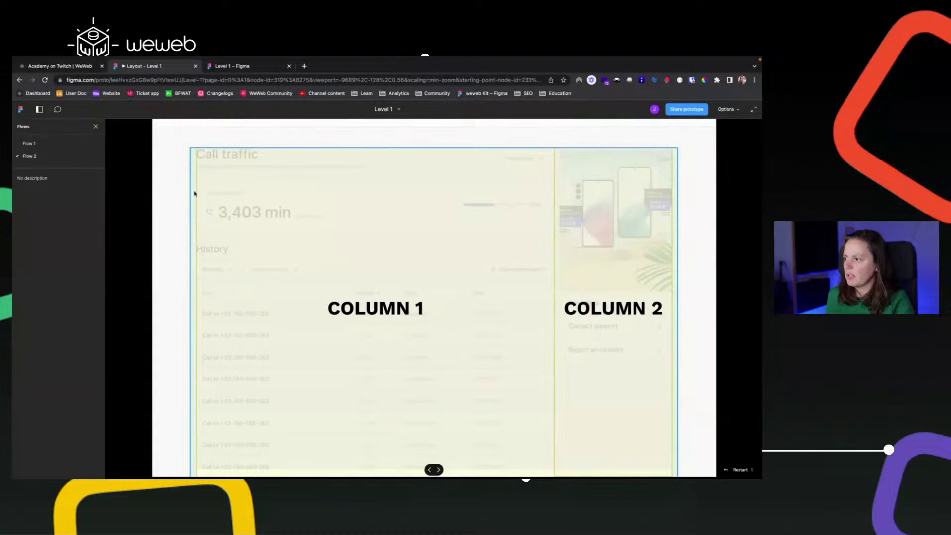
pyautogui.click(74, 68)
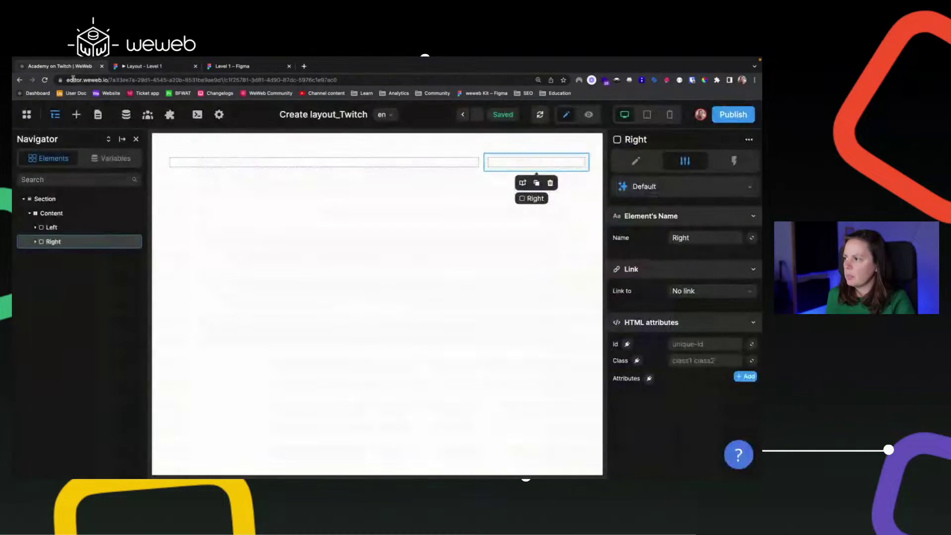
pyautogui.click(77, 213)
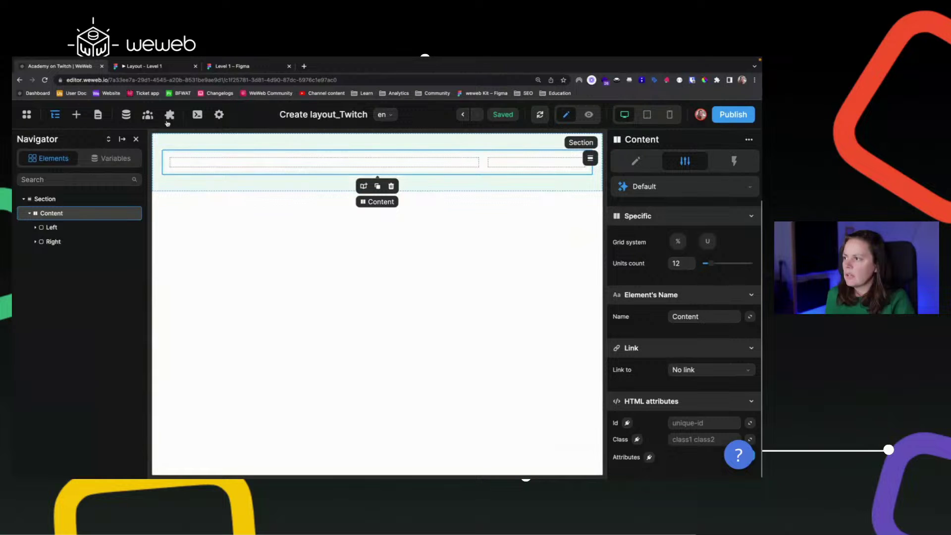
pyautogui.click(172, 69)
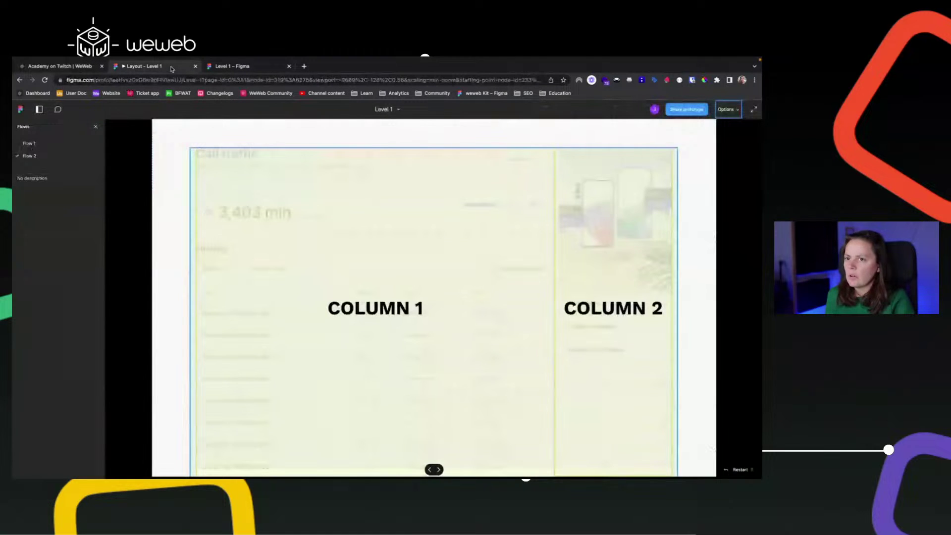
pyautogui.click(86, 68)
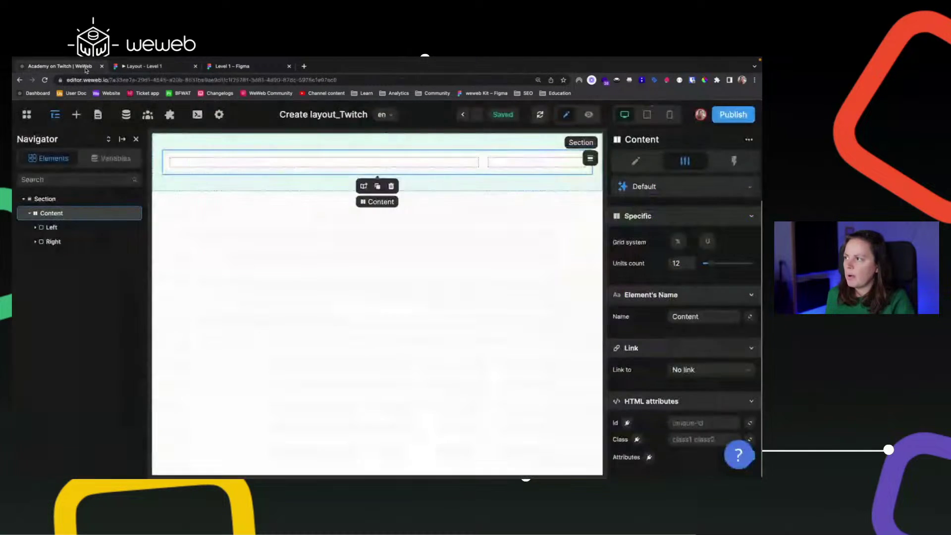
pyautogui.click(636, 162)
pyautogui.scroll(-4, 636, 379)
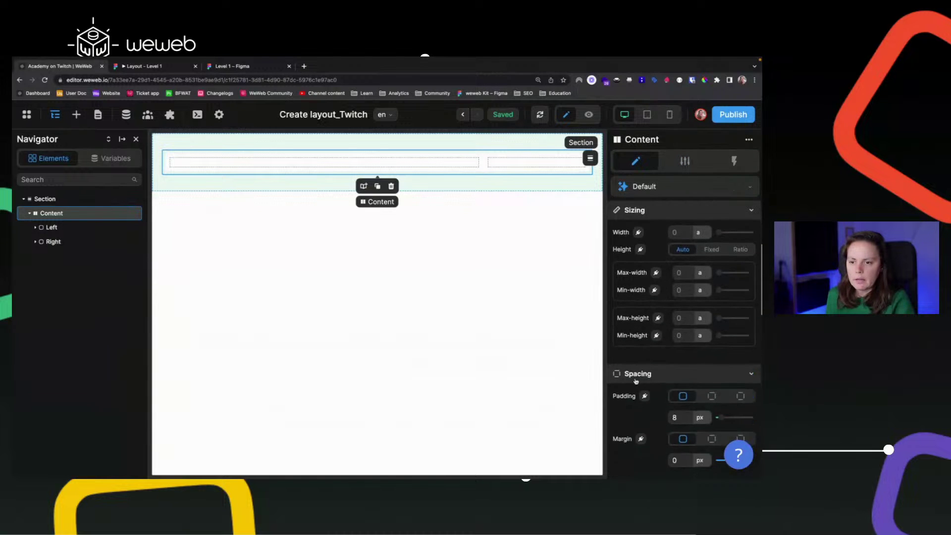
pyautogui.scroll(-2, 636, 380)
pyautogui.click(711, 343)
pyautogui.click(653, 365)
pyautogui.write('0')
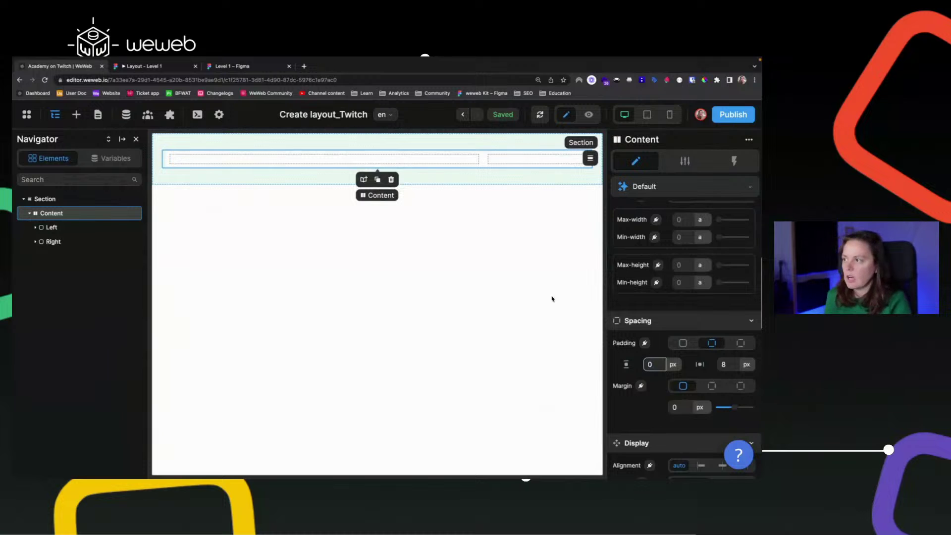
# - Set the padding of both the Left and Right elements to 0 px on all sides
pyautogui.click(176, 161)
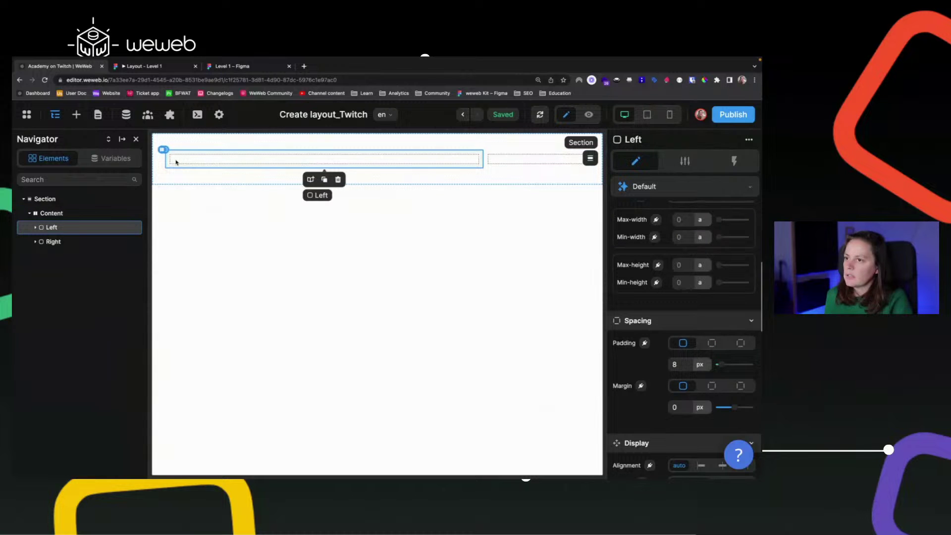
pyautogui.click(687, 367)
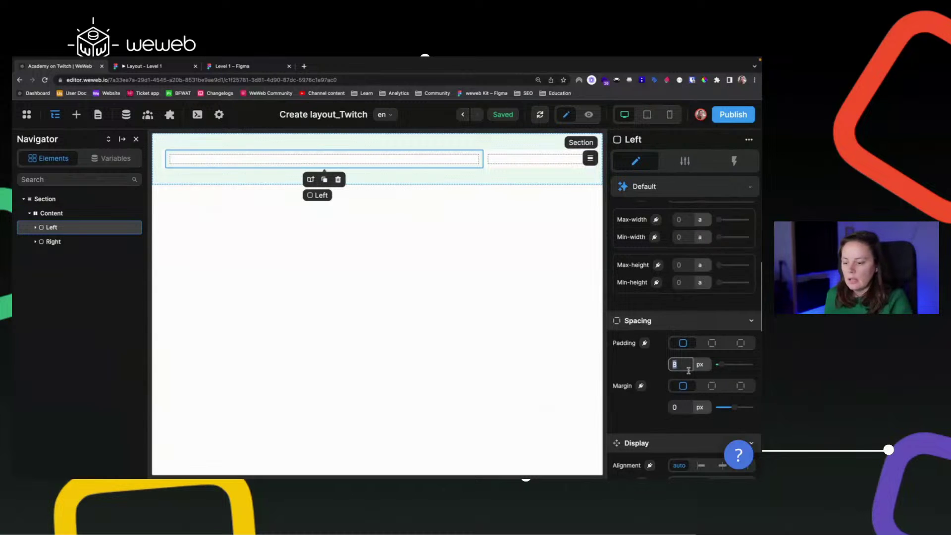
pyautogui.write('0')
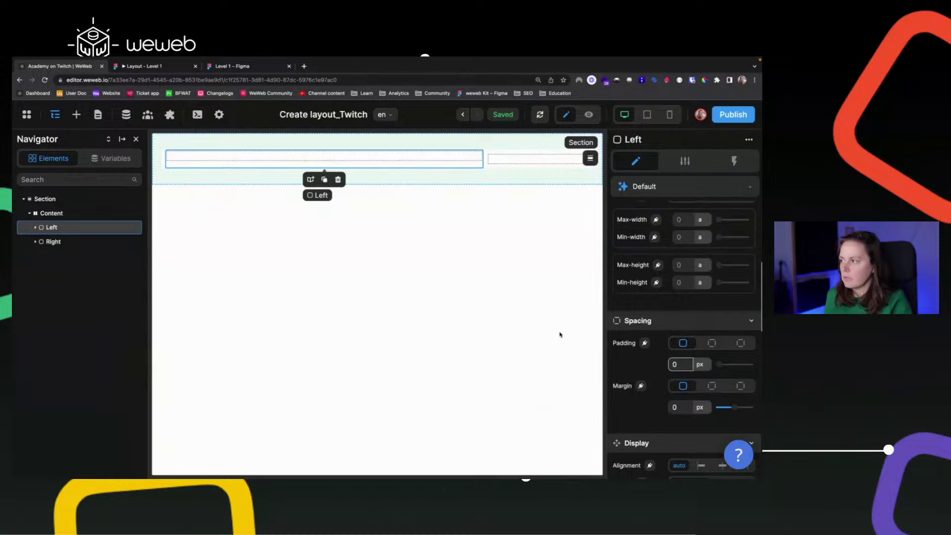
pyautogui.click(537, 159)
pyautogui.click(691, 365)
pyautogui.write('0')
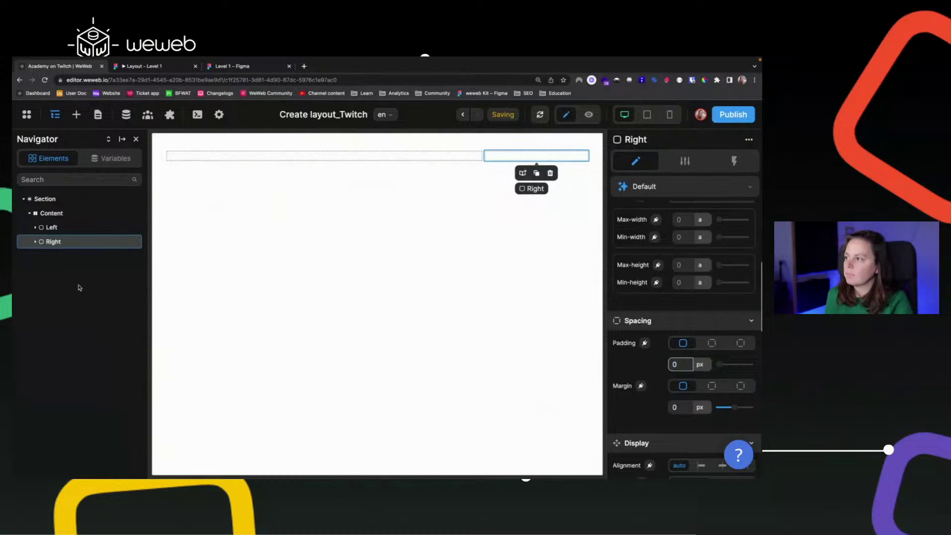
# - View the section breakdown overlay in the Figma prototype, and back in WeWeb expand the Left element in the element tree
pyautogui.click(74, 218)
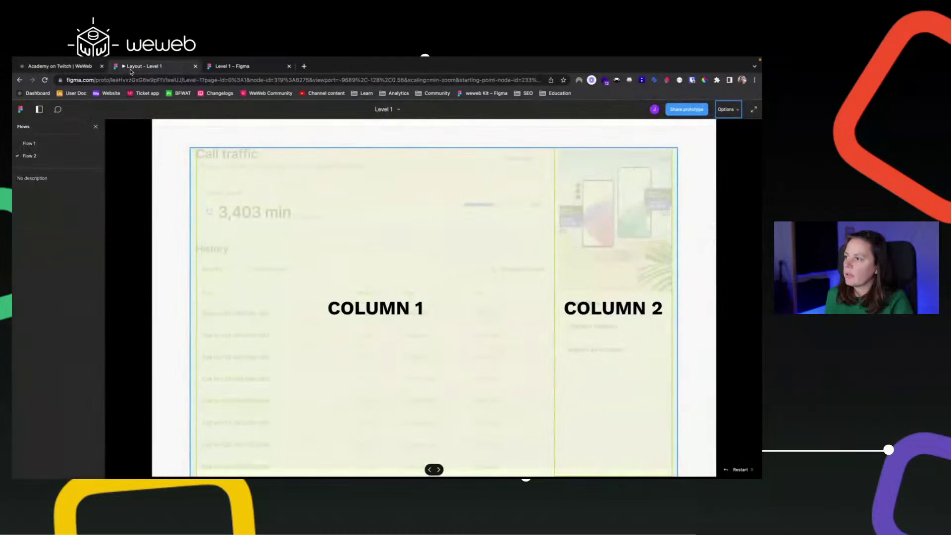
pyautogui.click(130, 67)
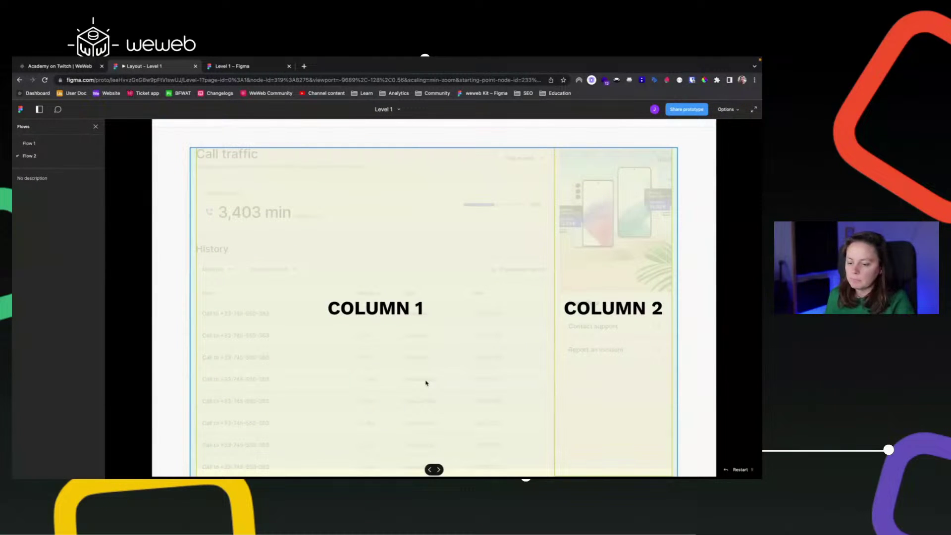
pyautogui.press('Right')
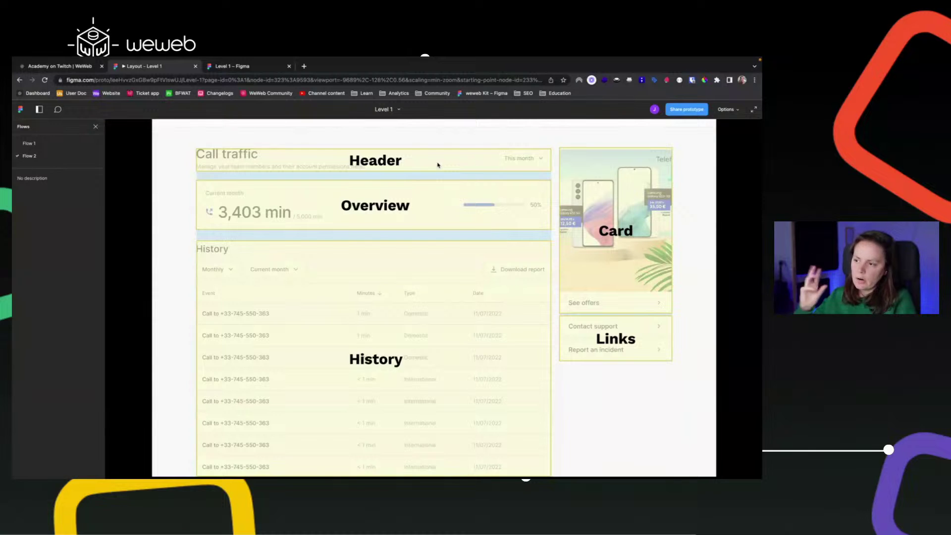
pyautogui.click(75, 68)
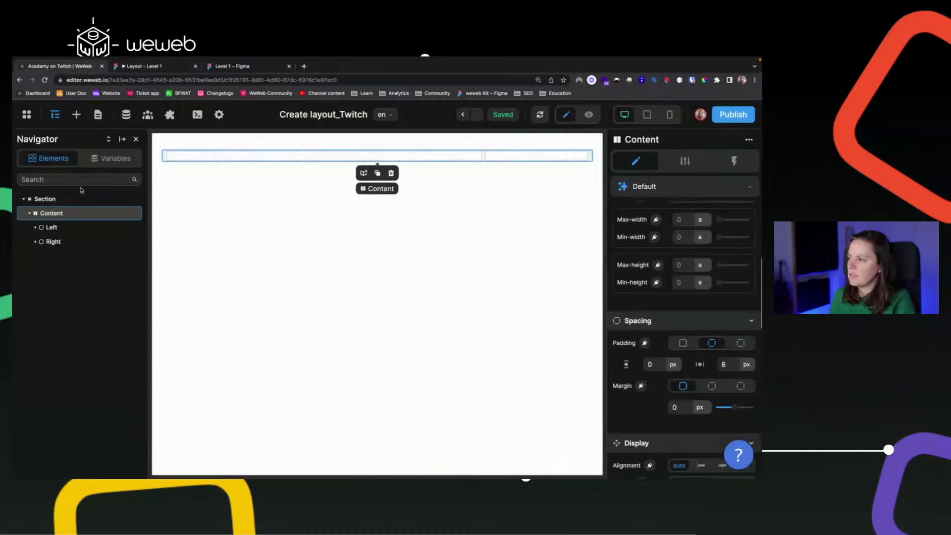
pyautogui.click(48, 227)
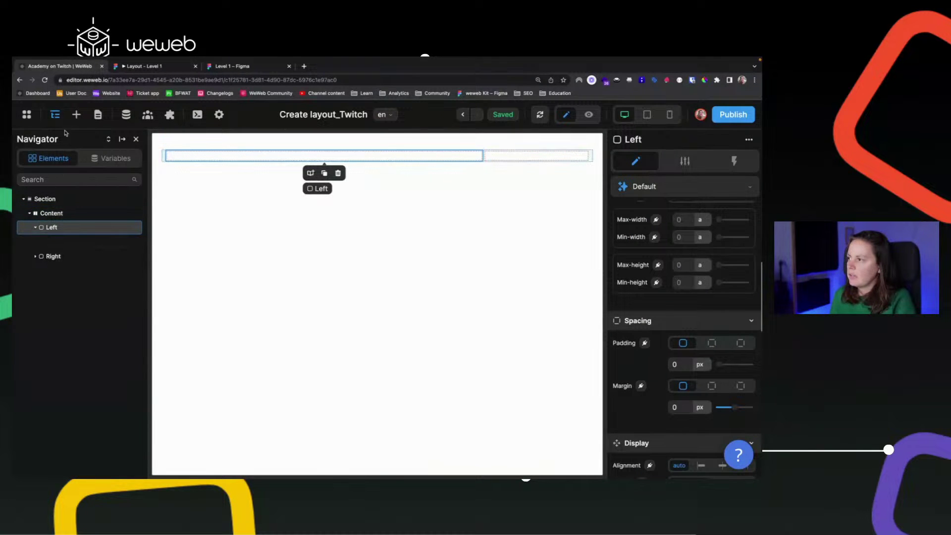
# - Switch to the Figma prototype and compare its two-column overlay with the breakdown into Header, Overview, History, Card and Links
pyautogui.click(171, 68)
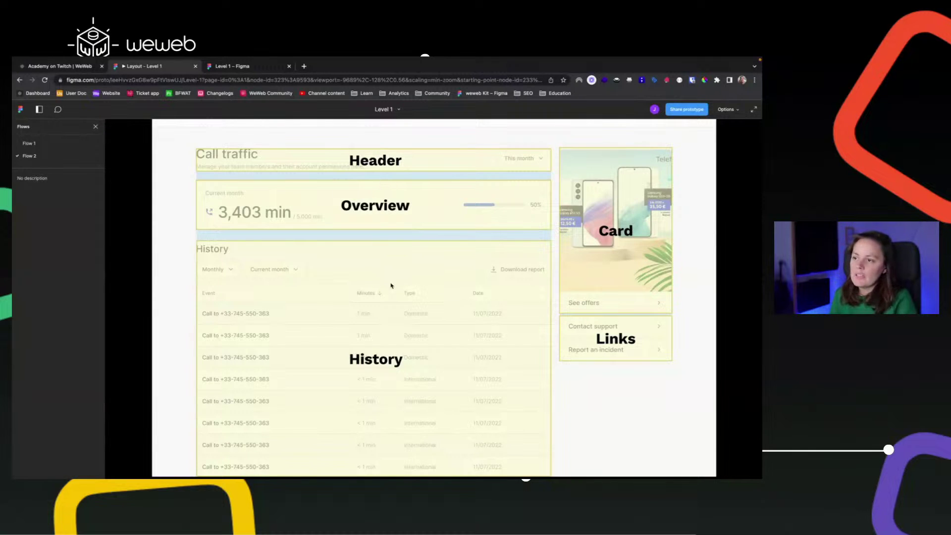
pyautogui.press('Right')
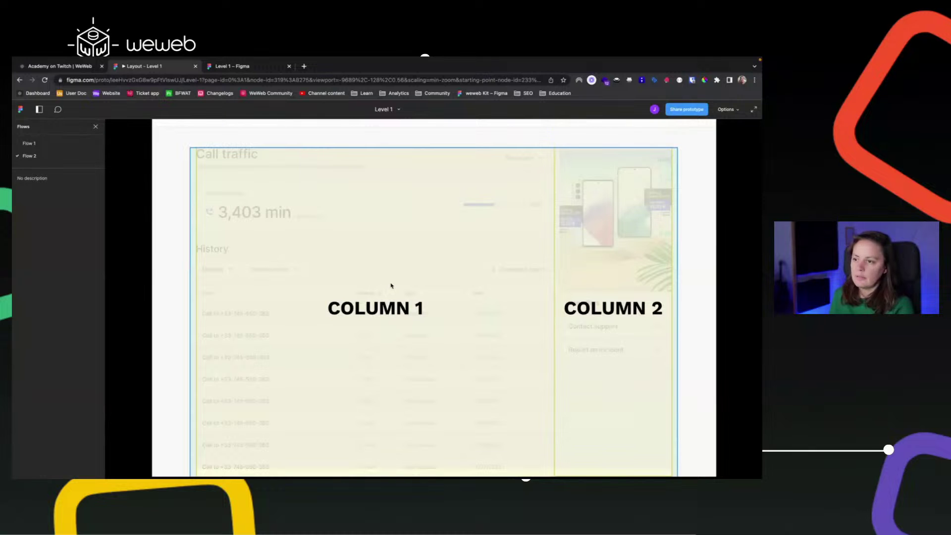
pyautogui.press('Left')
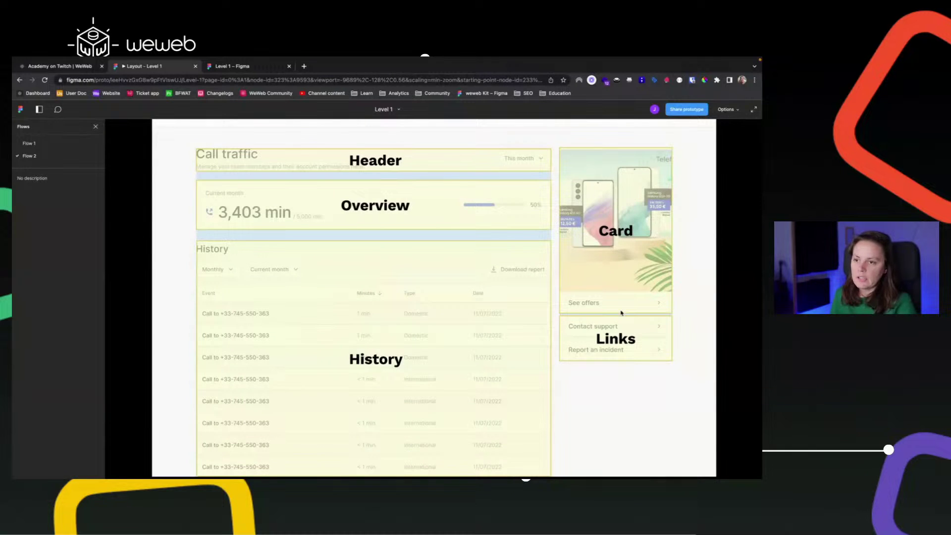
pyautogui.press('Right')
pyautogui.press('Right')
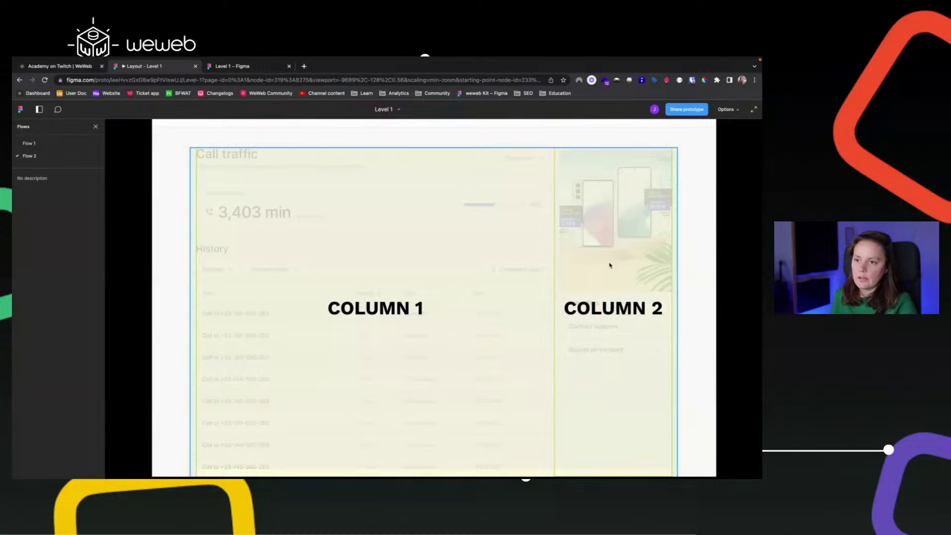
pyautogui.press('Left')
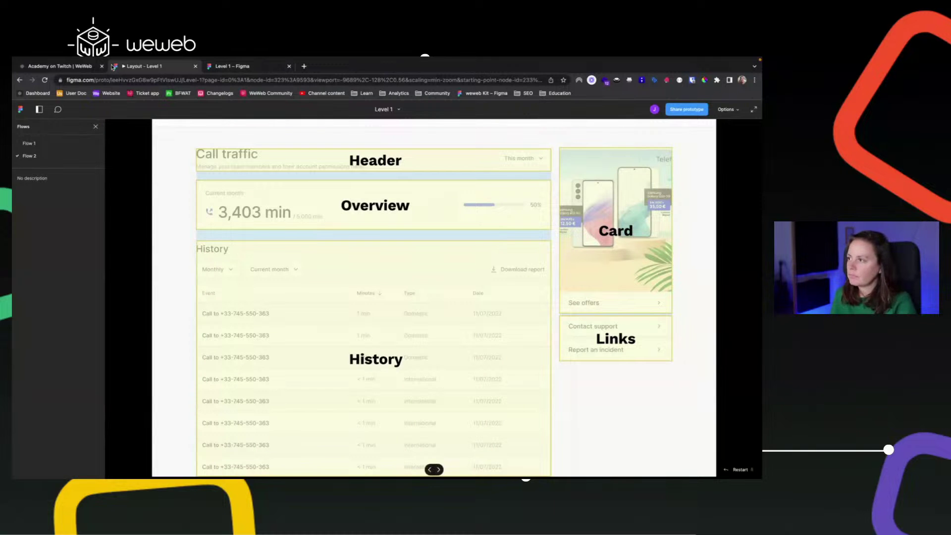
pyautogui.press('Right')
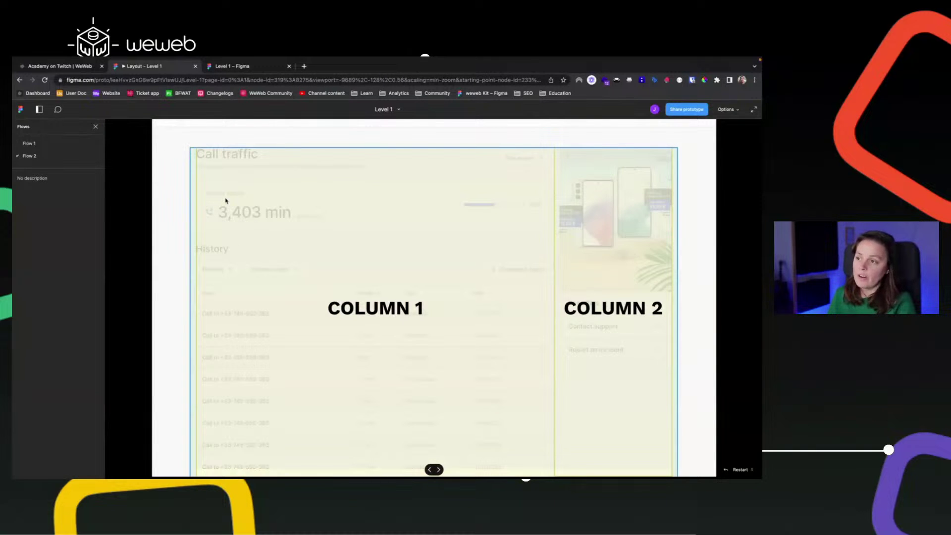
pyautogui.press('Right')
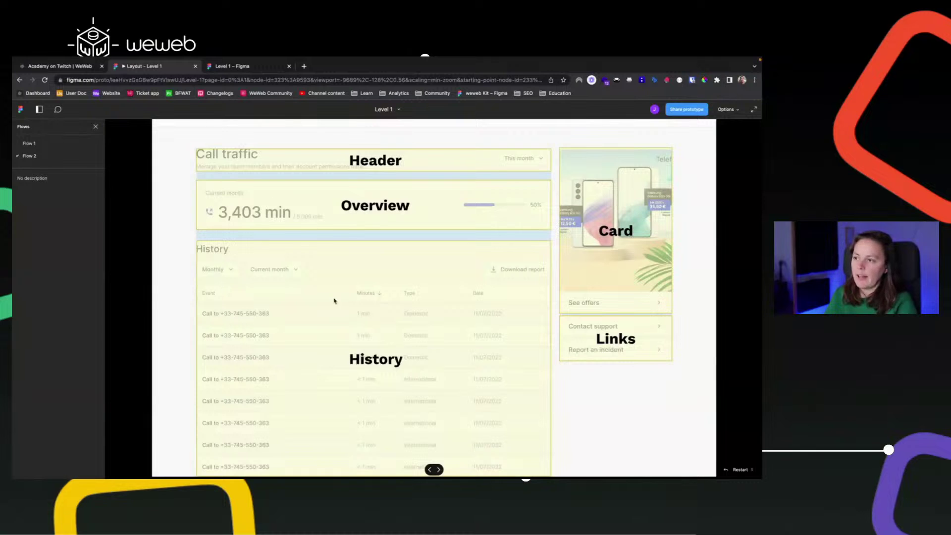
pyautogui.press('Left')
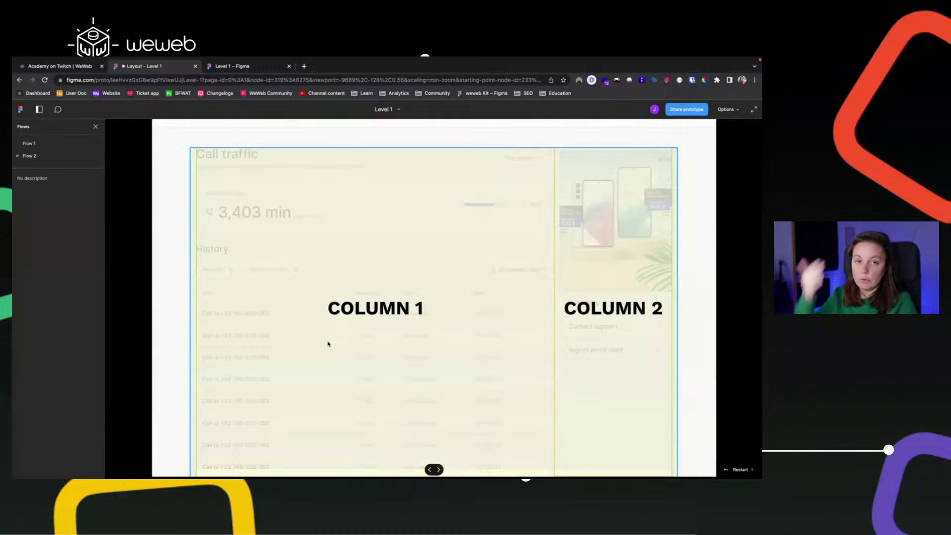
pyautogui.press('Right')
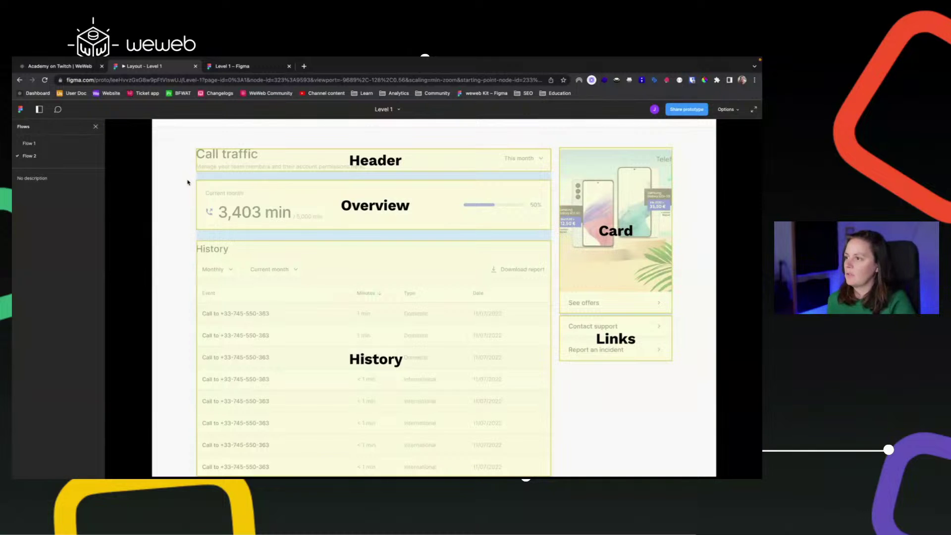
# - Return to WeWeb, add a Div inside the Left element and duplicate it twice
pyautogui.click(57, 67)
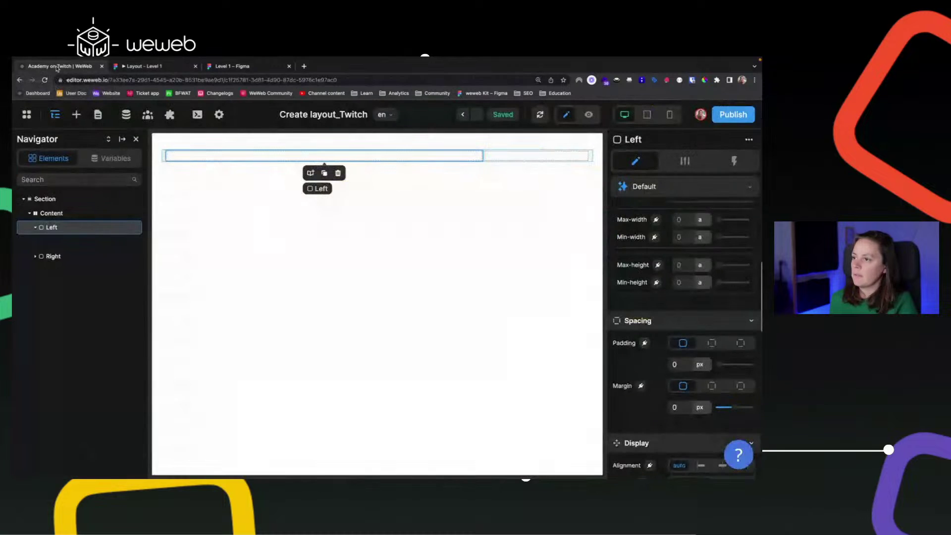
pyautogui.click(142, 71)
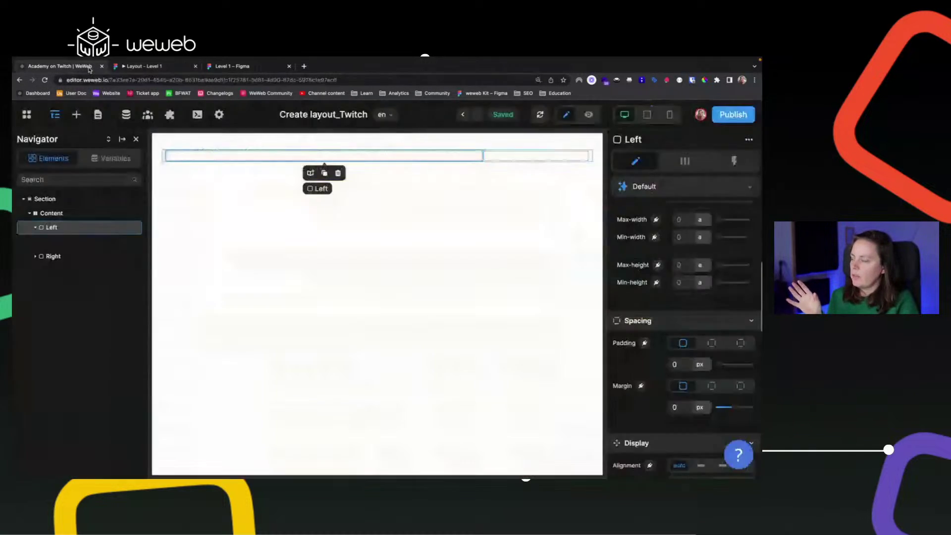
pyautogui.click(89, 67)
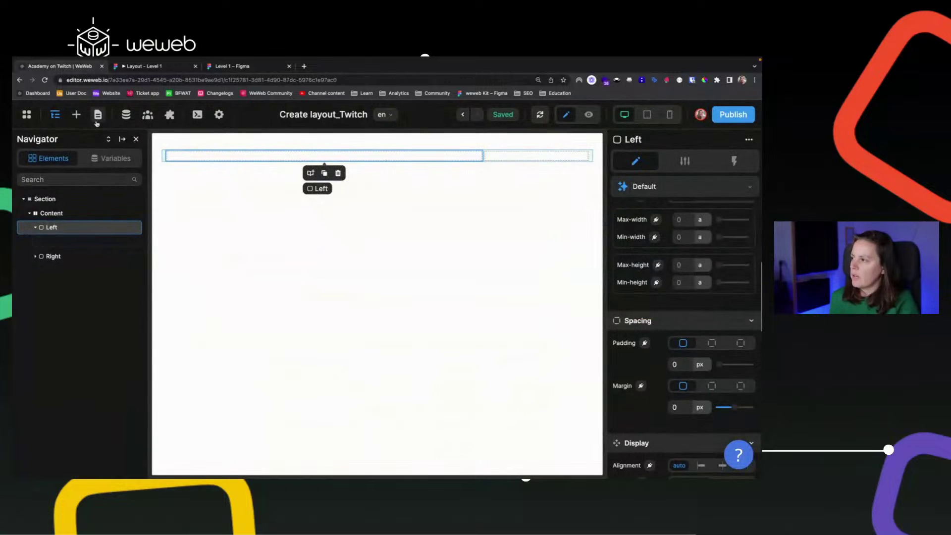
pyautogui.click(76, 114)
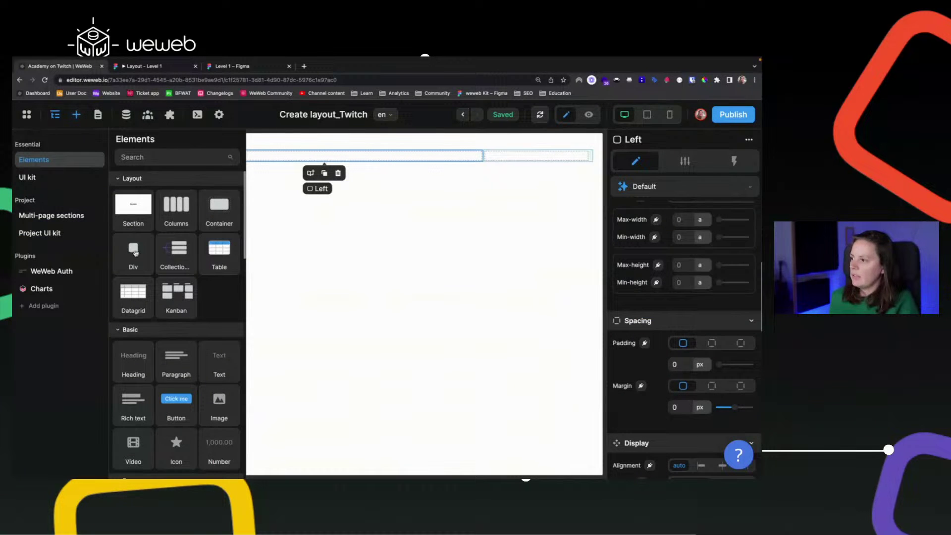
pyautogui.moveTo(135, 252); pyautogui.dragTo(96, 243)
pyautogui.click(88, 244)
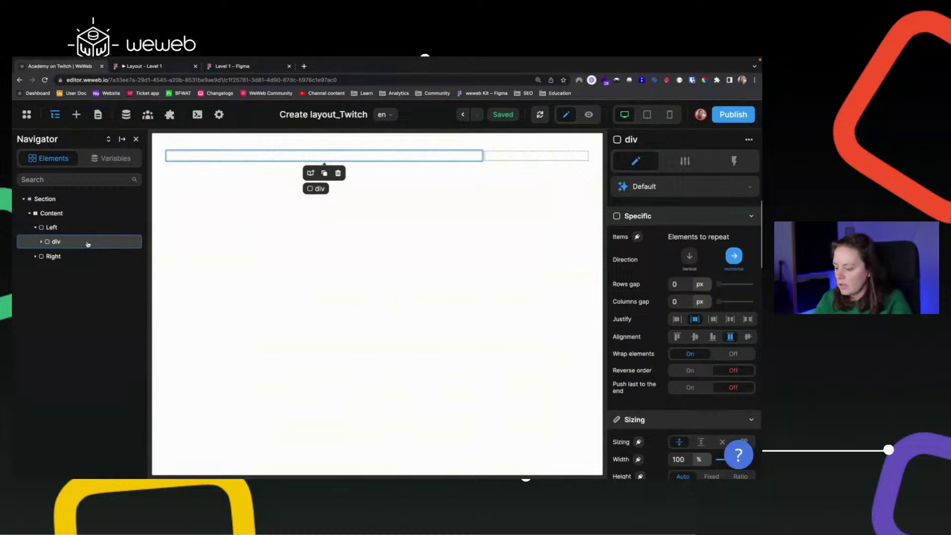
pyautogui.scroll(-2, 688, 399)
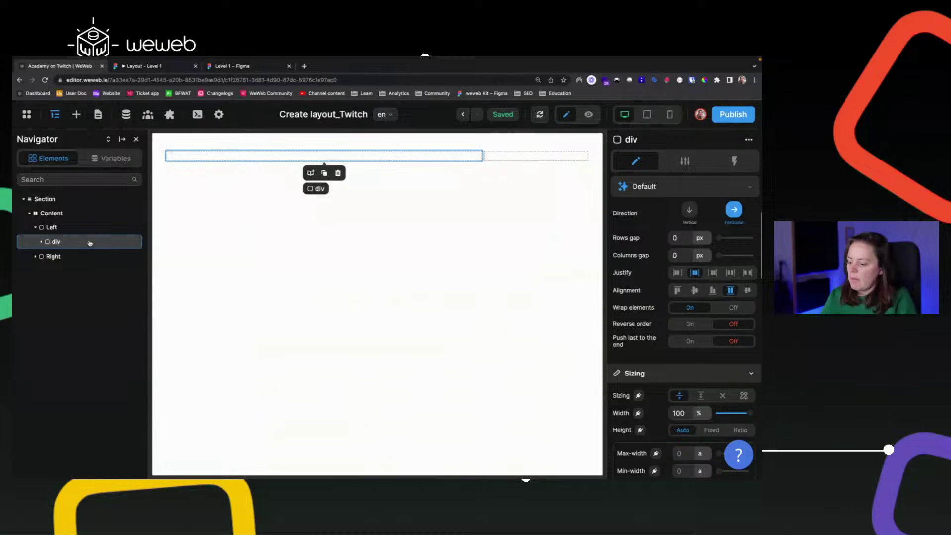
pyautogui.hotkey('ctrl', 'd')
pyautogui.hotkey('ctrl', 'd')
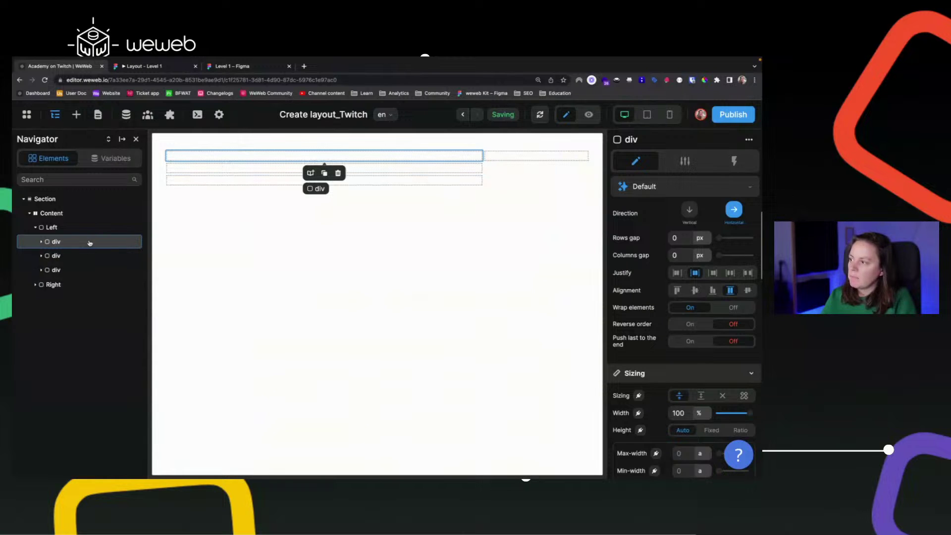
# - Rename the three divs inside the Left element as Header, Overview and History, in that order
pyautogui.doubleClick(56, 242)
pyautogui.write('Header')
pyautogui.press('Return')
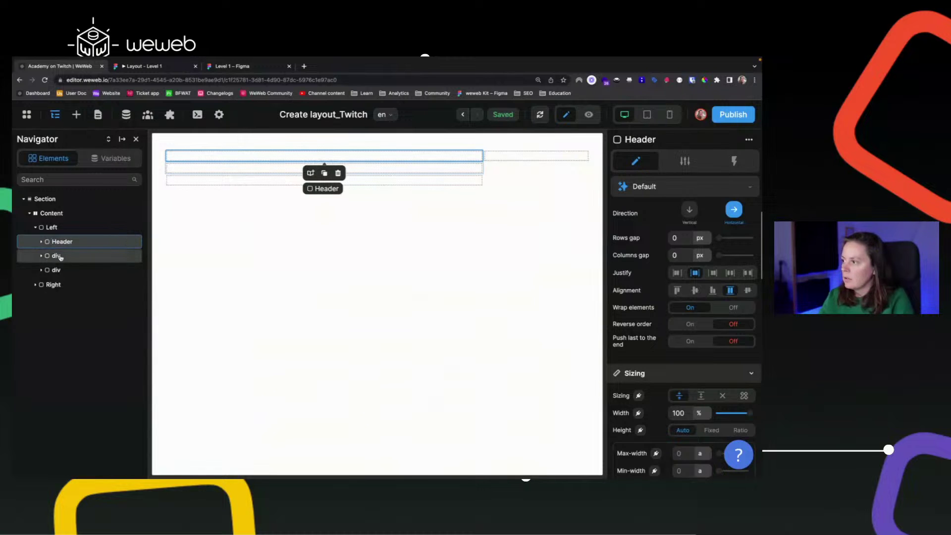
pyautogui.doubleClick(58, 255)
pyautogui.write('Over')
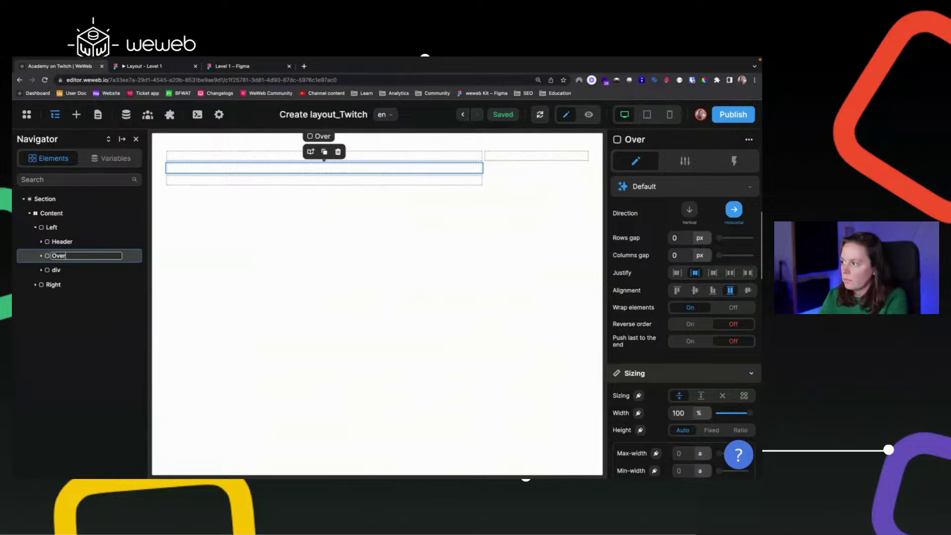
pyautogui.write('view')
pyautogui.press('Return')
pyautogui.doubleClick(57, 270)
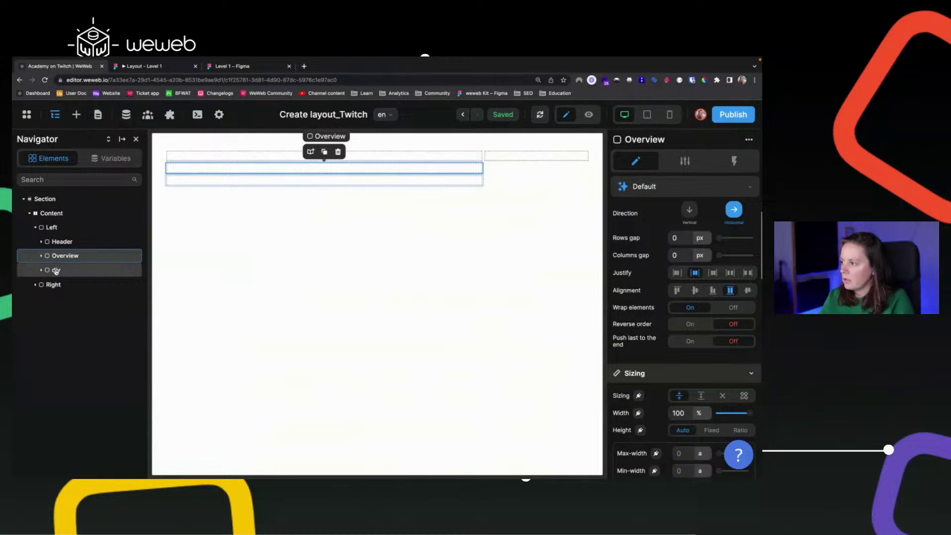
pyautogui.write('History')
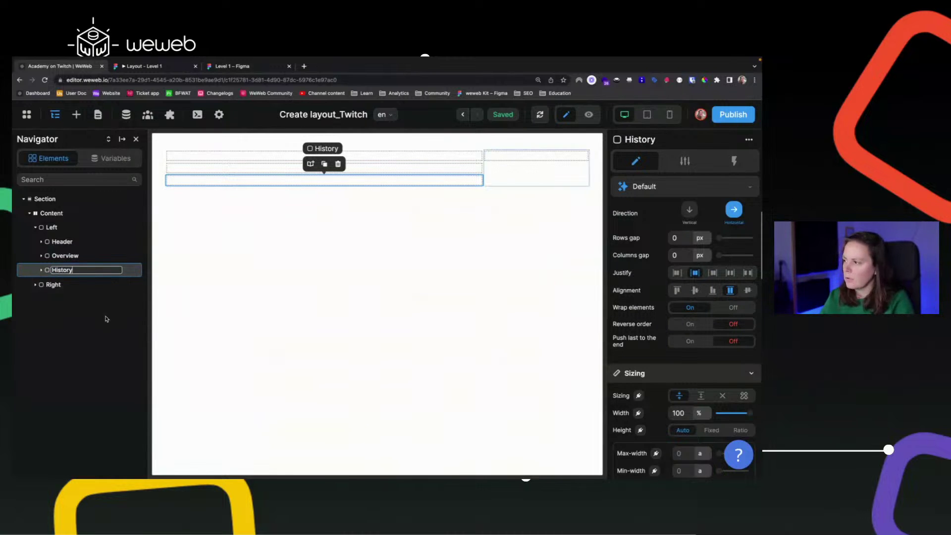
pyautogui.press('Return')
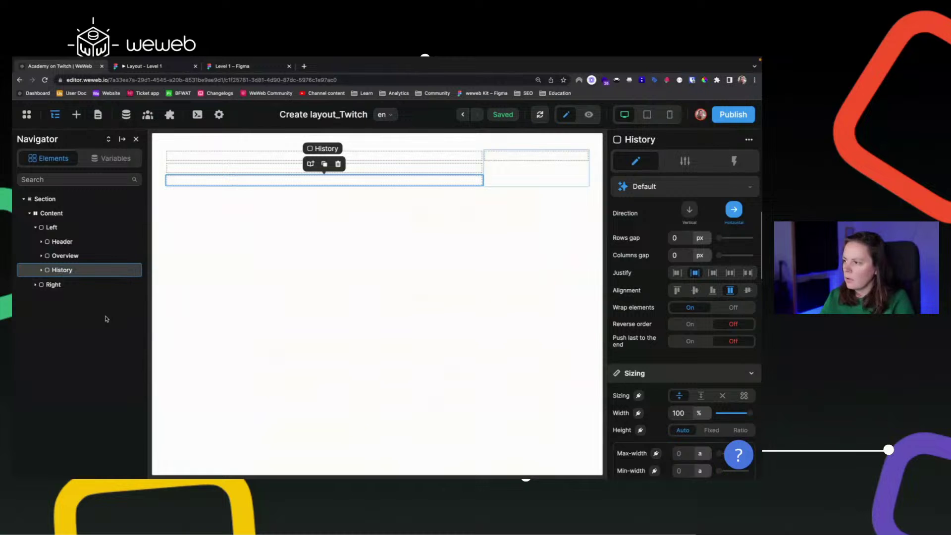
pyautogui.hotkey('ctrl', '+')
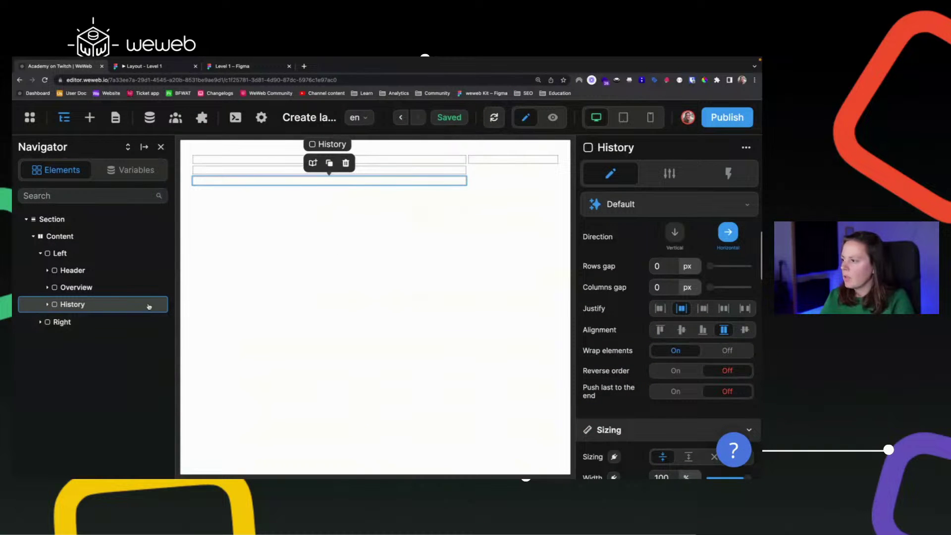
pyautogui.moveTo(147, 57)
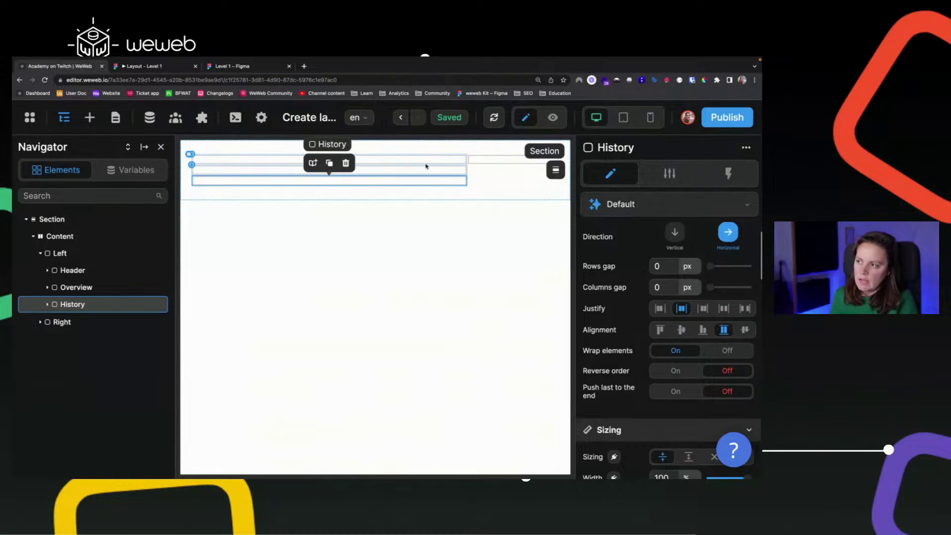
# - Rename the Left element as Column 1 and the Right element as Column 2
pyautogui.click(89, 253)
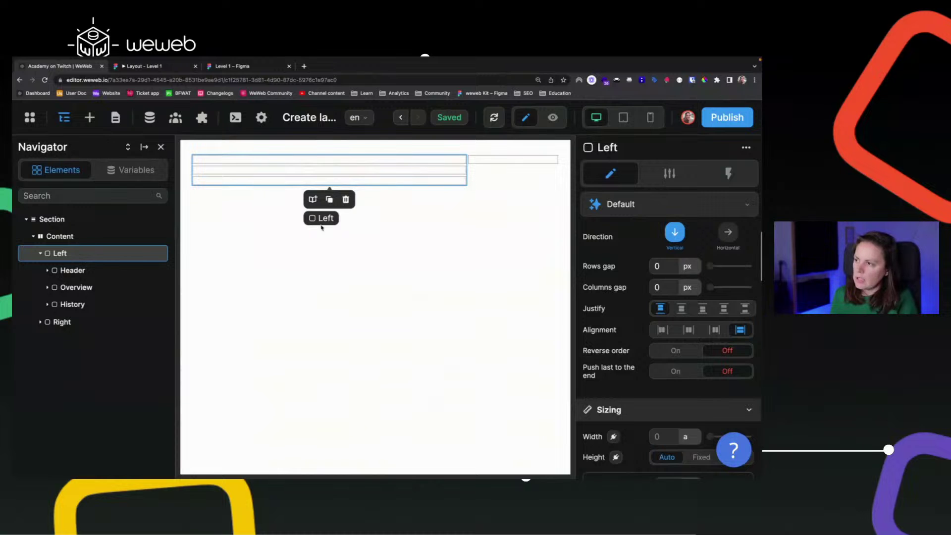
pyautogui.doubleClick(68, 253)
pyautogui.write('Column 1')
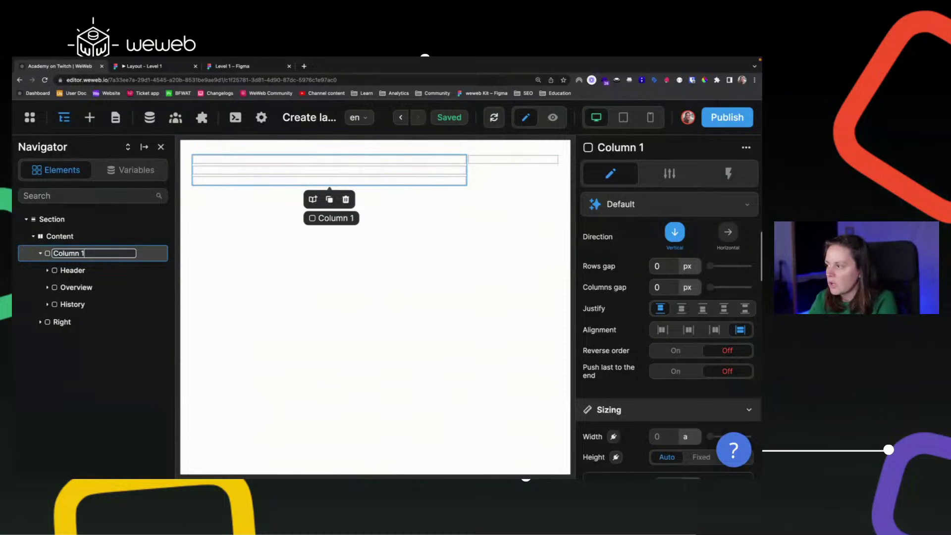
pyautogui.click(68, 323)
pyautogui.doubleClick(68, 322)
pyautogui.write('Column 2')
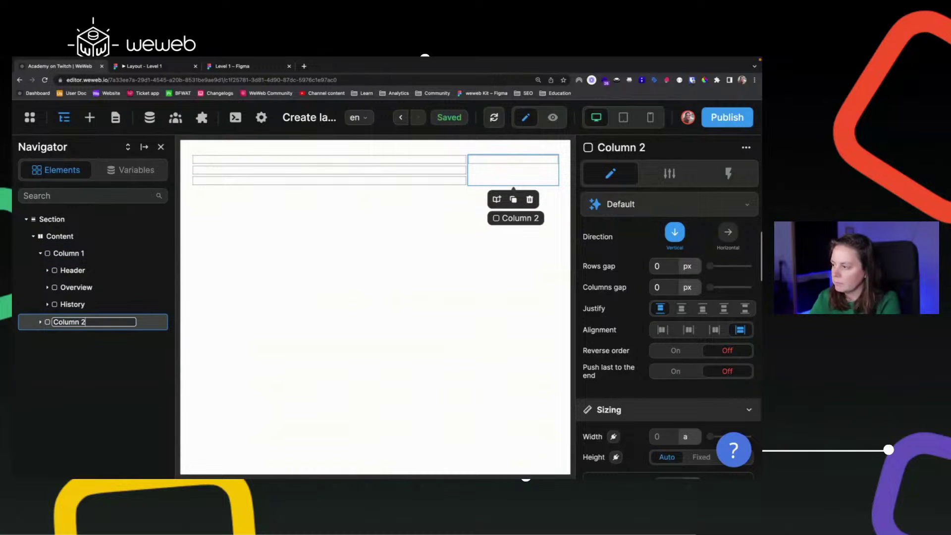
pyautogui.press('Return')
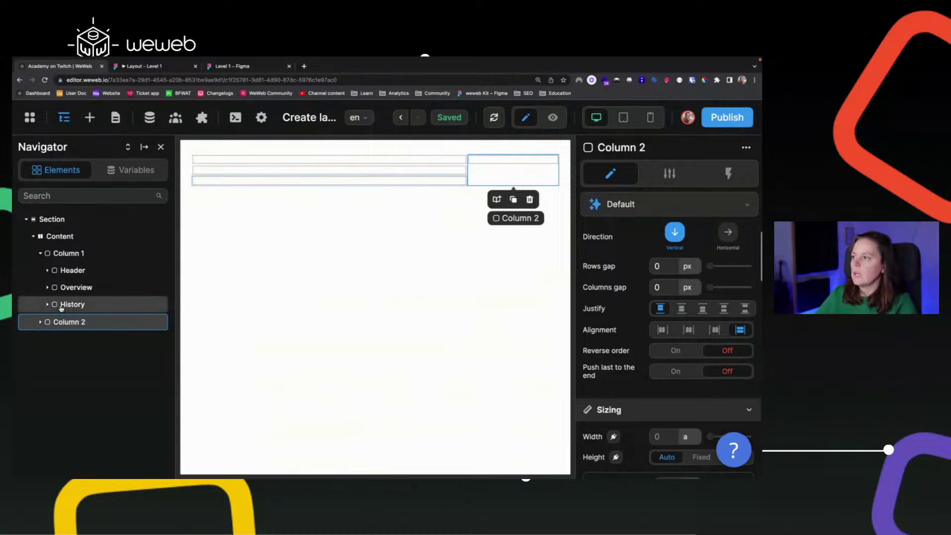
# - Check the Figma design, and back in WeWeb duplicate the History div and move the copy into Column 2
pyautogui.click(74, 255)
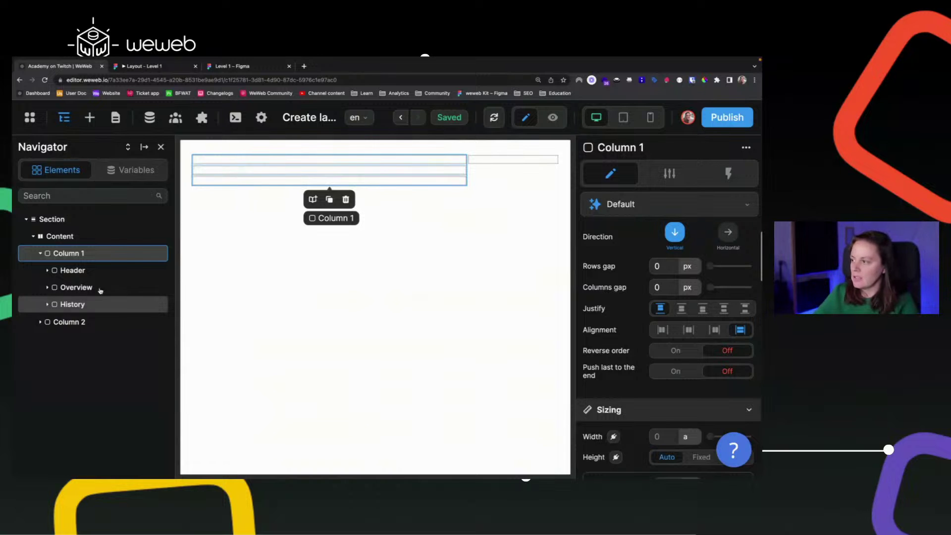
pyautogui.click(74, 271)
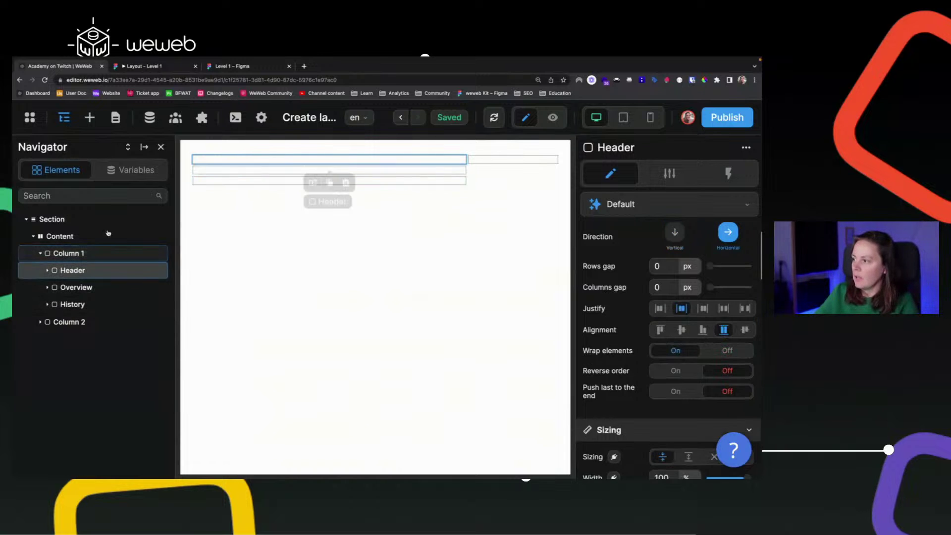
pyautogui.click(216, 70)
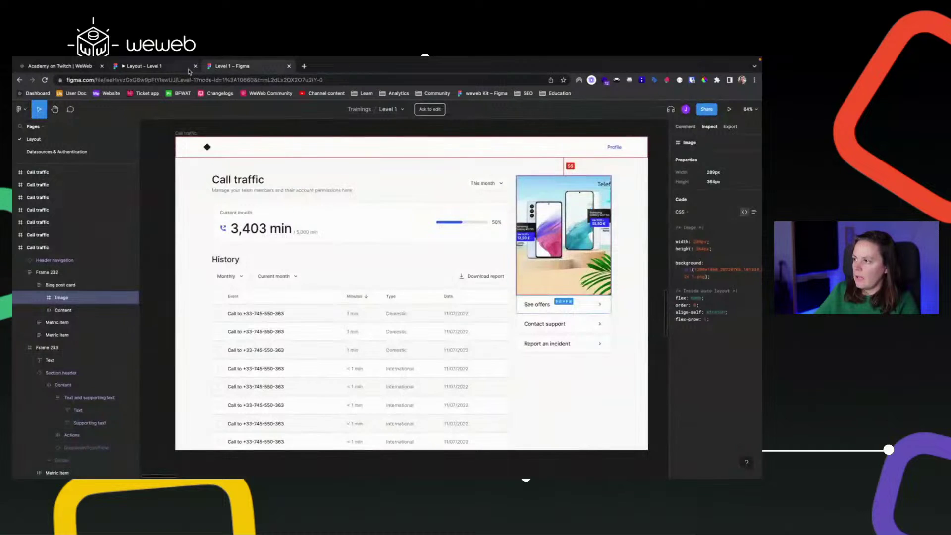
pyautogui.click(149, 66)
pyautogui.click(84, 66)
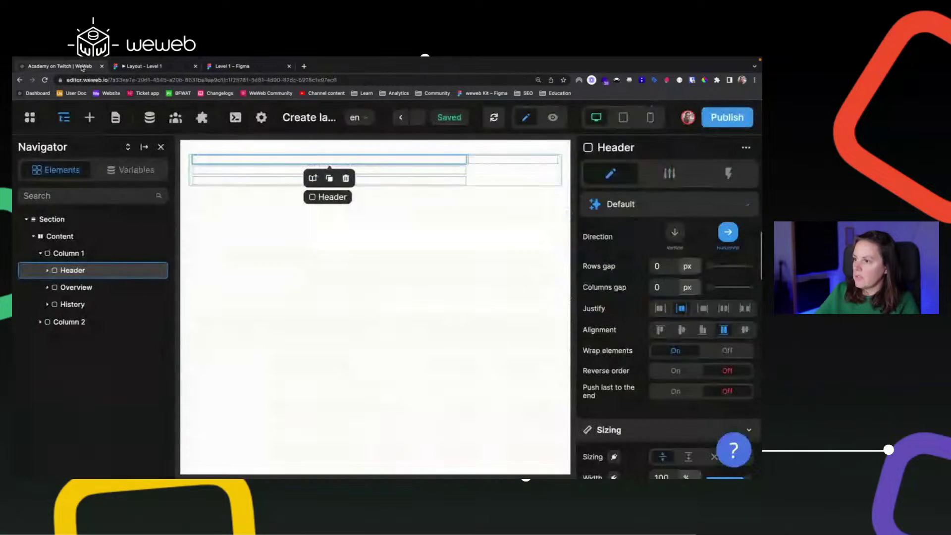
pyautogui.click(40, 323)
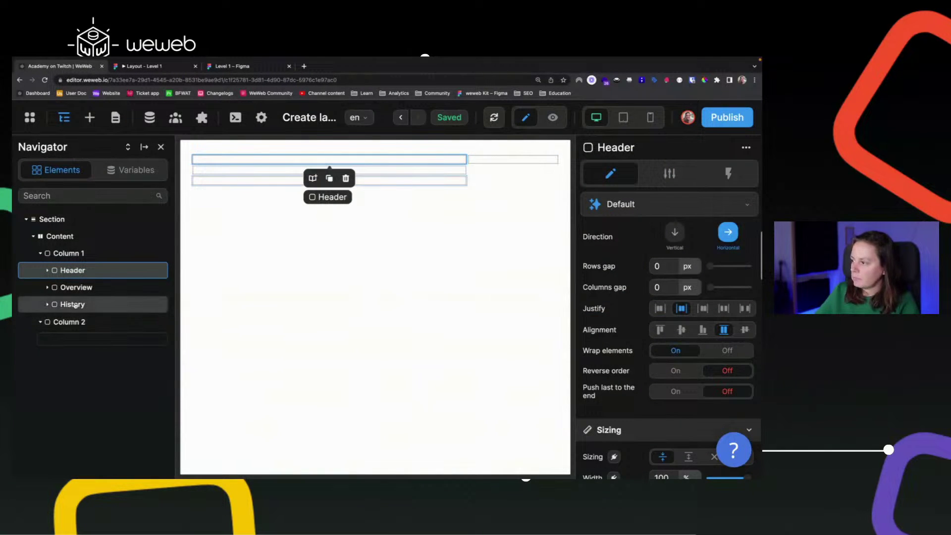
pyautogui.click(73, 304)
pyautogui.press('super+d')
pyautogui.moveTo(74, 321); pyautogui.dragTo(76, 344)
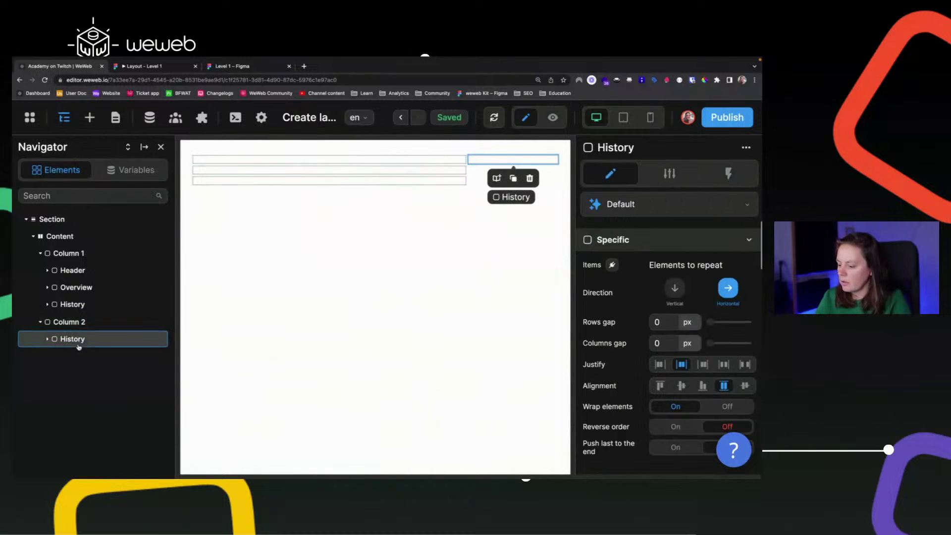
# - Duplicate the History div in Column 2 and rename the two divs there as Card and Links
pyautogui.doubleClick(76, 341)
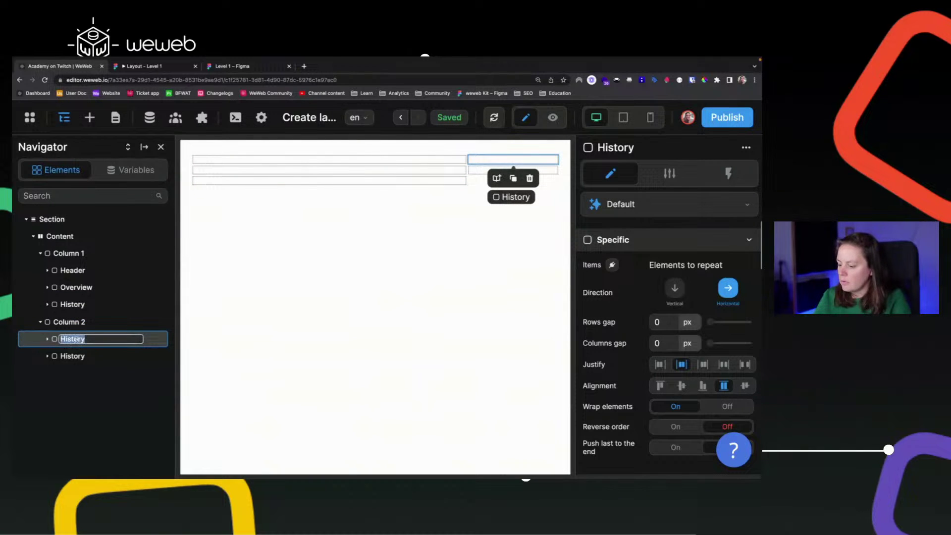
pyautogui.write('Crad')
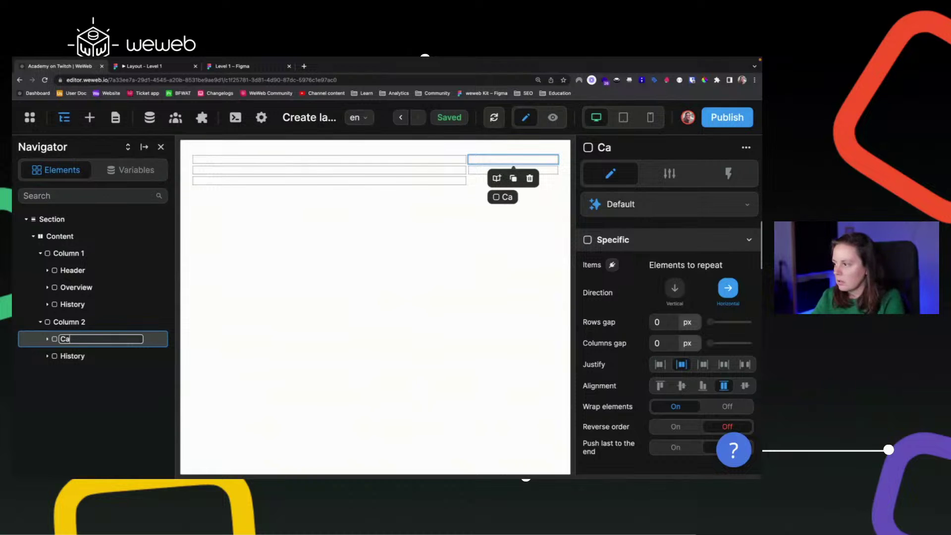
pyautogui.click(82, 357)
pyautogui.doubleClick(82, 357)
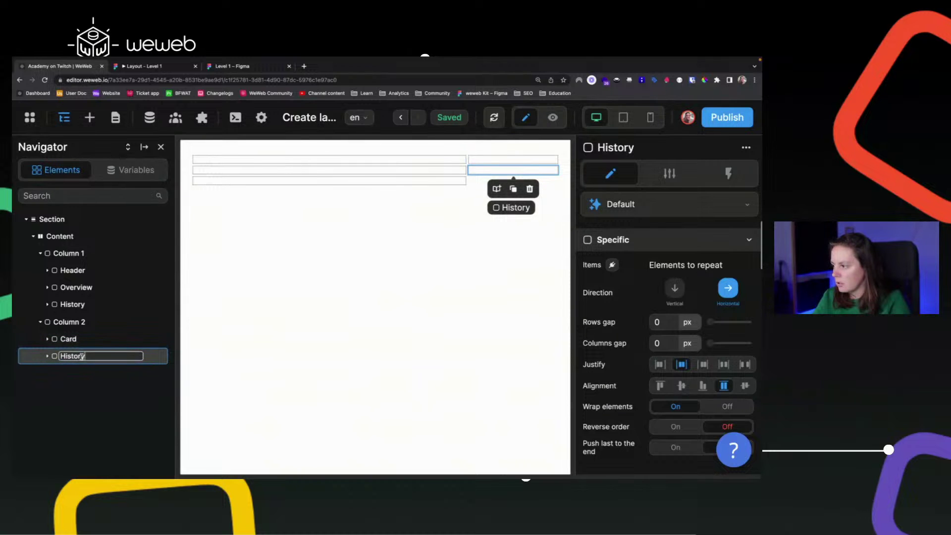
pyautogui.write('Links')
pyautogui.press('Return')
# - Review the Column 2 and Content elements, and in the Figma prototype advance to the overlay dividing the Header into Left and Right
pyautogui.click(85, 322)
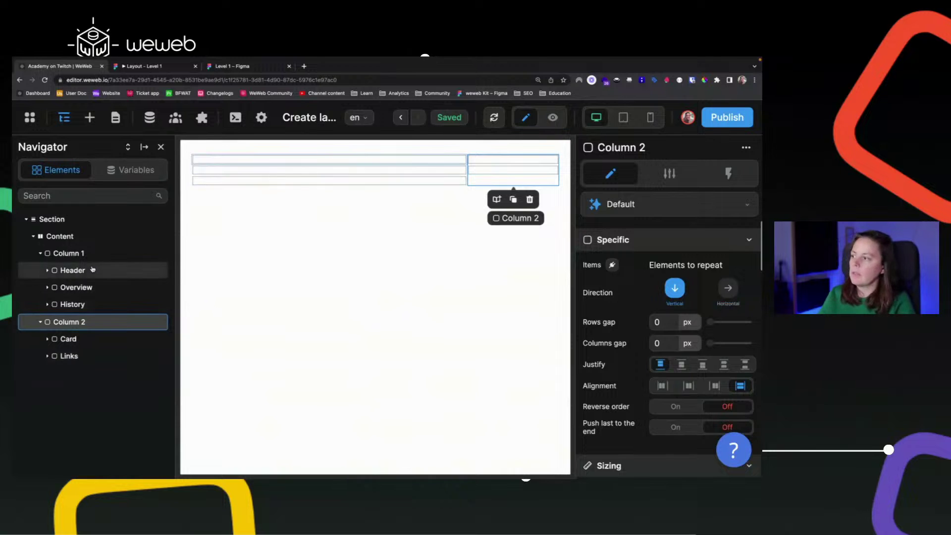
pyautogui.click(74, 237)
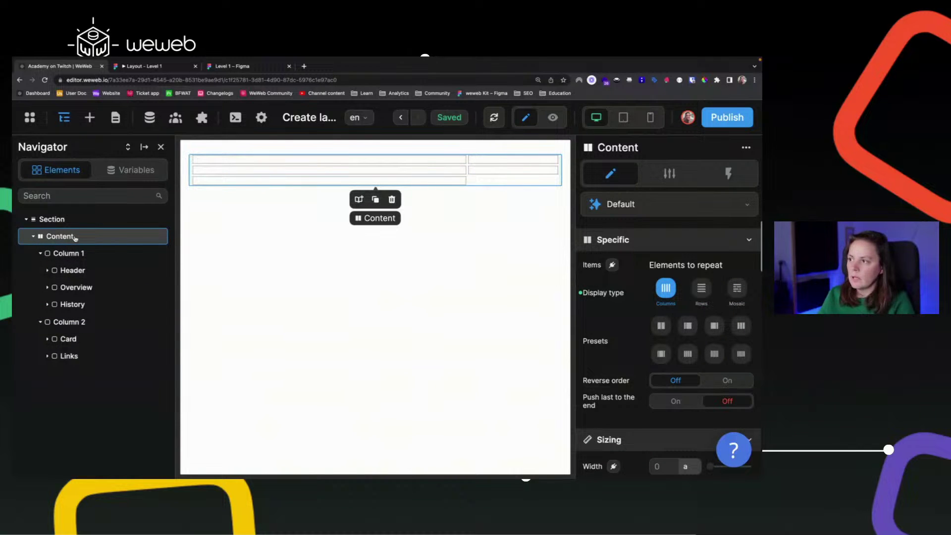
pyautogui.click(150, 65)
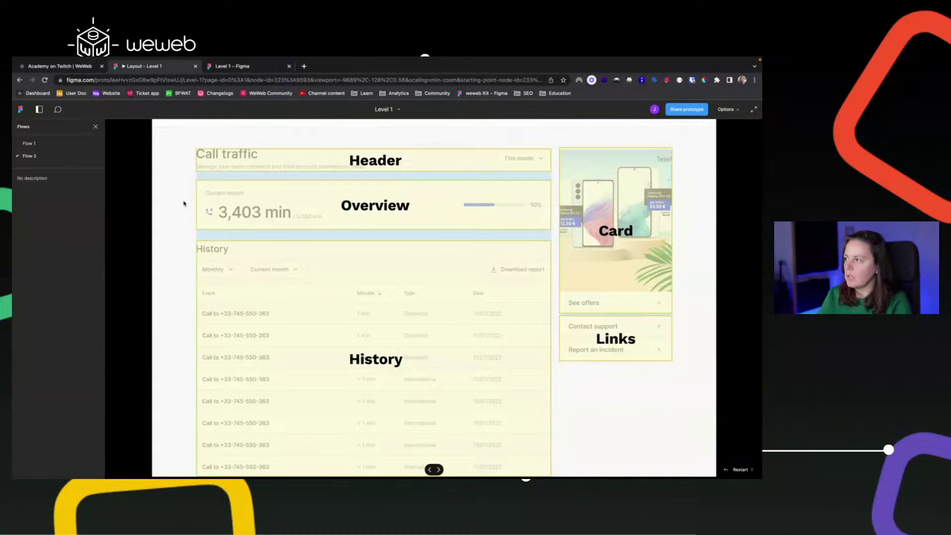
pyautogui.press('Right')
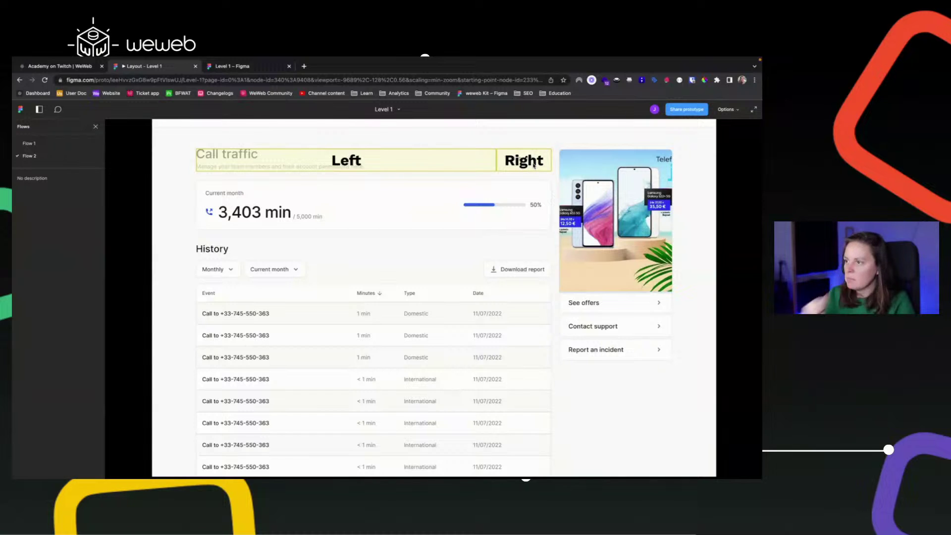
# - Return to WeWeb, add a Container inside the Header div and rename it Left
pyautogui.click(79, 70)
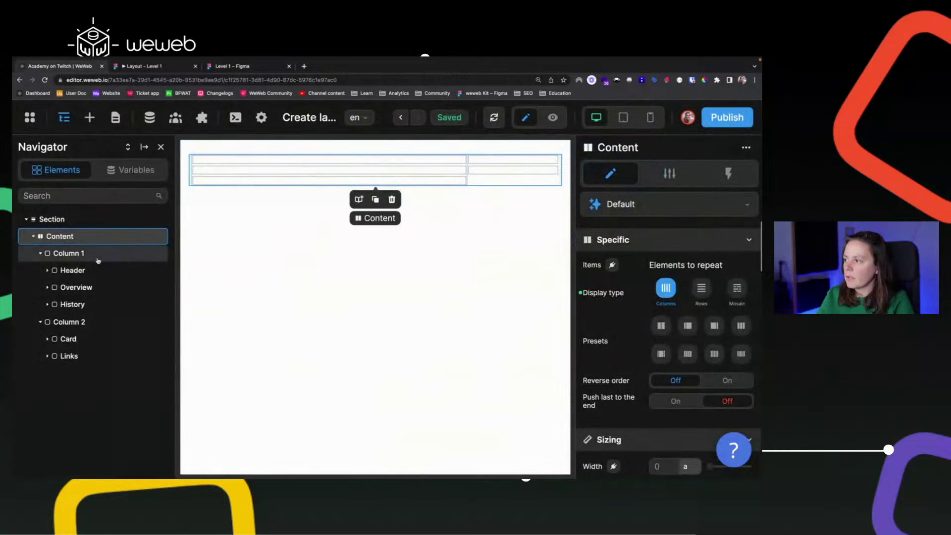
pyautogui.doubleClick(55, 273)
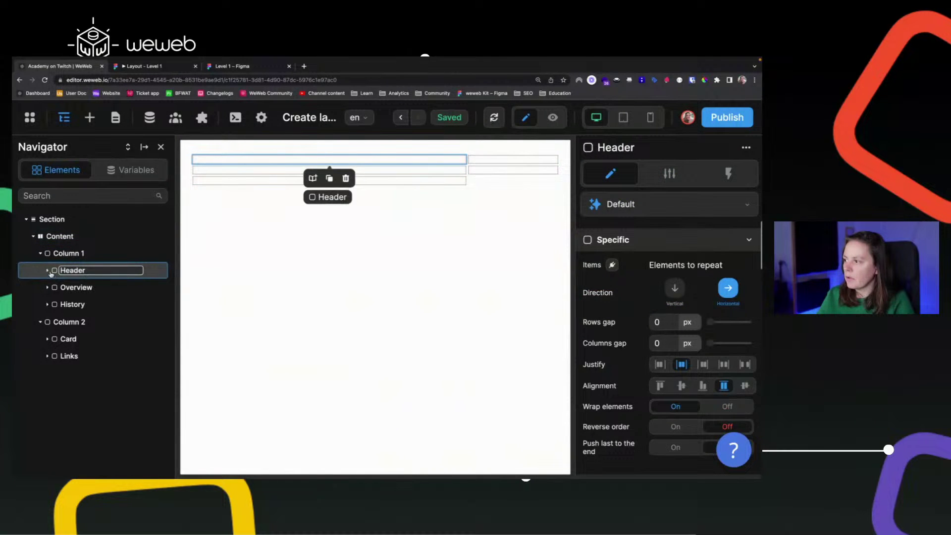
pyautogui.click(90, 117)
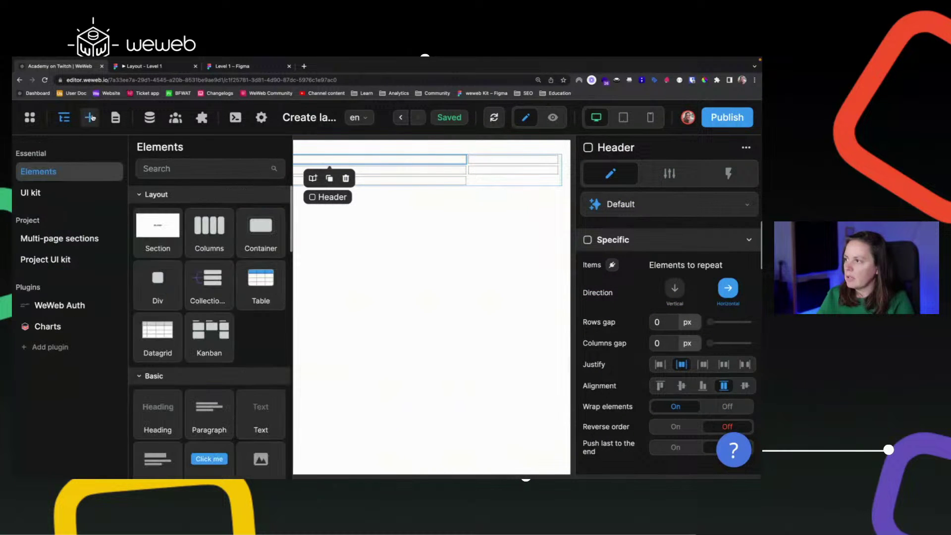
pyautogui.moveTo(248, 234); pyautogui.dragTo(99, 285)
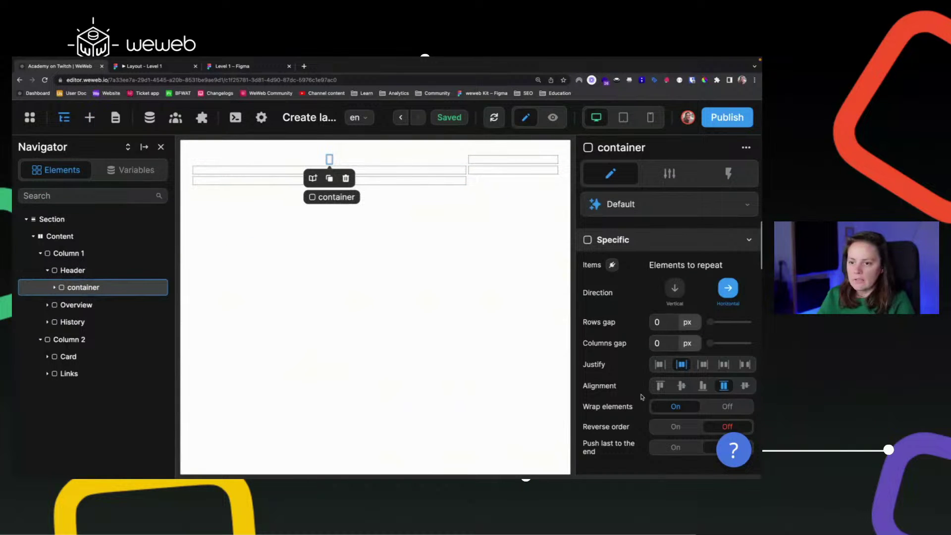
pyautogui.scroll(-4, 639, 399)
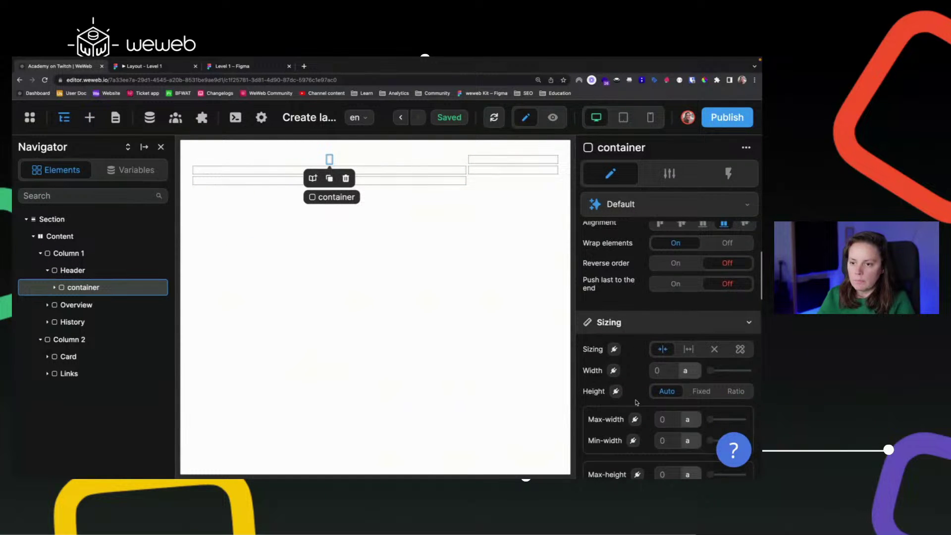
pyautogui.doubleClick(103, 288)
pyautogui.write('Left')
pyautogui.press('Return')
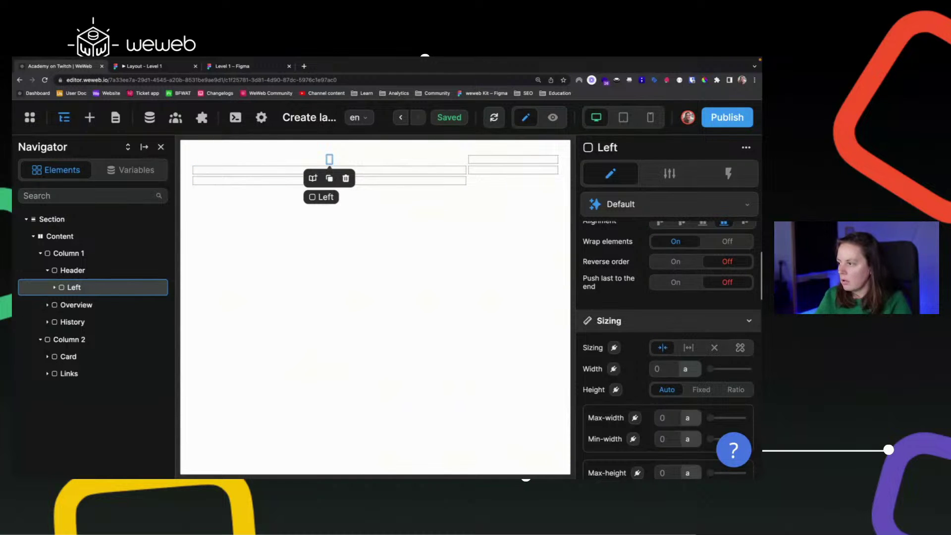
# - Duplicate the Left container inside the Header and rename the copy Right
pyautogui.press('super+d')
pyautogui.doubleClick(75, 305)
pyautogui.write('Right')
pyautogui.press('Return')
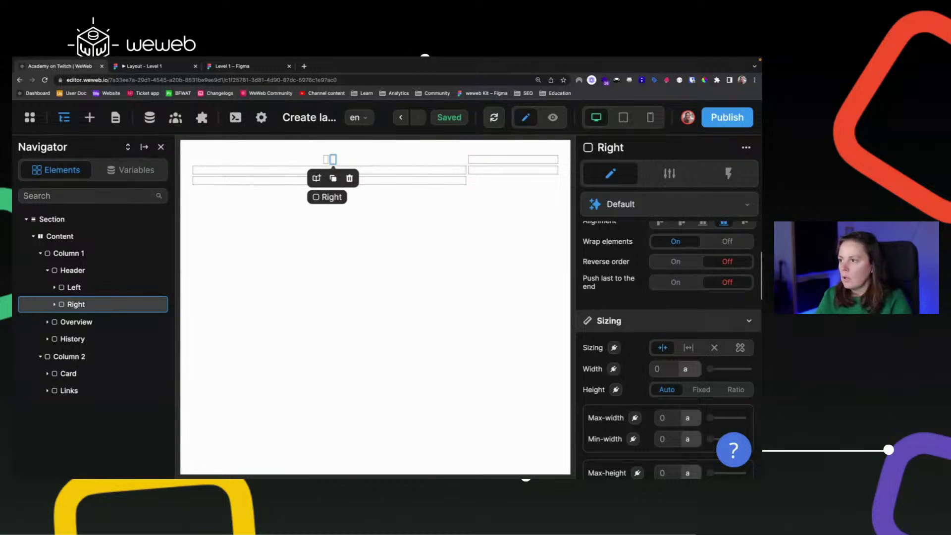
# - Justify the Header's content with space between, placing the Left and Right containers at its opposite ends
pyautogui.click(78, 271)
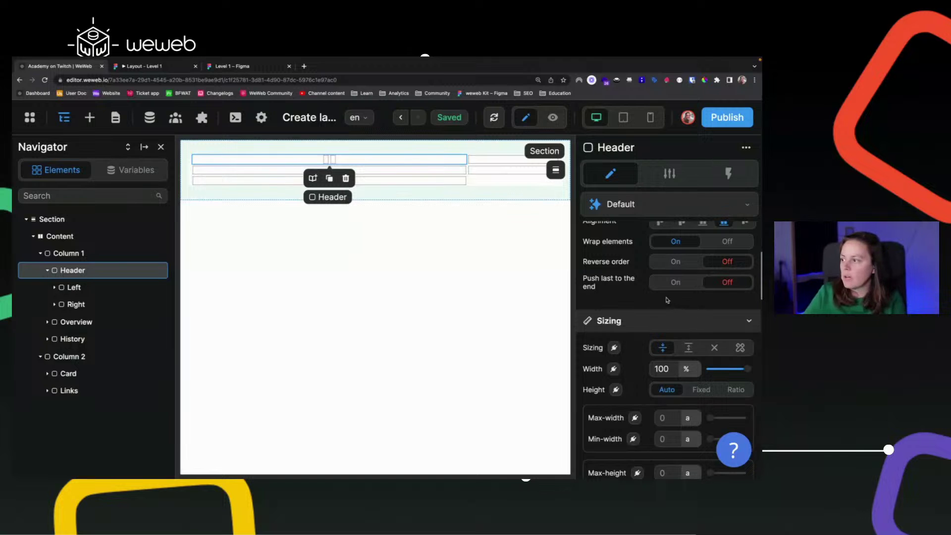
pyautogui.scroll(-2, 663, 314)
pyautogui.scroll(-2, 662, 314)
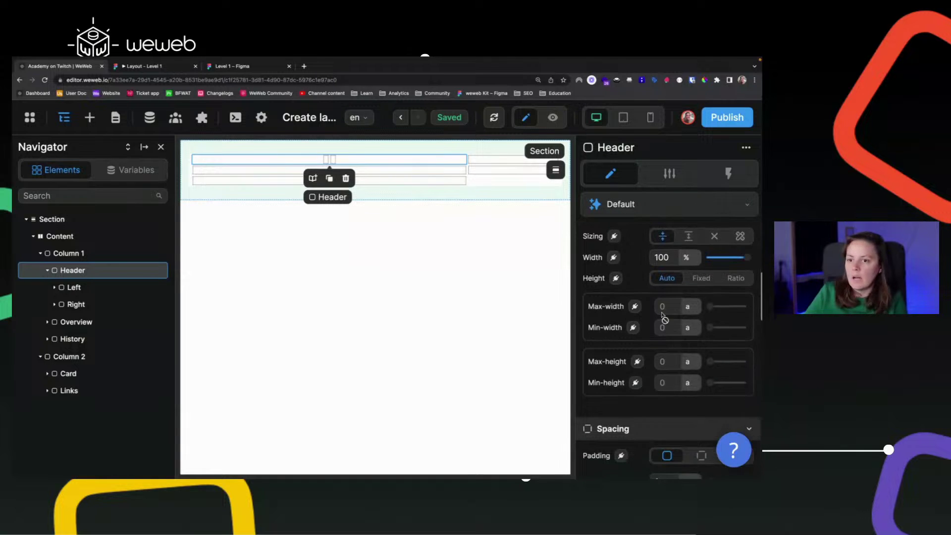
pyautogui.scroll(5, 662, 316)
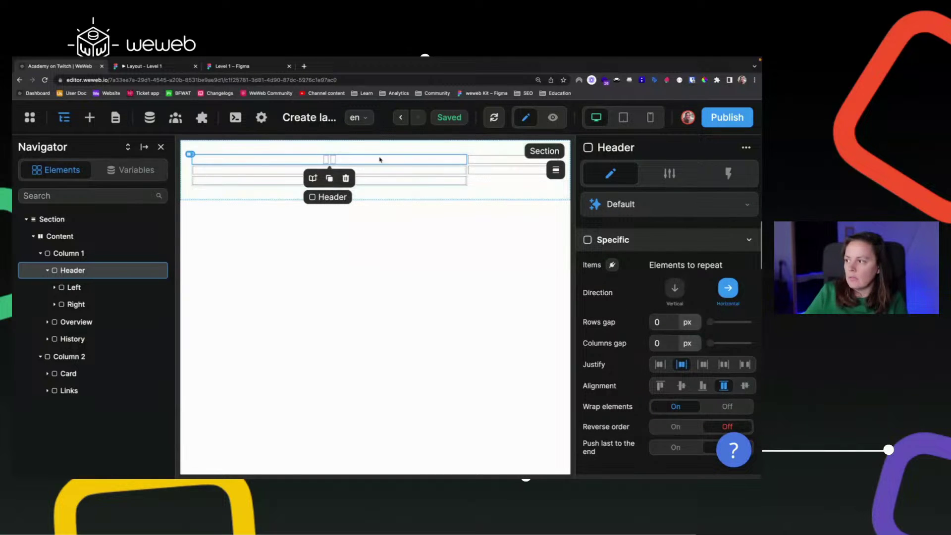
pyautogui.click(746, 365)
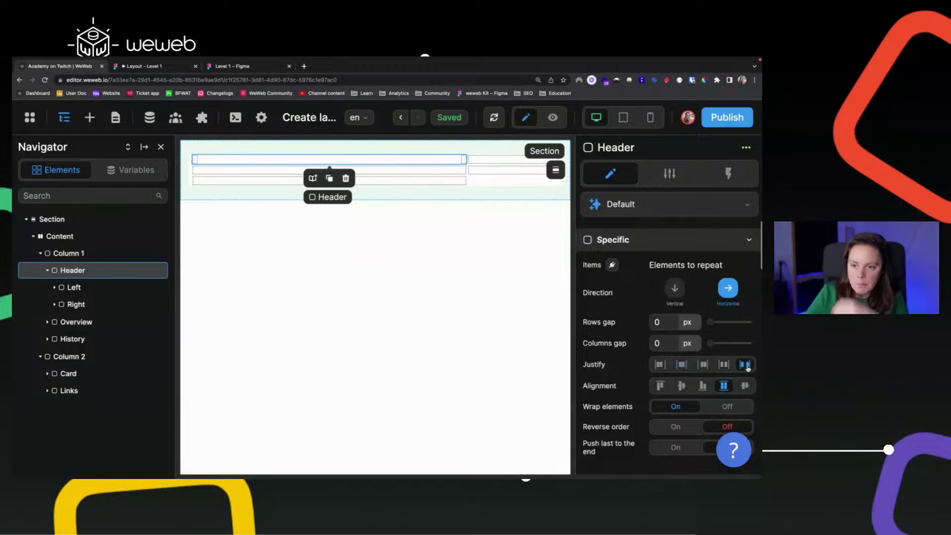
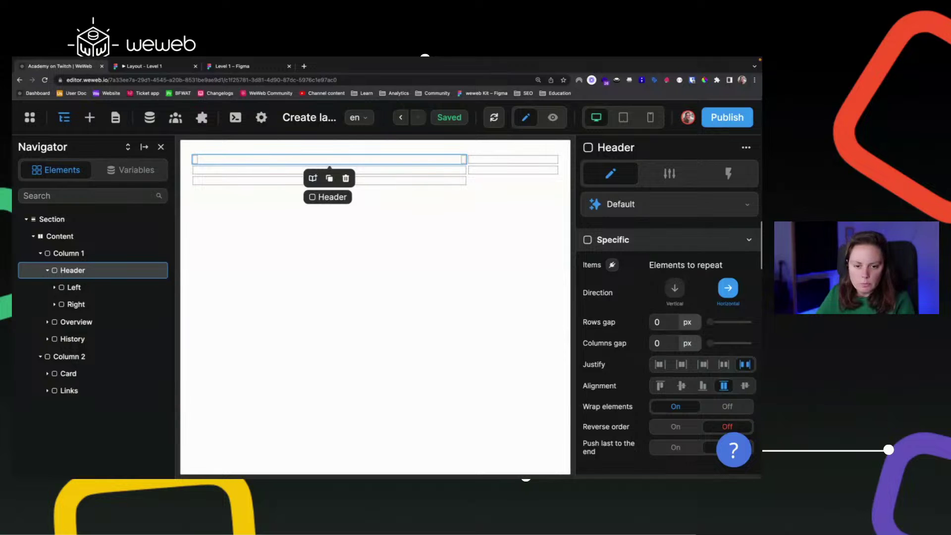
pyautogui.press('super+Tab')
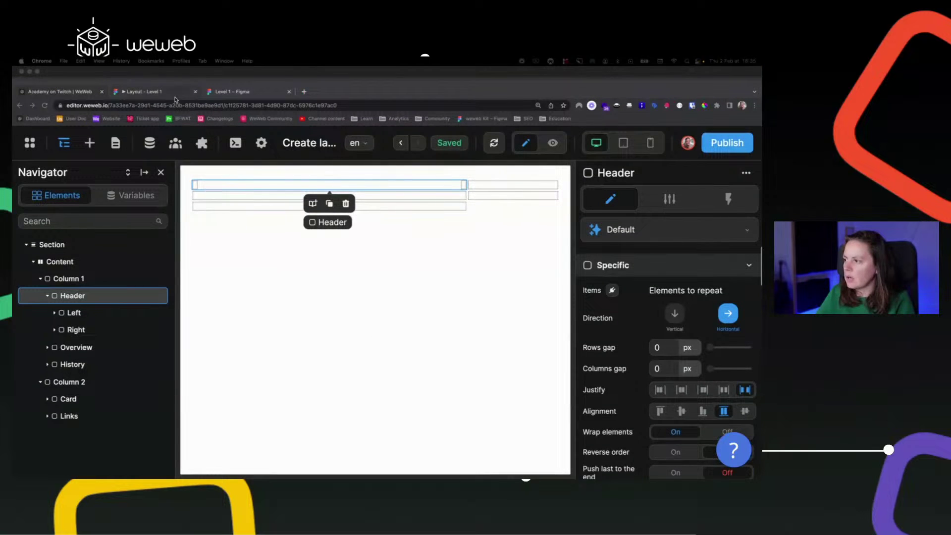
pyautogui.click(163, 75)
pyautogui.hotkey('ctrl', 'v')
pyautogui.press('Return')
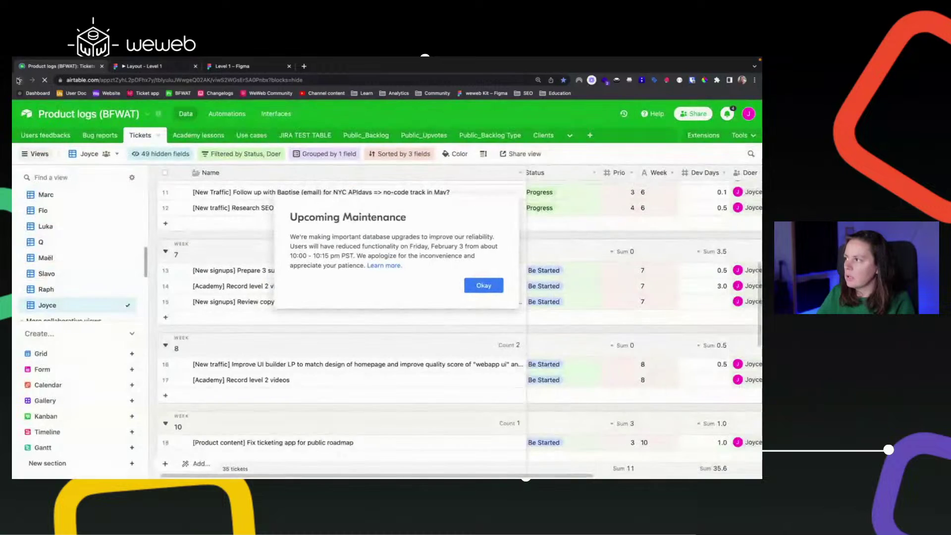
pyautogui.click(18, 80)
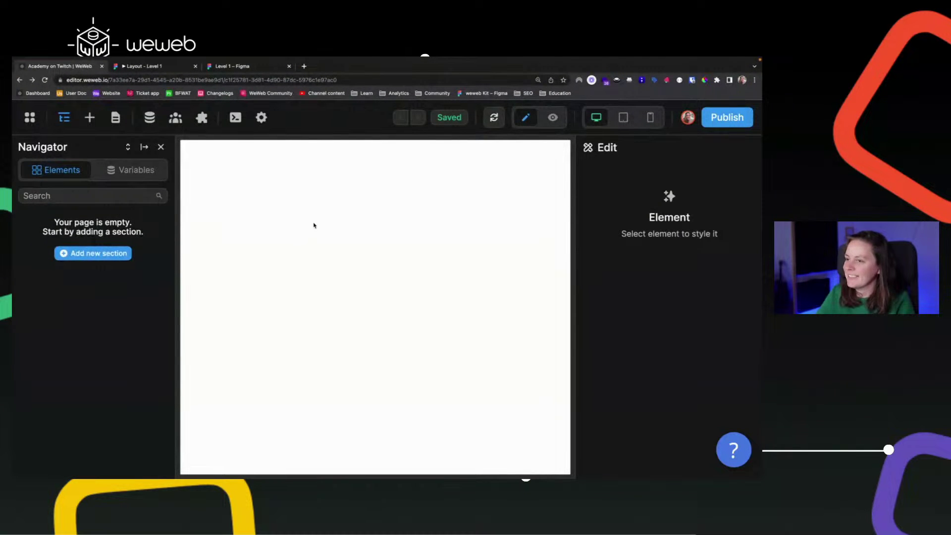
# - Reload the Create layout page in the editor and expand the whole element tree in the Navigator
pyautogui.click(117, 120)
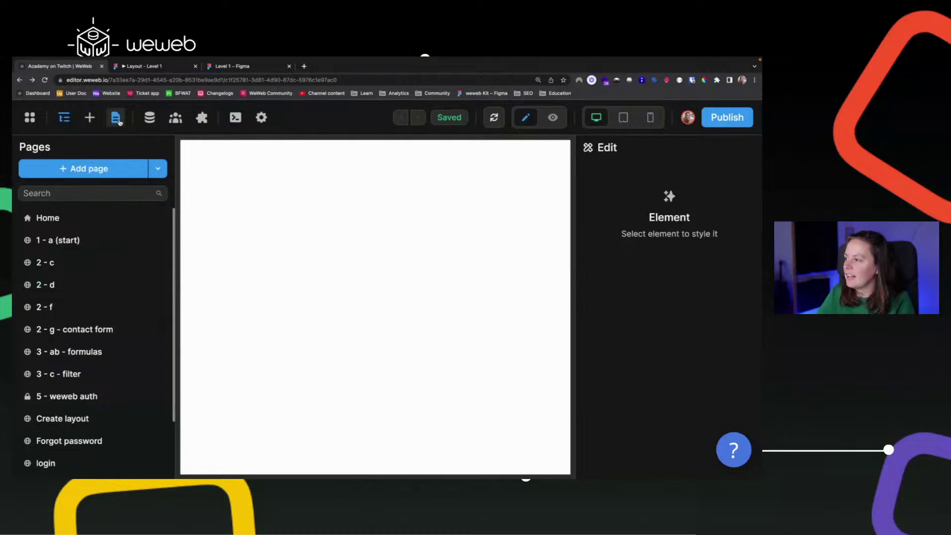
pyautogui.scroll(-3, 76, 396)
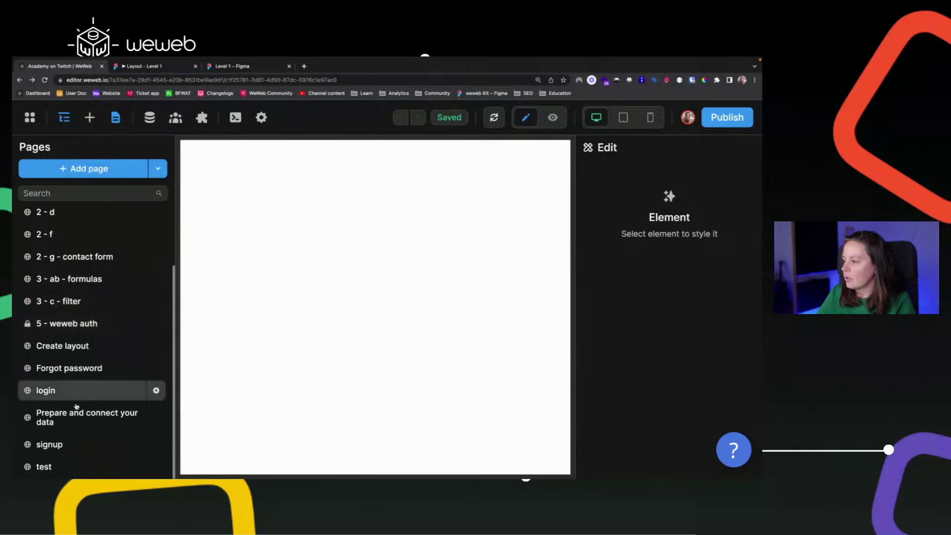
pyautogui.scroll(3, 74, 436)
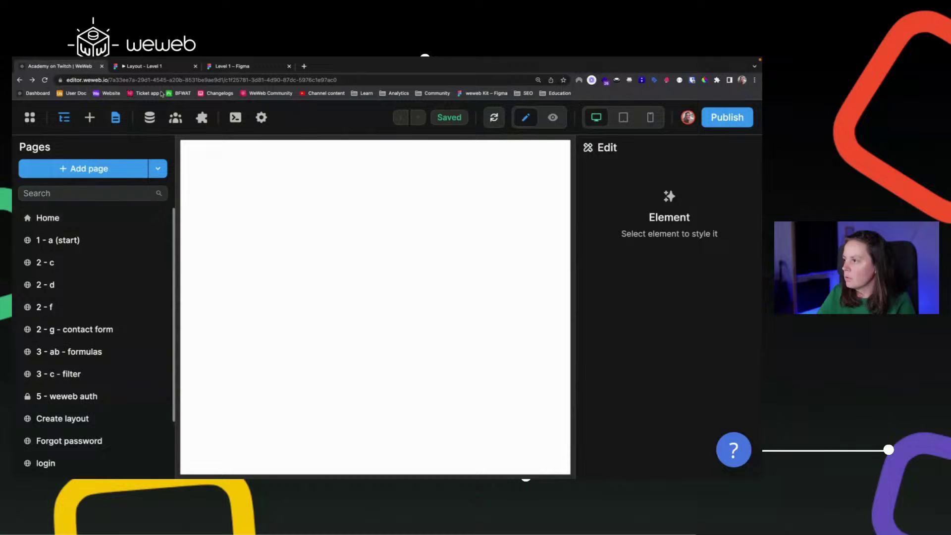
pyautogui.click(173, 79)
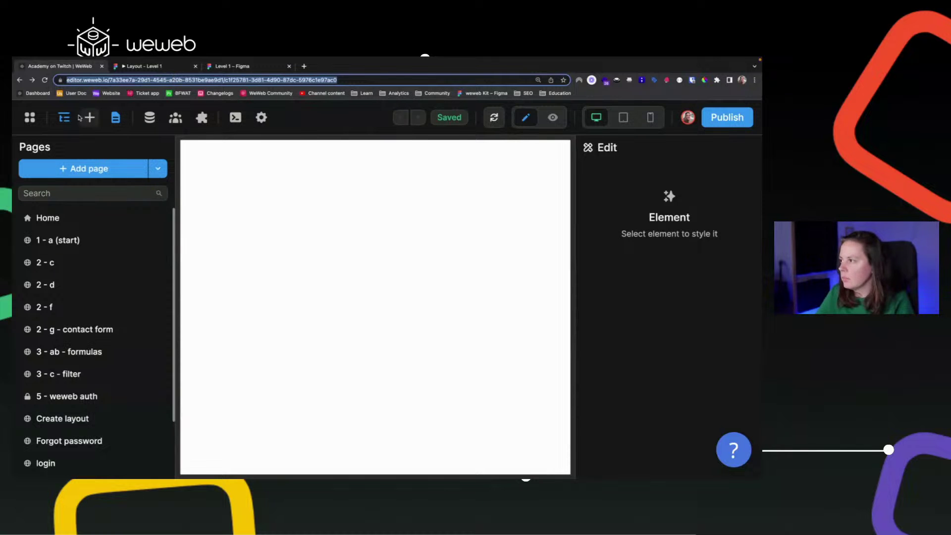
pyautogui.press('Return')
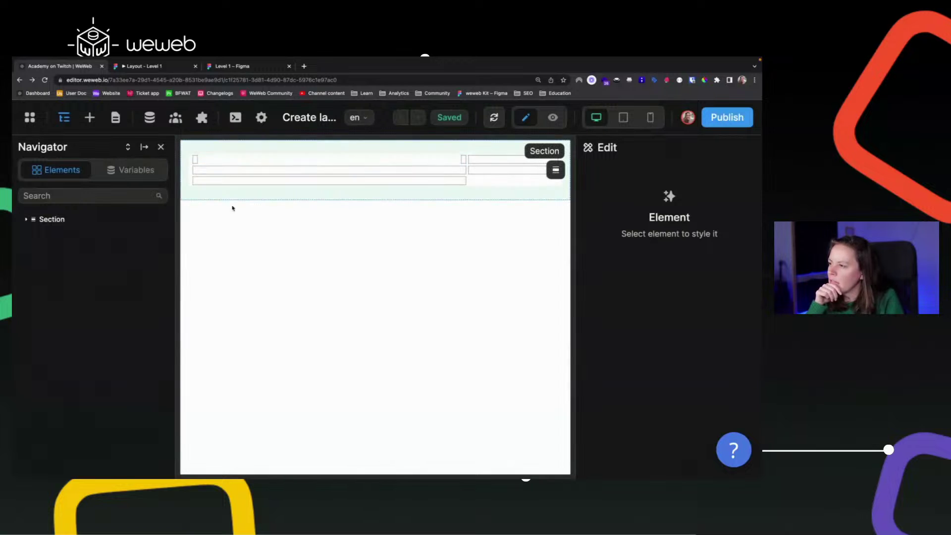
pyautogui.click(26, 219)
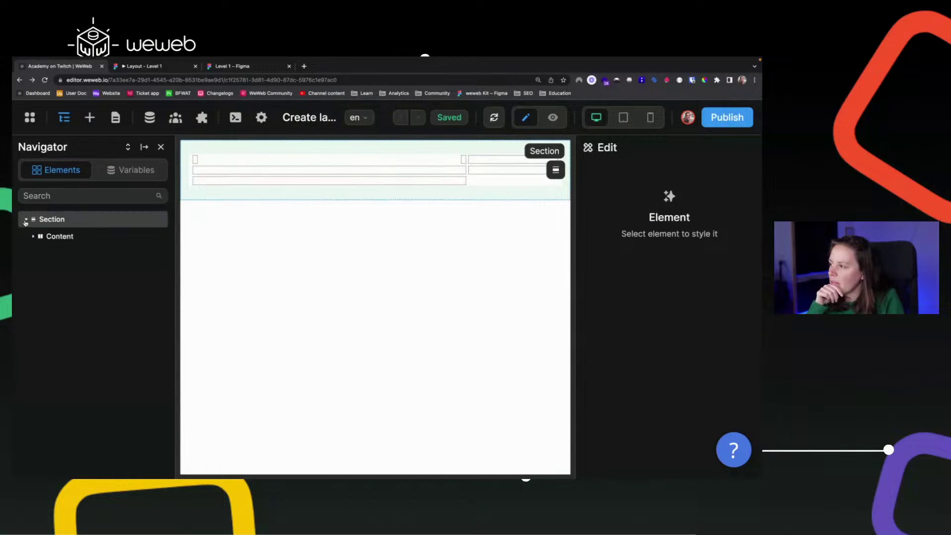
pyautogui.click(38, 236)
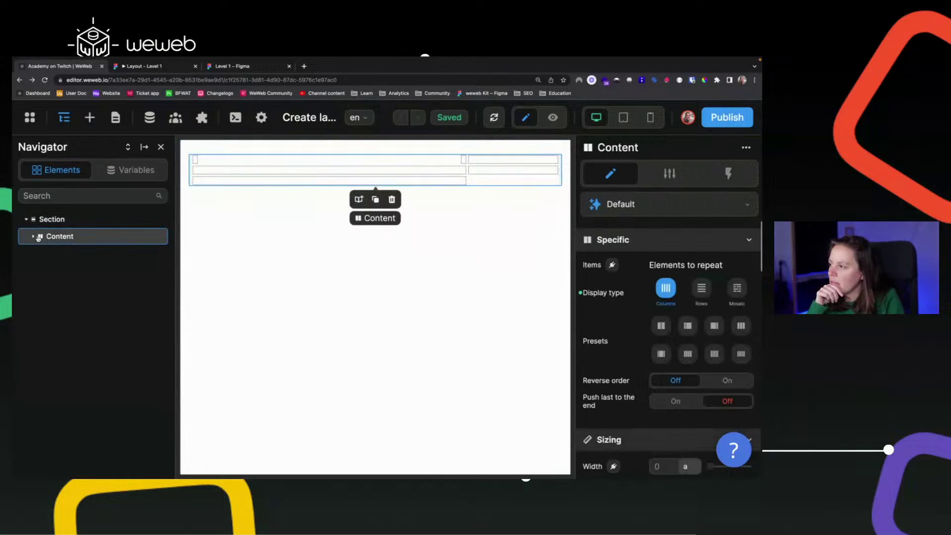
pyautogui.click(128, 147)
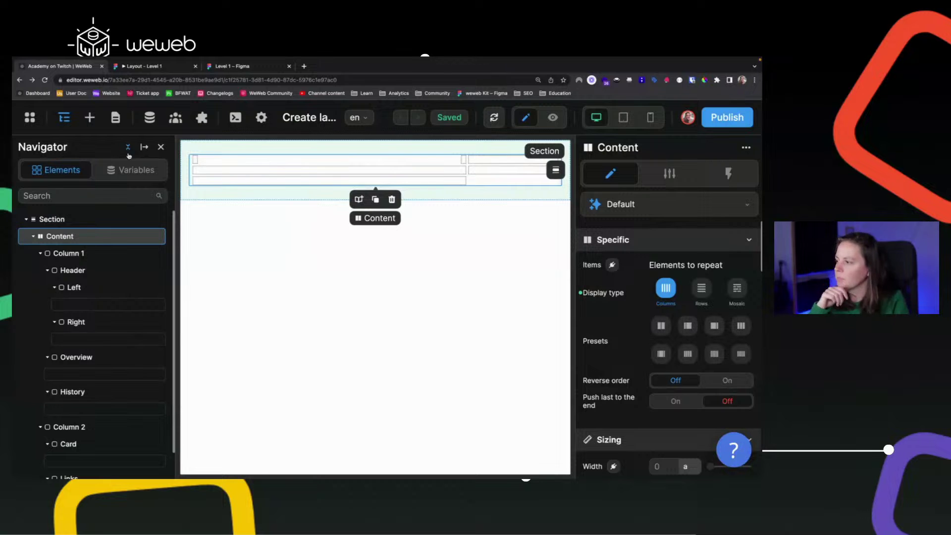
# - Switch to the Figma prototype, advance to the next layout overlay for the Header's Left part, and return to WeWeb
pyautogui.click(181, 68)
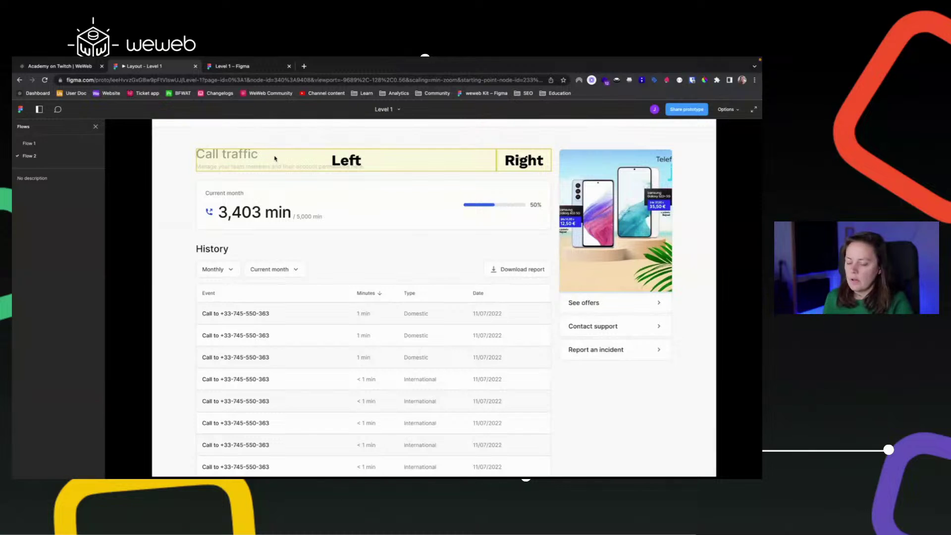
pyautogui.press('Right')
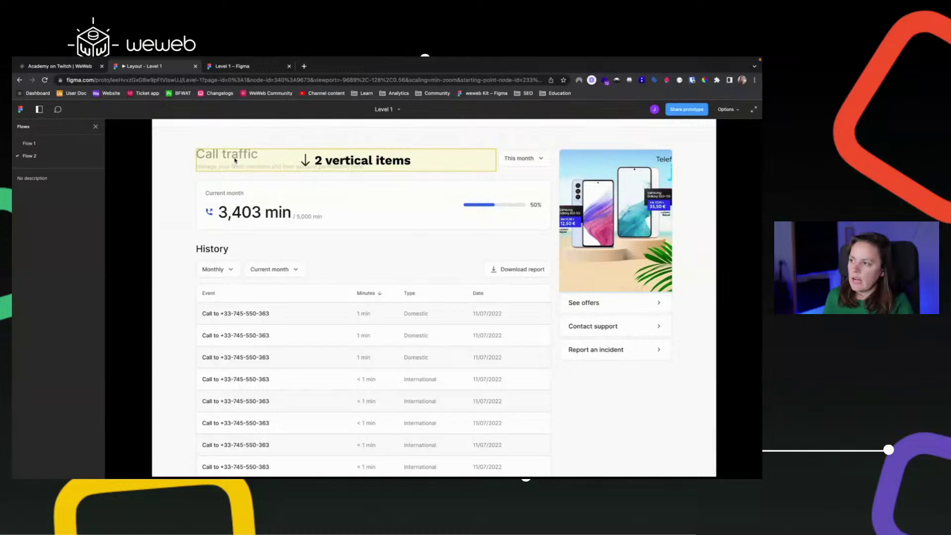
pyautogui.click(79, 66)
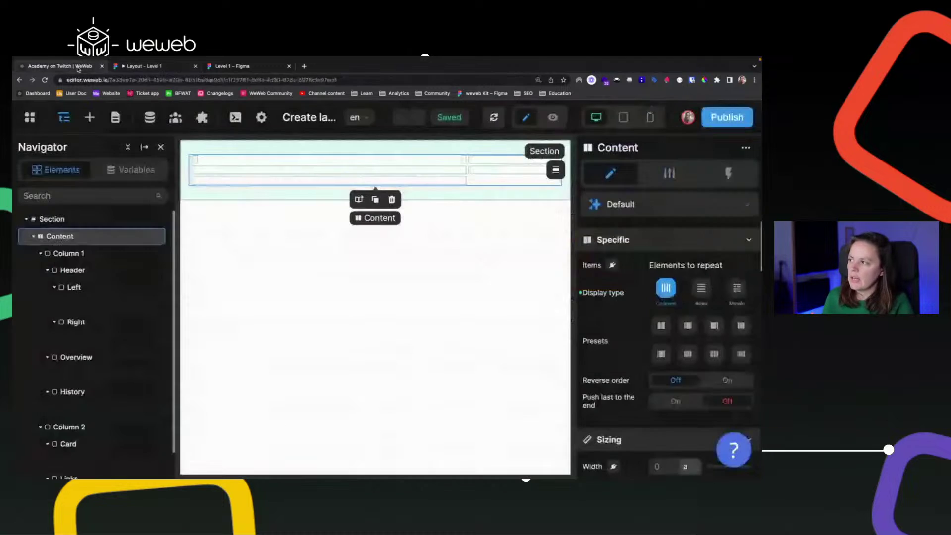
# - Find the Text element, place it inside the Header's Left container, and duplicate it there
pyautogui.click(90, 118)
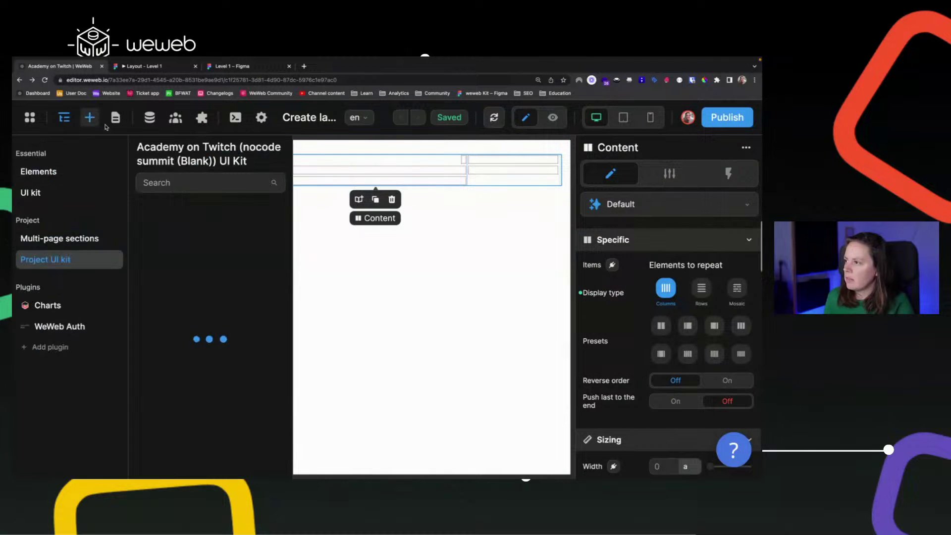
pyautogui.click(71, 172)
pyautogui.click(181, 168)
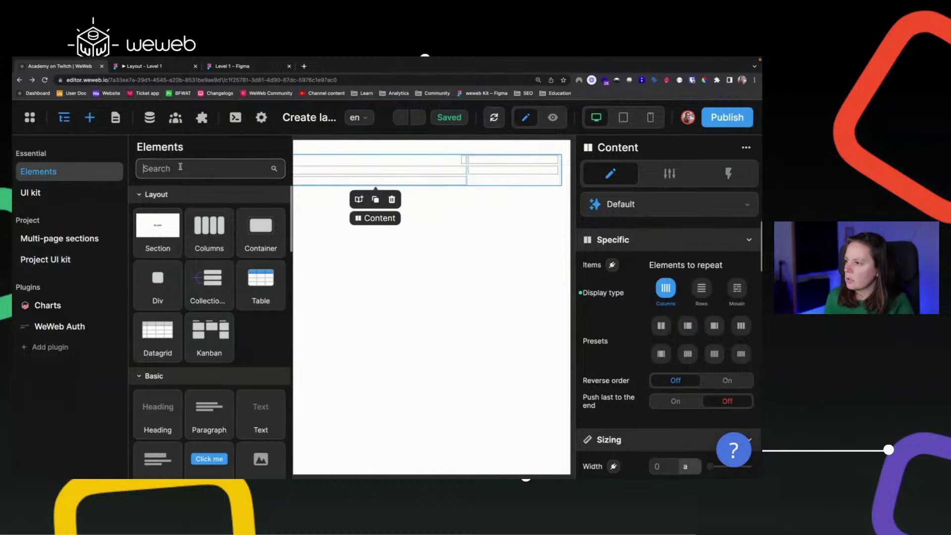
pyautogui.write('tes')
pyautogui.press('BackSpace')
pyautogui.write('x')
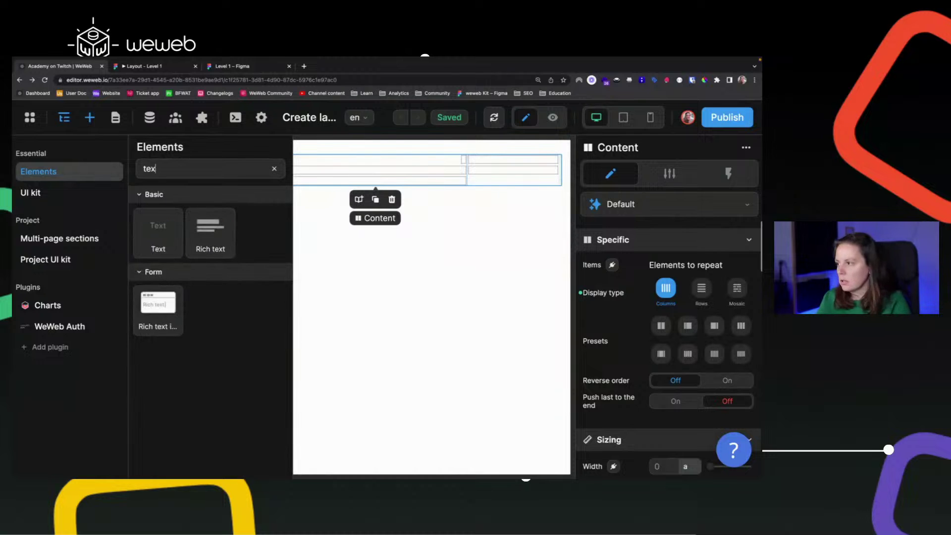
pyautogui.click(310, 186)
pyautogui.moveTo(101, 256); pyautogui.dragTo(92, 297)
pyautogui.click(92, 304)
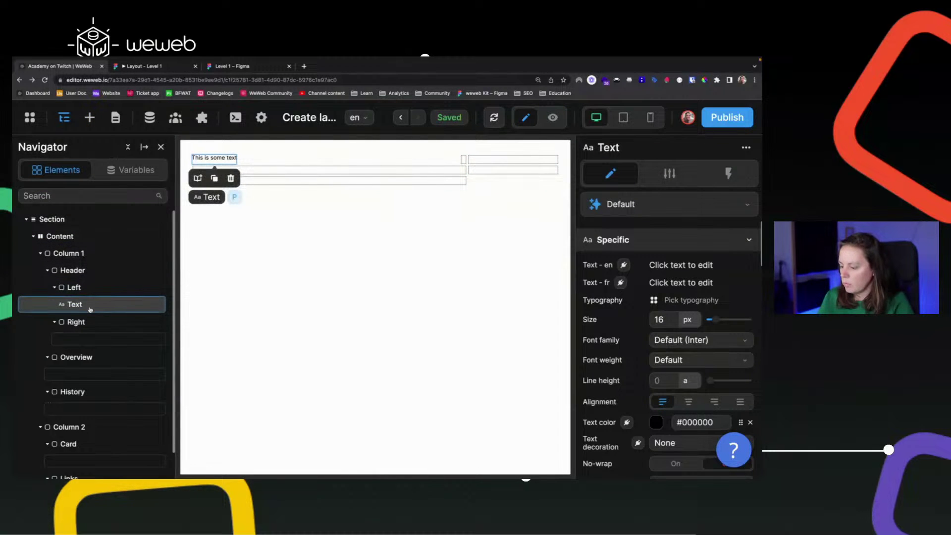
pyautogui.press('super+d')
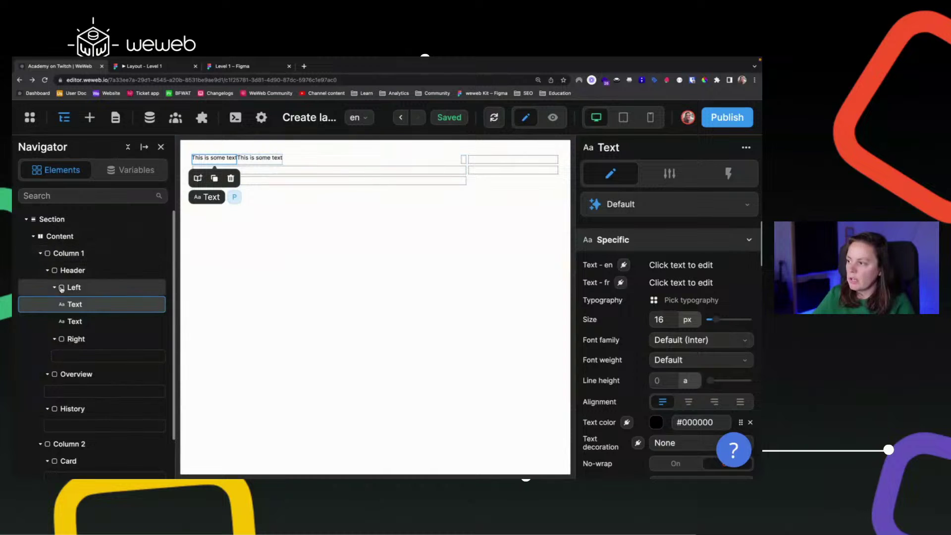
# - Set the Left container's direction to vertical and its sizing to grow across the Header's free width beside Right
pyautogui.click(70, 289)
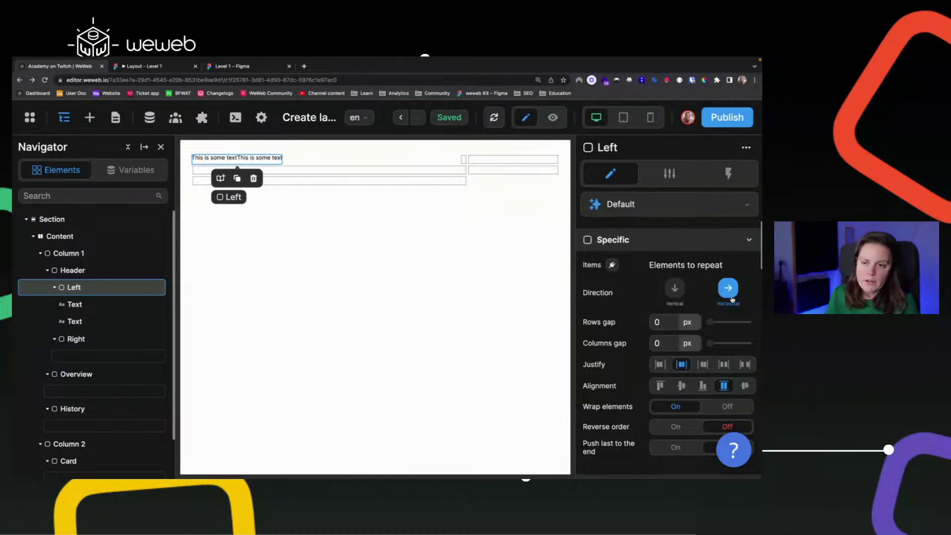
pyautogui.click(675, 290)
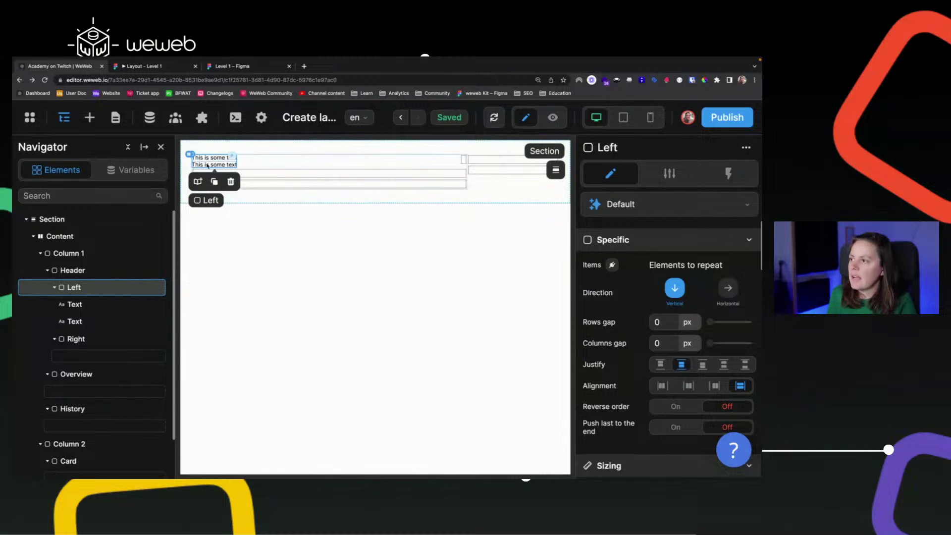
pyautogui.click(76, 339)
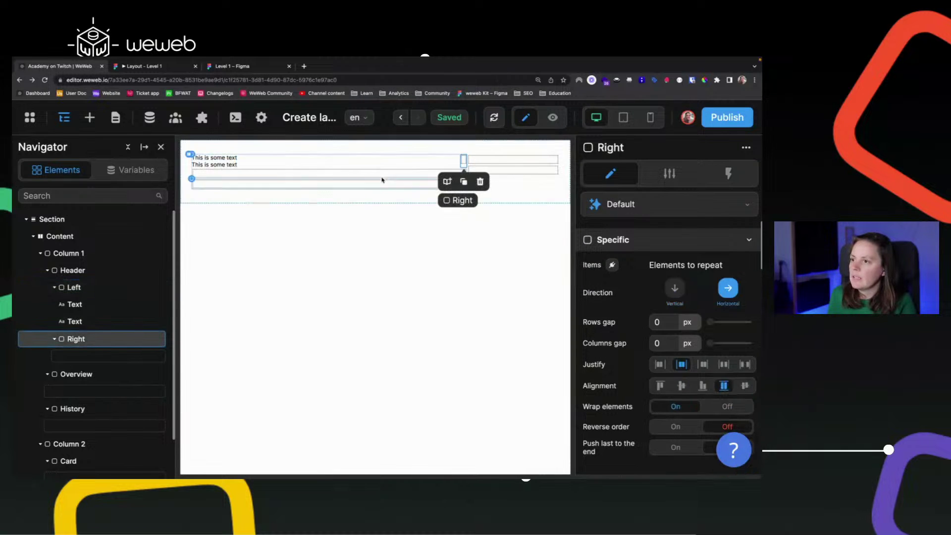
pyautogui.click(86, 287)
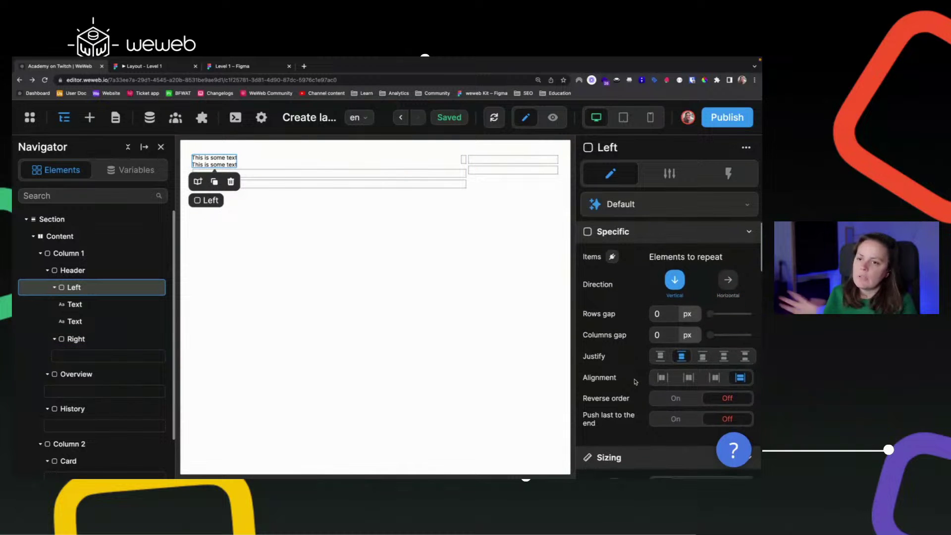
pyautogui.scroll(-5, 644, 381)
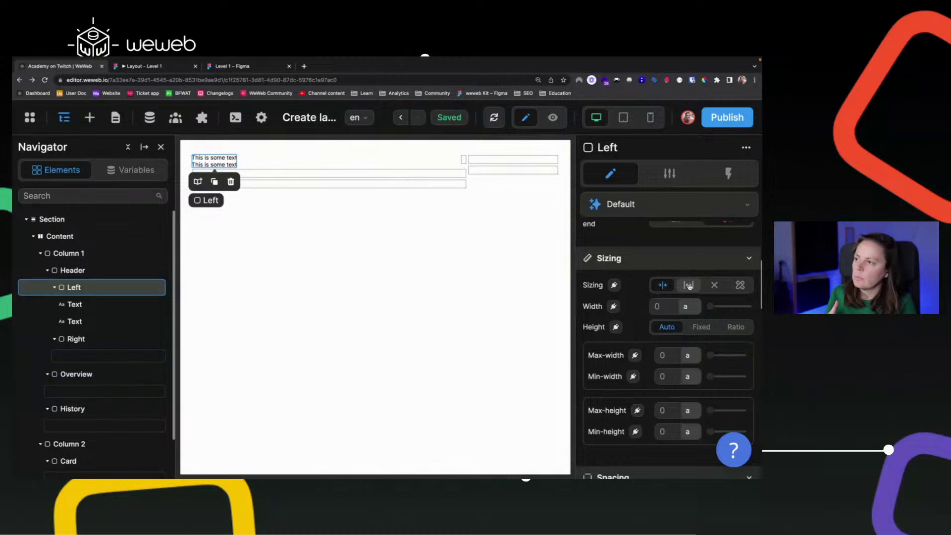
pyautogui.click(689, 286)
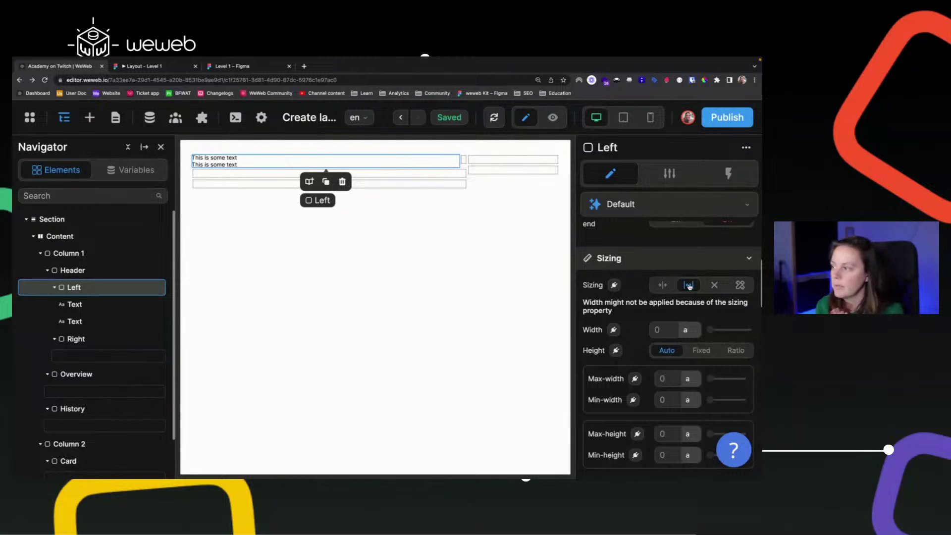
pyautogui.click(89, 339)
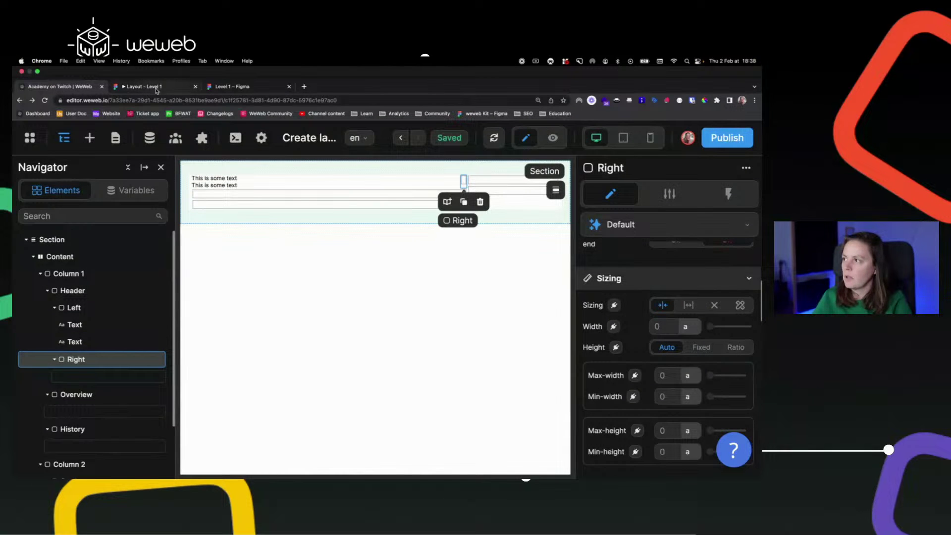
# - Check the title in the Figma prototype and replace the Left container's first text with "Call traffic"
pyautogui.click(156, 89)
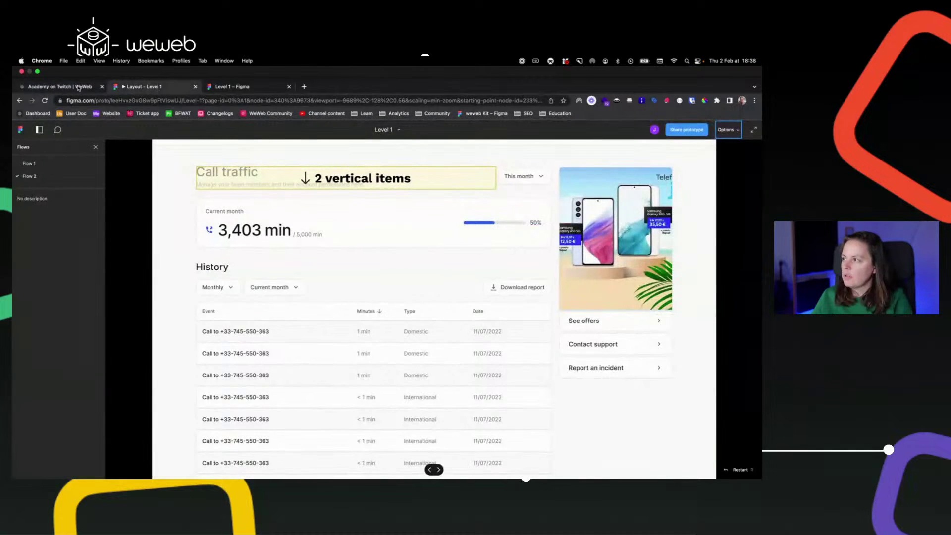
pyautogui.click(82, 87)
pyautogui.click(219, 158)
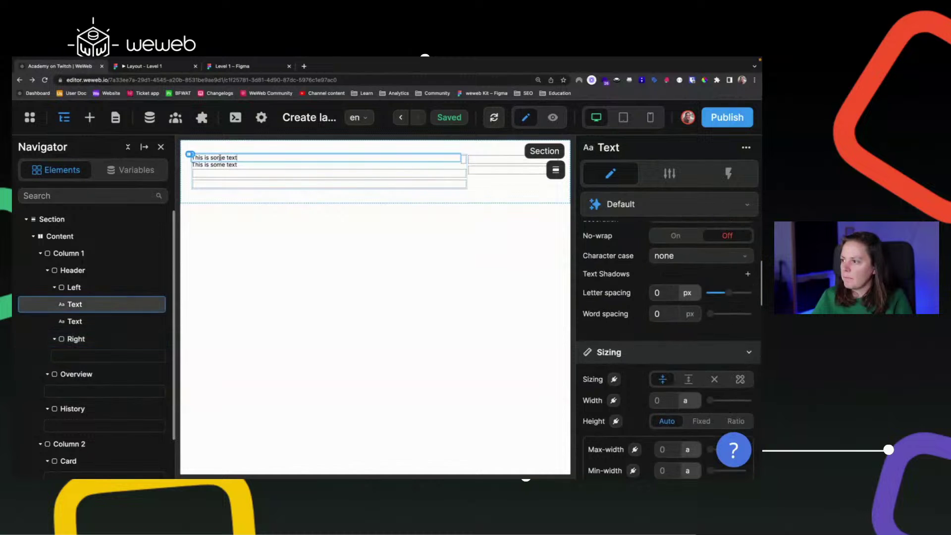
pyautogui.doubleClick(219, 158)
pyautogui.write('Call traffic')
# - Check the subtitle in the Figma prototype and replace the Left container's second text with "MAnage your team members and their account permissions here."
pyautogui.click(218, 165)
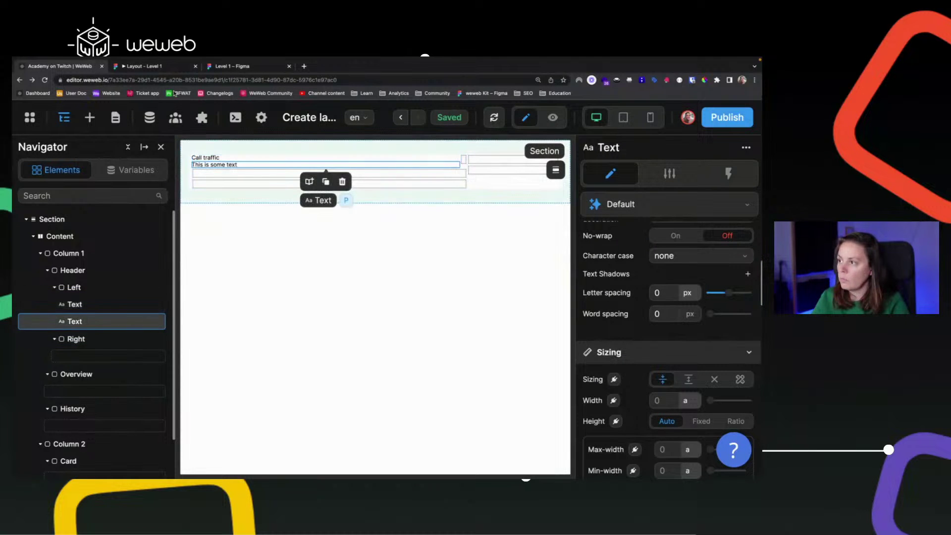
pyautogui.click(163, 69)
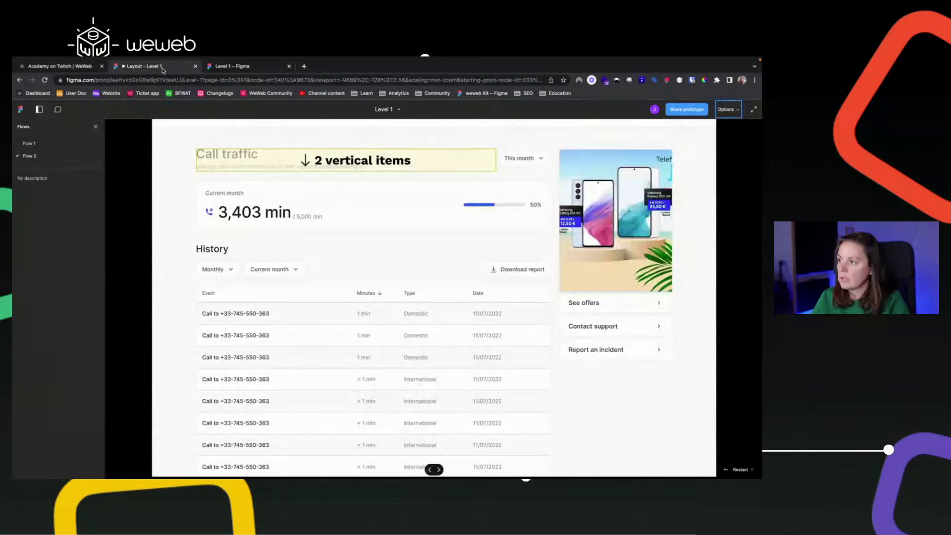
pyautogui.click(91, 66)
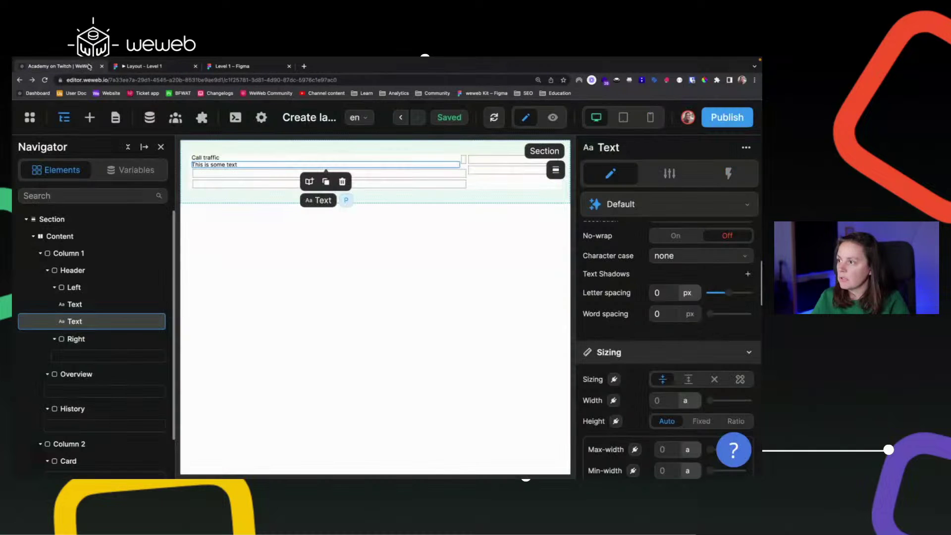
pyautogui.doubleClick(218, 165)
pyautogui.write('MAnage y')
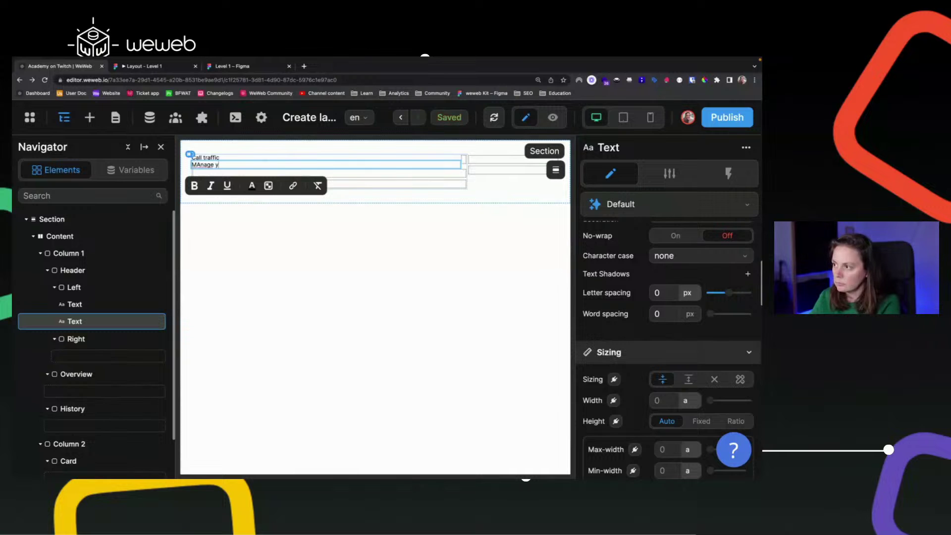
pyautogui.write('our team mem')
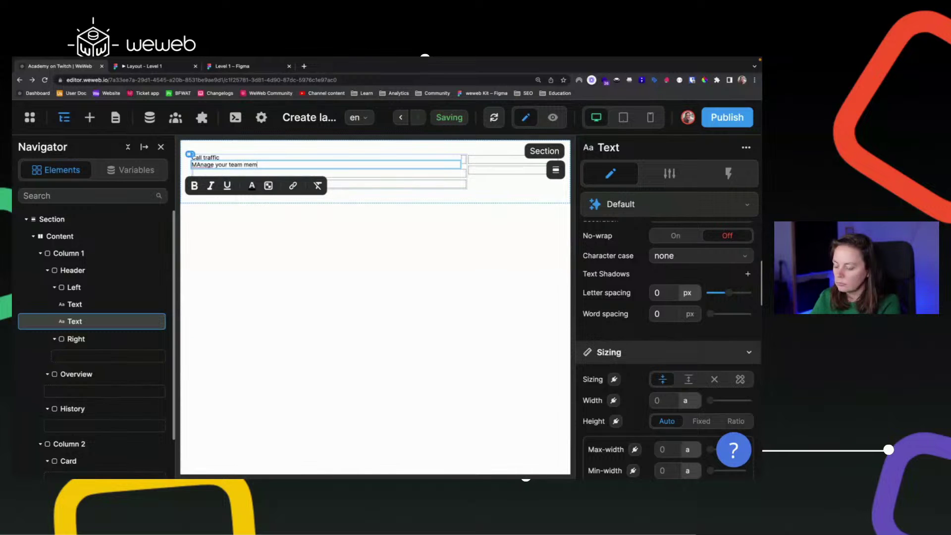
pyautogui.write('bers and their accou')
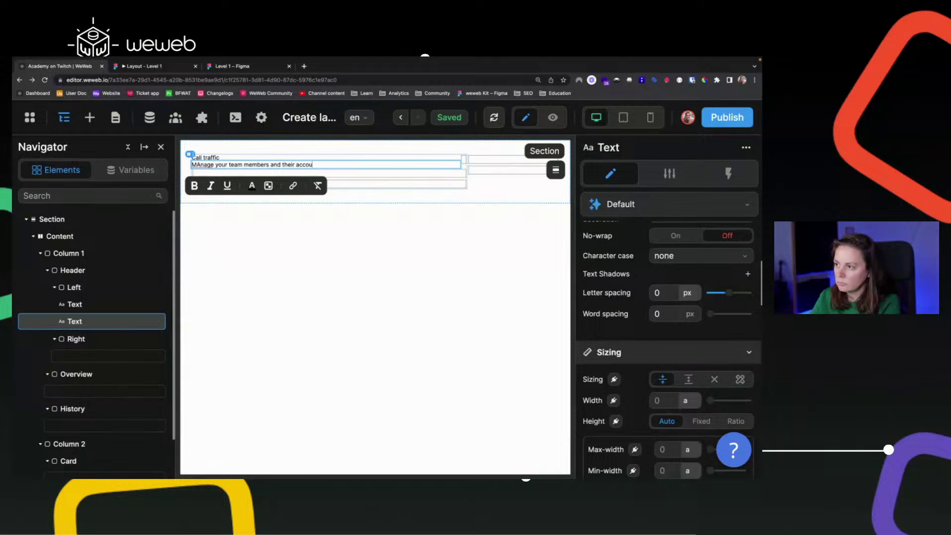
pyautogui.write('nt persmissions here.')
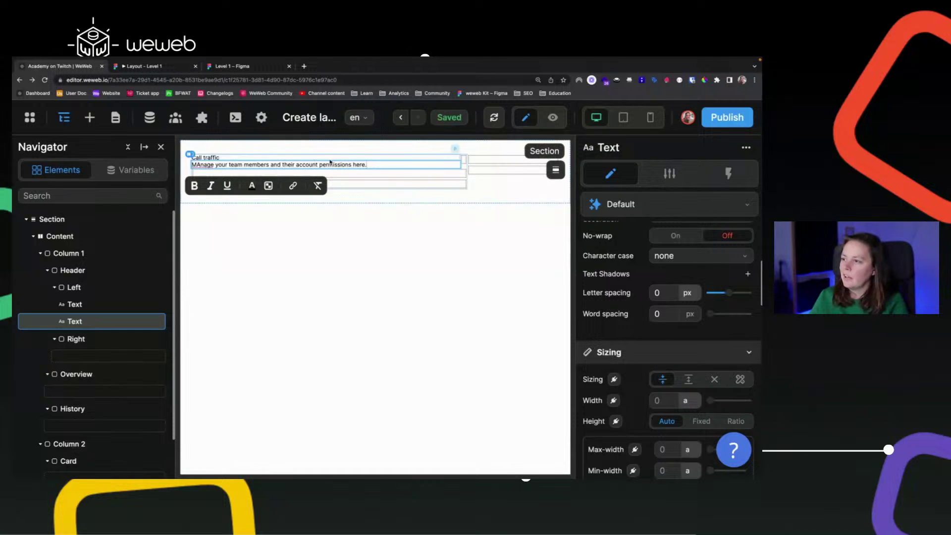
pyautogui.press('Escape')
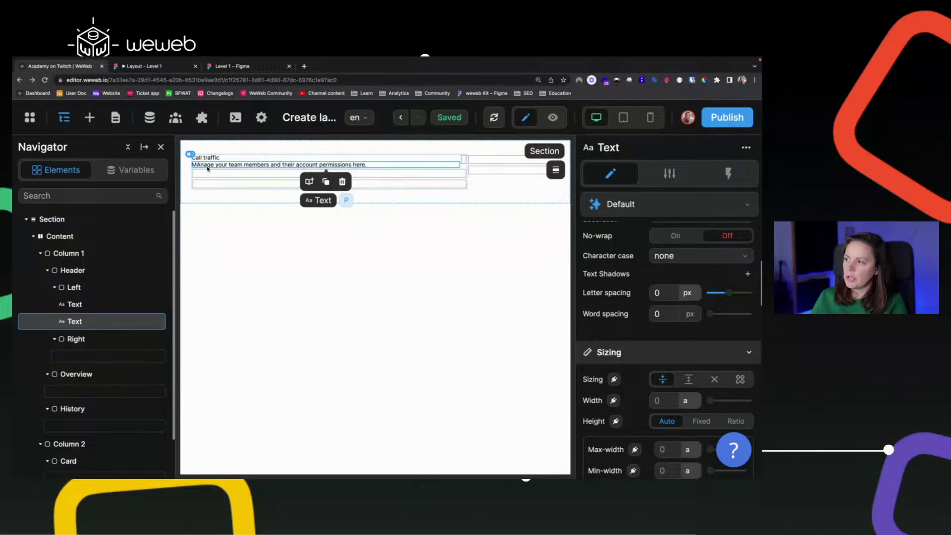
# - Try the Capitalize and lowercase character cases on the subtitle text and set the character case back to none
pyautogui.click(670, 257)
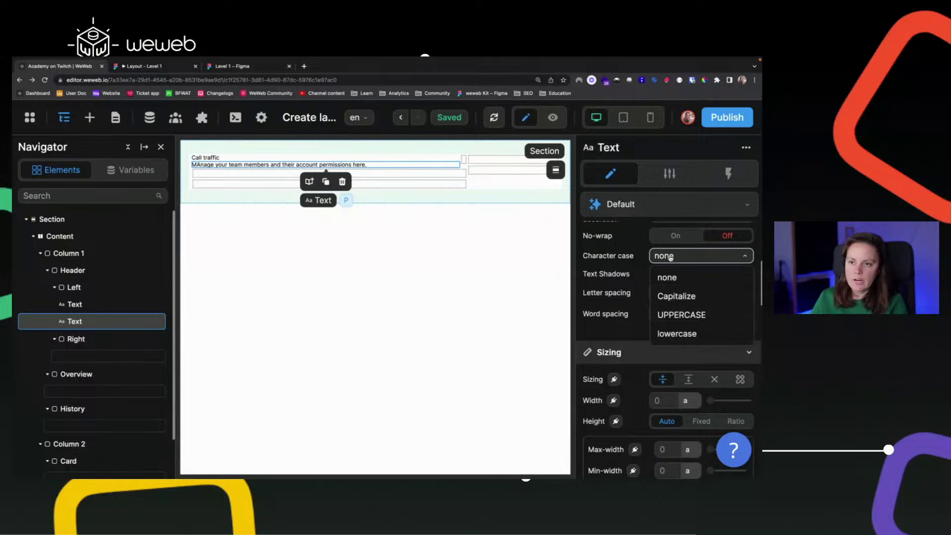
pyautogui.click(678, 297)
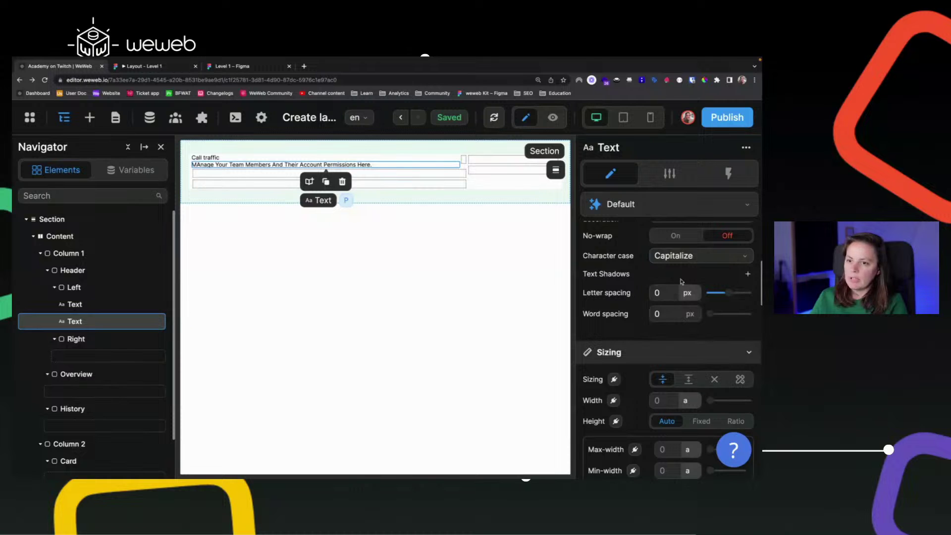
pyautogui.click(687, 256)
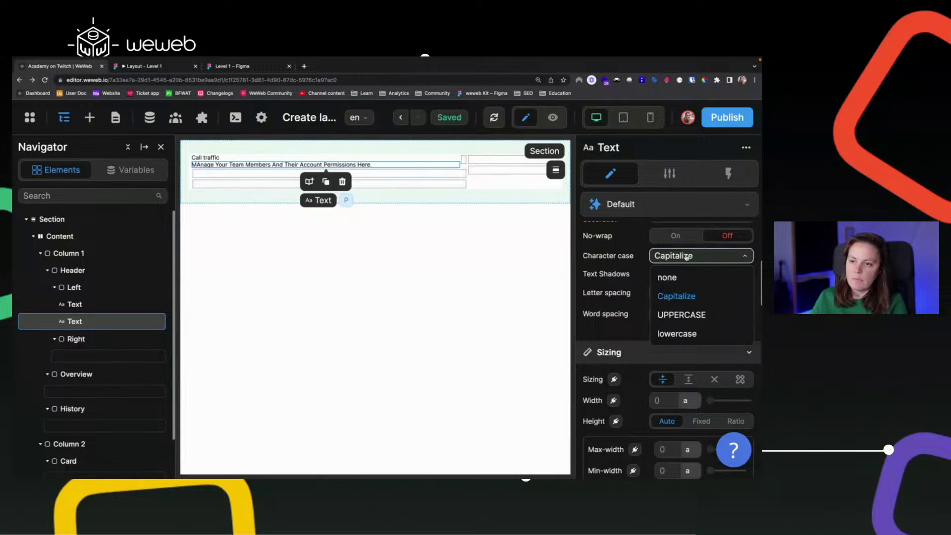
pyautogui.click(678, 334)
pyautogui.click(676, 257)
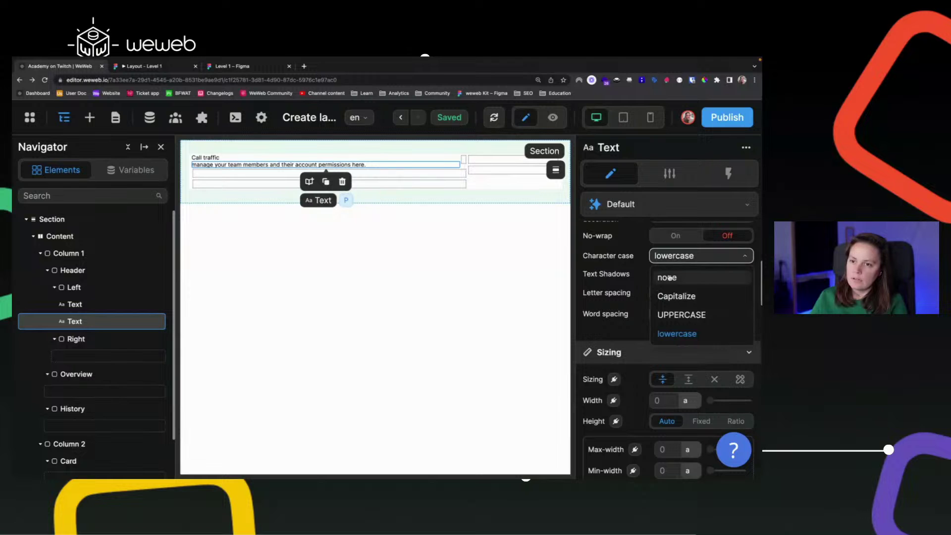
pyautogui.click(669, 276)
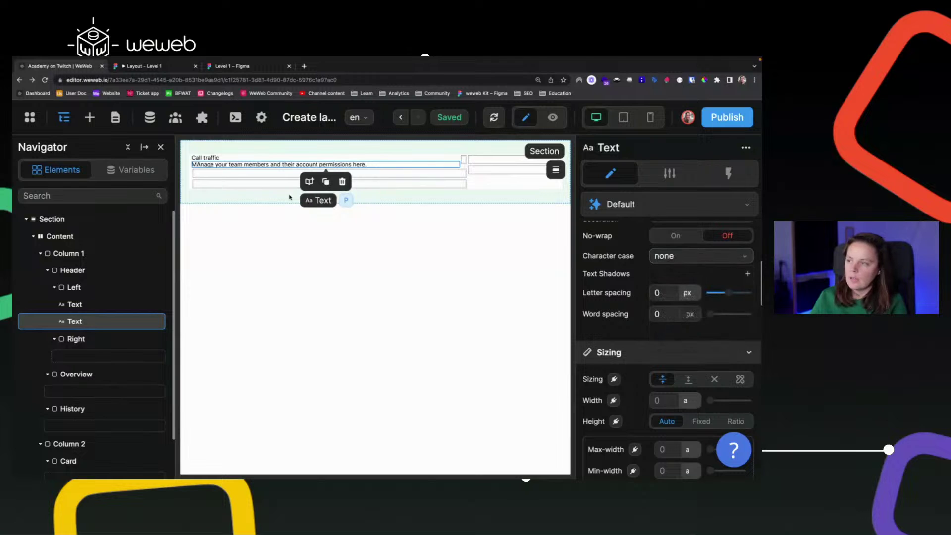
# - Correct the subtitle's first word to "Manage"
pyautogui.doubleClick(200, 165)
pyautogui.press('BackSpace')
pyautogui.write('a')
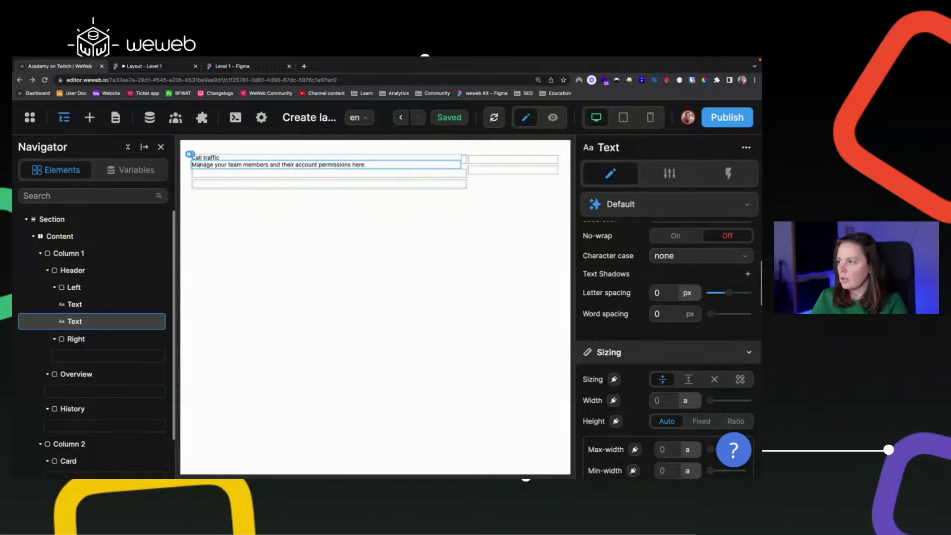
# - Select the "Call traffic" title, inspect its typography in the Figma design file, and return to WeWeb
pyautogui.click(207, 158)
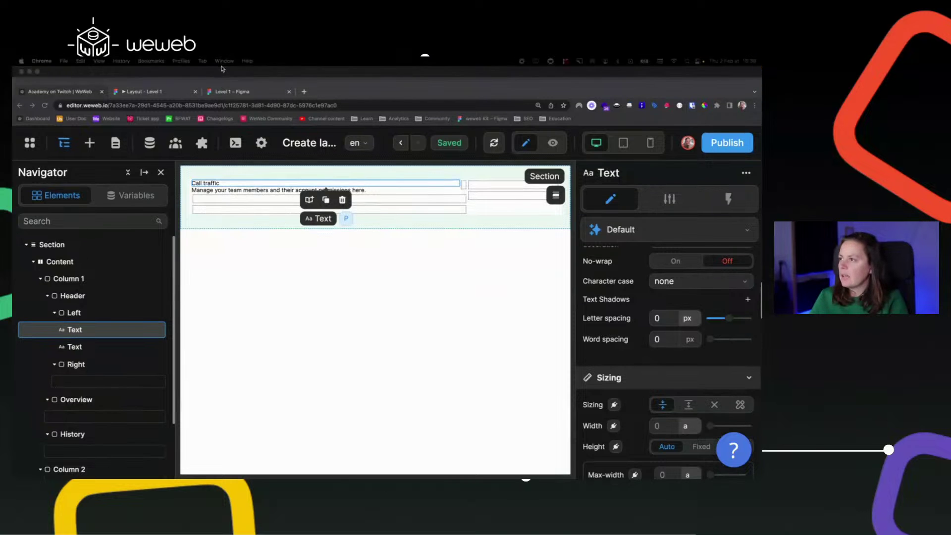
pyautogui.click(221, 69)
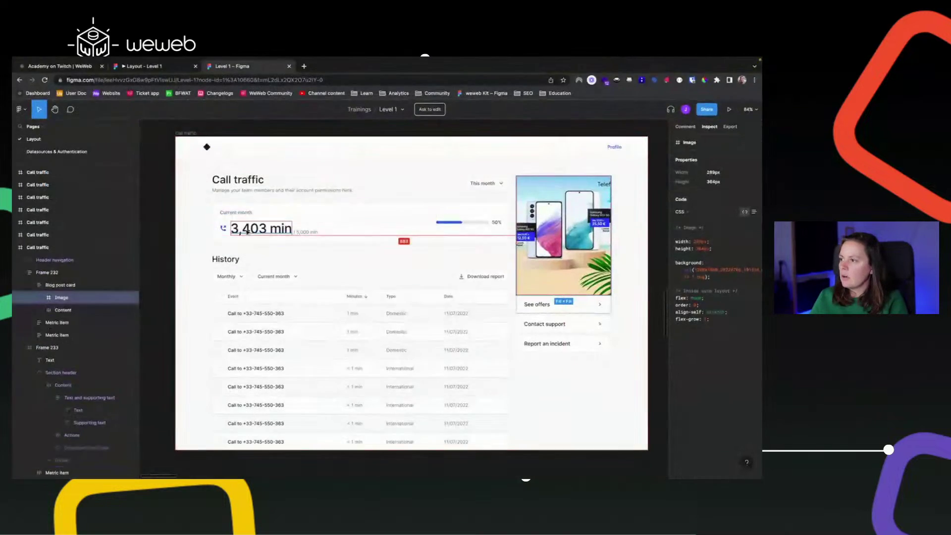
pyautogui.click(250, 183)
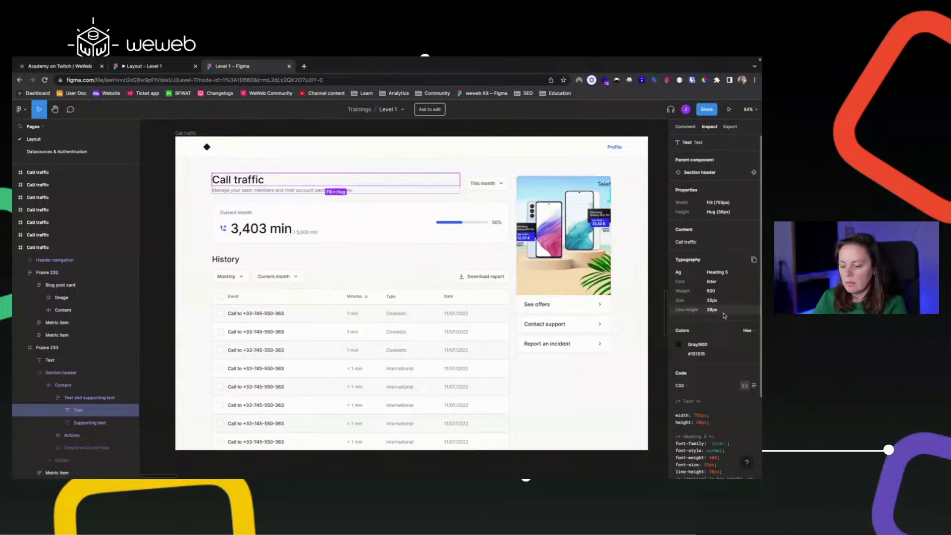
pyautogui.hotkey('ctrl', '=')
pyautogui.hotkey('shift', '0')
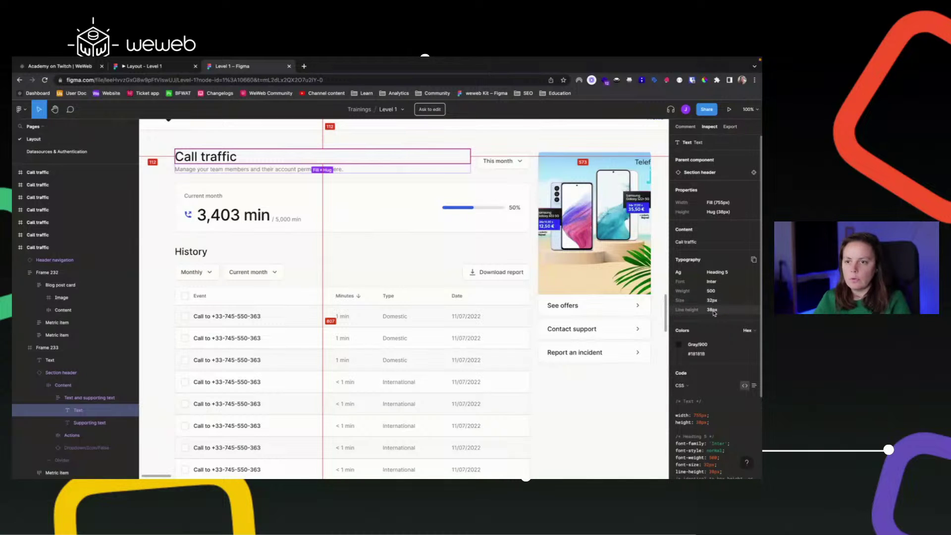
pyautogui.click(89, 87)
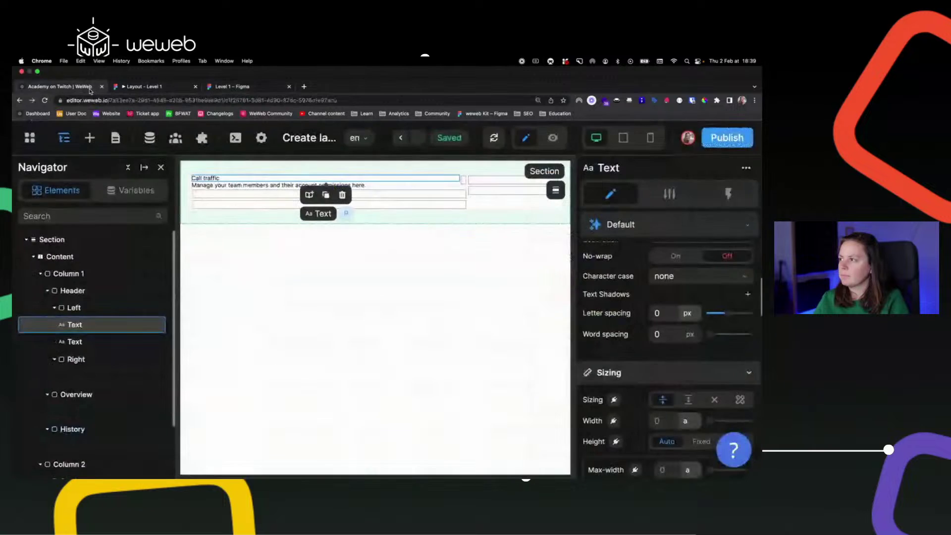
# - Set the "Call traffic" title's font weight to 500 - Medium and its size to 32 px
pyautogui.scroll(5, 648, 317)
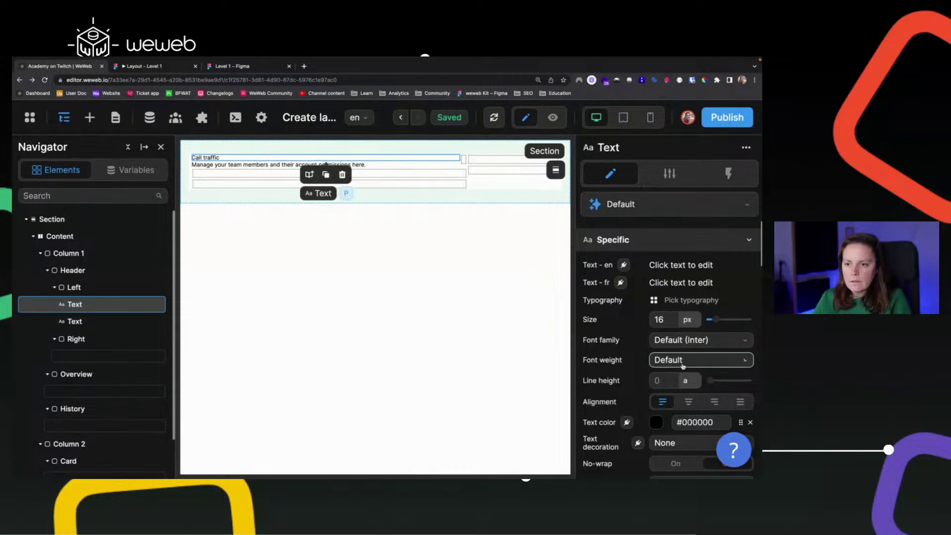
pyautogui.click(682, 365)
pyautogui.scroll(-2, 669, 436)
pyautogui.click(669, 458)
pyautogui.doubleClick(658, 320)
pyautogui.write('32')
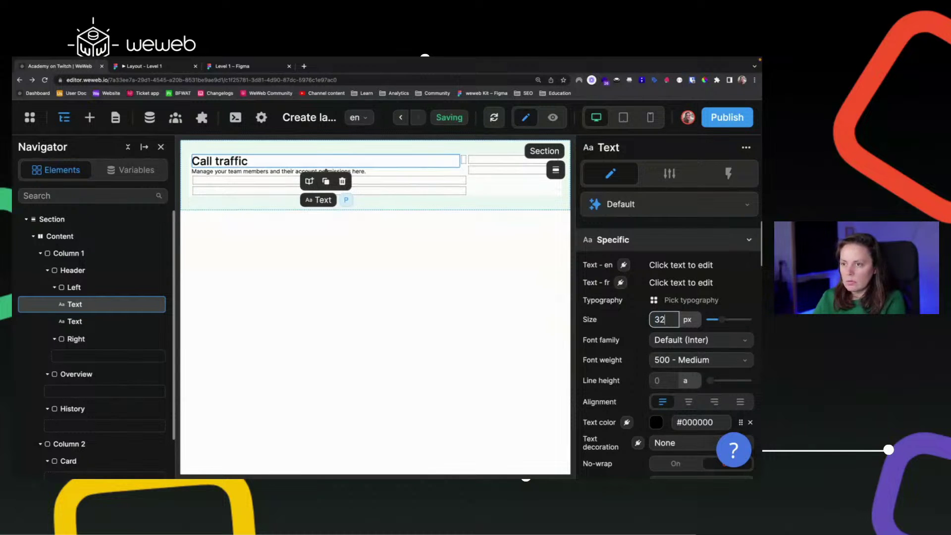
# - Set the "Call traffic" title's line height to 38 px
pyautogui.click(686, 379)
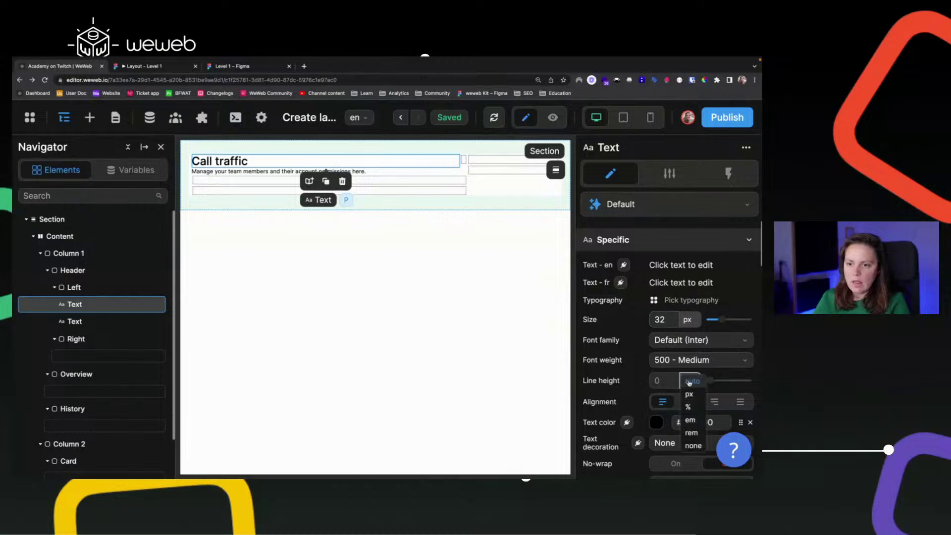
pyautogui.click(690, 400)
pyautogui.doubleClick(668, 381)
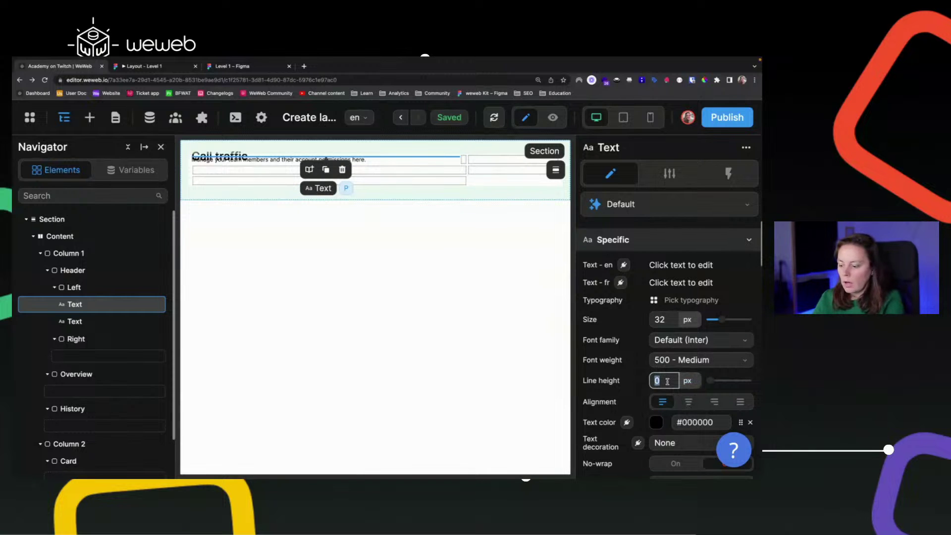
pyautogui.write('38')
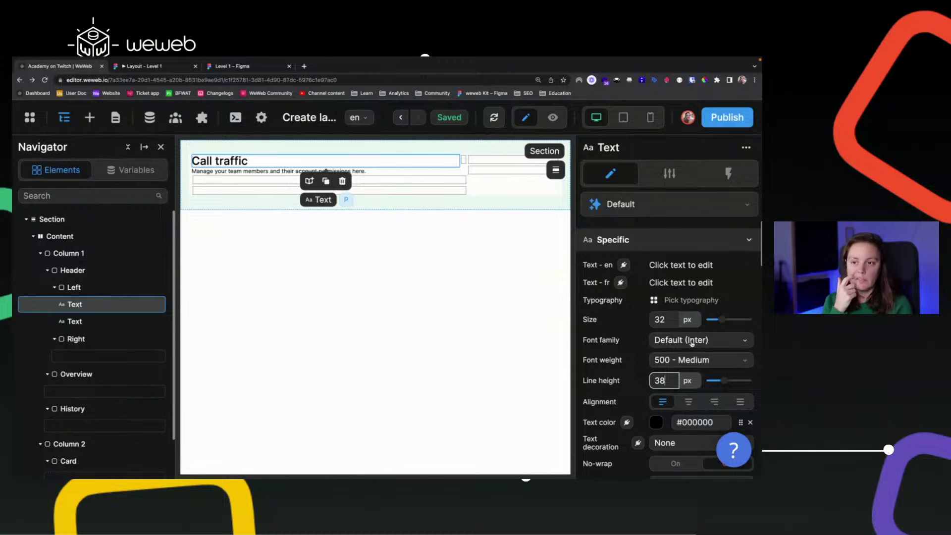
# - Import the Google font Poppins as the design system's default font with all variants, and check the title's font family options
pyautogui.click(261, 117)
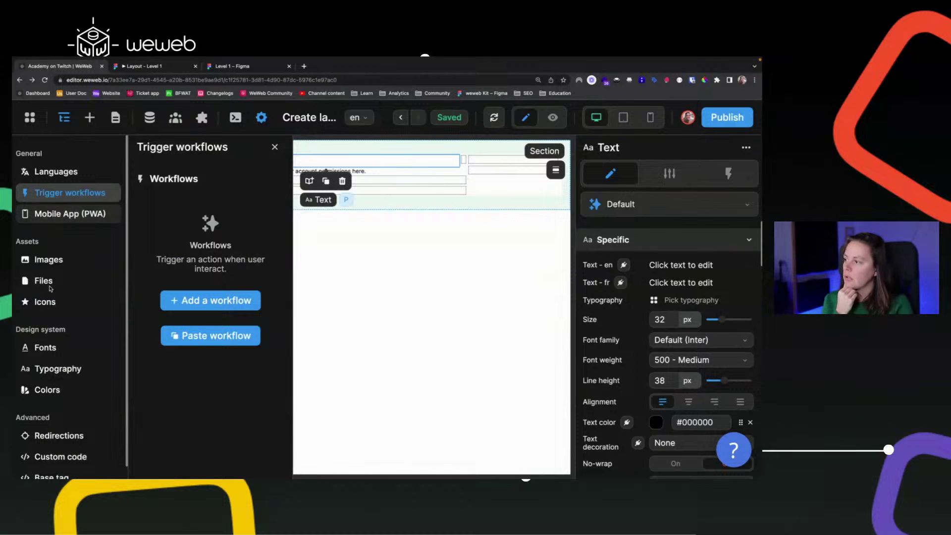
pyautogui.click(46, 347)
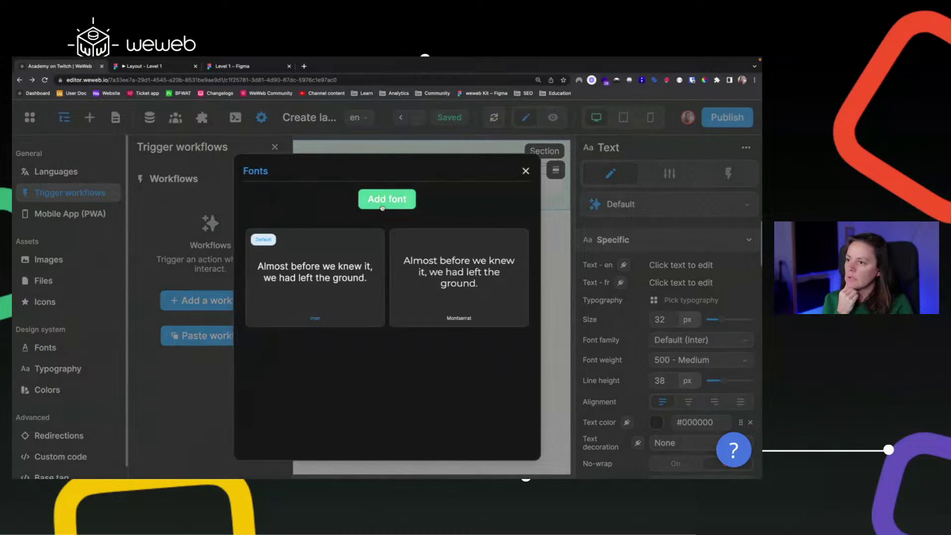
pyautogui.click(376, 208)
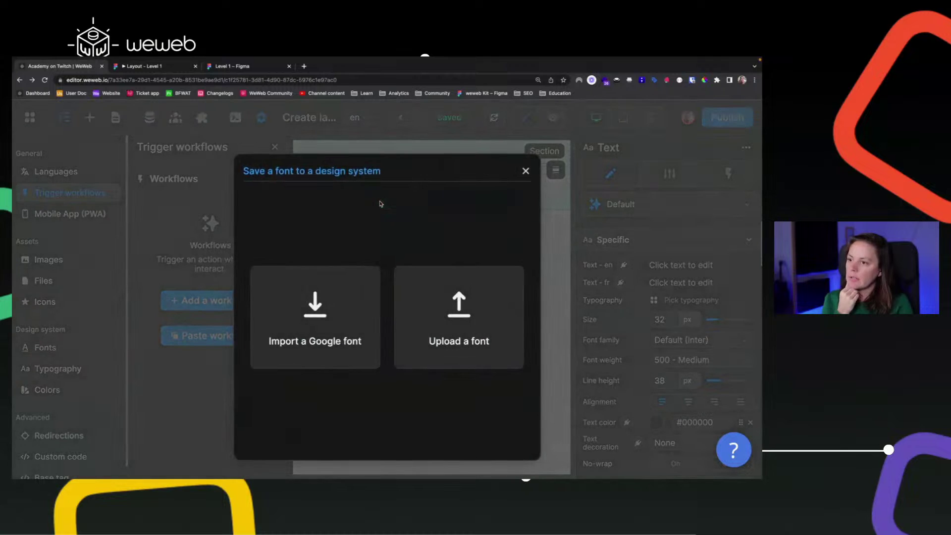
pyautogui.click(340, 298)
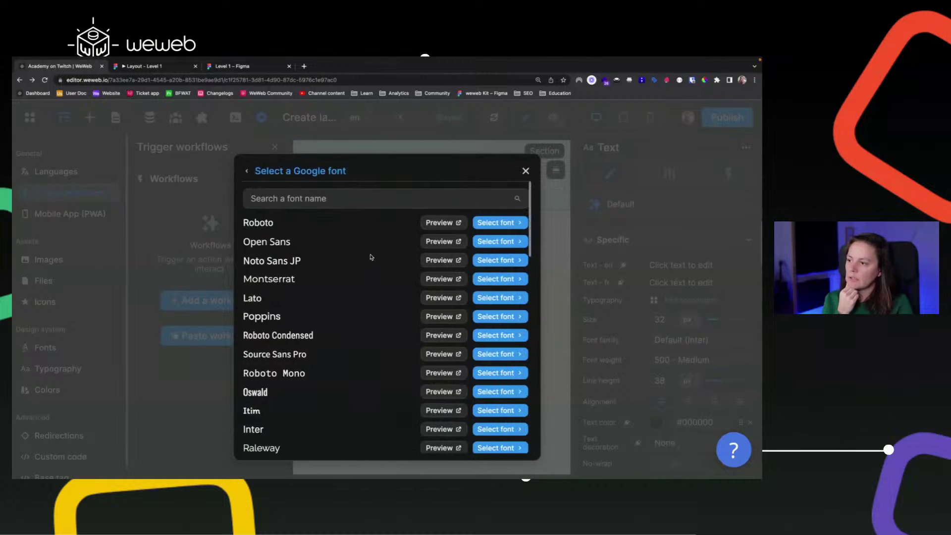
pyautogui.click(504, 317)
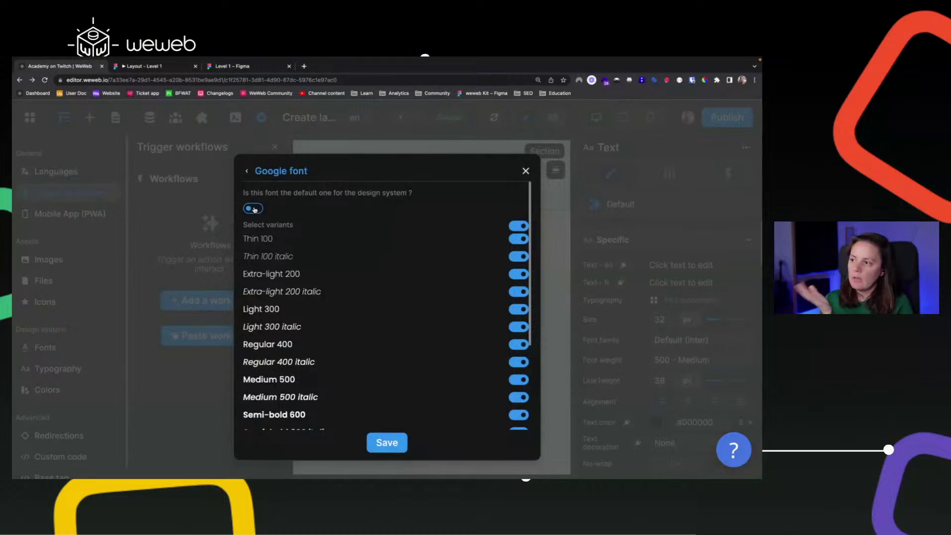
pyautogui.click(254, 209)
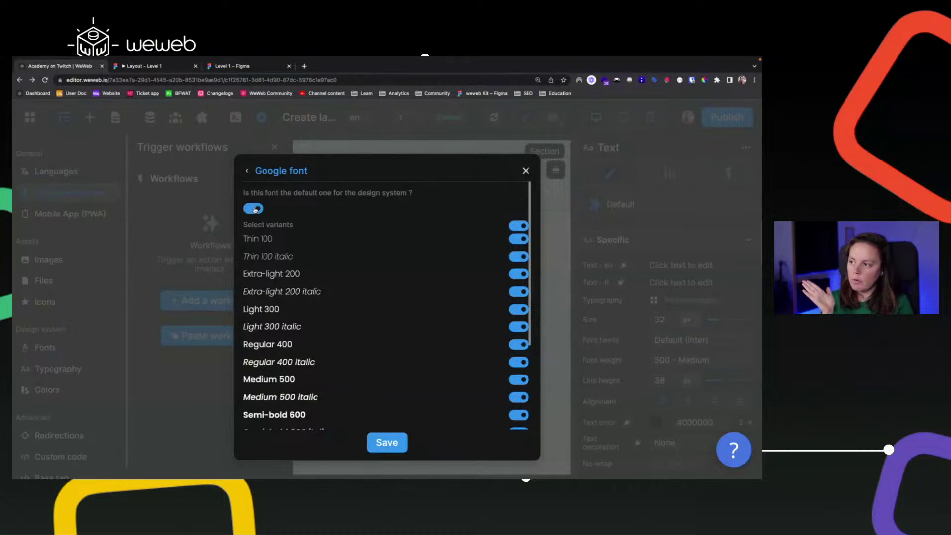
pyautogui.click(387, 442)
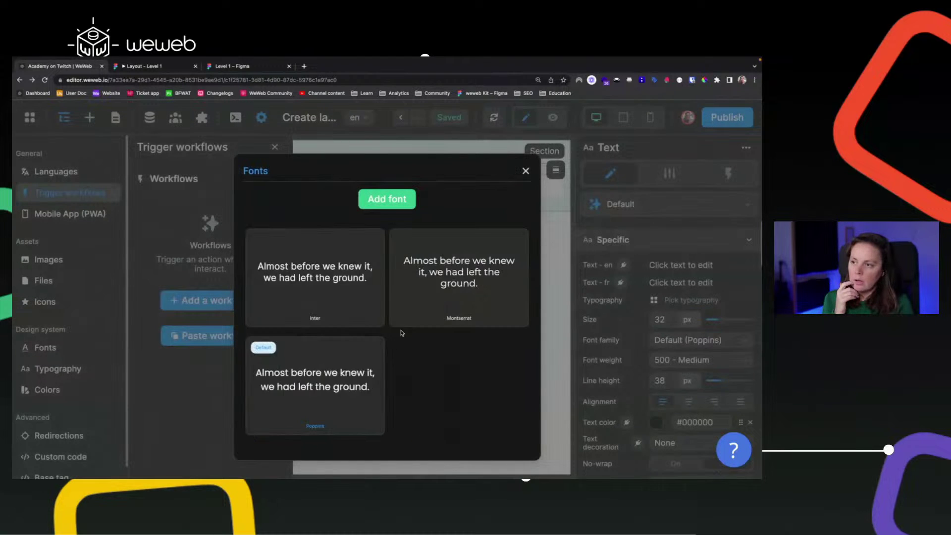
pyautogui.click(526, 171)
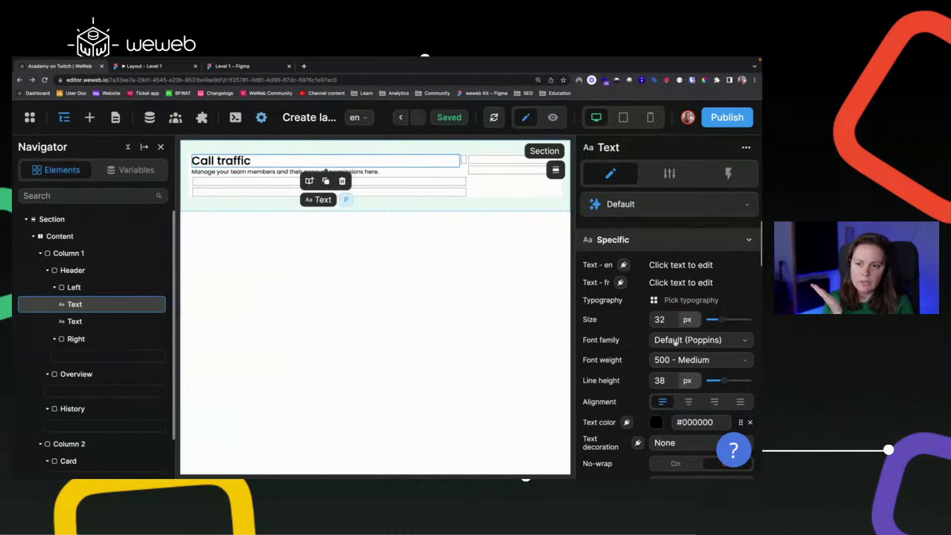
pyautogui.click(676, 341)
pyautogui.click(676, 341)
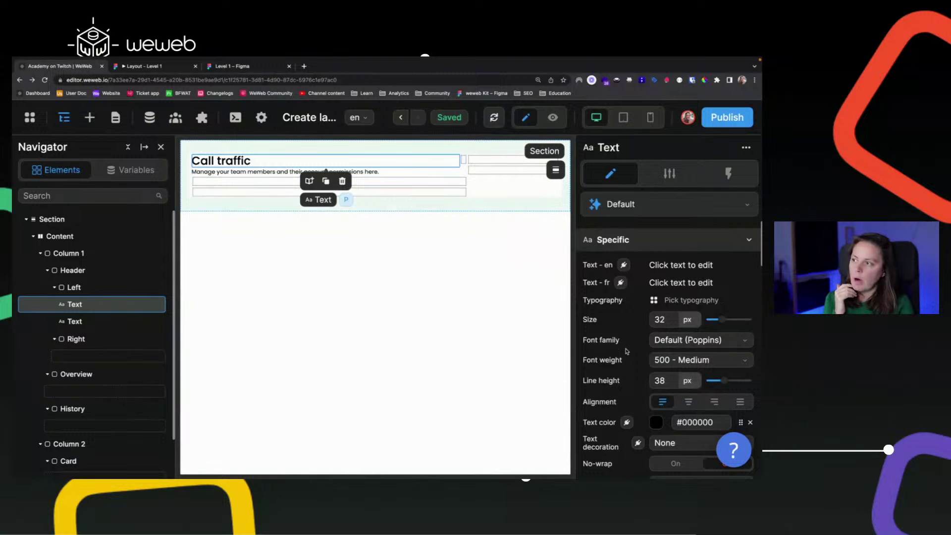
# - Make Inter the design system's default font again and close the font settings
pyautogui.click(261, 117)
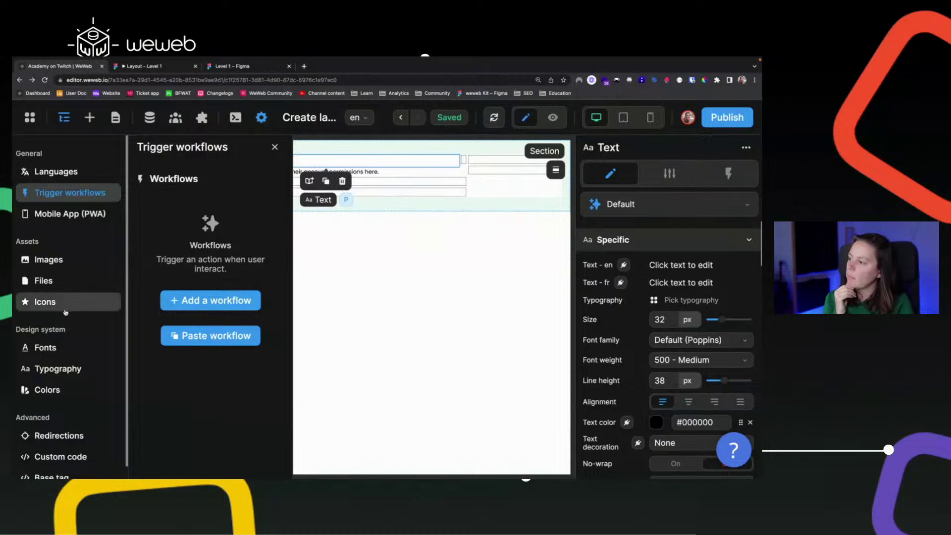
pyautogui.click(94, 347)
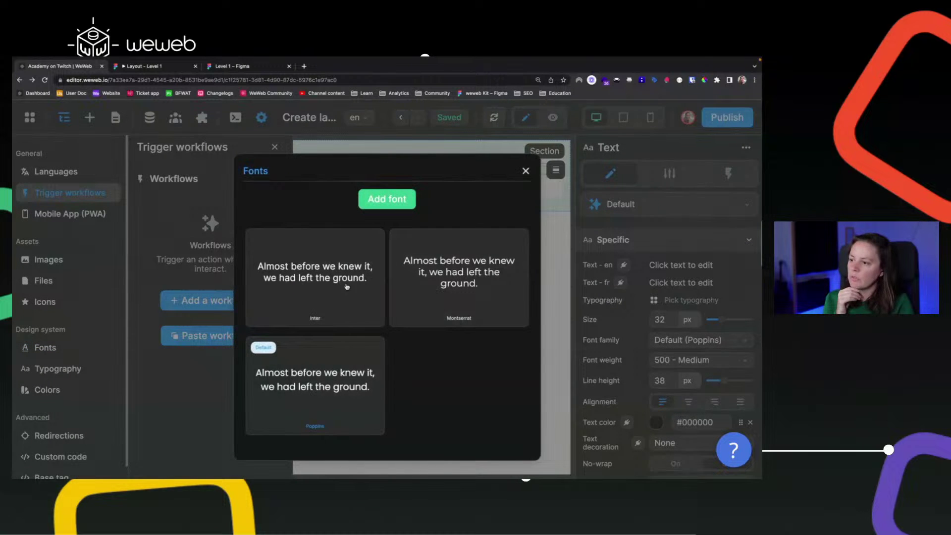
pyautogui.click(348, 288)
pyautogui.click(258, 211)
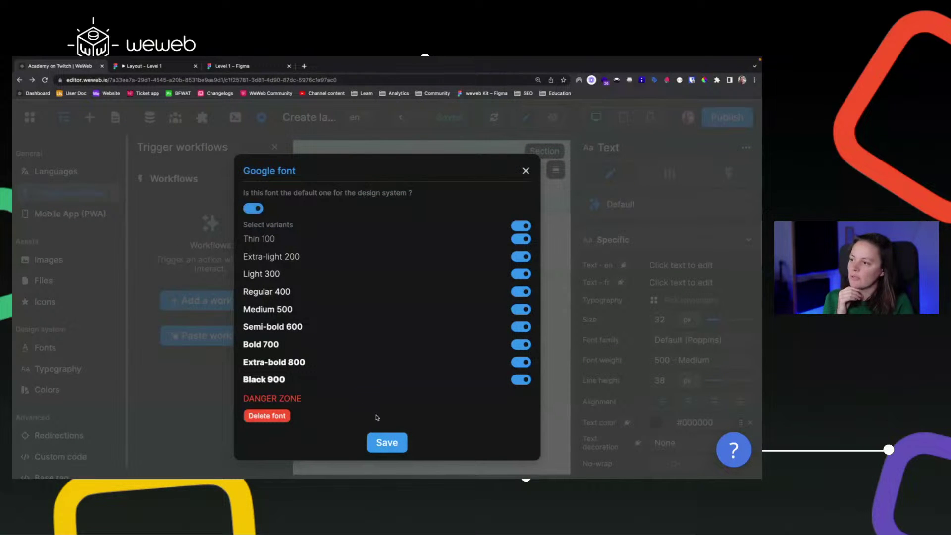
pyautogui.click(379, 445)
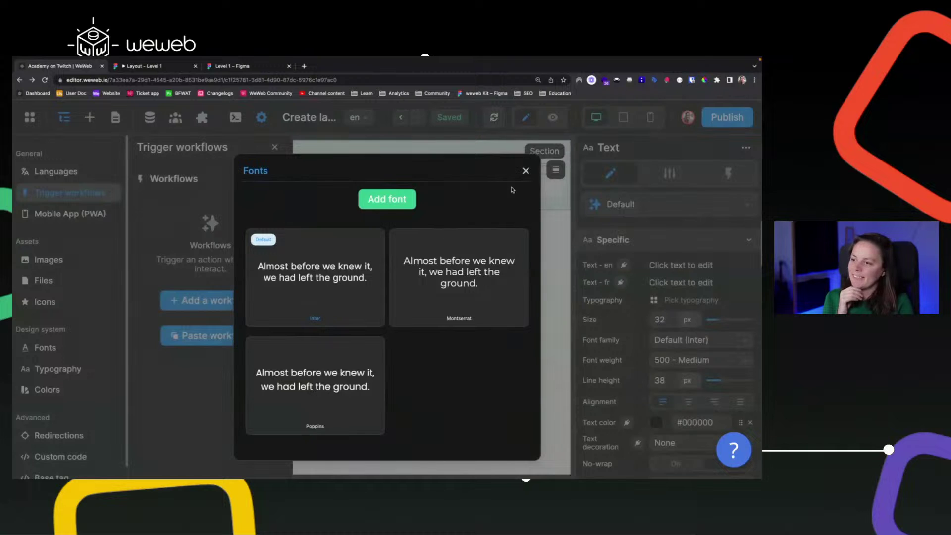
pyautogui.click(526, 171)
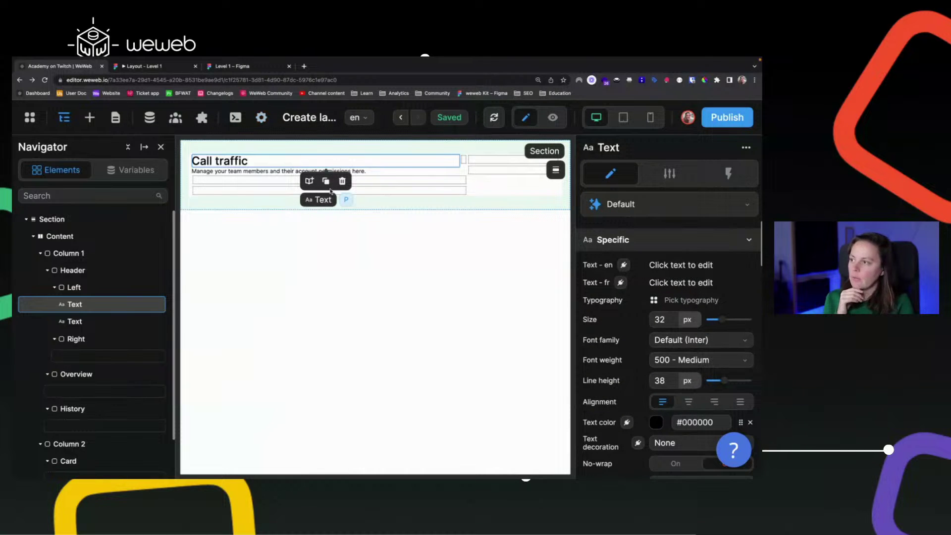
# - Inspect the typography and colors of the supporting text and the "Call traffic" title in the Figma design file, and return to WeWeb
pyautogui.click(247, 71)
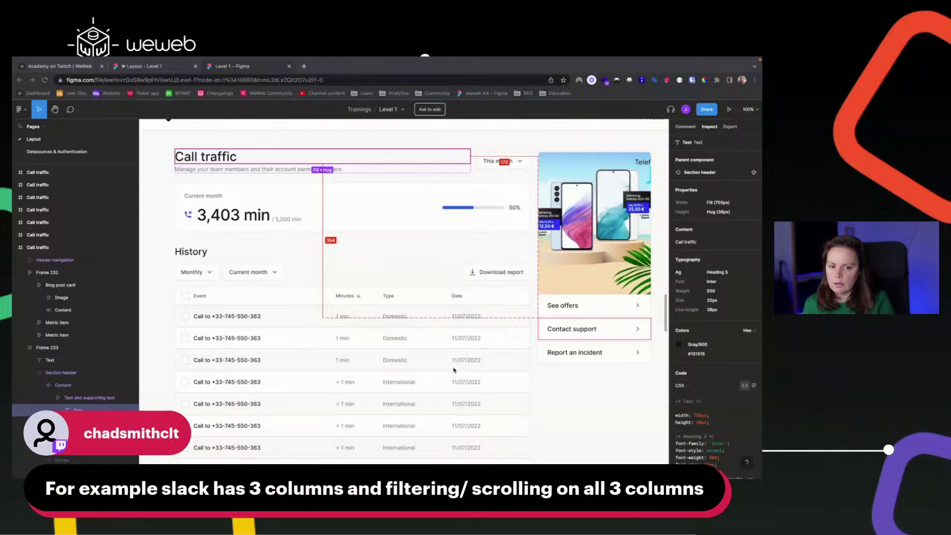
pyautogui.scroll(-2, 453, 370)
pyautogui.scroll(3, 454, 370)
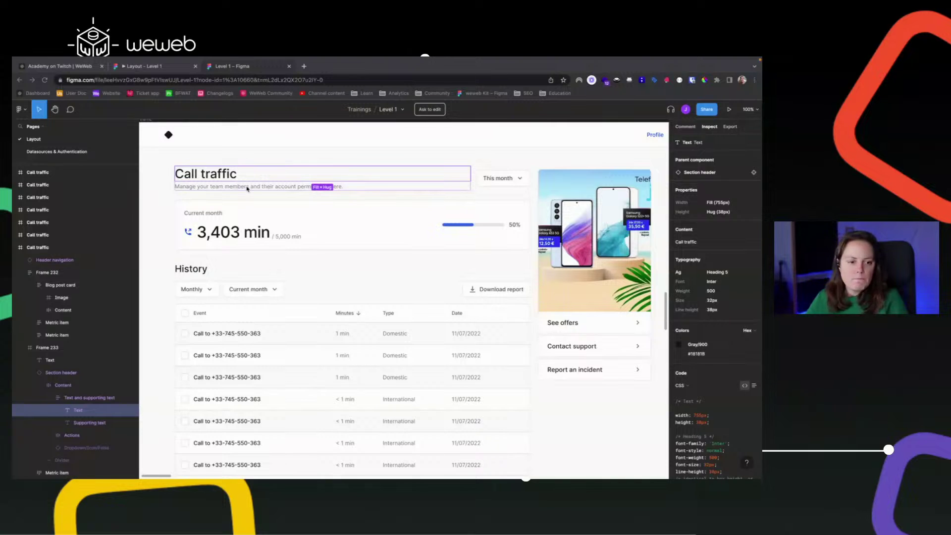
pyautogui.click(280, 187)
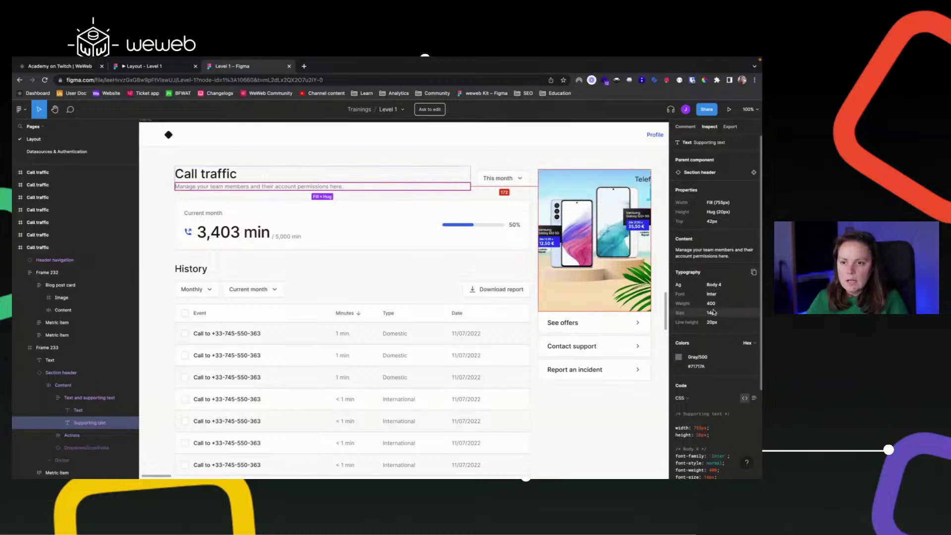
pyautogui.click(226, 178)
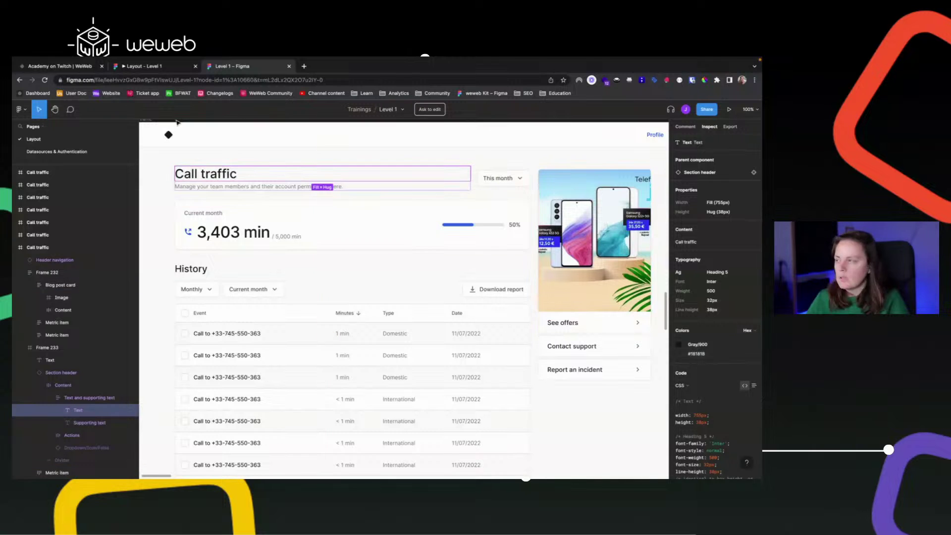
pyautogui.click(139, 66)
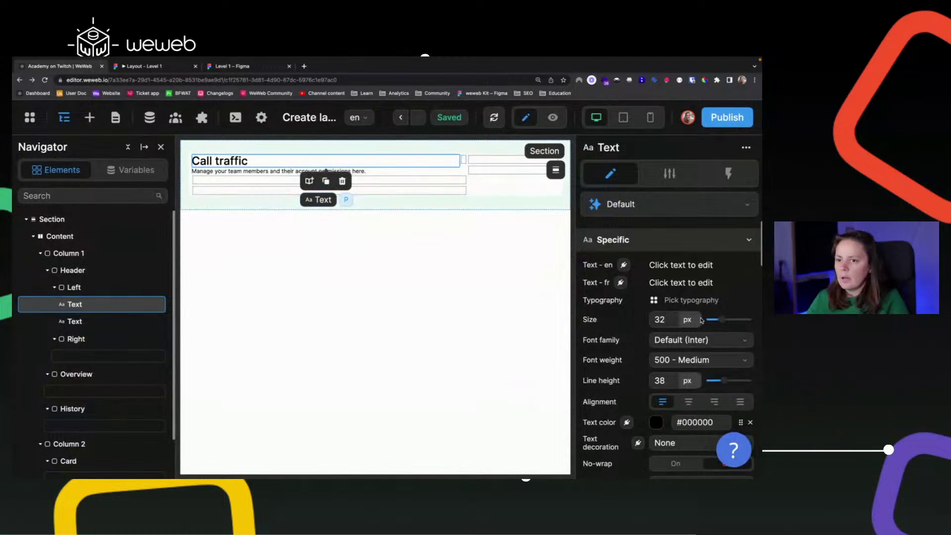
# - Set the "Call traffic" title's text color to Gray 900 from the design system
pyautogui.scroll(-2, 685, 365)
pyautogui.click(685, 365)
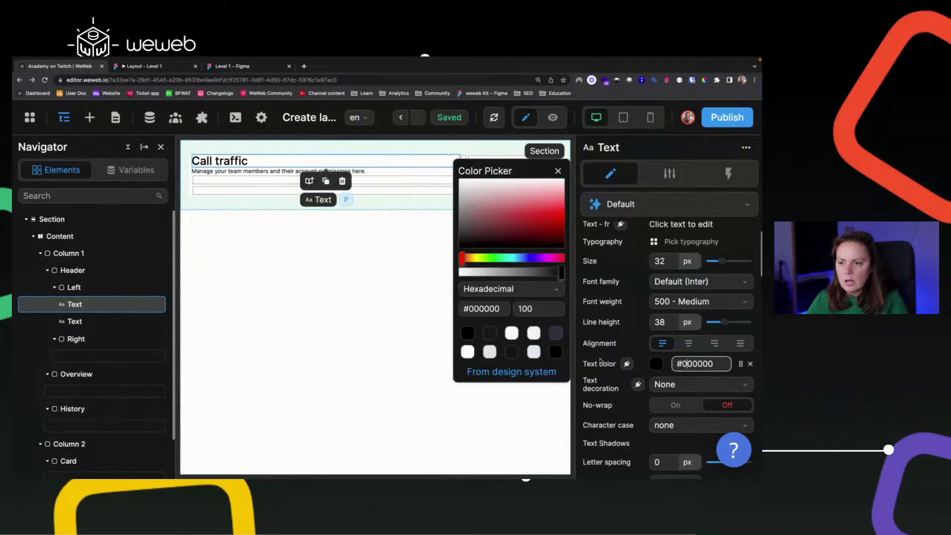
pyautogui.click(506, 370)
pyautogui.scroll(-3, 515, 283)
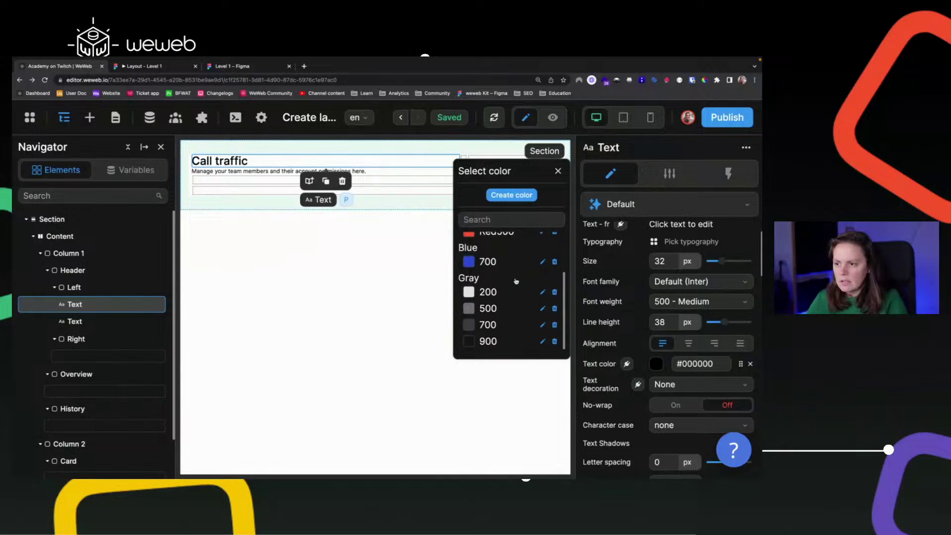
pyautogui.click(487, 342)
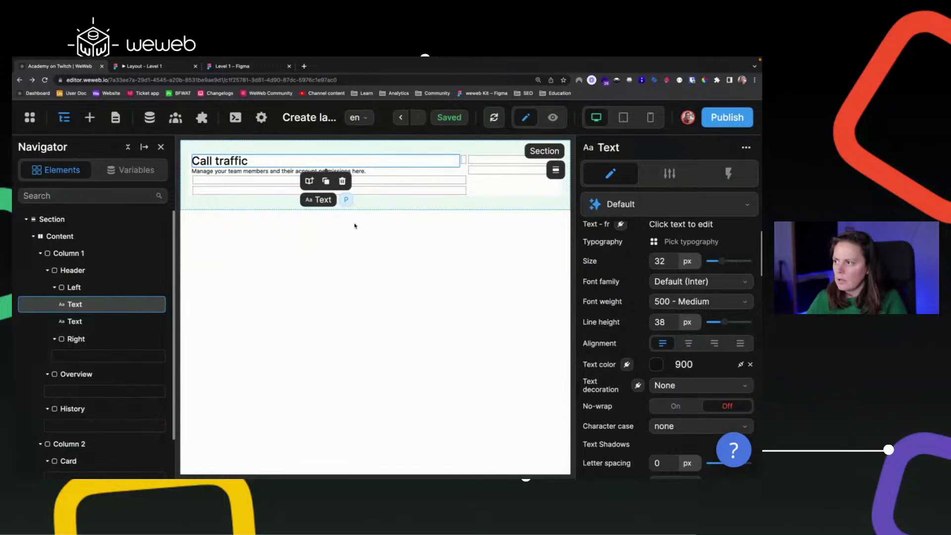
# - Reselect the title, examine the form for saving a new color to the design system, and close it without saving
pyautogui.click(244, 172)
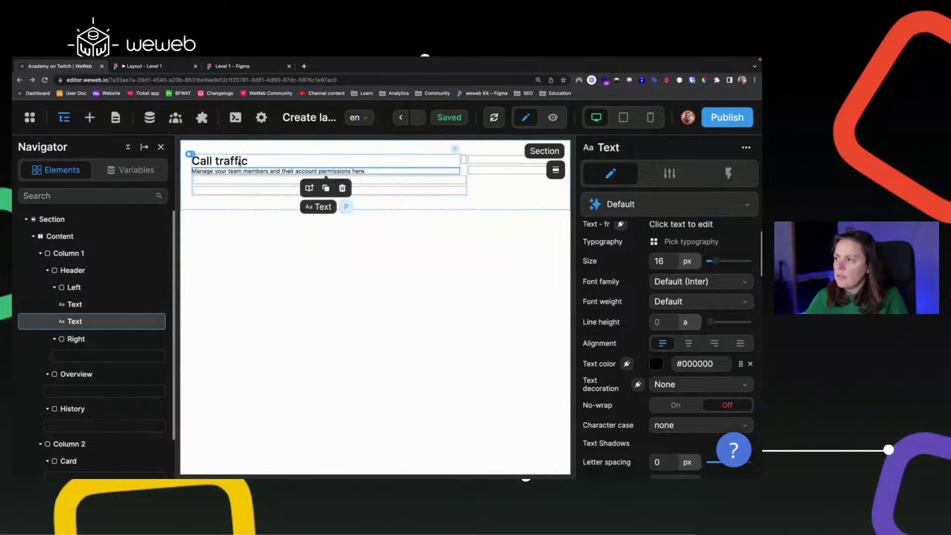
pyautogui.click(240, 163)
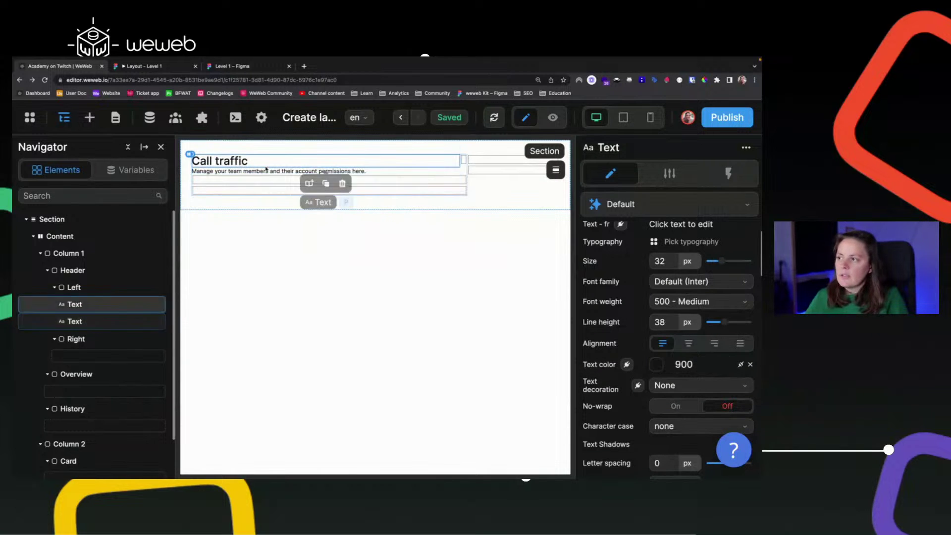
pyautogui.click(690, 365)
pyautogui.click(508, 196)
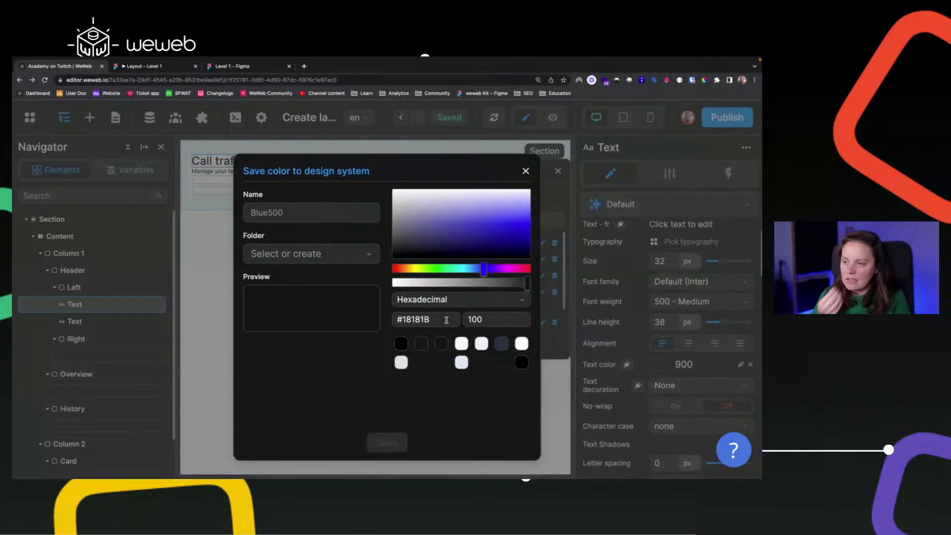
pyautogui.click(526, 171)
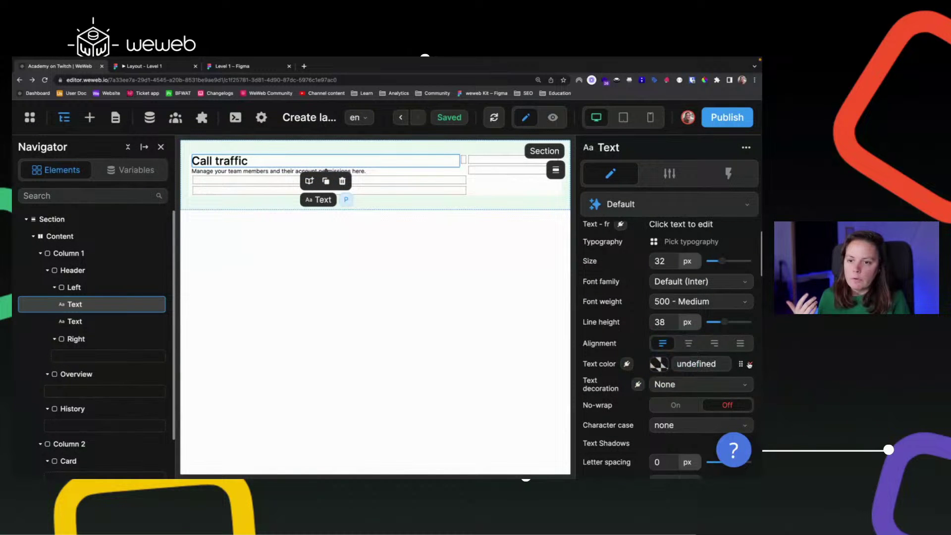
# - Reapply the design system's Gray 900 as the title's text color and select the subtitle below it
pyautogui.click(720, 366)
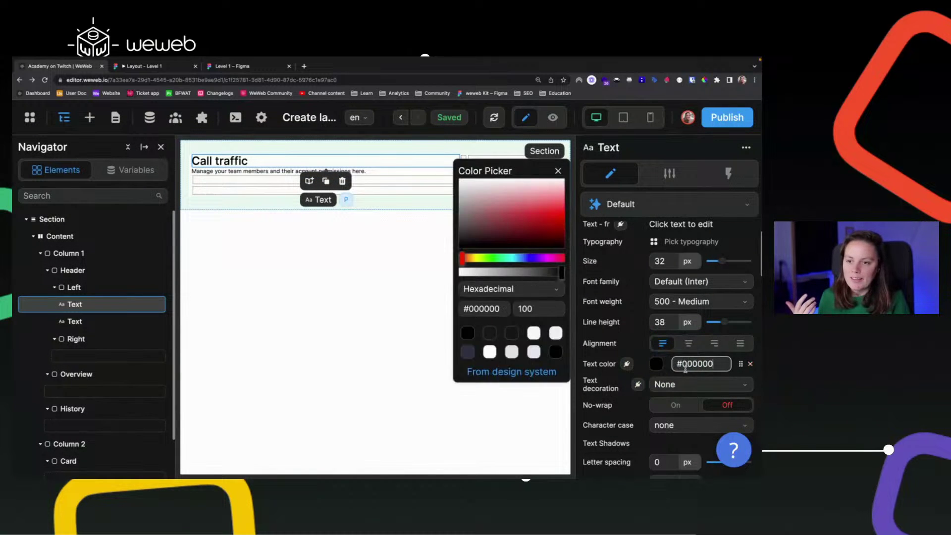
pyautogui.click(490, 375)
pyautogui.scroll(-3, 490, 369)
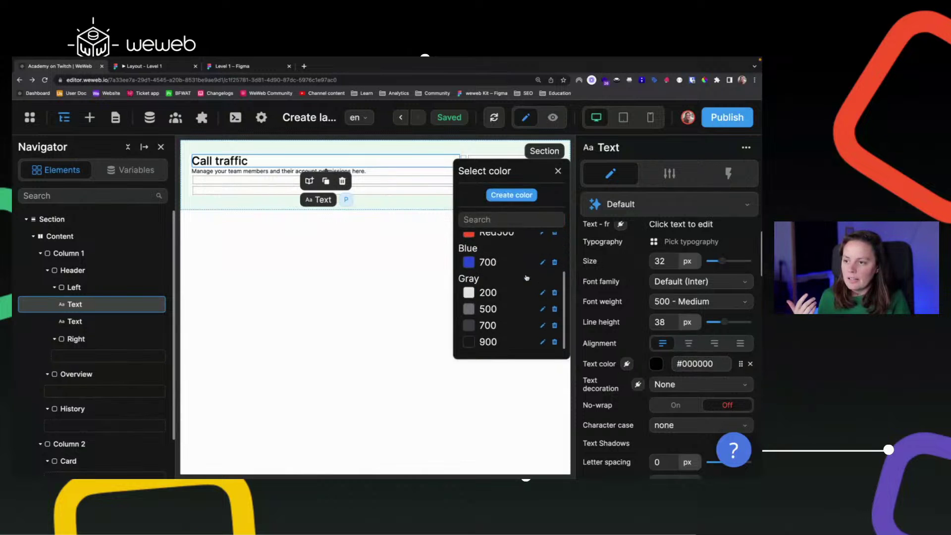
pyautogui.click(488, 341)
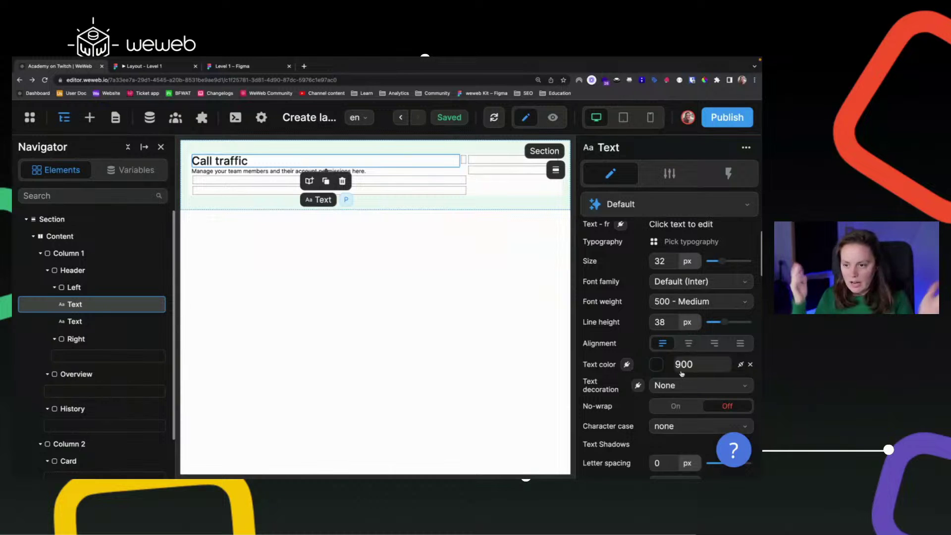
pyautogui.click(263, 172)
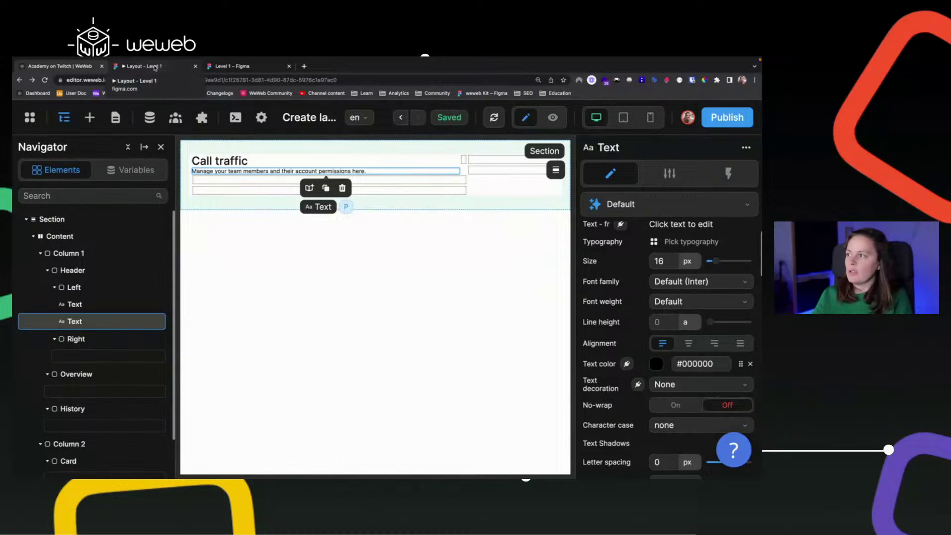
# - Check the supporting text's typography in the Figma design, then set the WeWeb subtitle to weight 400 - Normal and size 14 px
pyautogui.click(243, 68)
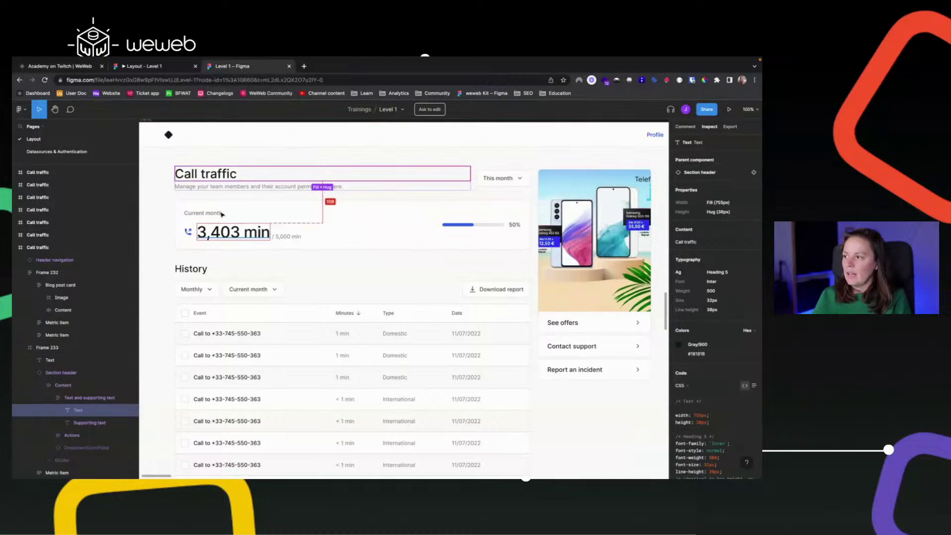
pyautogui.click(229, 187)
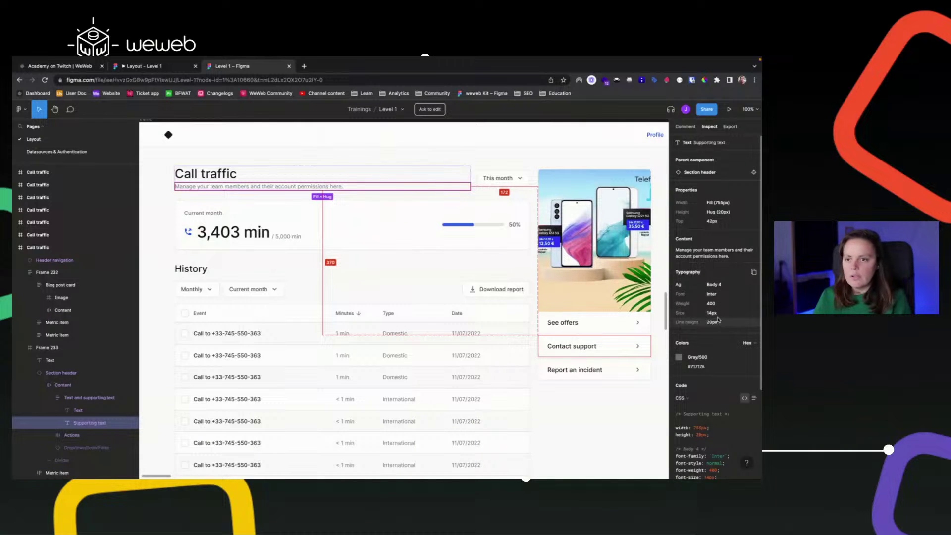
pyautogui.click(141, 66)
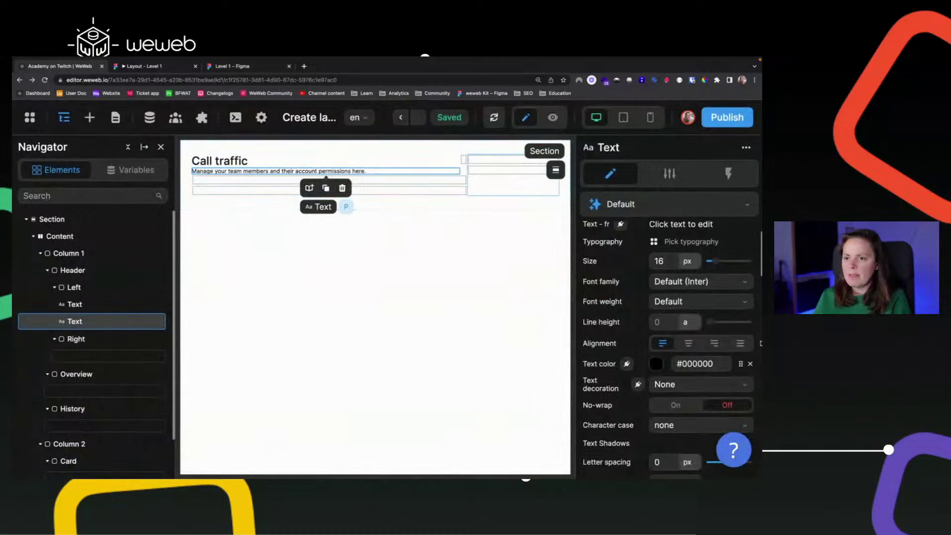
pyautogui.click(716, 304)
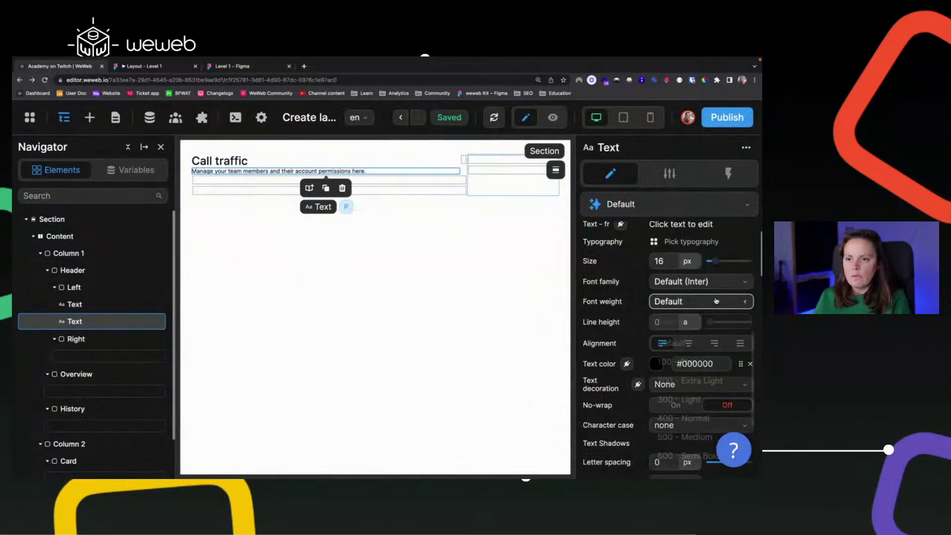
pyautogui.click(682, 421)
pyautogui.click(666, 261)
pyautogui.press('BackSpace')
pyautogui.write('4')
# - Set the line height of the subtitle below the Call traffic heading to 20 px
pyautogui.click(687, 323)
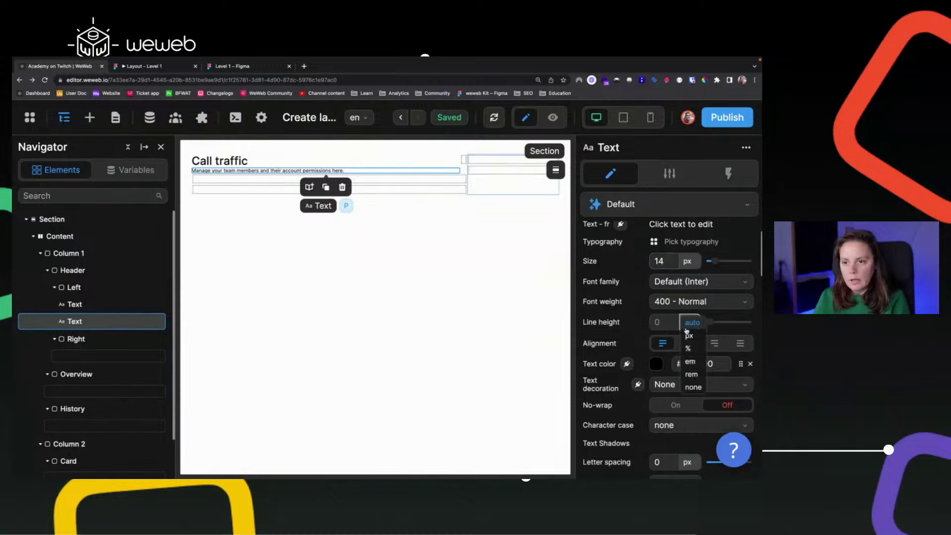
pyautogui.click(689, 335)
pyautogui.click(663, 322)
pyautogui.write('2')
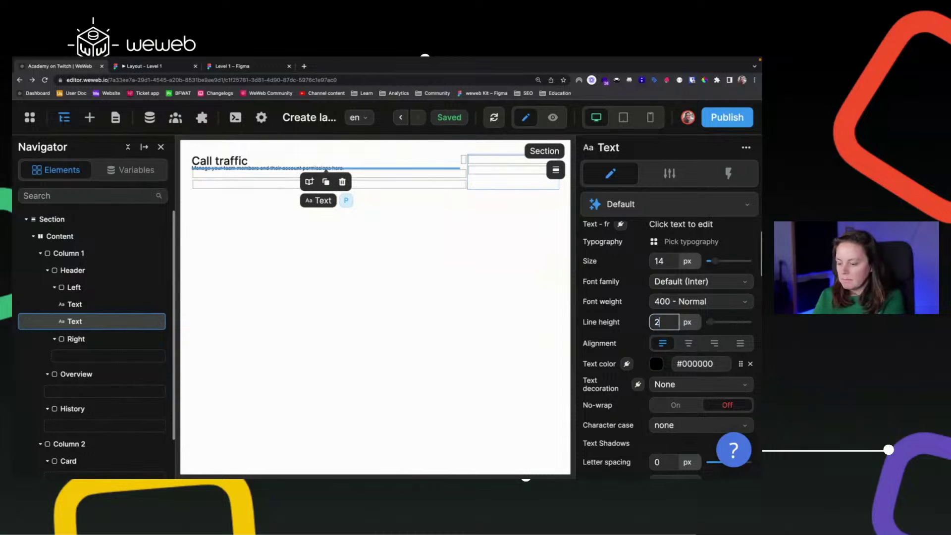
pyautogui.write('0')
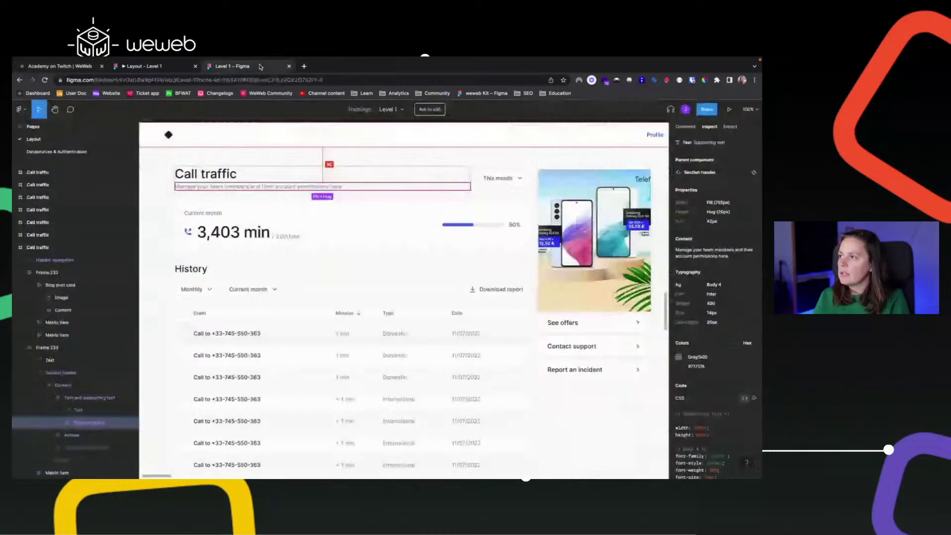
# - Check the supporting text's colour in Figma and apply the Gray 500 project colour to the WeWeb subtitle
pyautogui.click(257, 66)
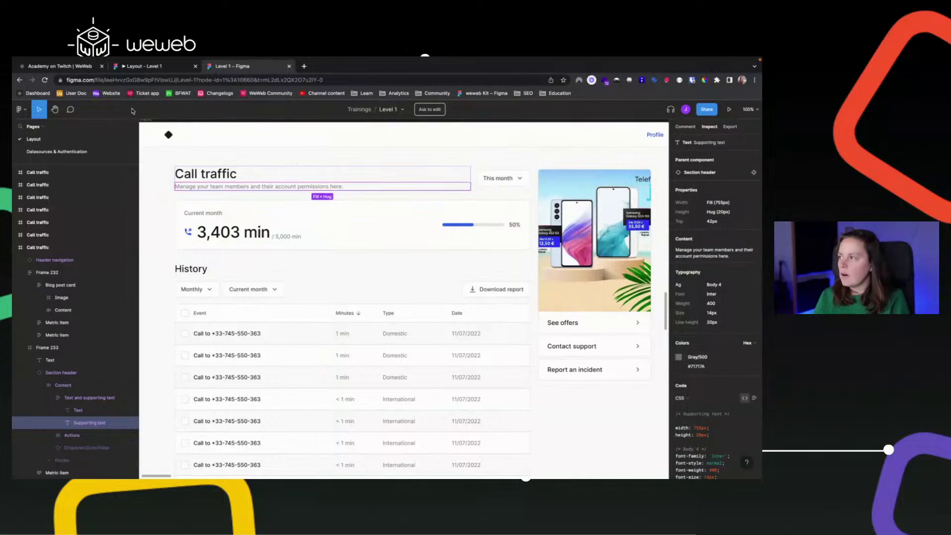
pyautogui.click(119, 66)
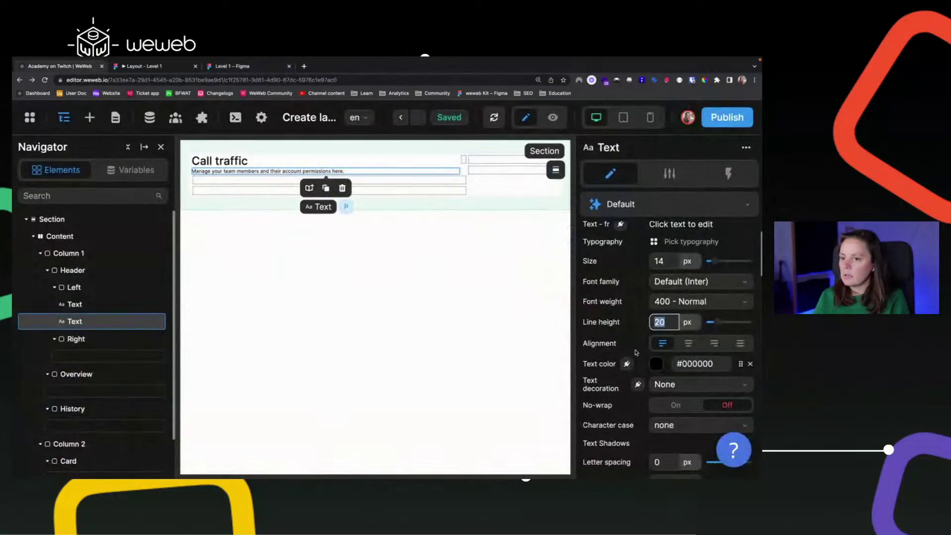
pyautogui.click(682, 360)
pyautogui.click(511, 371)
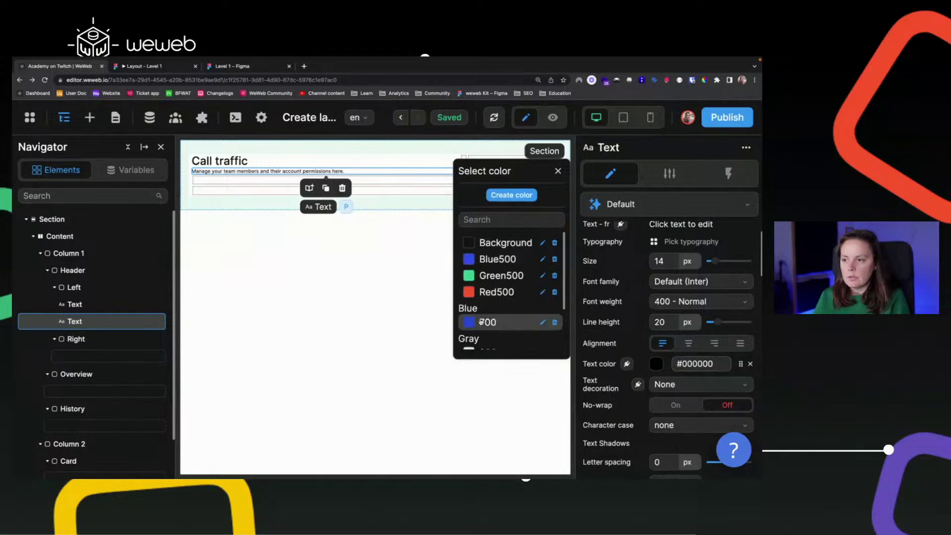
pyautogui.scroll(-3, 495, 351)
pyautogui.click(495, 310)
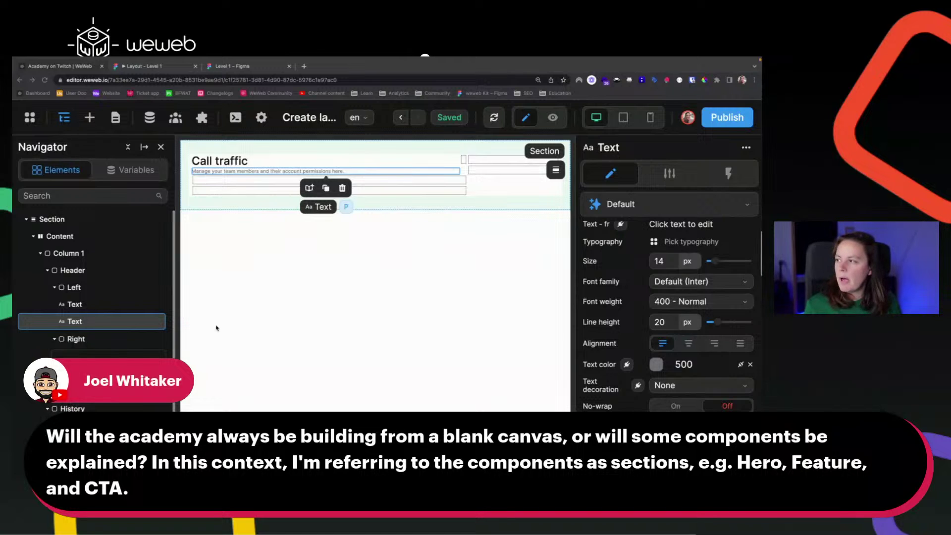
# - Browse the ready-made components in the UI kit and return to the page
pyautogui.click(92, 118)
pyautogui.click(49, 193)
pyautogui.scroll(-1, 220, 316)
pyautogui.scroll(1, 198, 288)
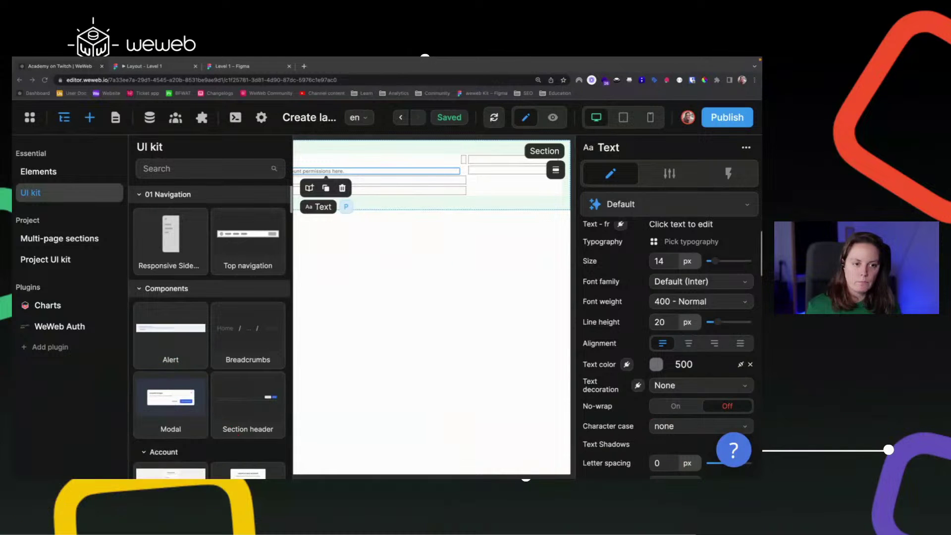
pyautogui.click(407, 297)
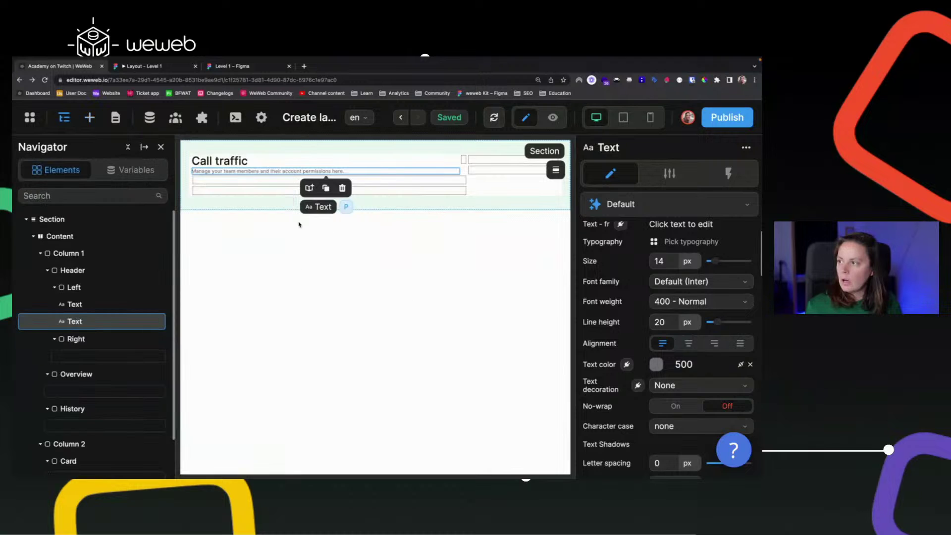
# - Check the header's month selector in Figma, then search the WeWeb UI kit for a select or dropdown component
pyautogui.click(233, 67)
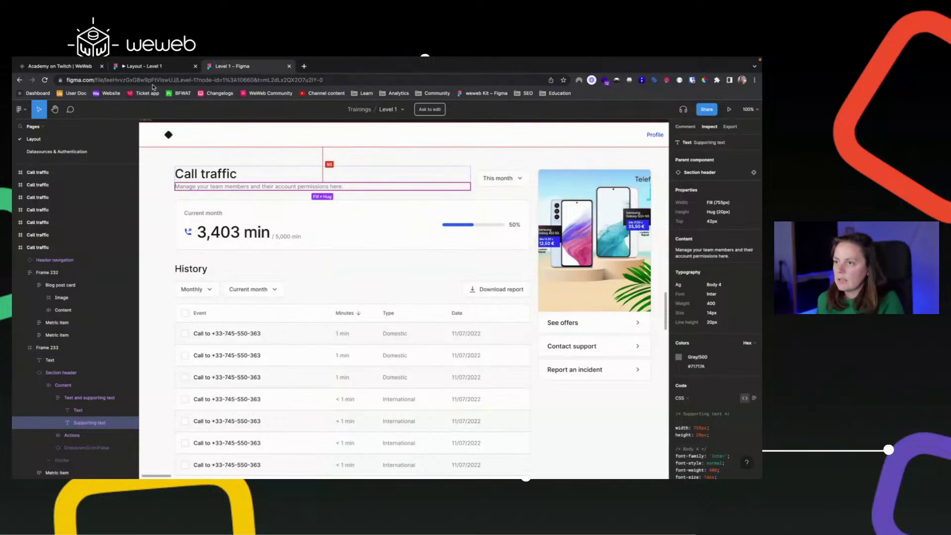
pyautogui.click(58, 69)
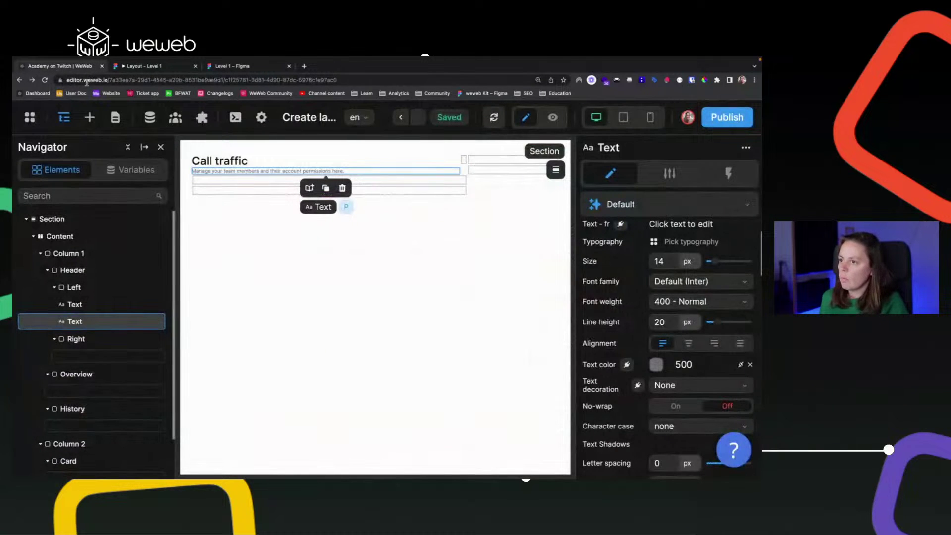
pyautogui.click(89, 117)
pyautogui.click(198, 169)
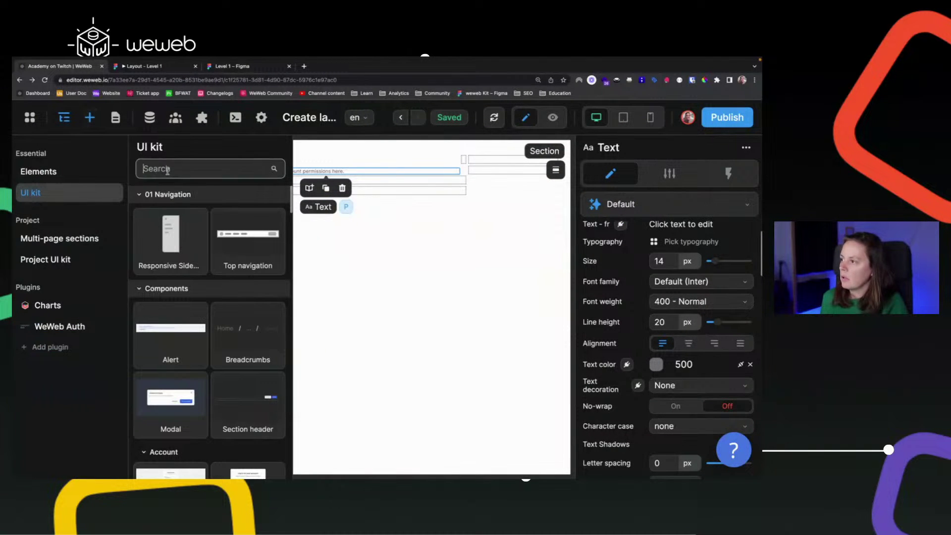
pyautogui.write('selec')
pyautogui.press('BackSpace')
pyautogui.press('BackSpace')
pyautogui.press('BackSpace')
pyautogui.press('BackSpace')
pyautogui.press('BackSpace')
pyautogui.write('drom')
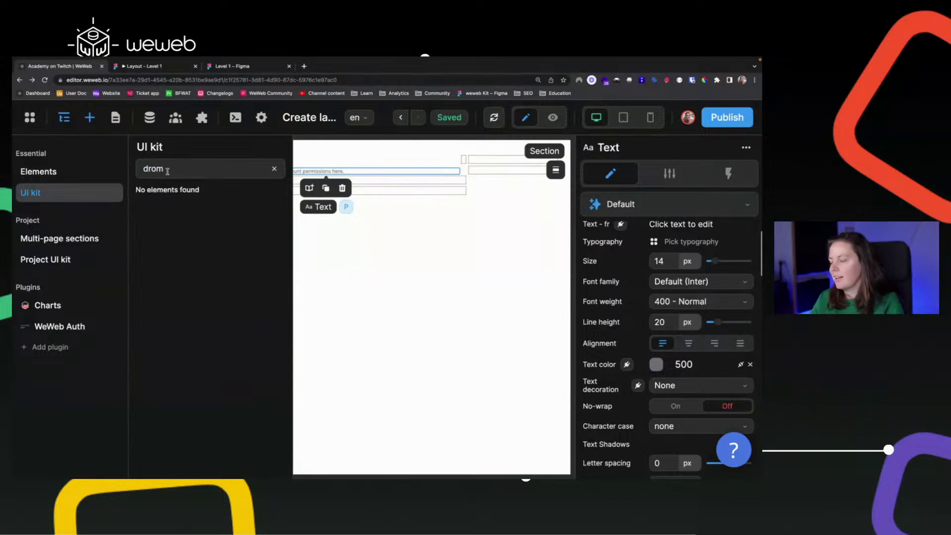
# - Search the basic elements for a select and add a Select element inside the header's Right container
pyautogui.click(62, 172)
pyautogui.doubleClick(203, 170)
pyautogui.write('drop')
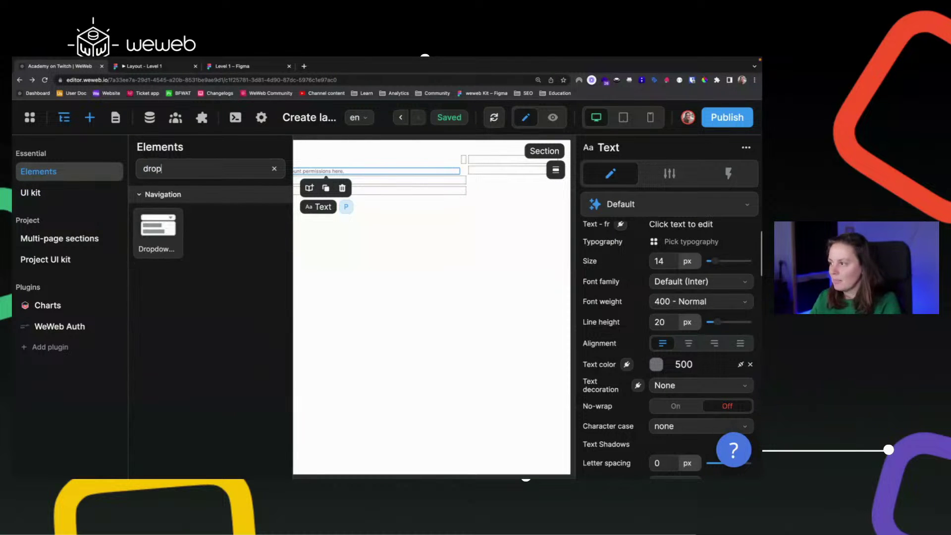
pyautogui.hotkey('ctrl', 'a')
pyautogui.write('sel')
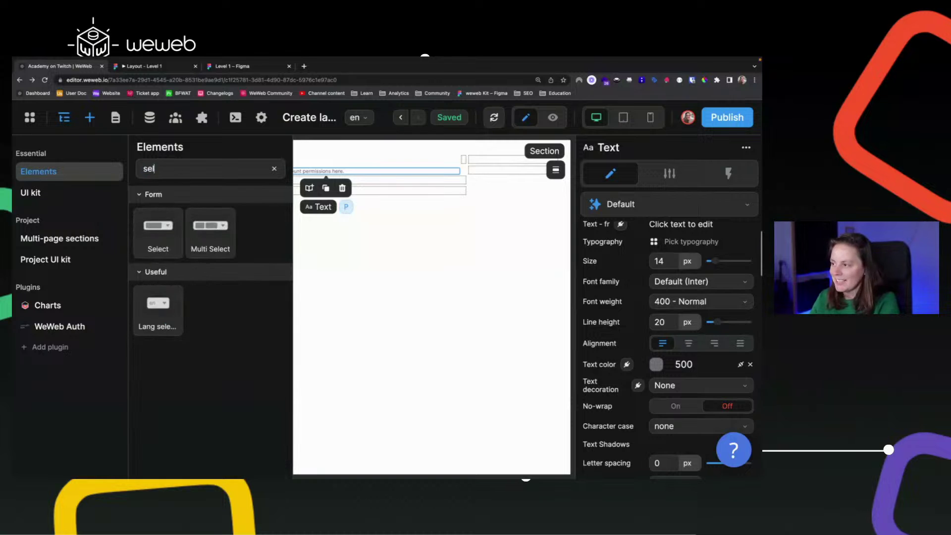
pyautogui.moveTo(161, 229); pyautogui.dragTo(98, 356)
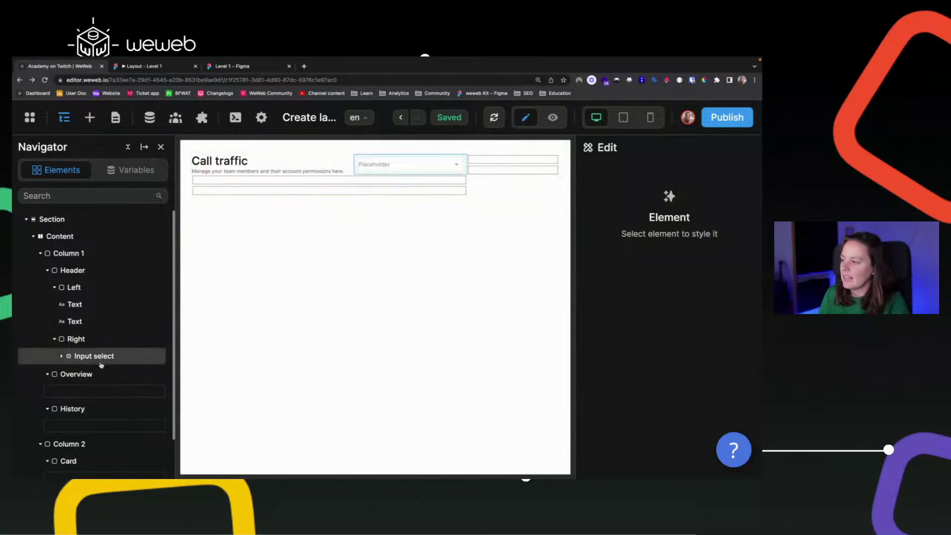
# - Set the Right container's direction to Vertical and compare its layout with the Left container's
pyautogui.click(101, 340)
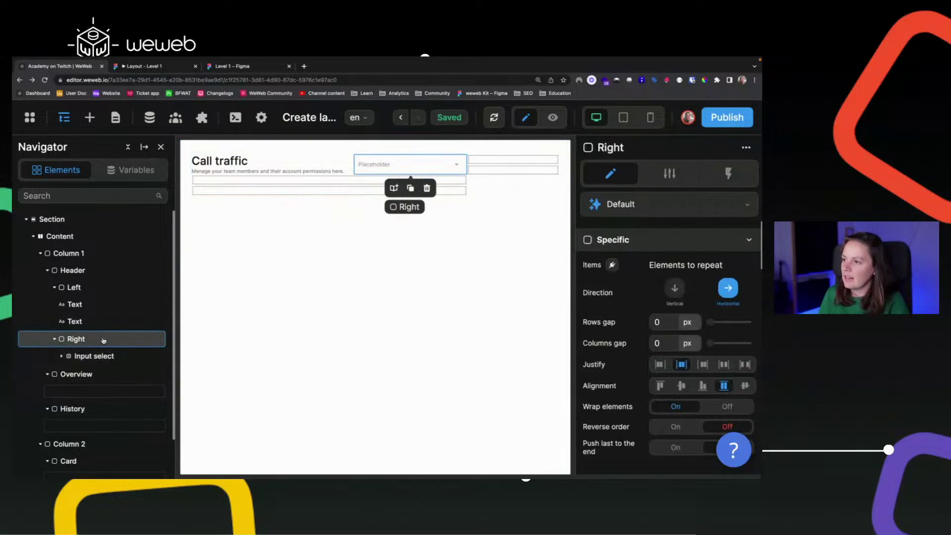
pyautogui.click(676, 289)
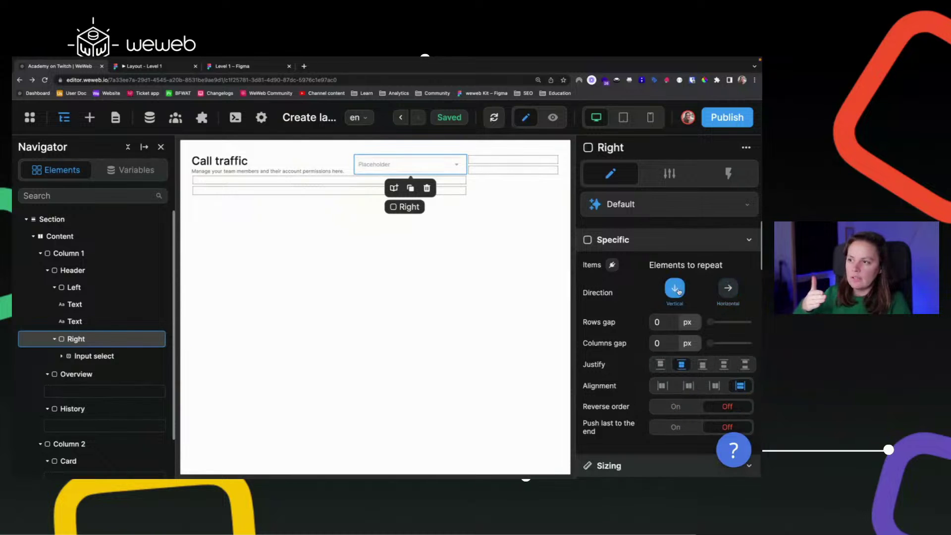
pyautogui.click(79, 287)
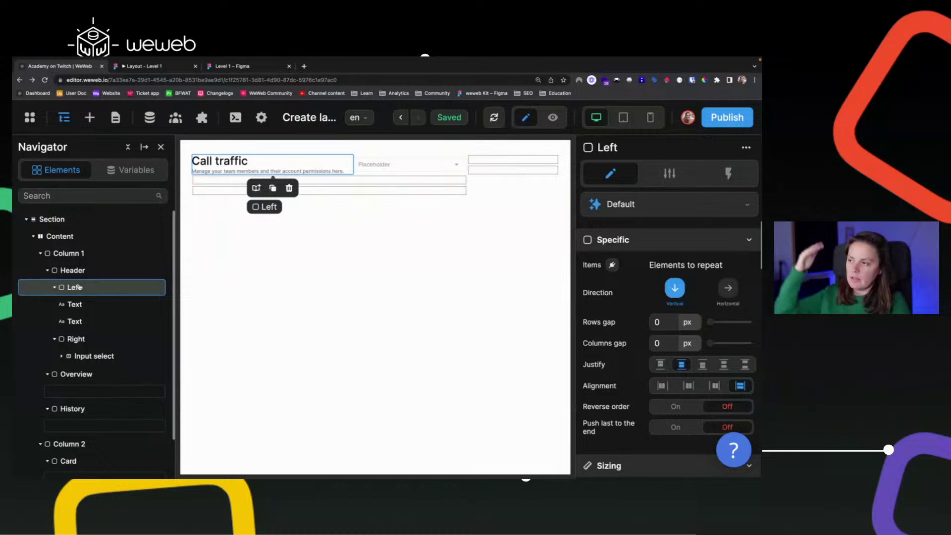
pyautogui.click(79, 339)
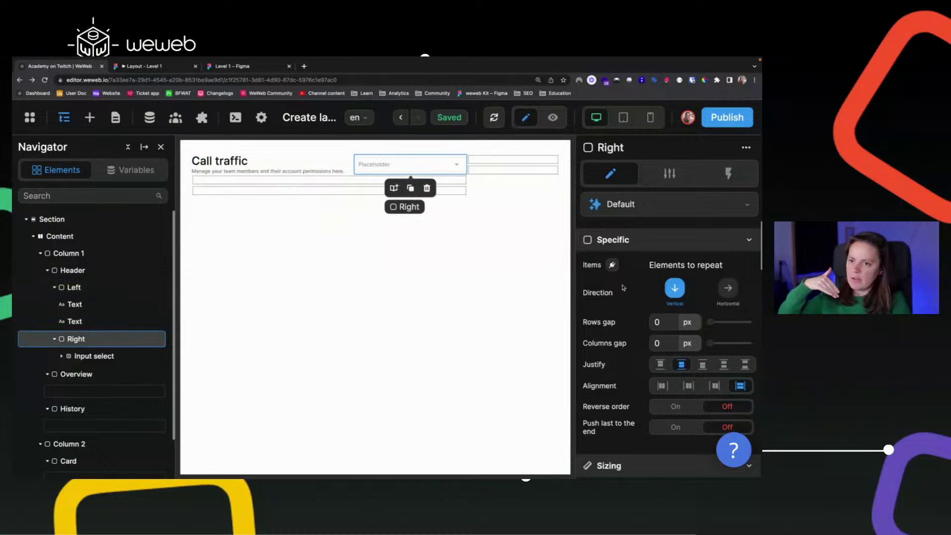
# - Try justifying the Right container's content to the start, compare it with the Figma design, and restore the centred justification
pyautogui.click(659, 365)
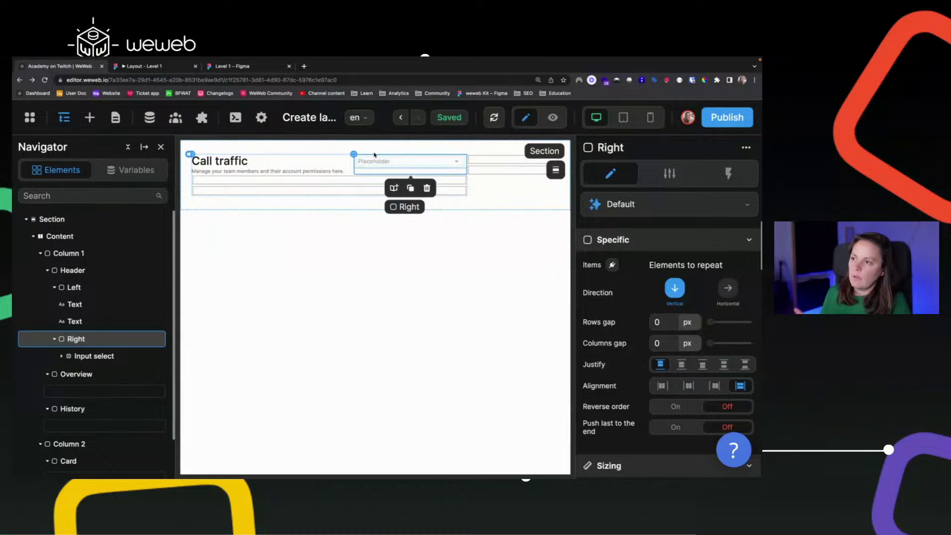
pyautogui.click(231, 87)
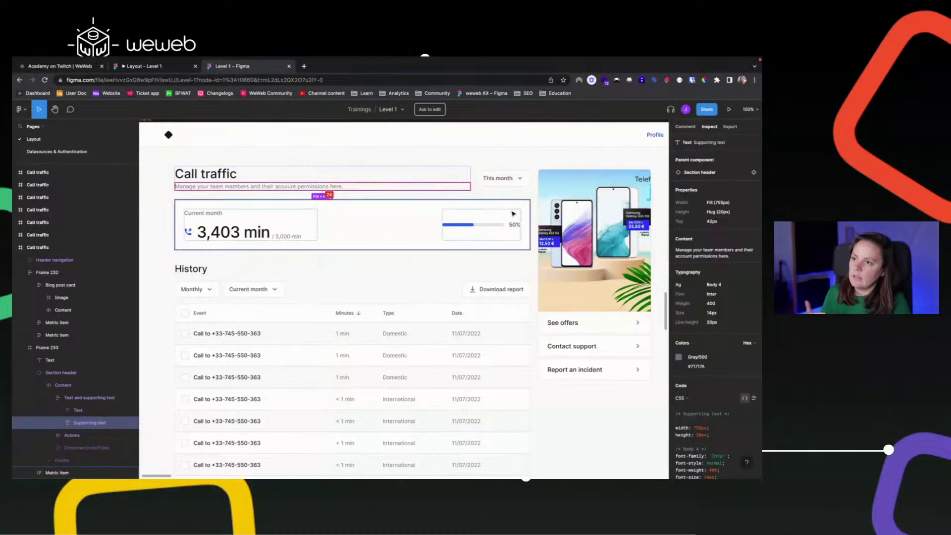
pyautogui.click(82, 70)
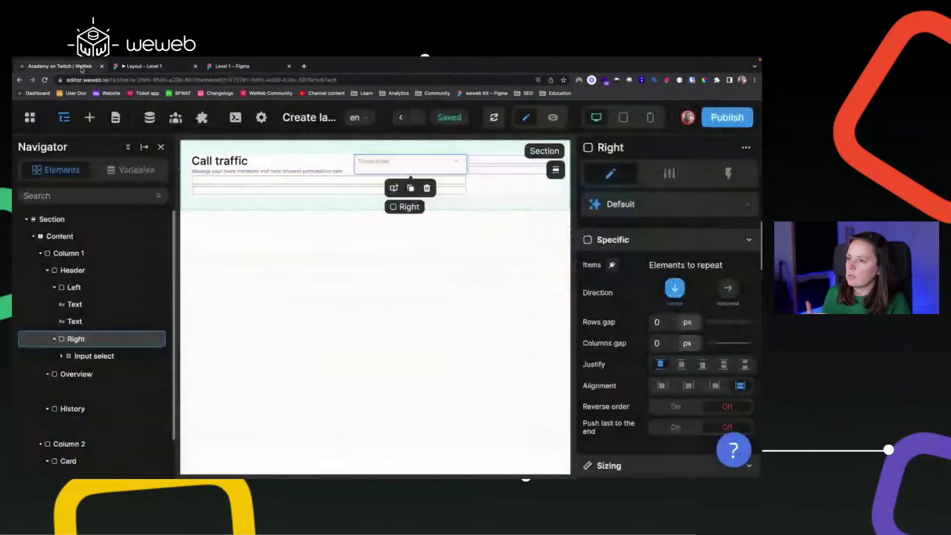
pyautogui.click(685, 367)
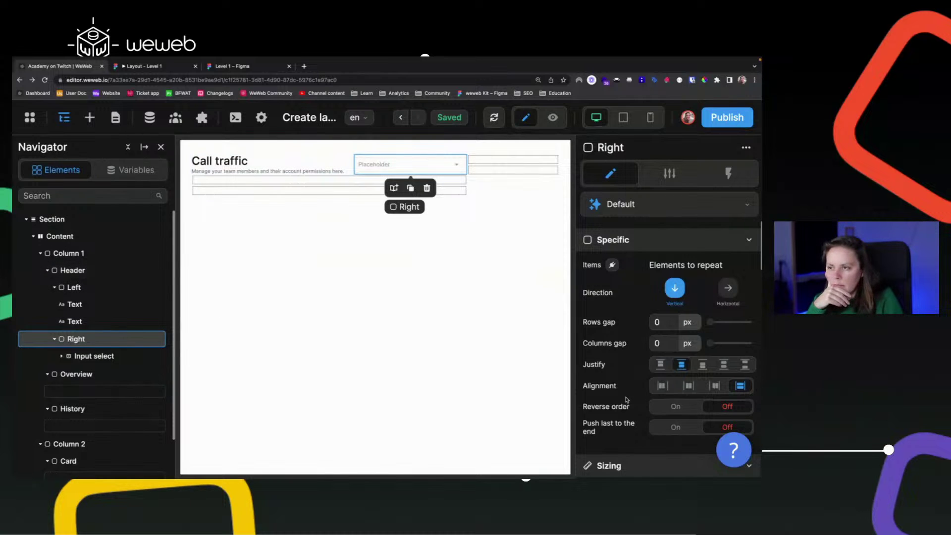
# - Compare the Left and Right containers' settings, then set the width of the Right container's Input select to auto
pyautogui.scroll(-4, 627, 399)
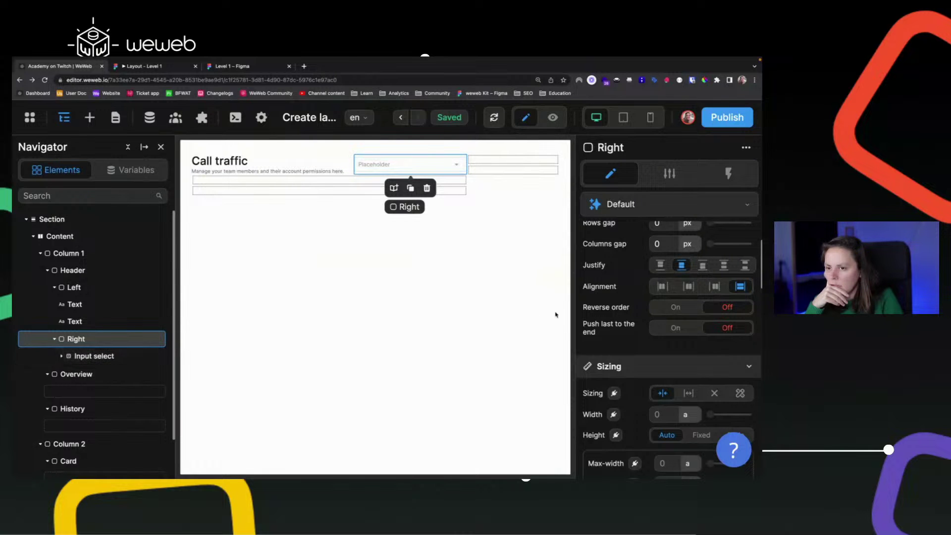
pyautogui.scroll(3, 647, 329)
pyautogui.scroll(1, 646, 329)
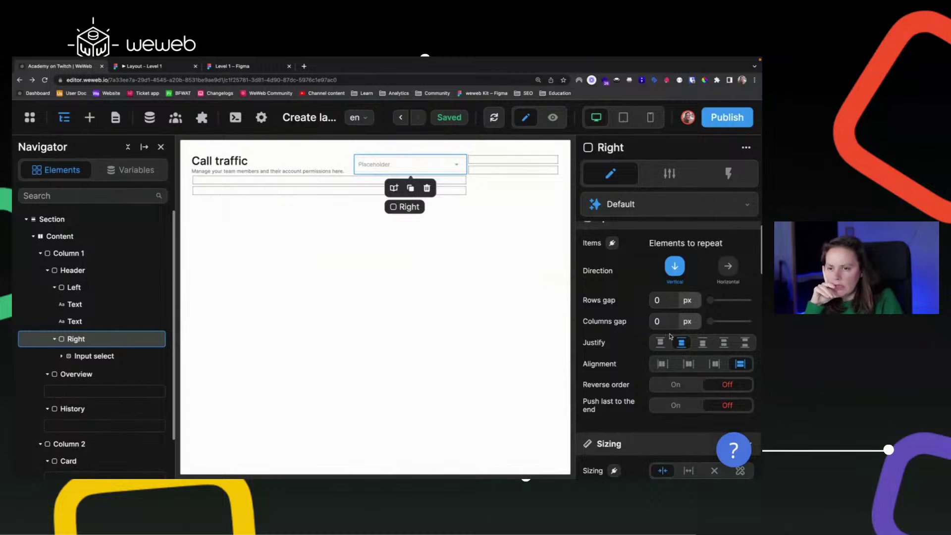
pyautogui.click(112, 292)
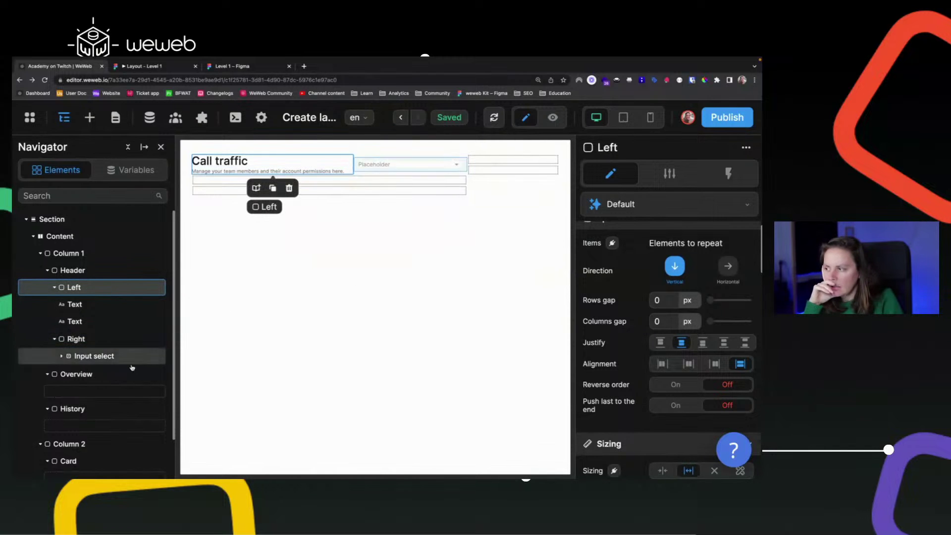
pyautogui.click(111, 339)
pyautogui.scroll(-1, 626, 413)
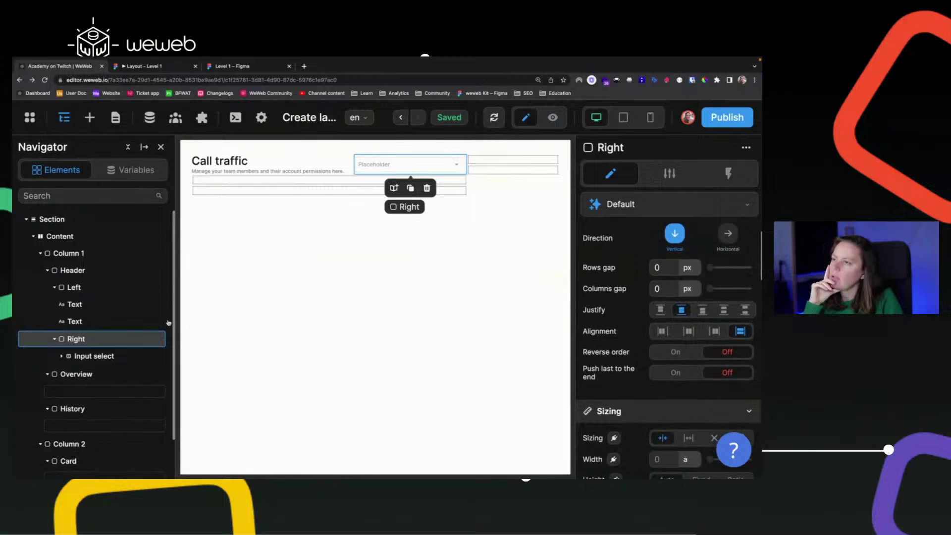
pyautogui.click(90, 357)
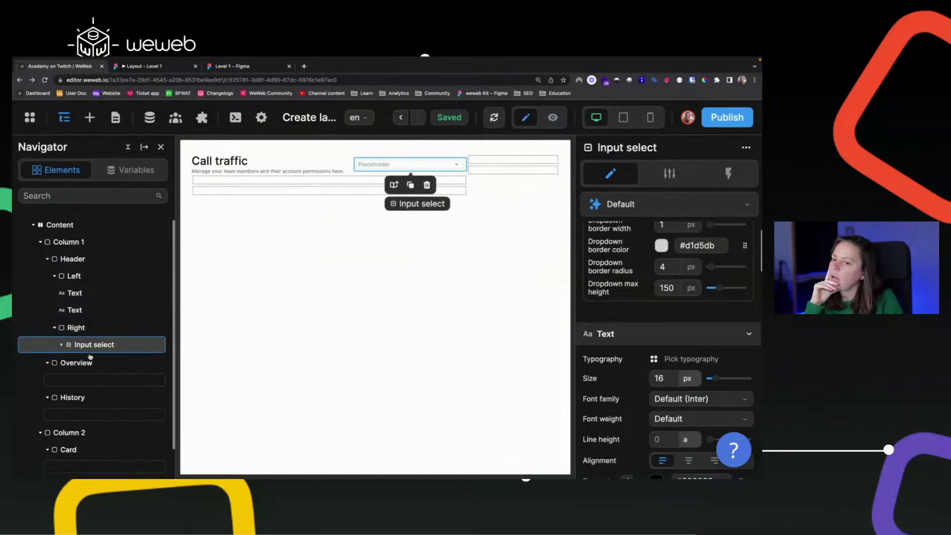
pyautogui.scroll(-5, 629, 389)
pyautogui.scroll(-8, 628, 389)
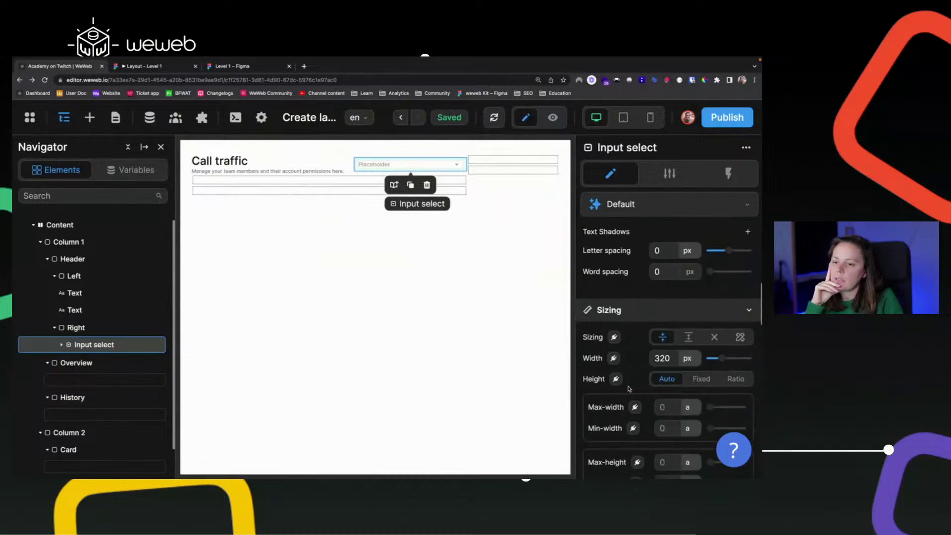
pyautogui.click(688, 358)
pyautogui.click(688, 388)
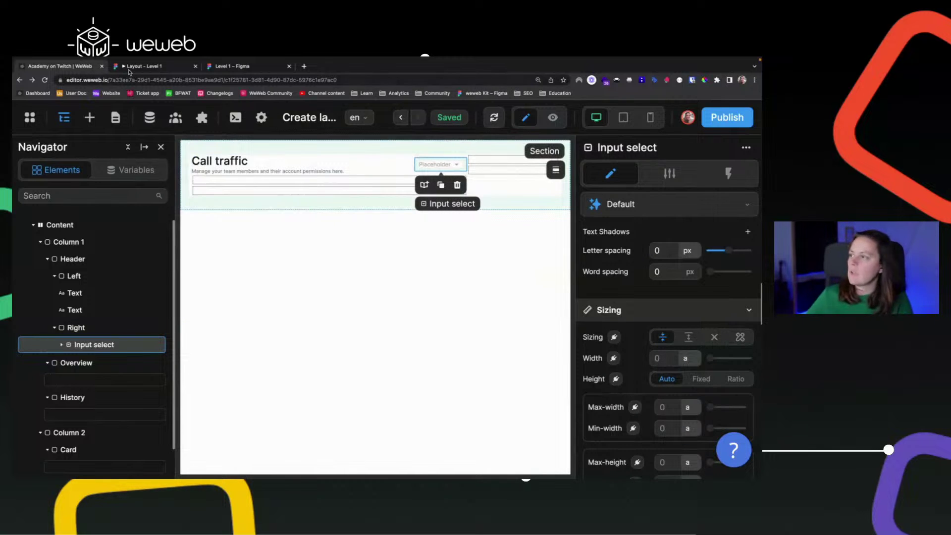
# - Inspect the This month button in the Figma design and set the Input select's corner radius to 8 px
pyautogui.click(143, 66)
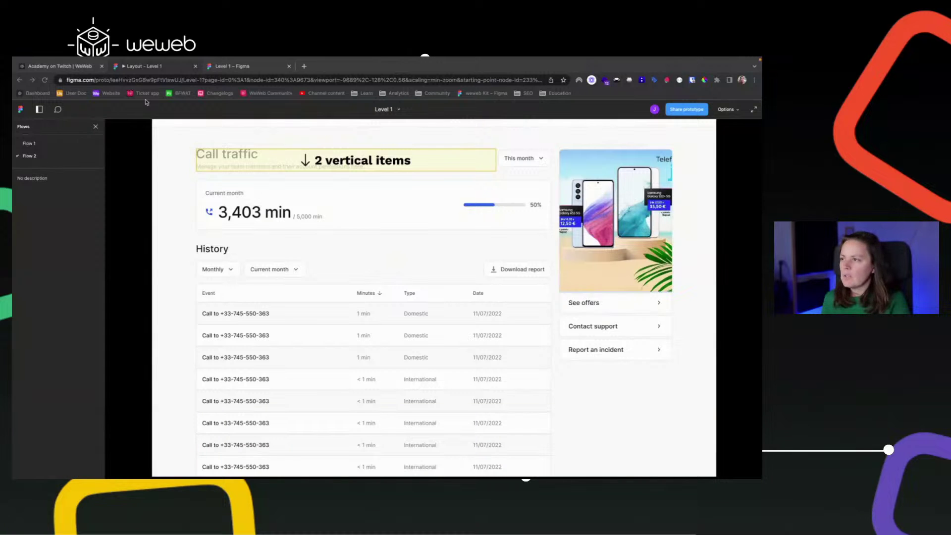
pyautogui.click(253, 67)
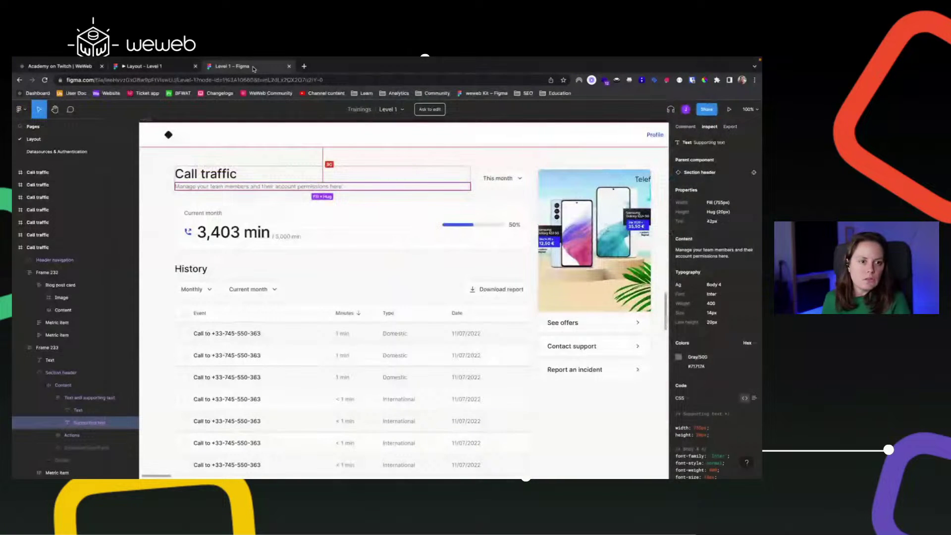
pyautogui.click(514, 175)
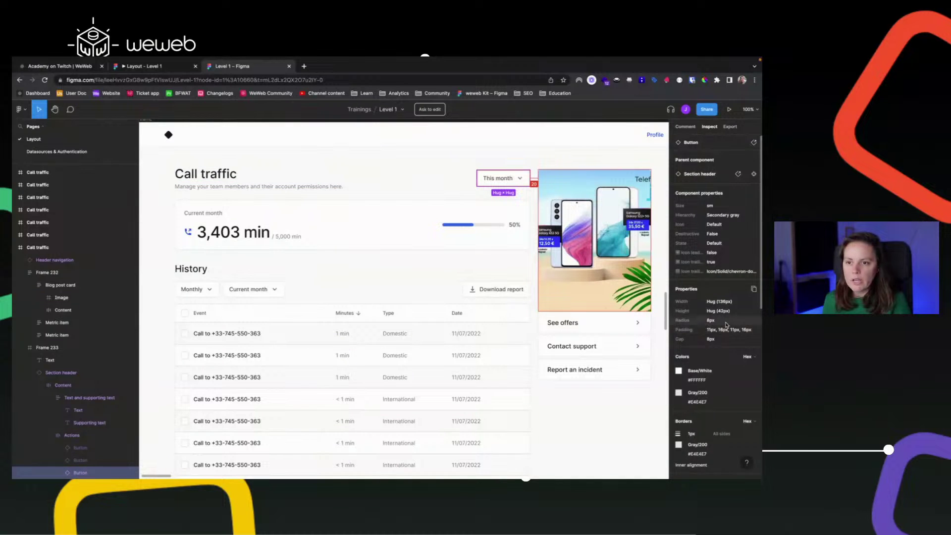
pyautogui.hotkey('ctrl', 'shift', 'Tab')
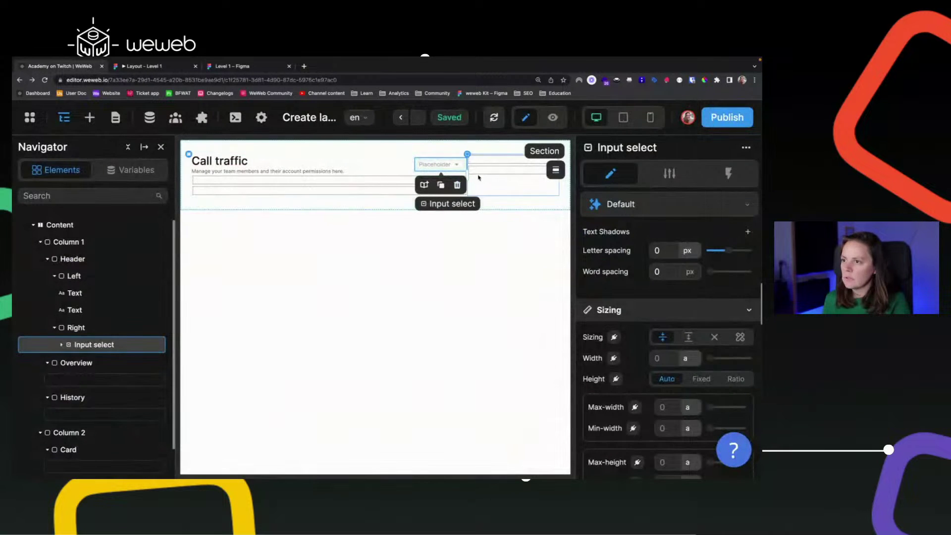
pyautogui.scroll(-5, 641, 371)
pyautogui.scroll(-8, 639, 371)
pyautogui.scroll(-3, 638, 372)
pyautogui.click(666, 380)
pyautogui.write('8')
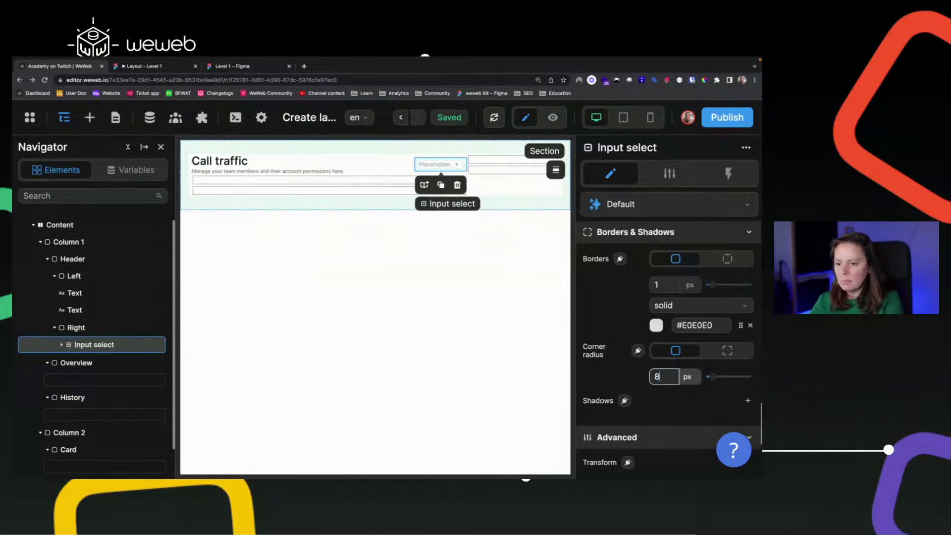
# - Check the button's padding in Figma, then set the Input select's vertical padding to 11 px and horizontal padding to 16 px
pyautogui.click(234, 68)
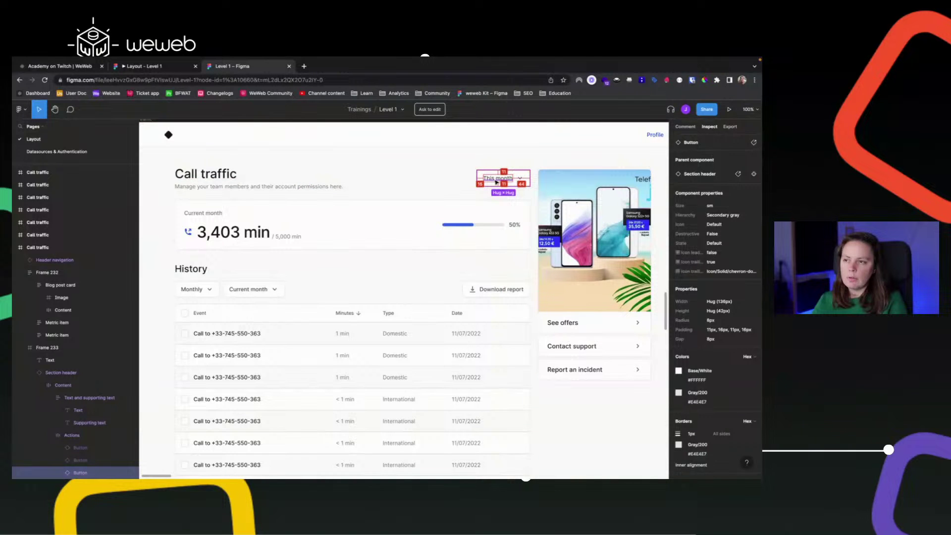
pyautogui.click(85, 69)
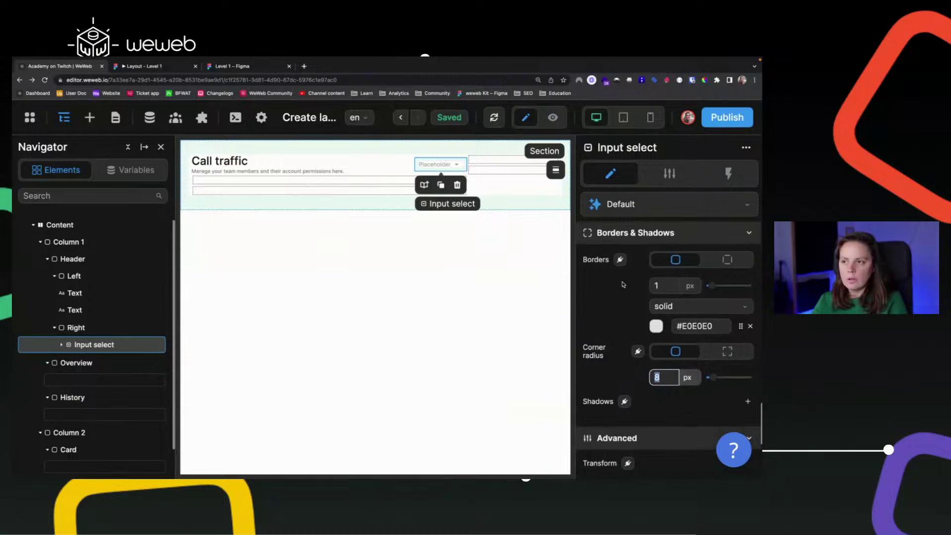
pyautogui.scroll(5, 624, 285)
pyautogui.scroll(4, 635, 342)
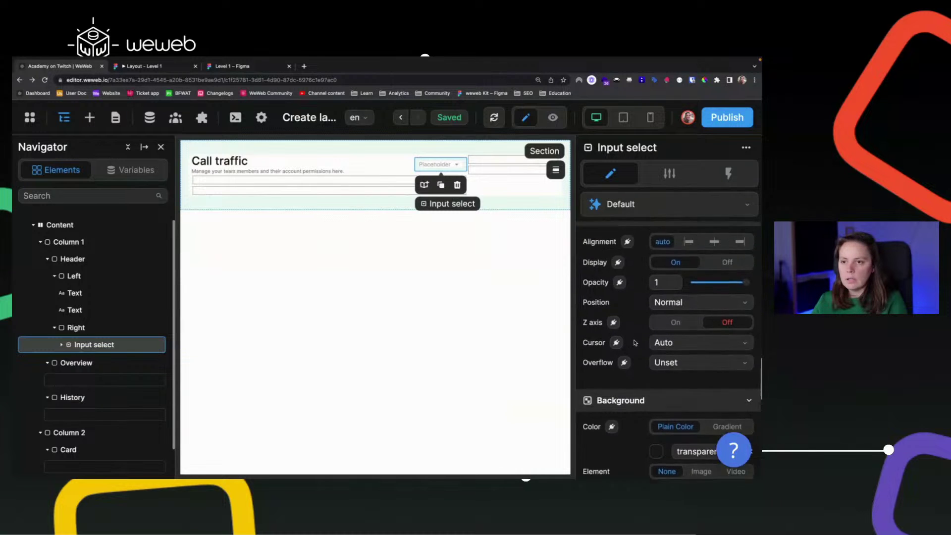
pyautogui.click(641, 309)
pyautogui.write('11')
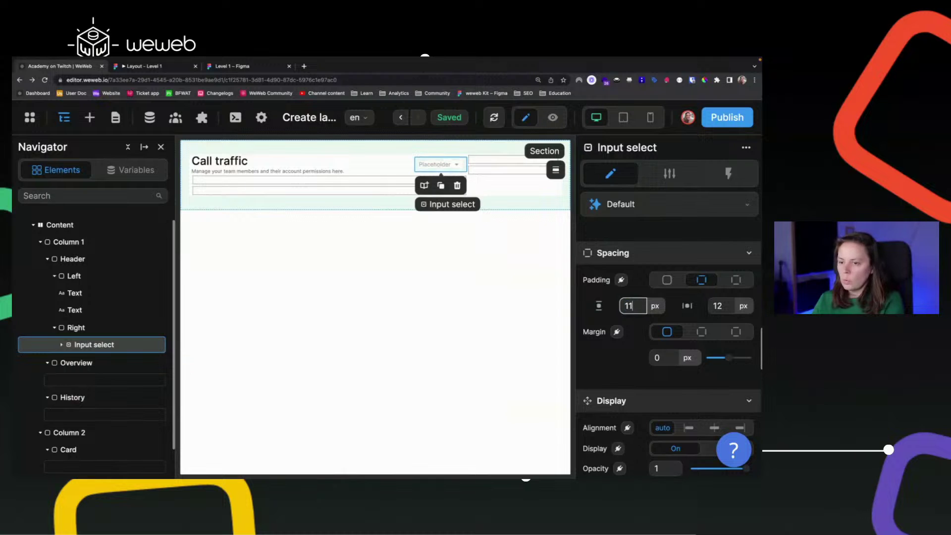
pyautogui.click(733, 306)
pyautogui.write('16')
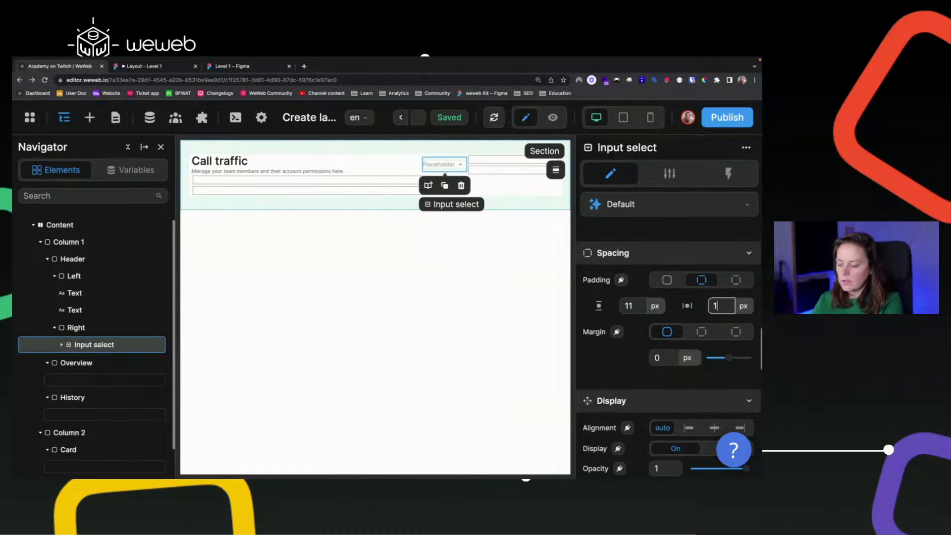
# - Find the select field's placeholder setting and change its English placeholder to "This month", matching the Figma design
pyautogui.click(425, 166)
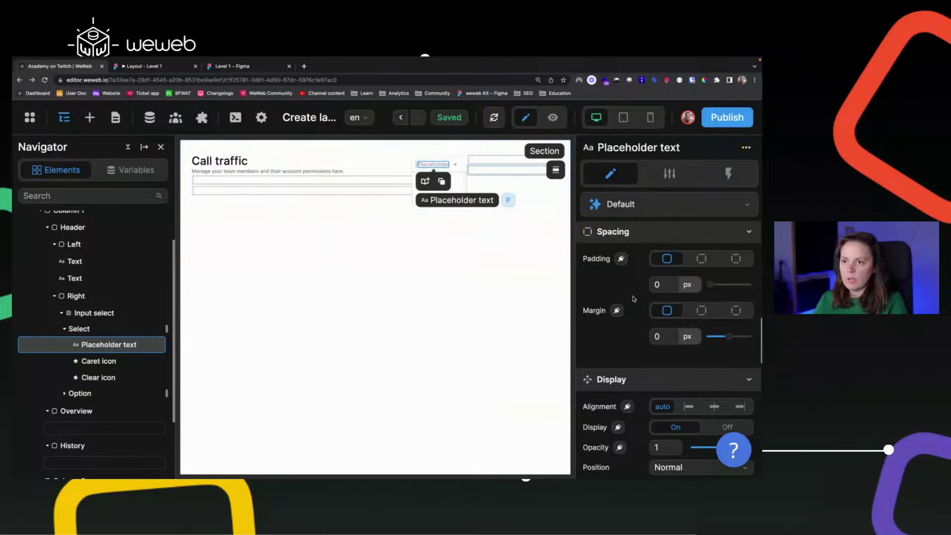
pyautogui.scroll(-10, 683, 256)
pyautogui.scroll(5, 683, 255)
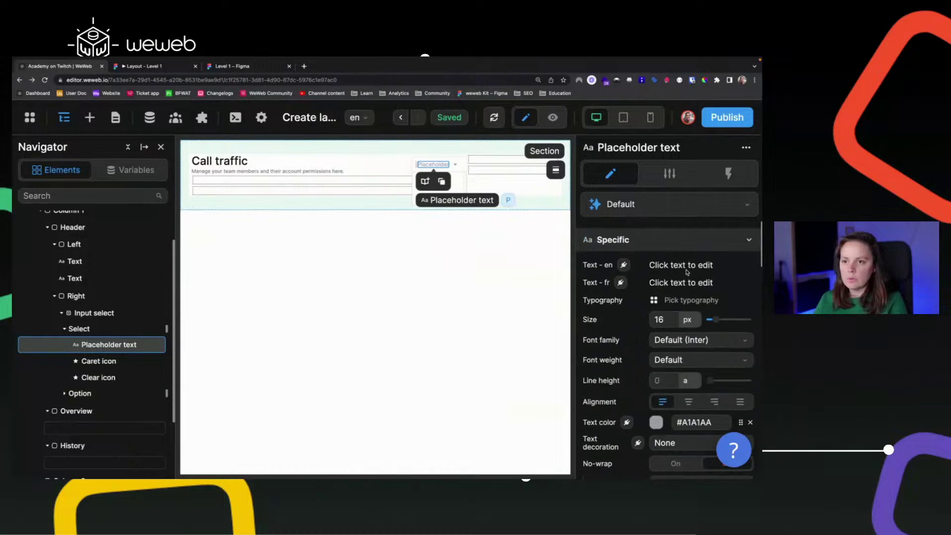
pyautogui.click(669, 173)
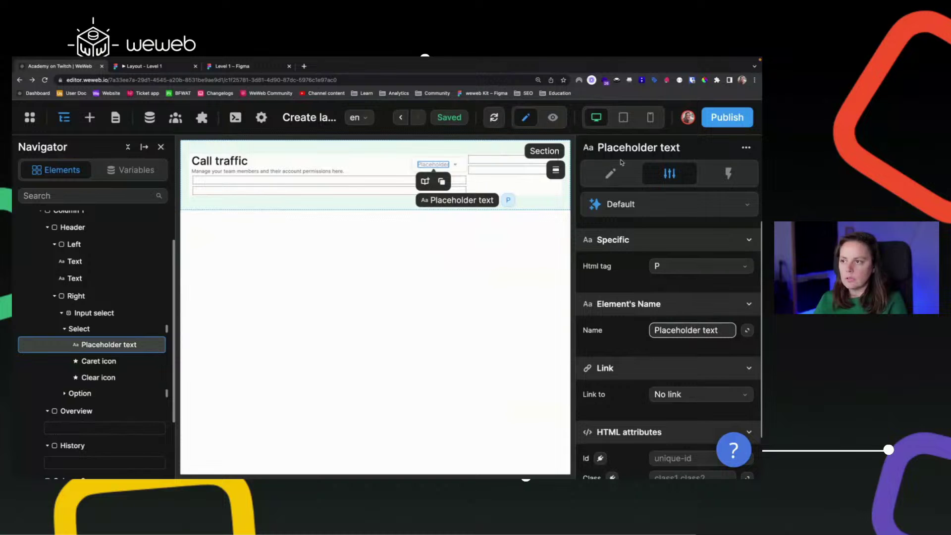
pyautogui.click(618, 174)
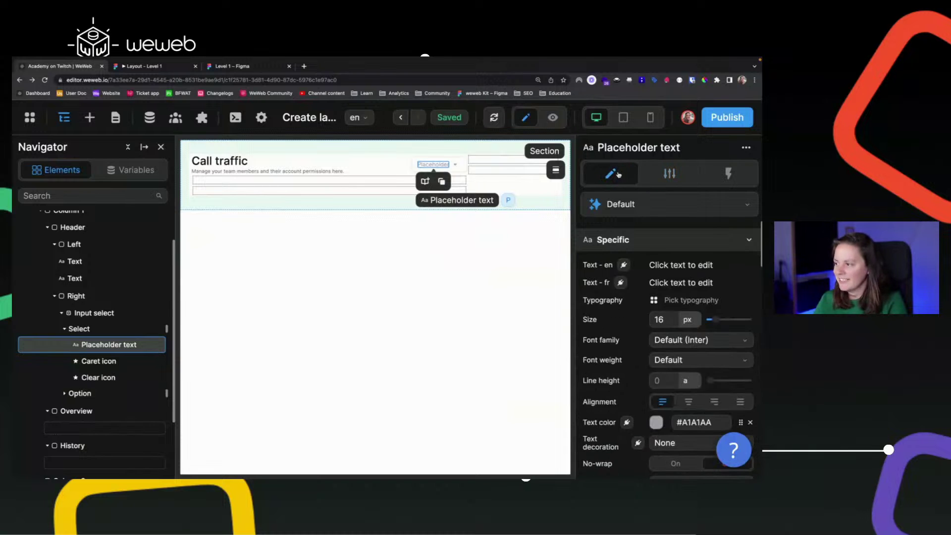
pyautogui.click(113, 315)
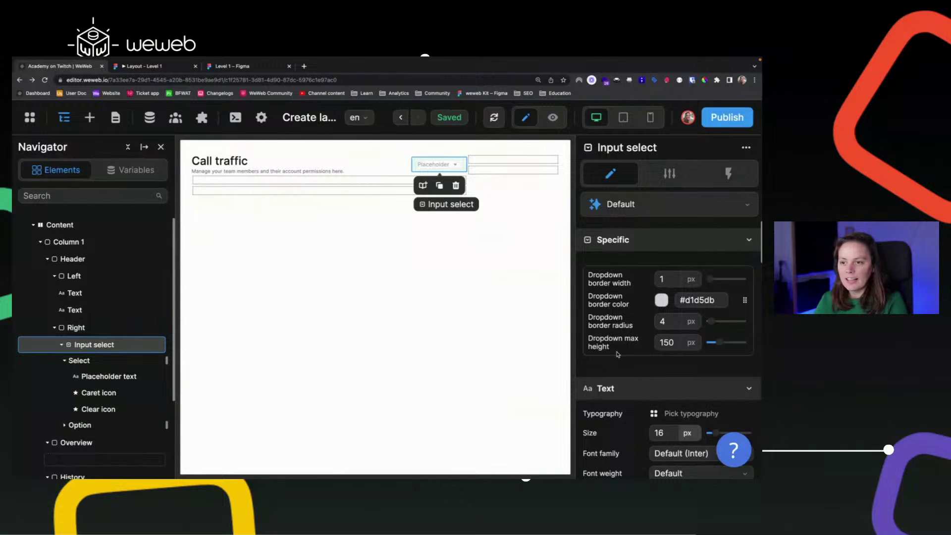
pyautogui.scroll(-5, 632, 386)
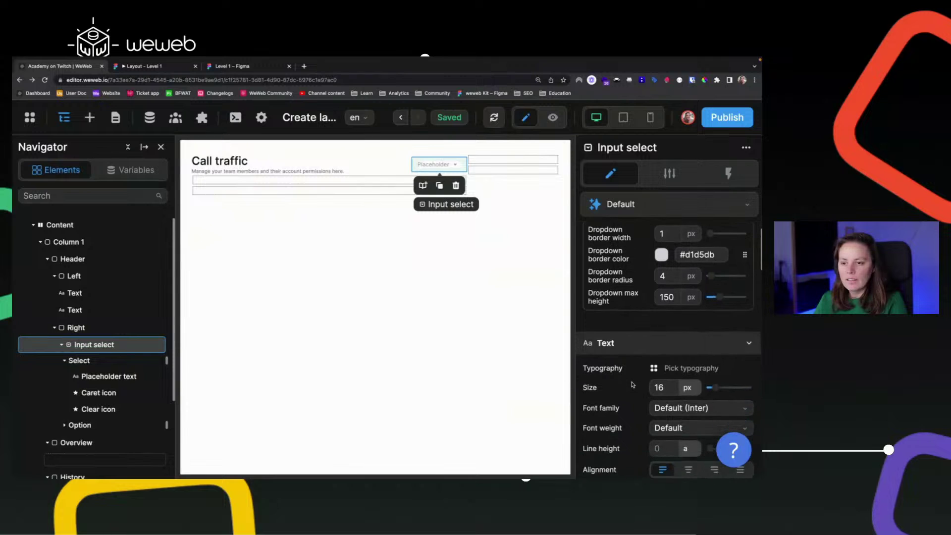
pyautogui.click(669, 174)
pyautogui.scroll(5, 626, 230)
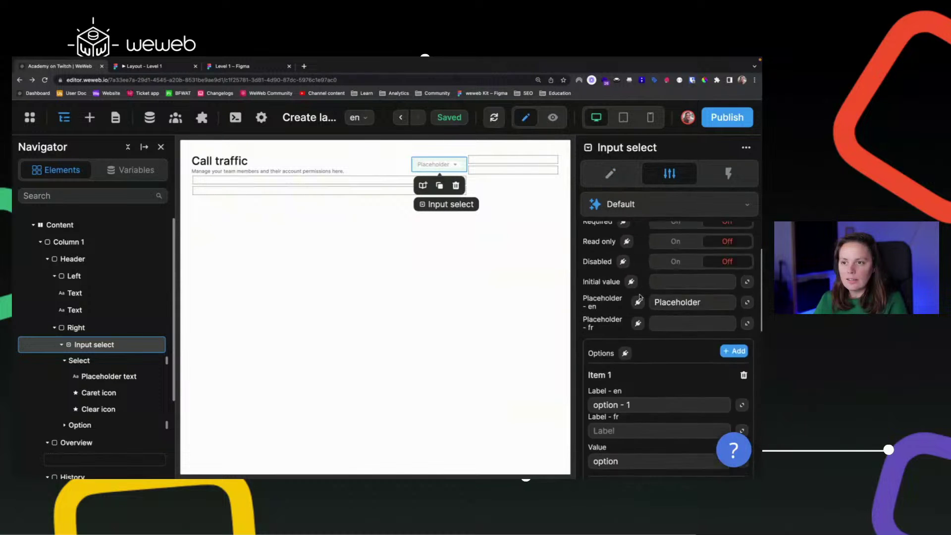
pyautogui.click(703, 389)
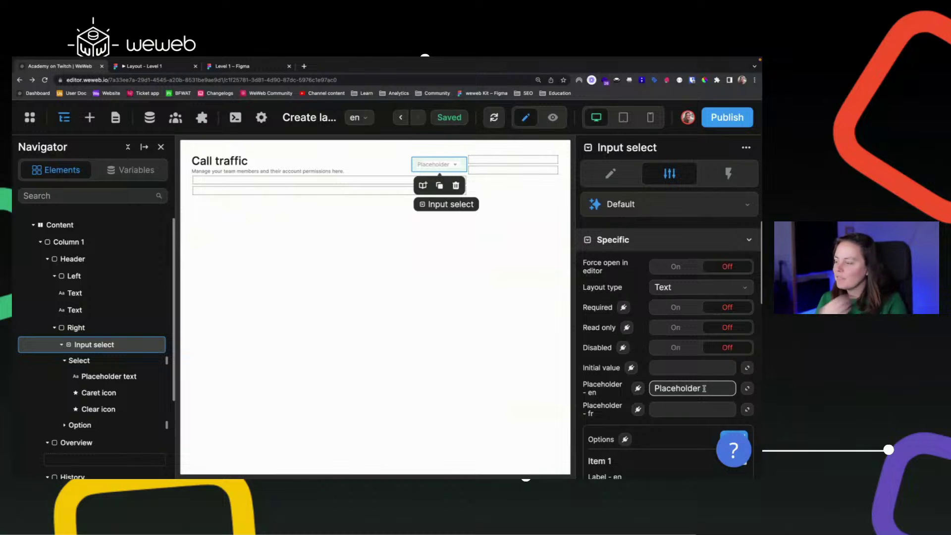
pyautogui.doubleClick(704, 389)
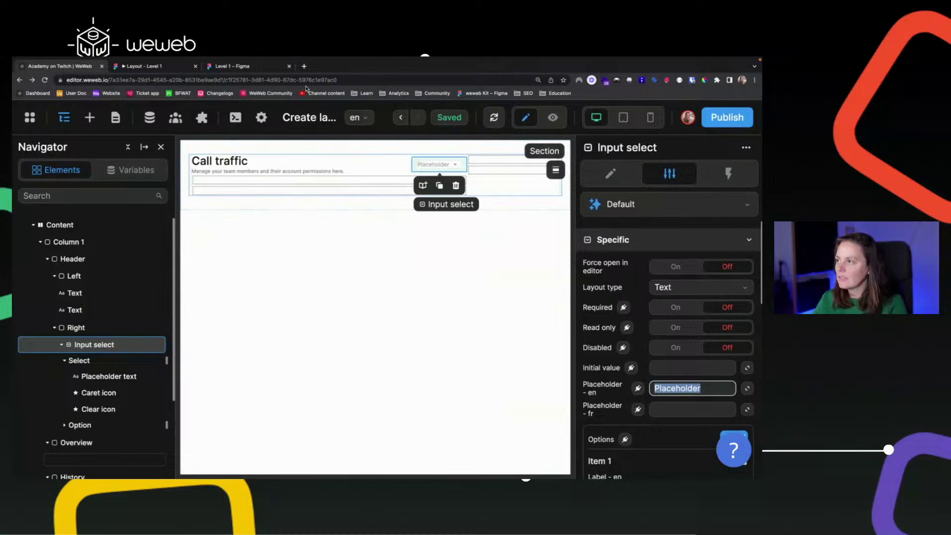
pyautogui.click(249, 69)
pyautogui.click(86, 69)
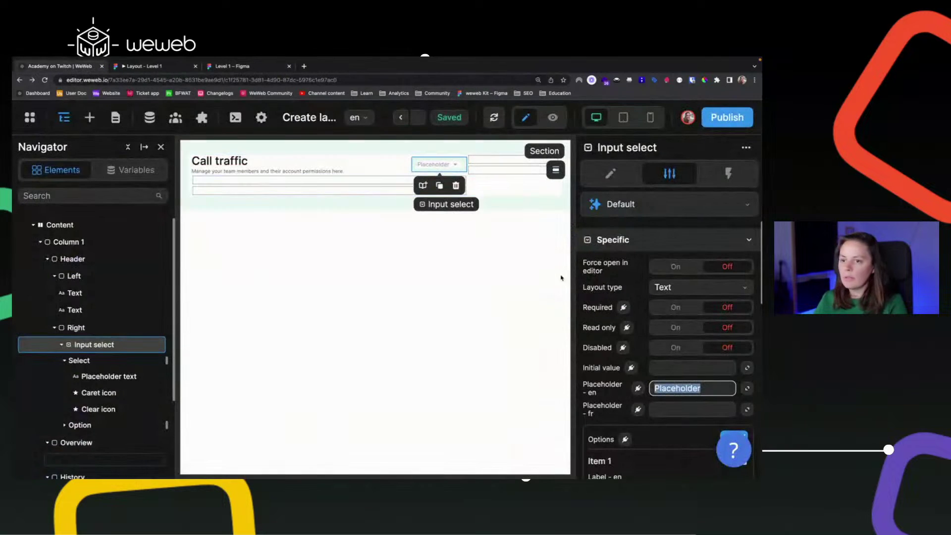
pyautogui.write('This month')
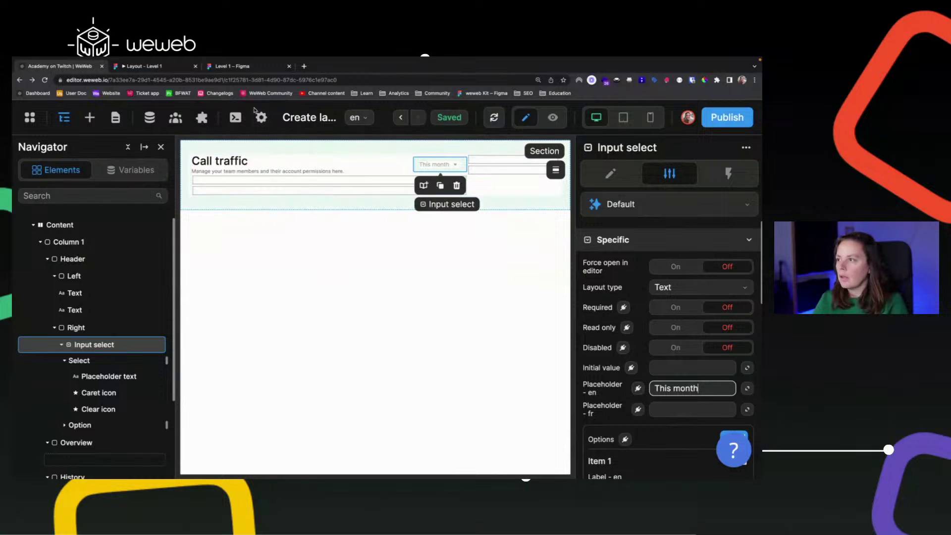
# - Inspect the This month label's text style in Figma, then browse the saved colours for the Placeholder text's text colour
pyautogui.click(259, 71)
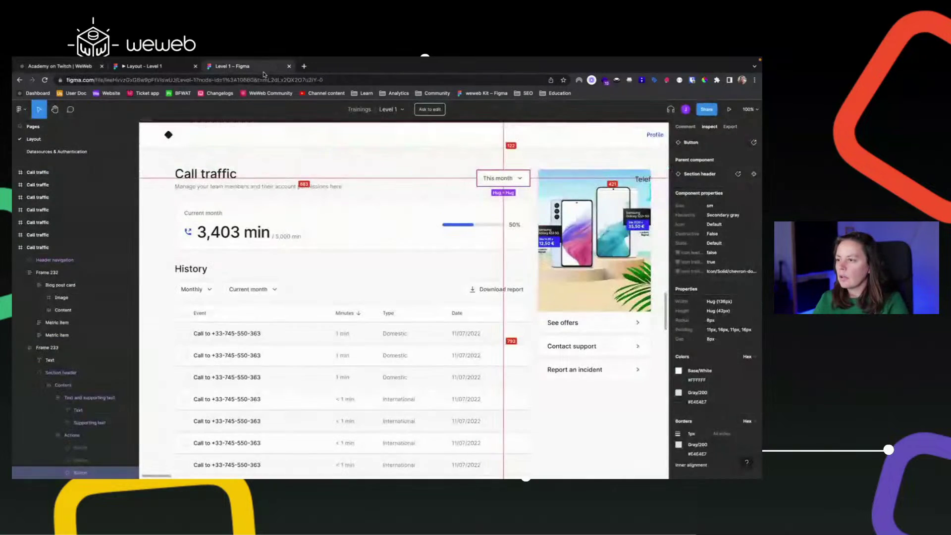
pyautogui.doubleClick(509, 179)
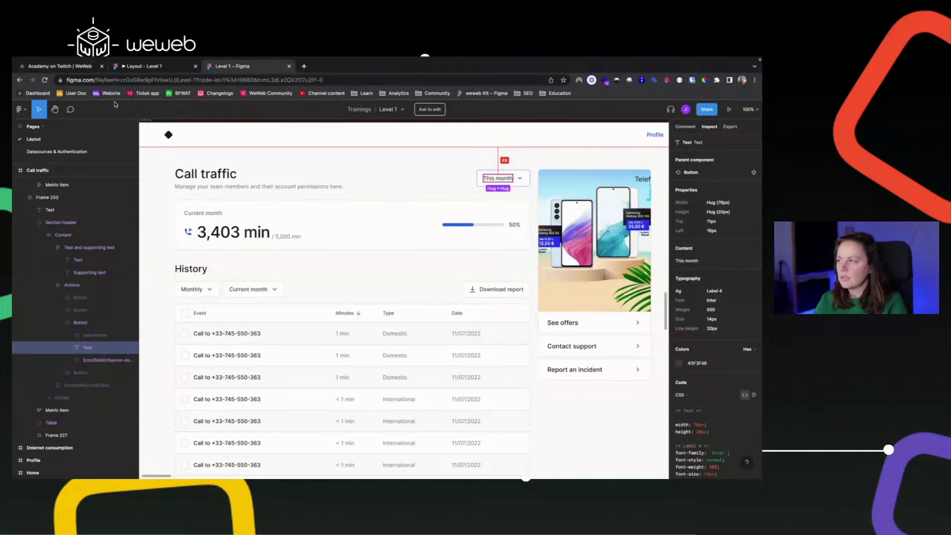
pyautogui.click(85, 67)
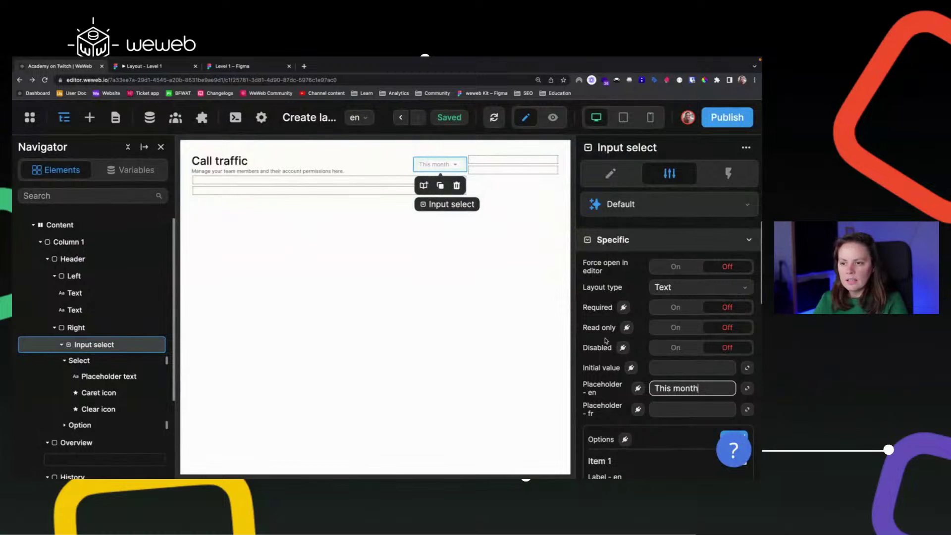
pyautogui.scroll(-2, 599, 363)
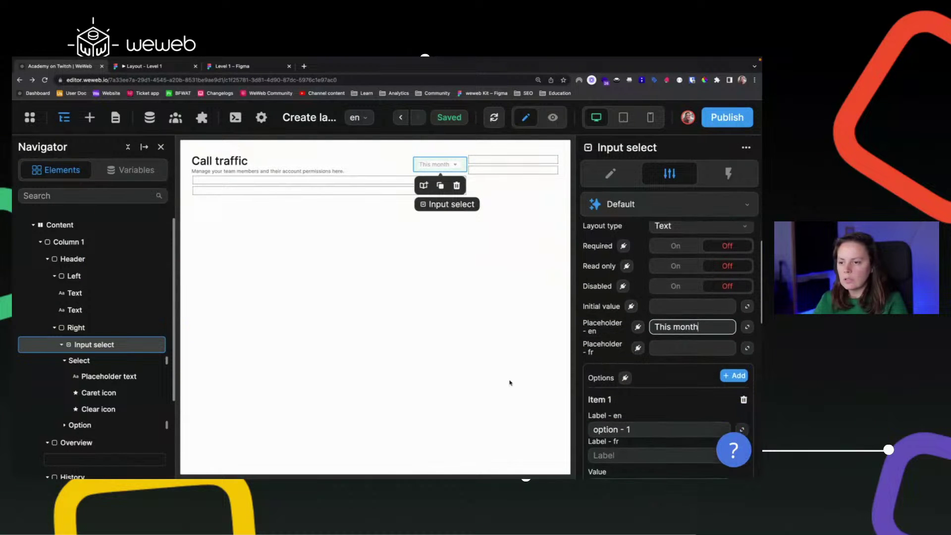
pyautogui.click(95, 378)
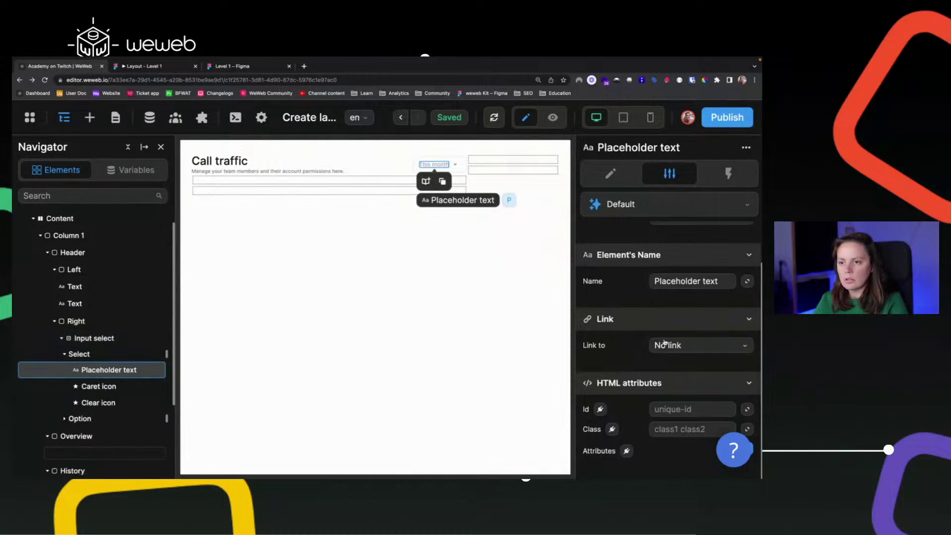
pyautogui.click(615, 180)
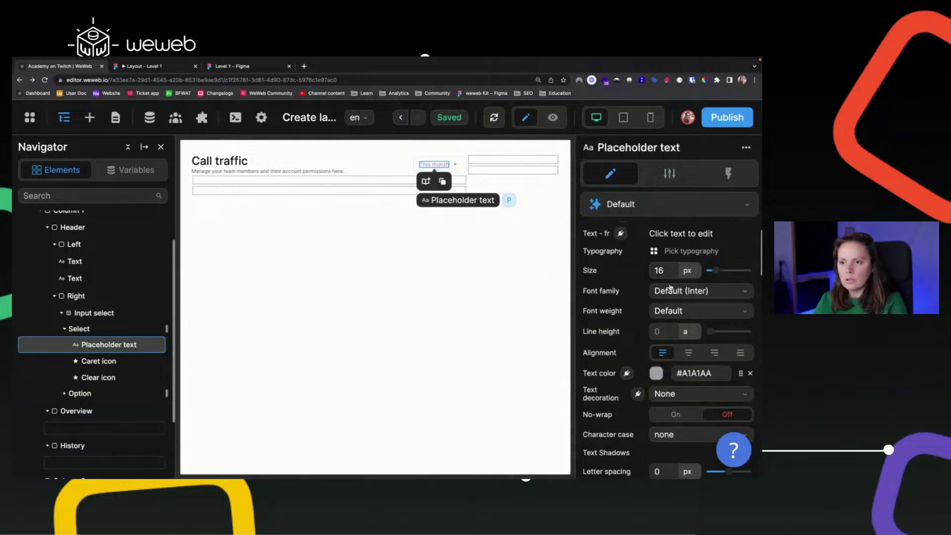
pyautogui.click(701, 374)
pyautogui.click(522, 374)
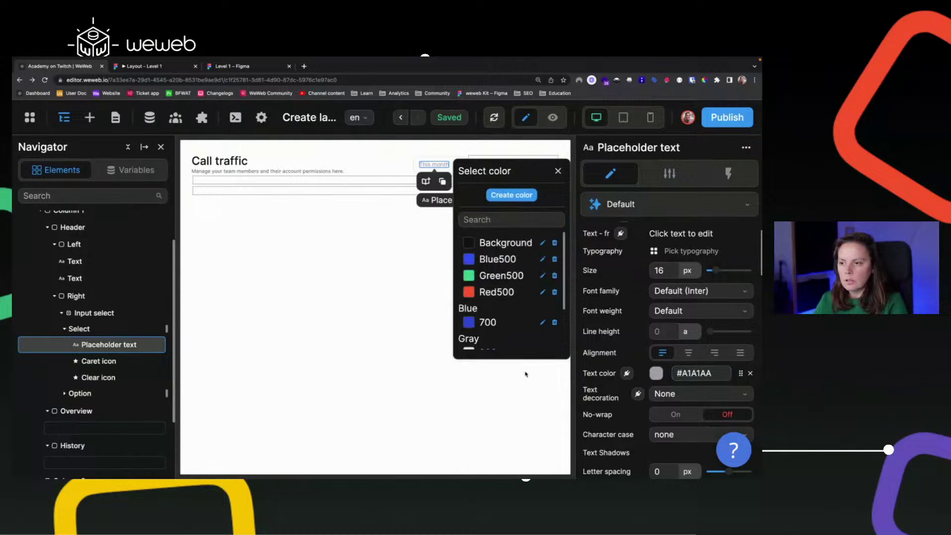
pyautogui.scroll(-3, 511, 311)
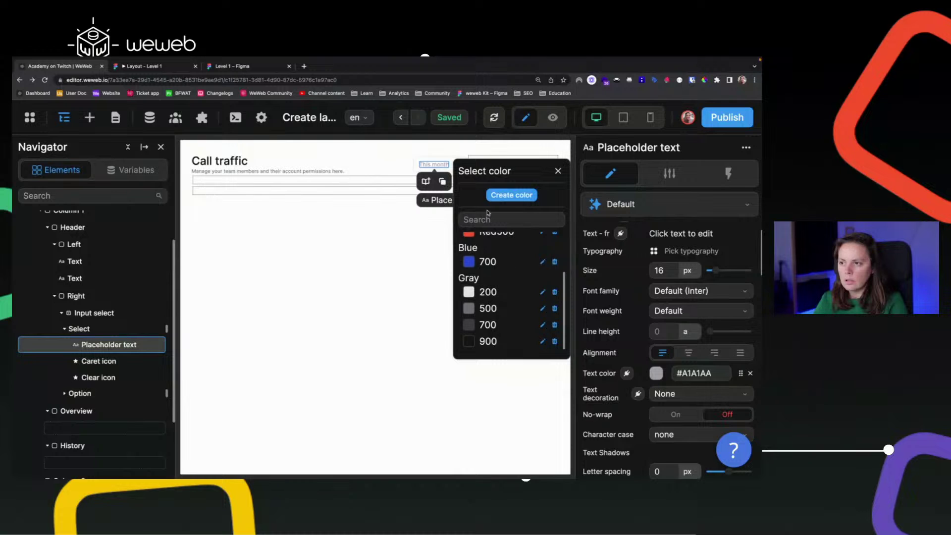
# - Create a design-system colour named Gray with hex #3F3F46 and apply it to the Placeholder text
pyautogui.click(509, 196)
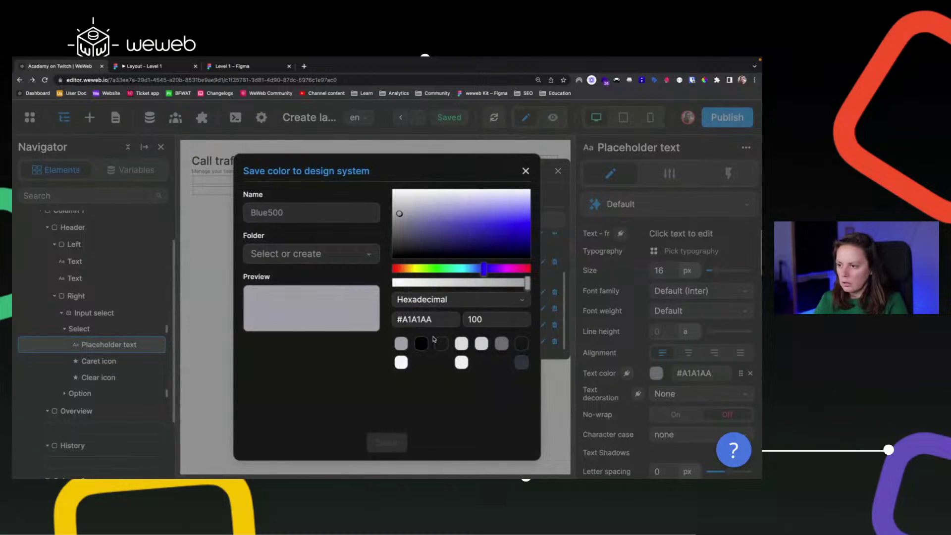
pyautogui.click(438, 320)
pyautogui.write('#')
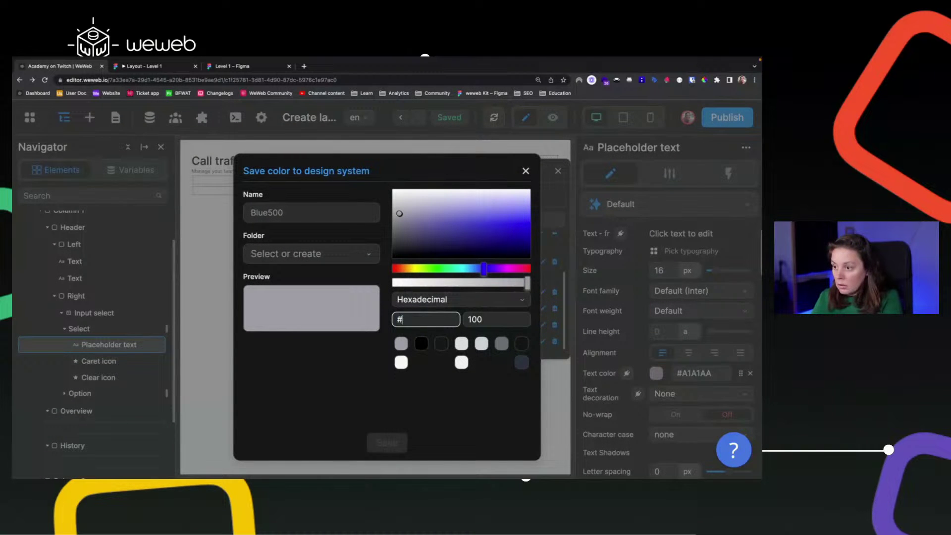
pyautogui.write('3F3F46')
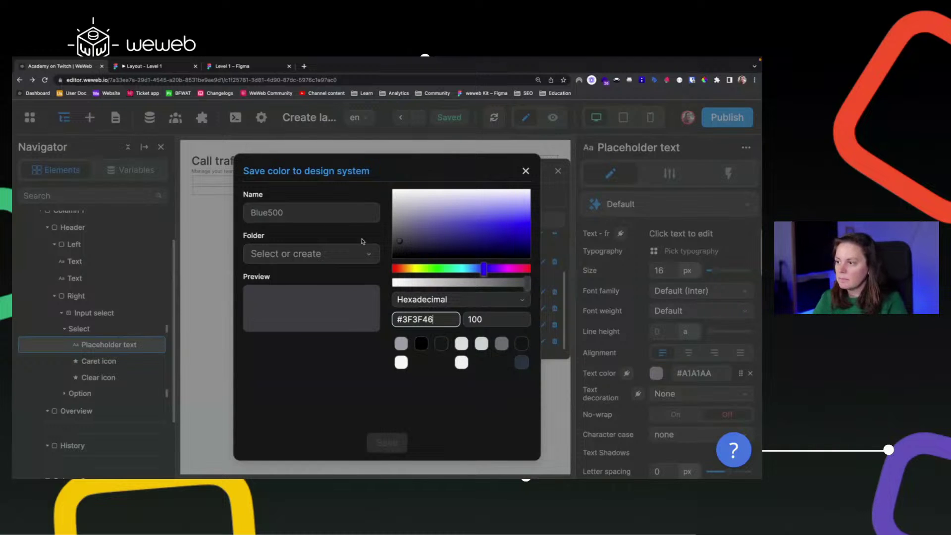
pyautogui.click(356, 213)
pyautogui.write('Gray')
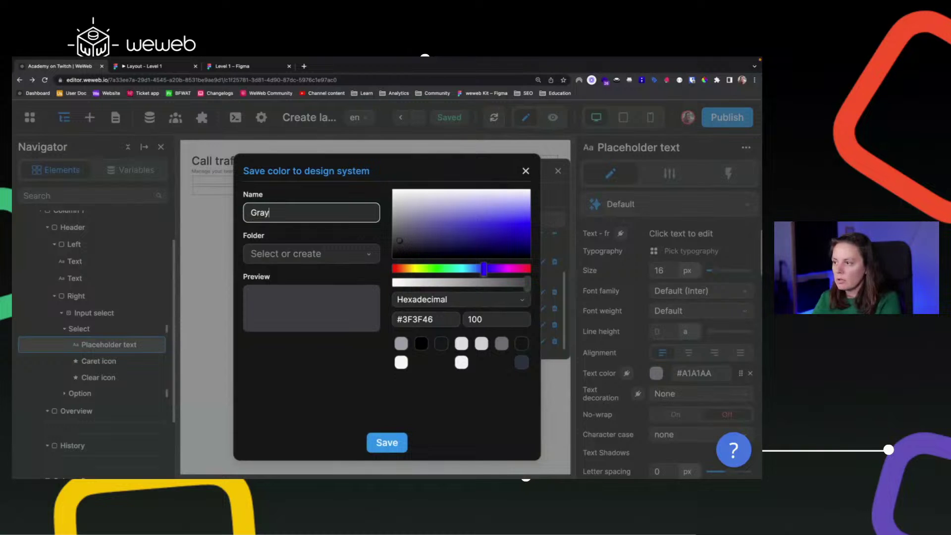
pyautogui.click(387, 442)
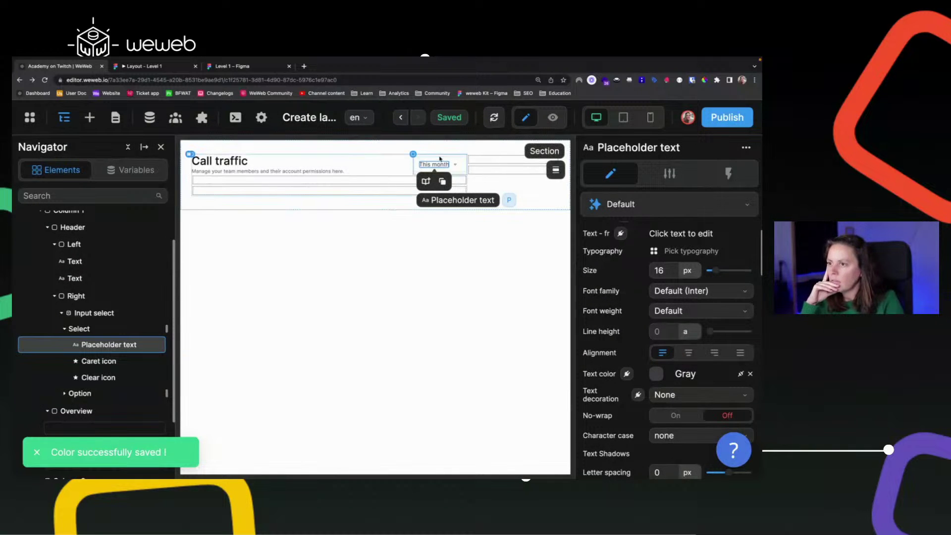
# - Apply the saved design-system colour Gray to the select field's Caret icon
pyautogui.click(456, 165)
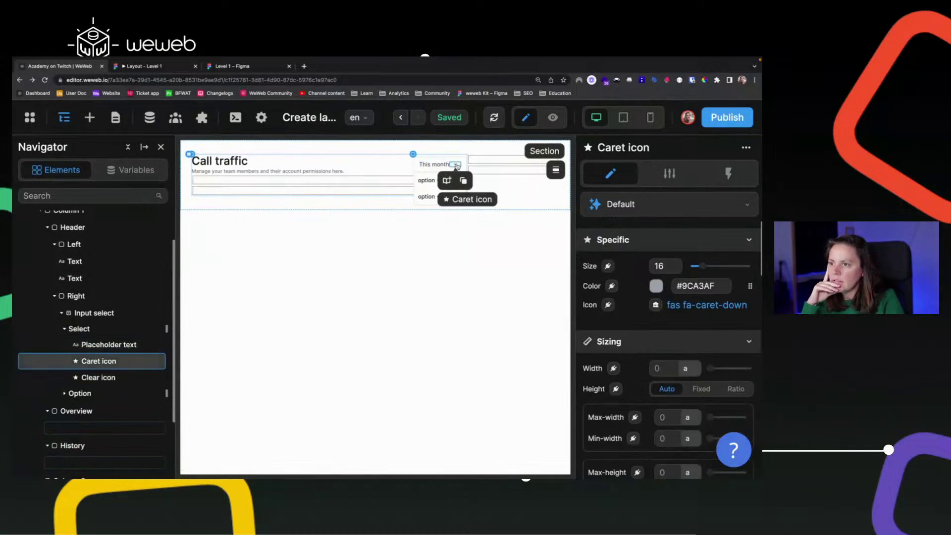
pyautogui.click(697, 286)
pyautogui.click(544, 372)
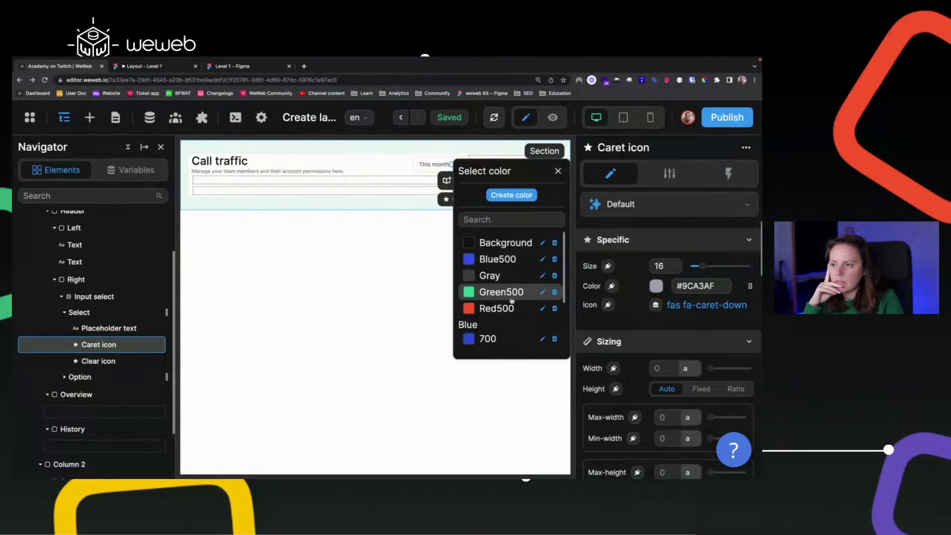
pyautogui.click(511, 278)
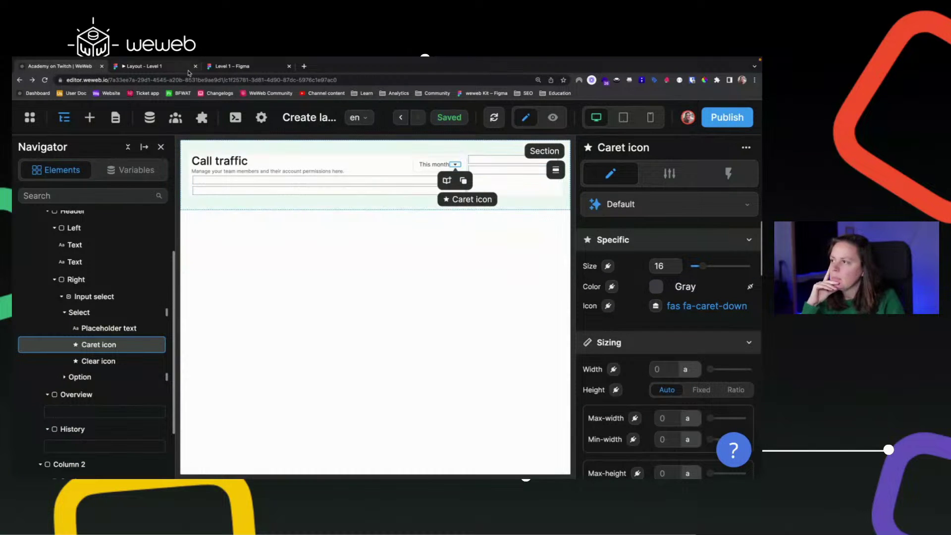
# - Check the dropdown arrow in the Figma design, then replace the Caret icon with the single downward chevron from Hero Icons
pyautogui.hotkey('ctrl', 'Tab')
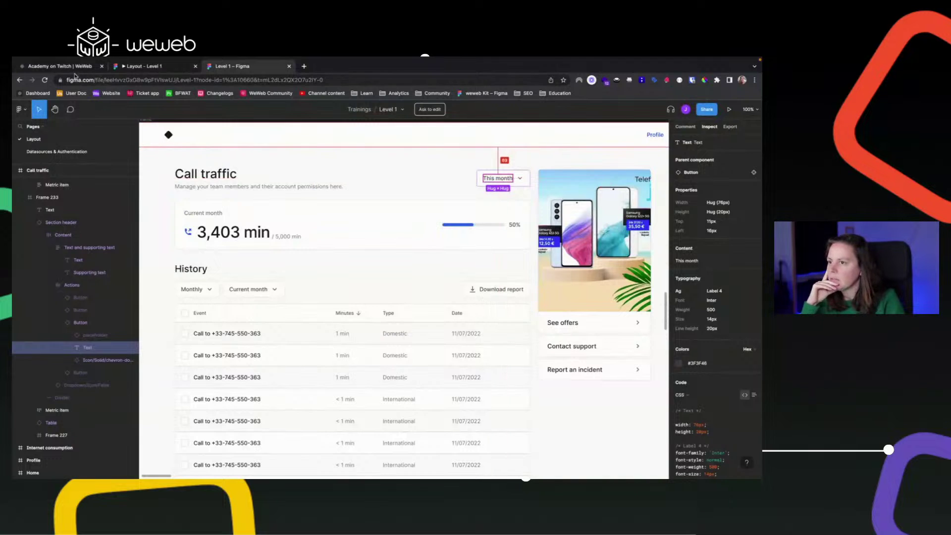
pyautogui.hotkey('ctrl', 'shift', 'Tab')
pyautogui.click(718, 310)
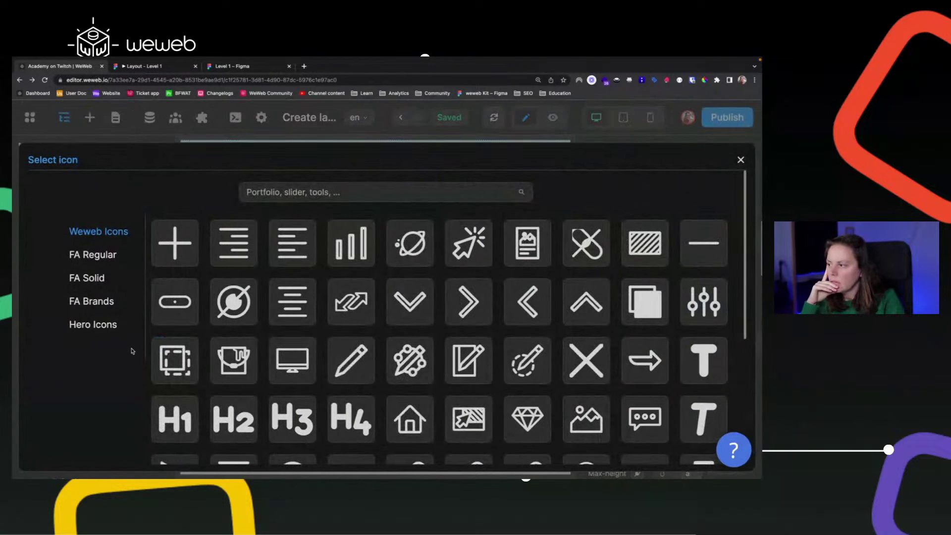
pyautogui.click(113, 325)
pyautogui.click(369, 192)
pyautogui.write('chev')
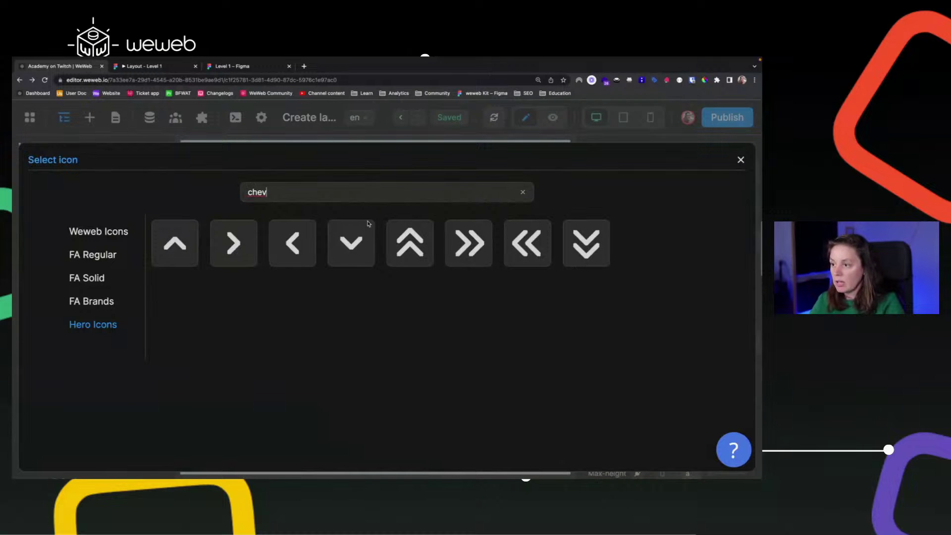
pyautogui.click(353, 247)
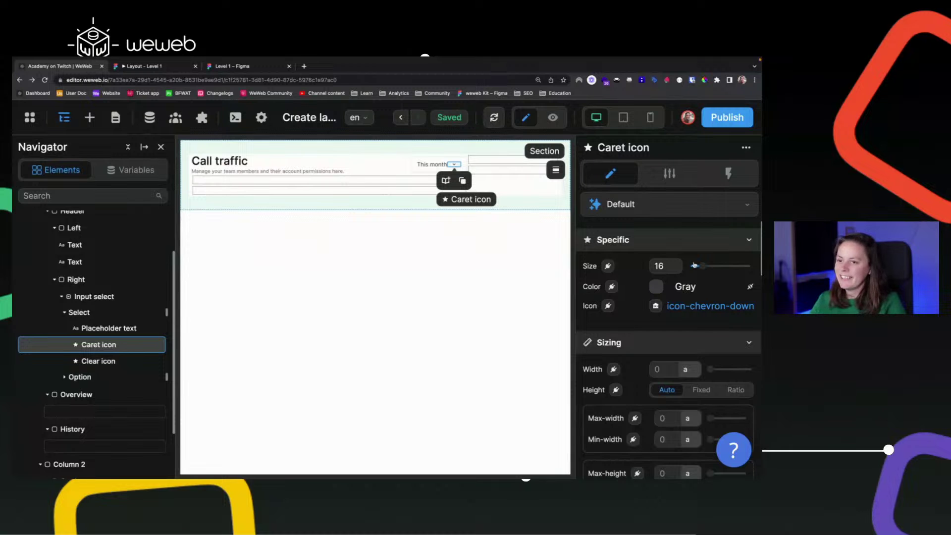
pyautogui.click(726, 310)
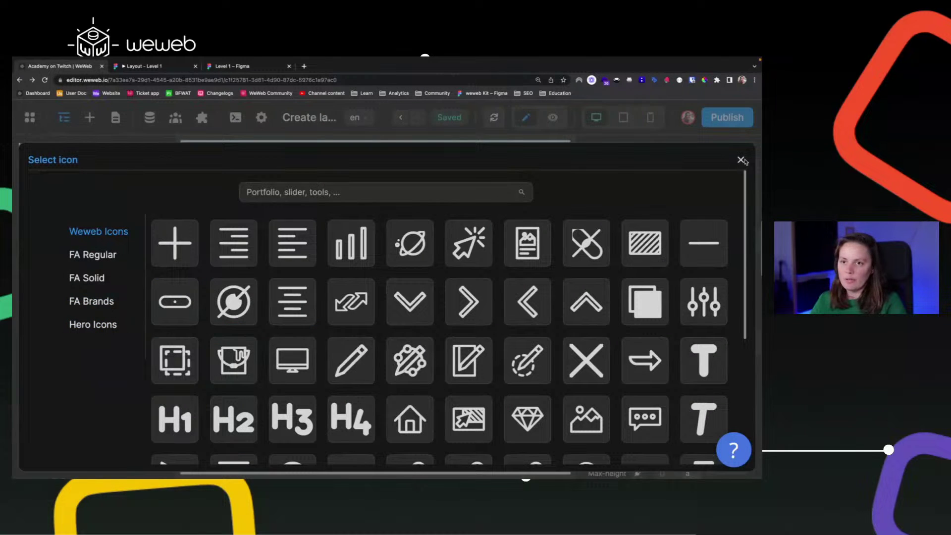
pyautogui.click(740, 161)
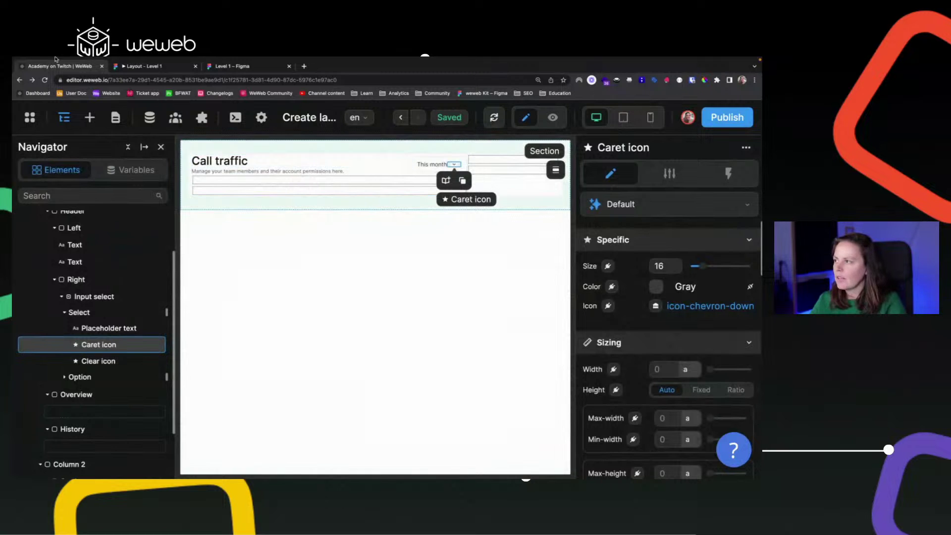
# - Select the Input select in WeWeb and check the This month label's typography in the Figma design
pyautogui.click(254, 69)
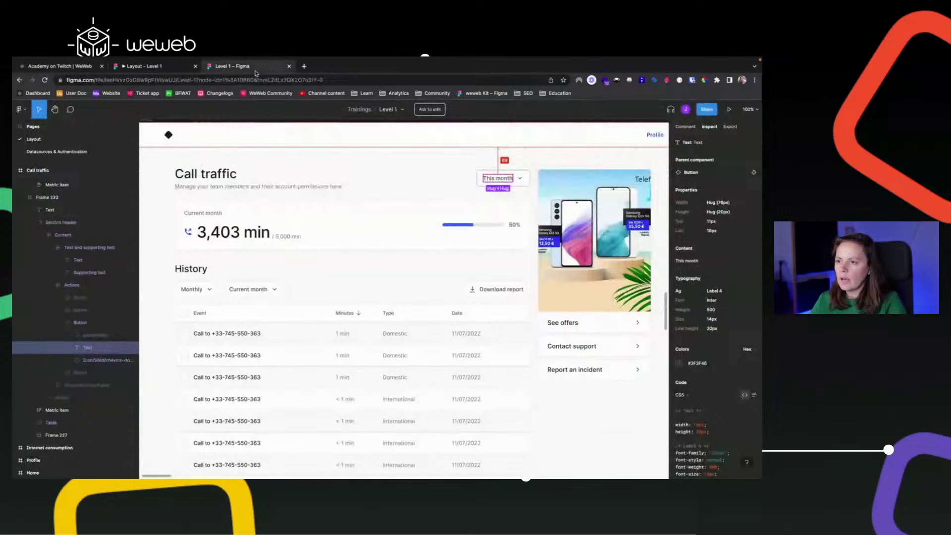
pyautogui.click(67, 67)
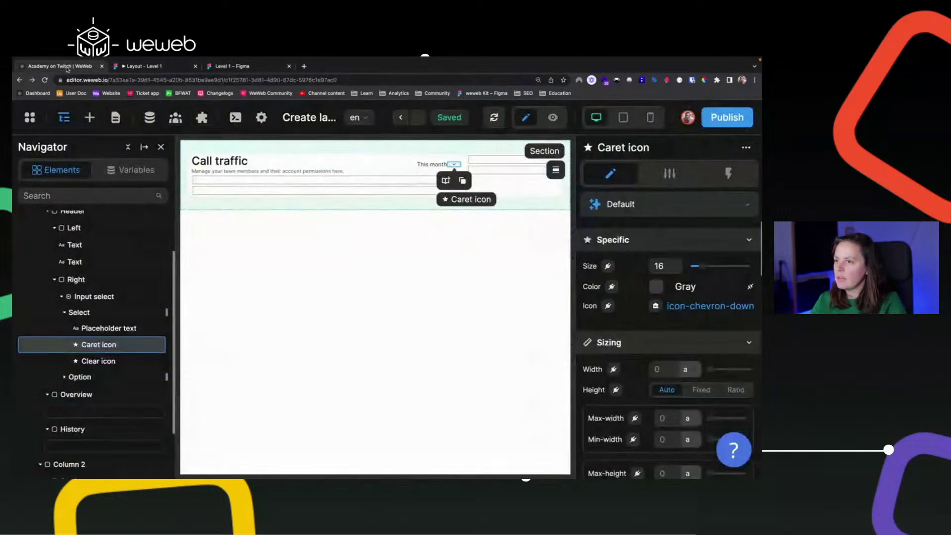
pyautogui.click(428, 162)
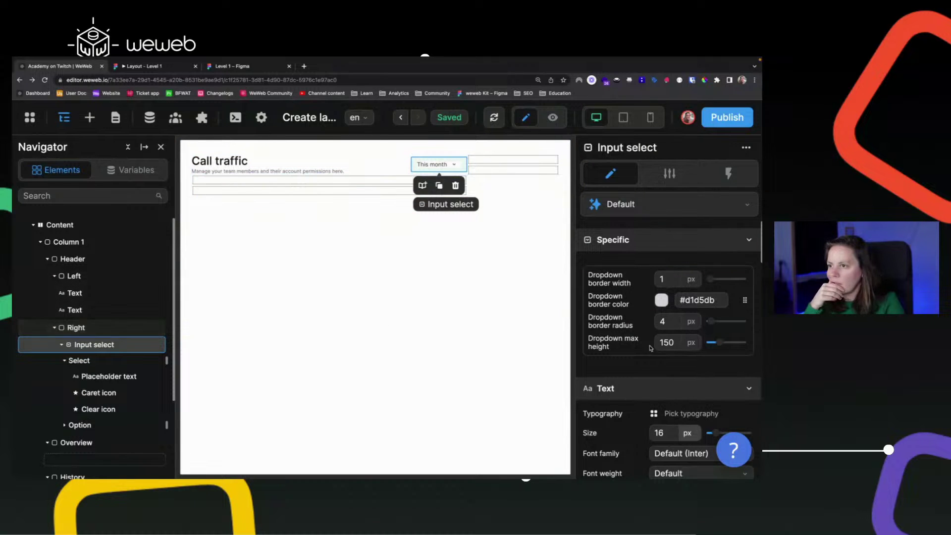
pyautogui.scroll(-2, 626, 363)
pyautogui.scroll(2, 627, 363)
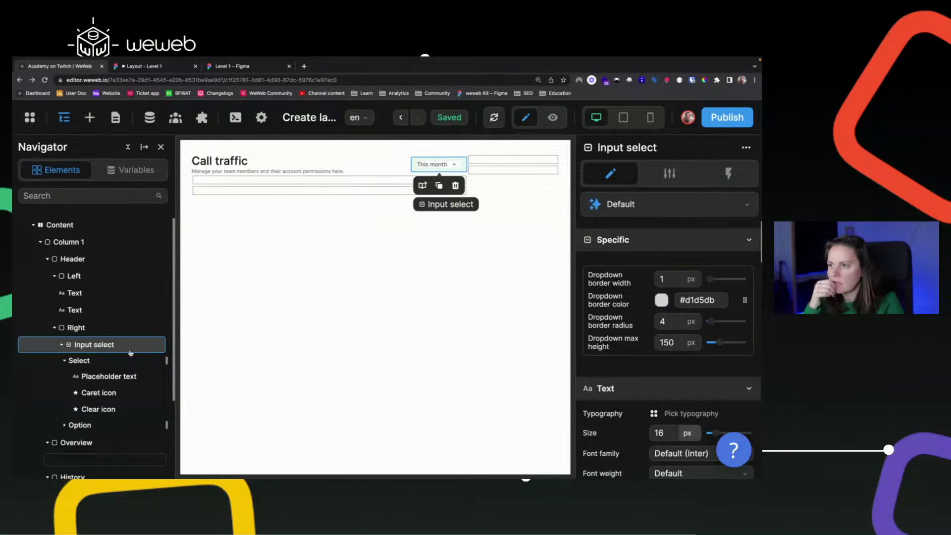
pyautogui.click(239, 65)
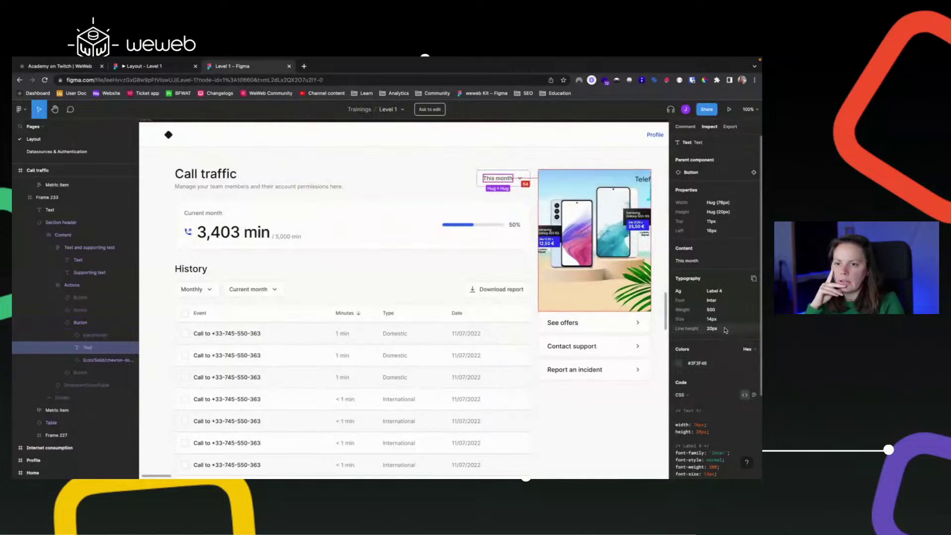
pyautogui.scroll(-1, 723, 323)
pyautogui.click(78, 67)
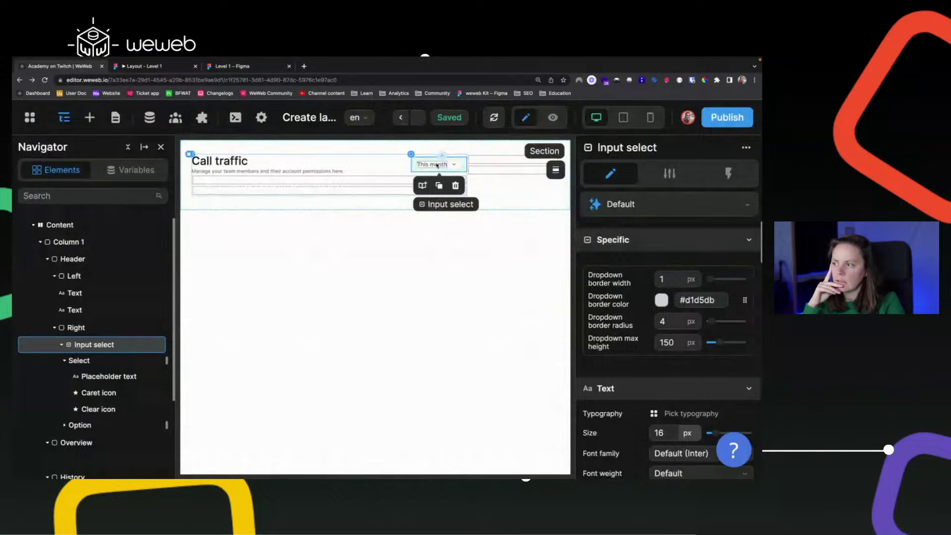
# - Set the Input select's text size to 14 px and its line height to 20 px
pyautogui.scroll(-5, 622, 346)
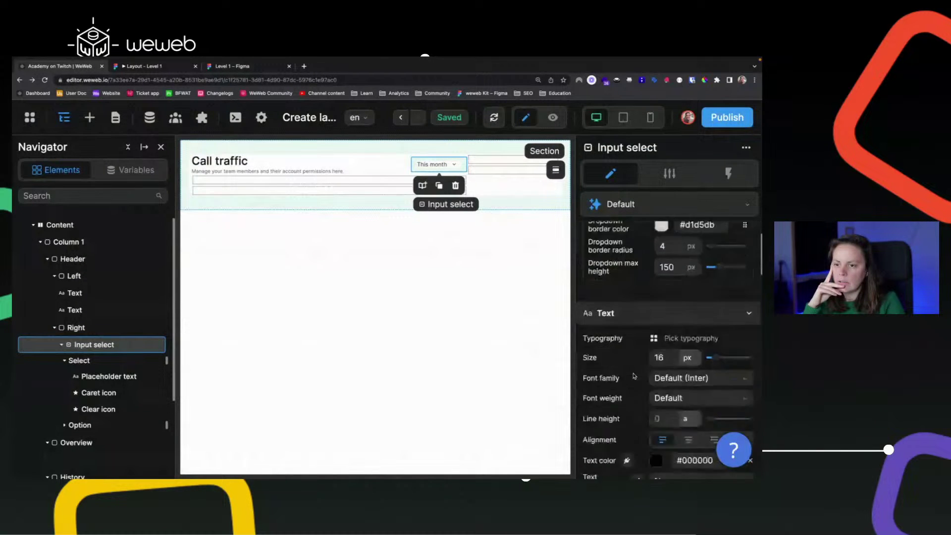
pyautogui.click(666, 264)
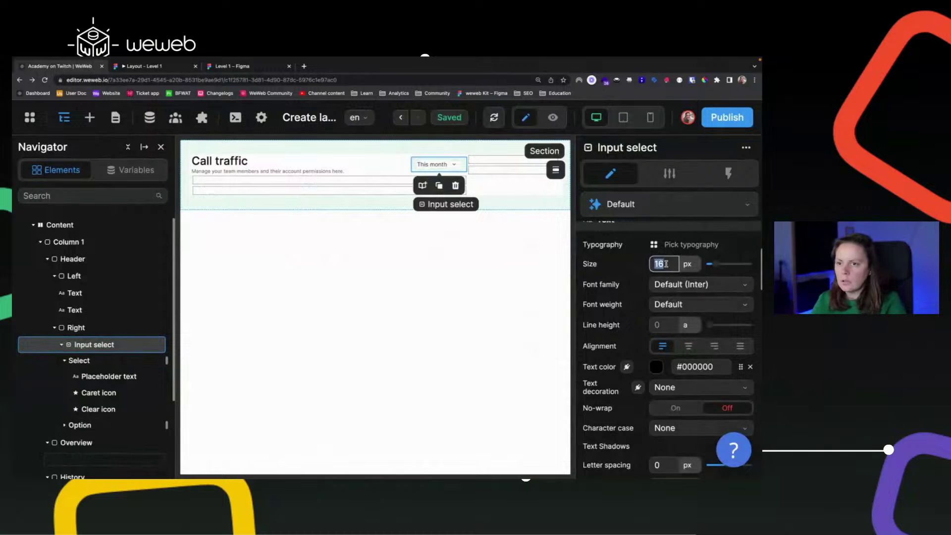
pyautogui.write('14')
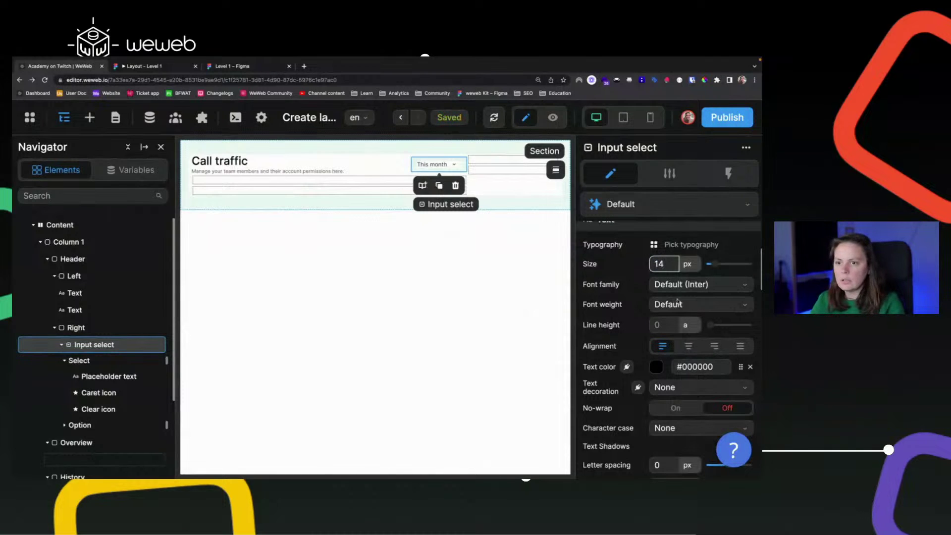
pyautogui.click(684, 325)
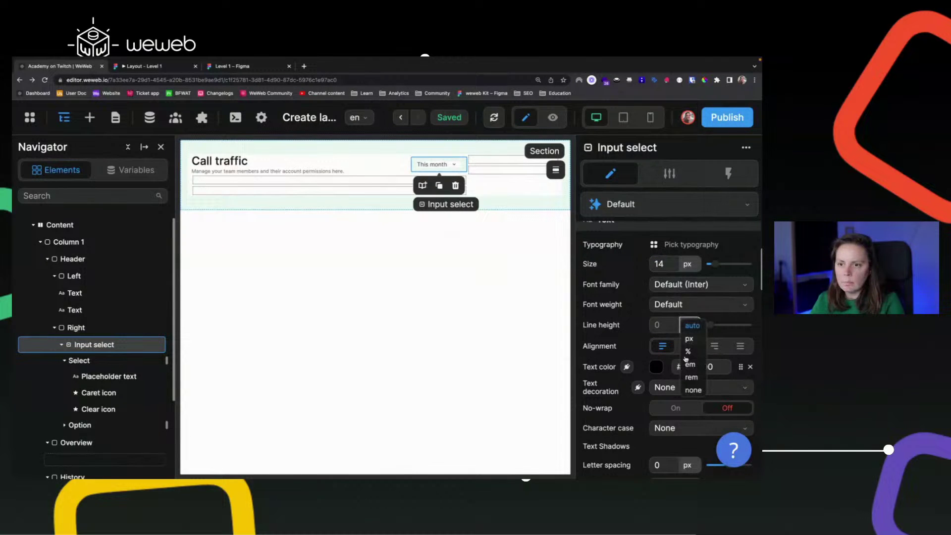
pyautogui.click(689, 339)
pyautogui.write('20')
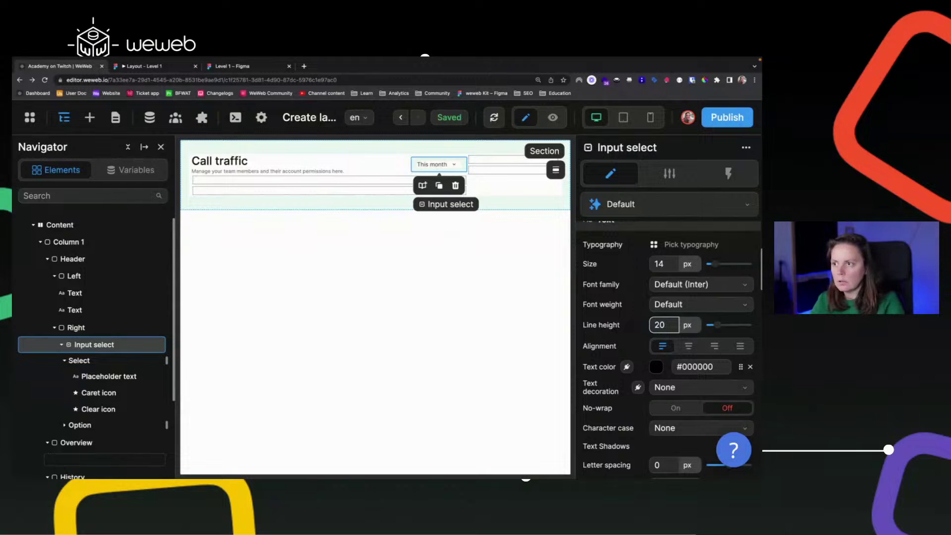
# - Check the label's font weight in Figma, then set the Input select's font weight to 500 - Medium
pyautogui.click(227, 68)
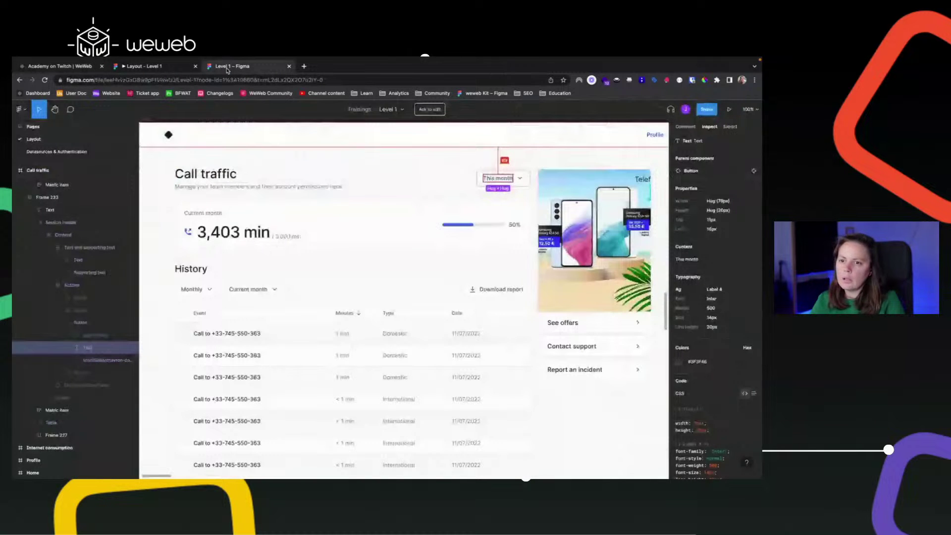
pyautogui.click(142, 66)
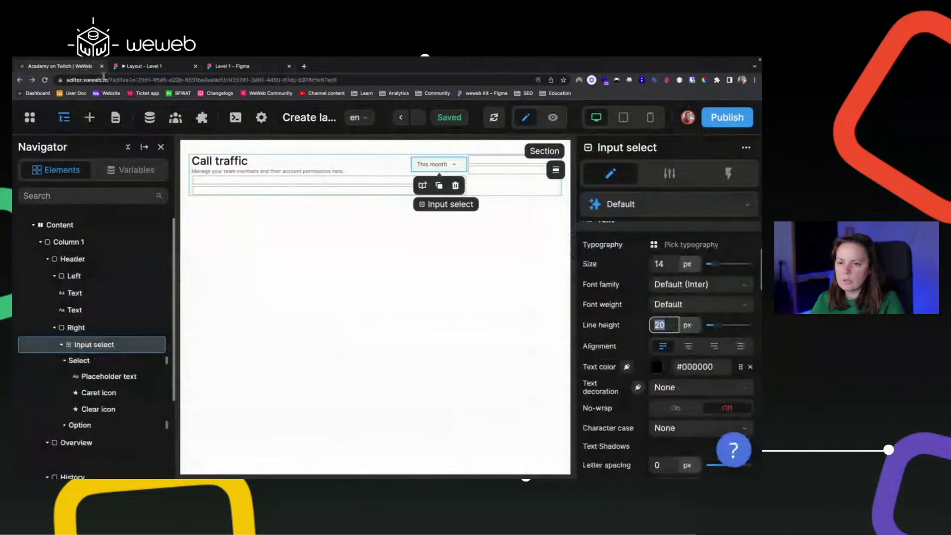
pyautogui.click(682, 306)
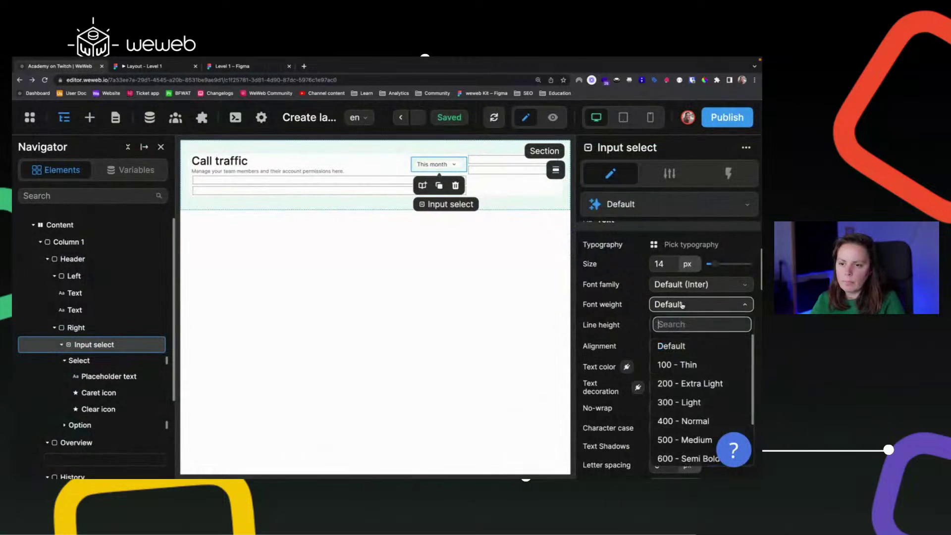
pyautogui.click(682, 441)
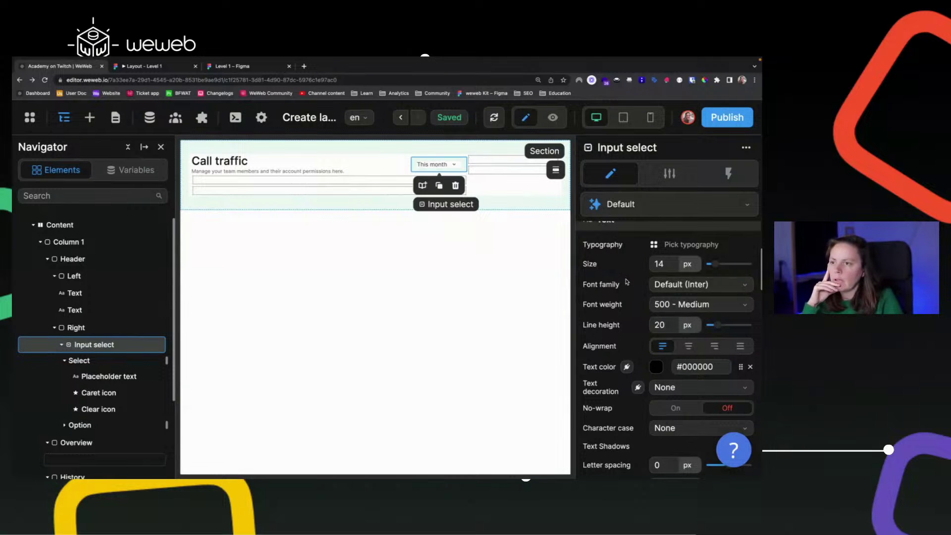
# - Inspect the This month button's colours, corner radius and border settings in the Figma design
pyautogui.click(275, 68)
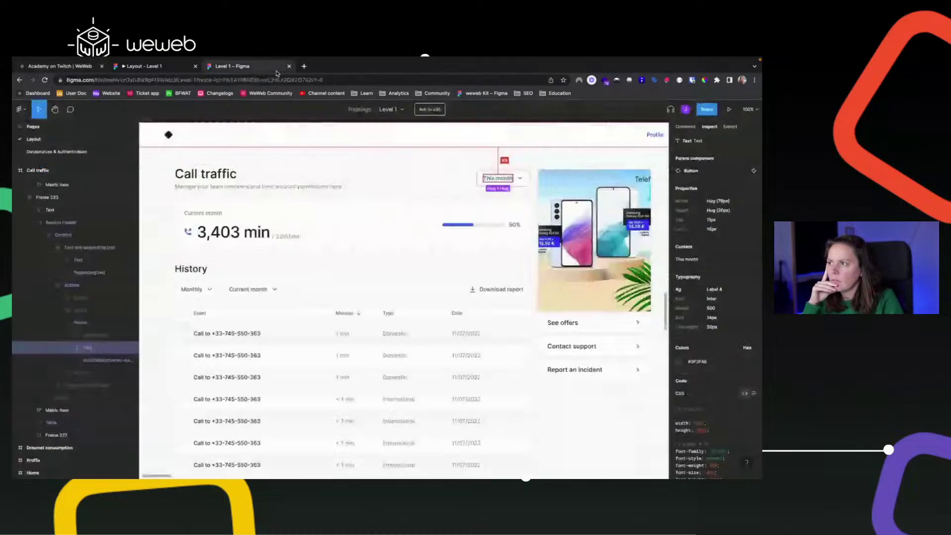
pyautogui.click(521, 174)
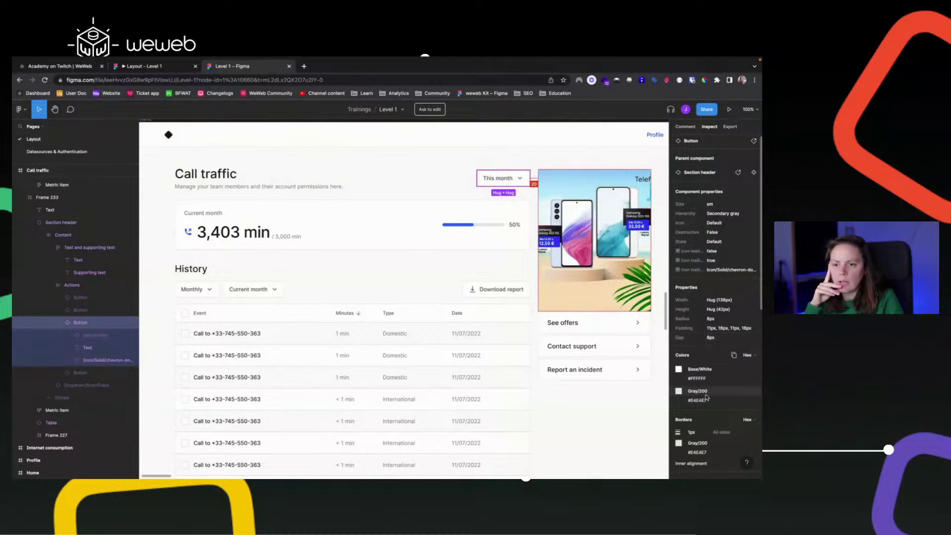
pyautogui.scroll(-3, 707, 396)
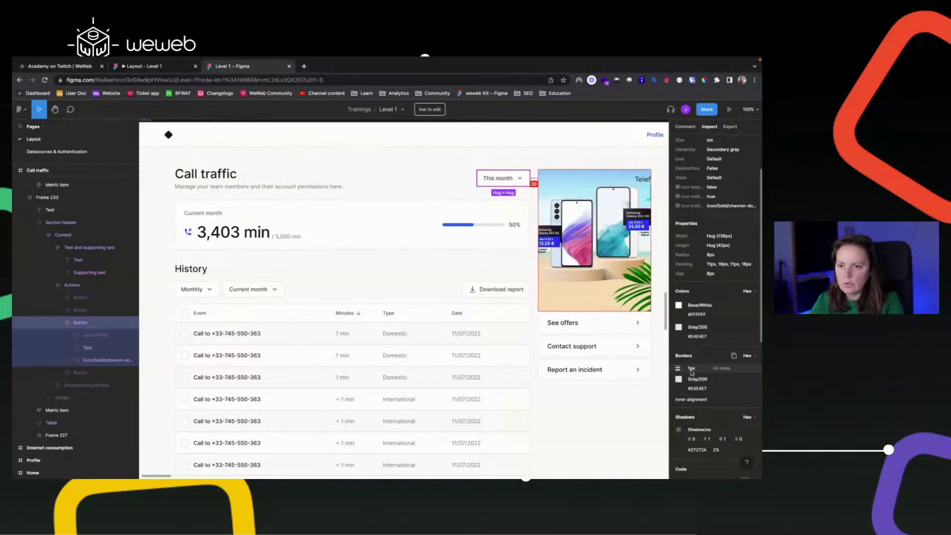
# - Set the Input select's border colour in WeWeb to the design-system colour Gray 200
pyautogui.click(74, 69)
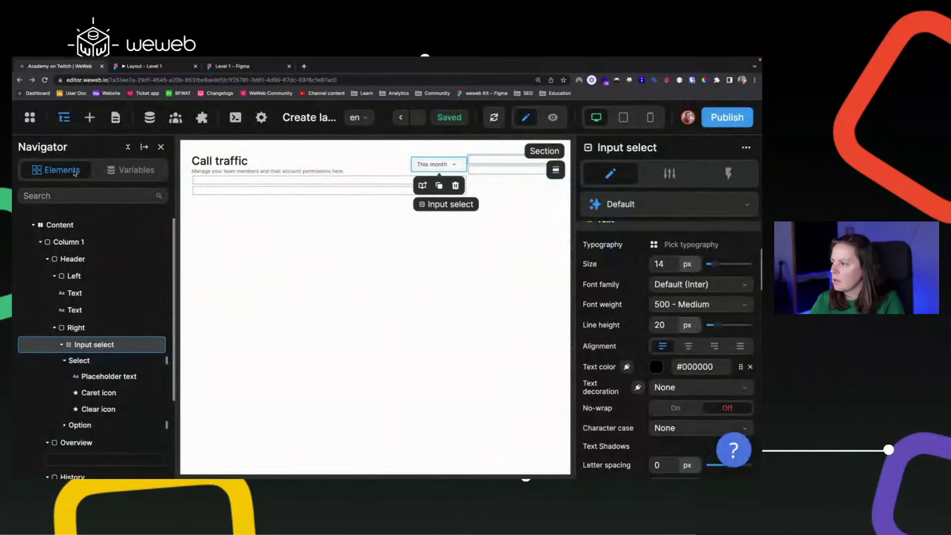
pyautogui.scroll(5, 609, 378)
pyautogui.scroll(-8, 609, 378)
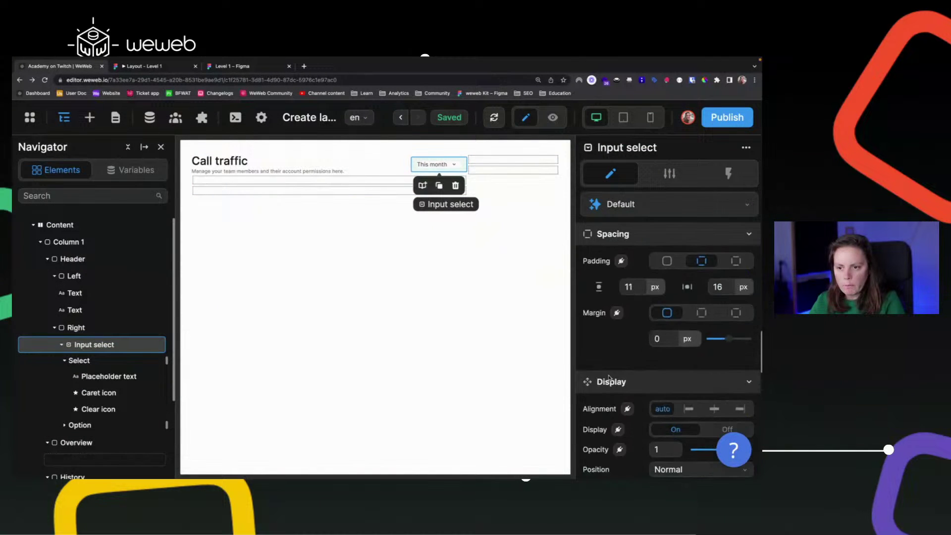
pyautogui.scroll(-5, 609, 378)
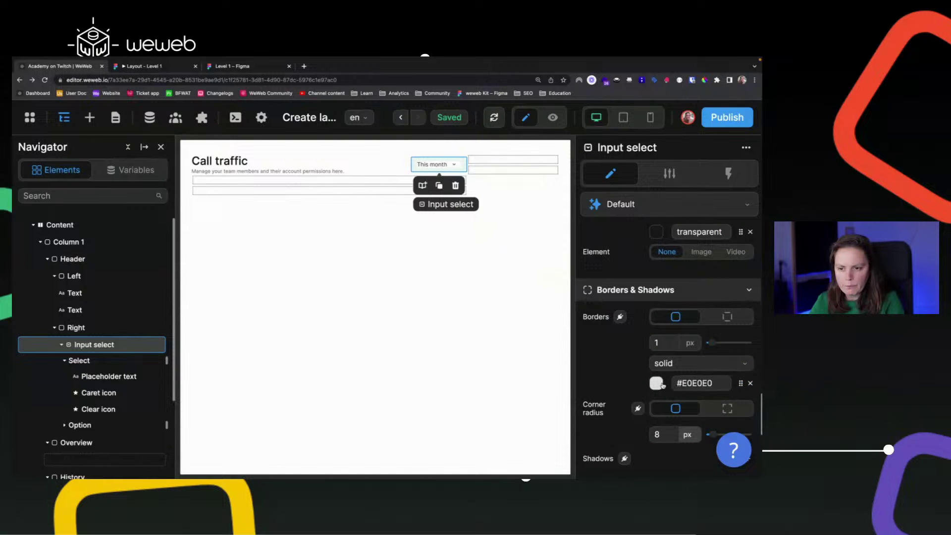
pyautogui.click(661, 385)
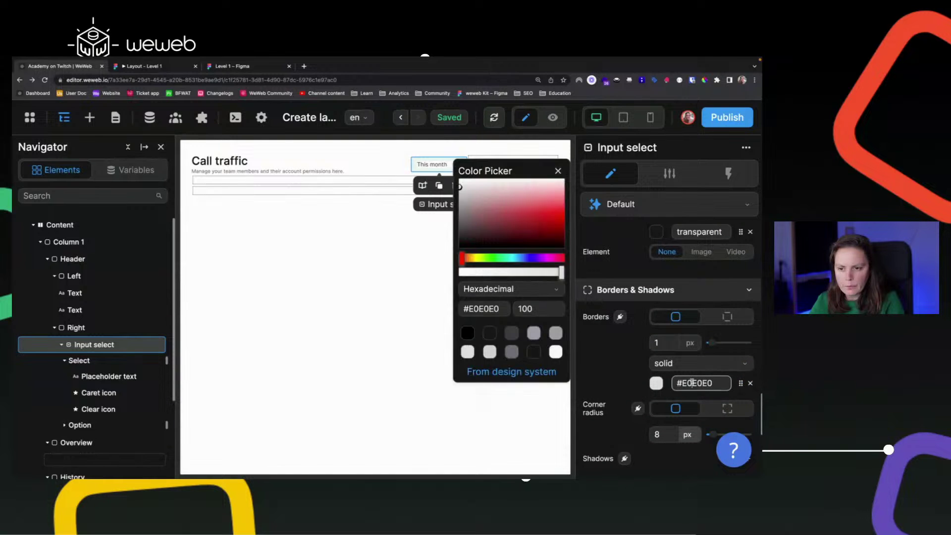
pyautogui.click(497, 373)
pyautogui.scroll(-3, 506, 310)
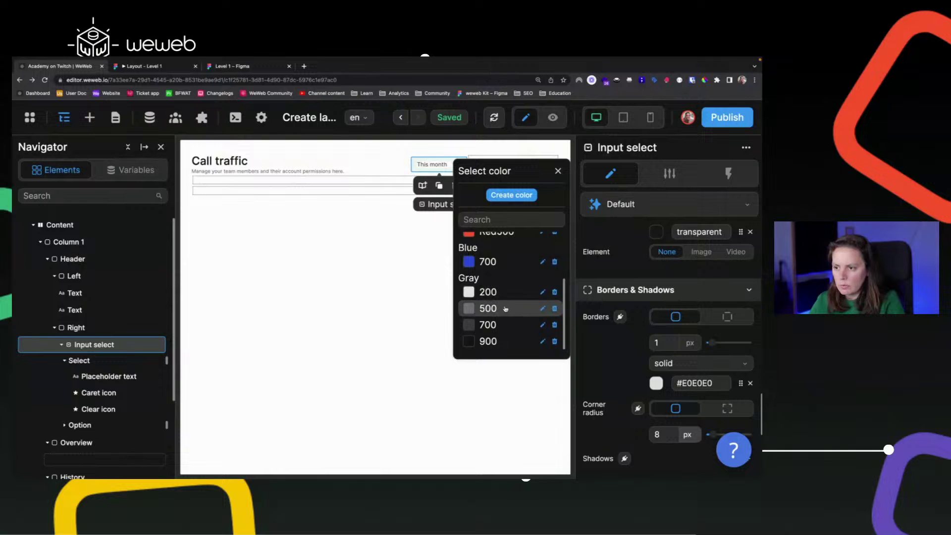
pyautogui.click(502, 292)
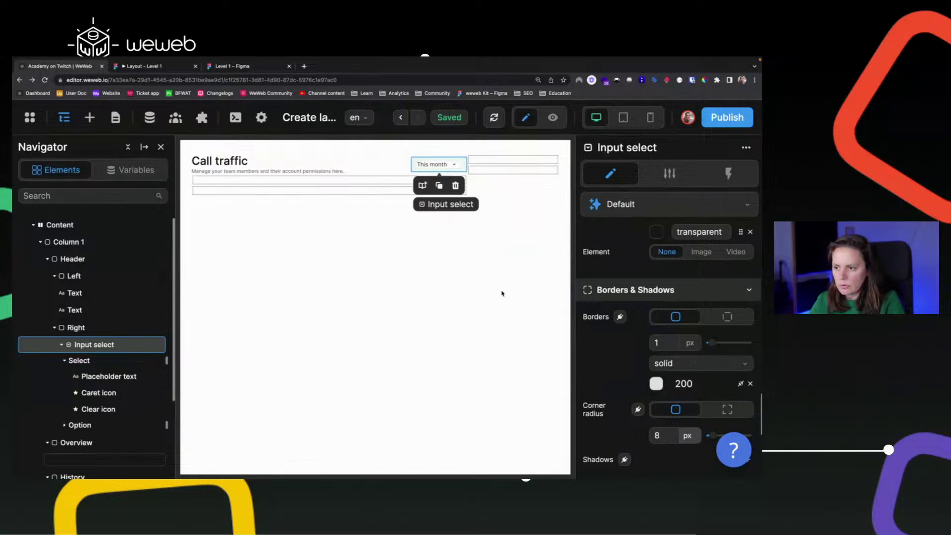
# - Compare the Input select's styling with the This month button in the Figma design
pyautogui.click(515, 161)
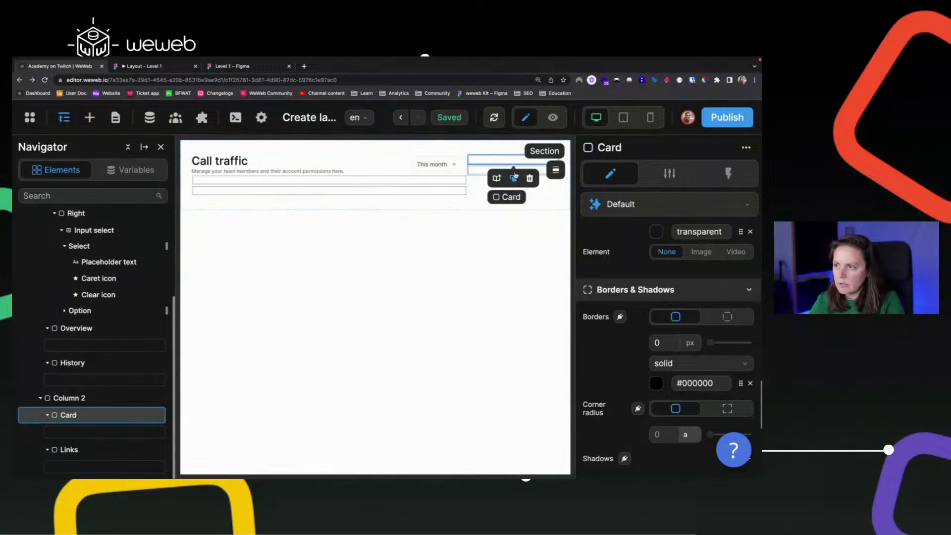
pyautogui.click(271, 67)
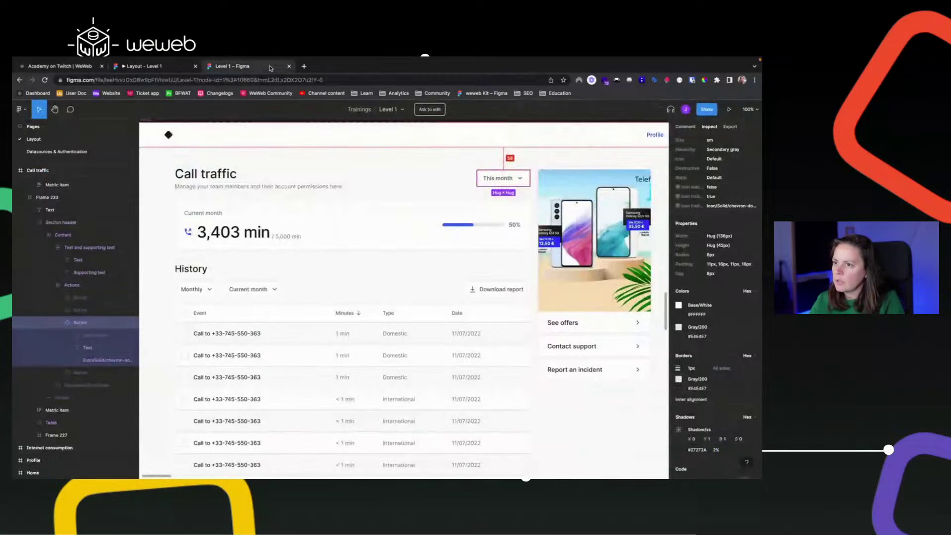
pyautogui.click(143, 67)
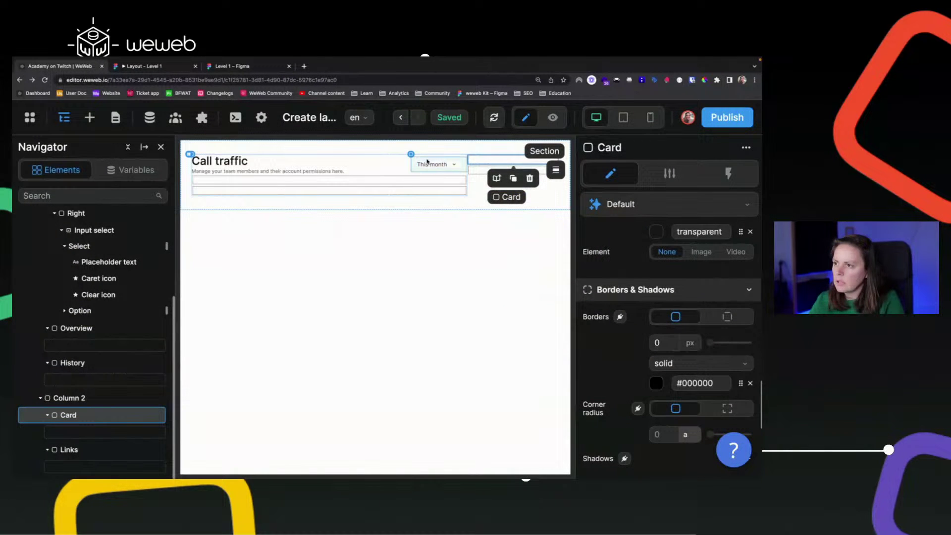
# - Check the This month button in Figma, then set the select's Caret icon right padding to 0 px in WeWeb
pyautogui.click(454, 165)
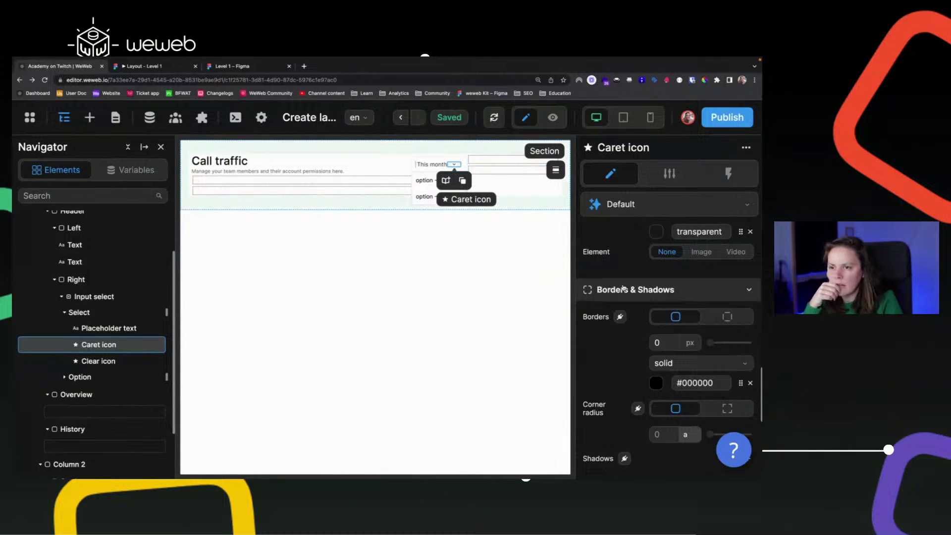
pyautogui.click(233, 66)
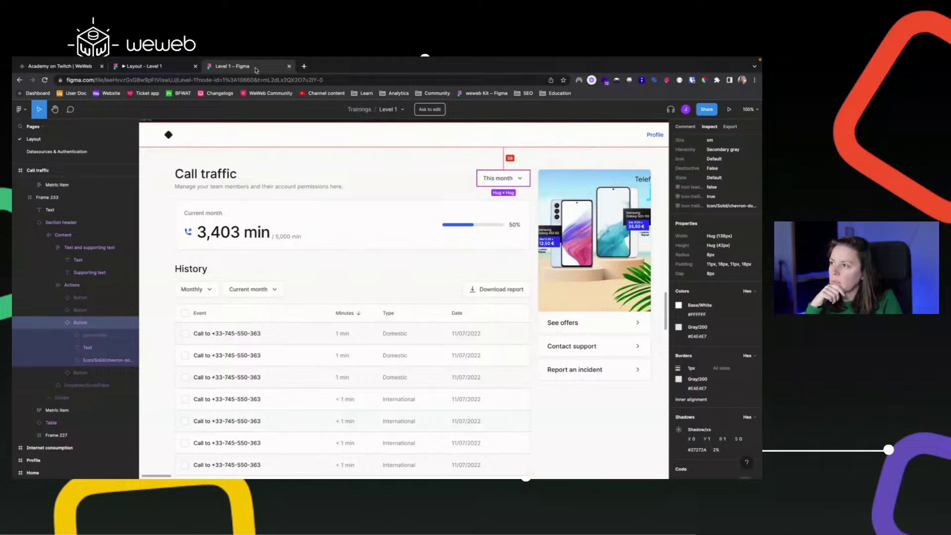
pyautogui.click(72, 66)
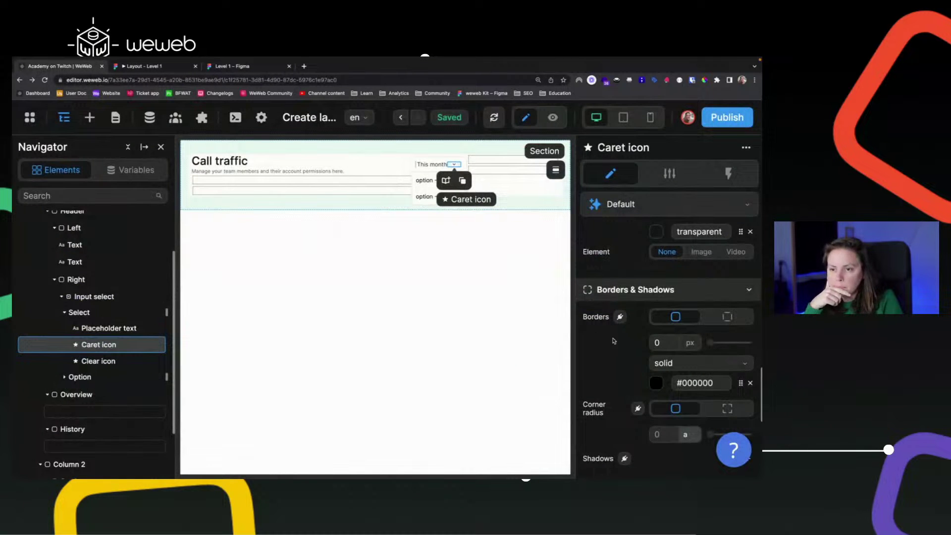
pyautogui.scroll(-5, 630, 346)
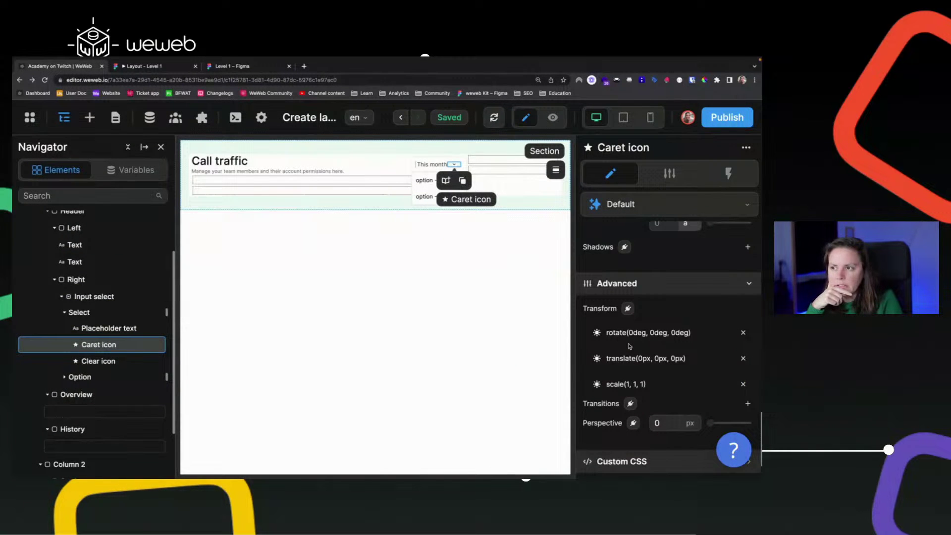
pyautogui.scroll(10, 630, 346)
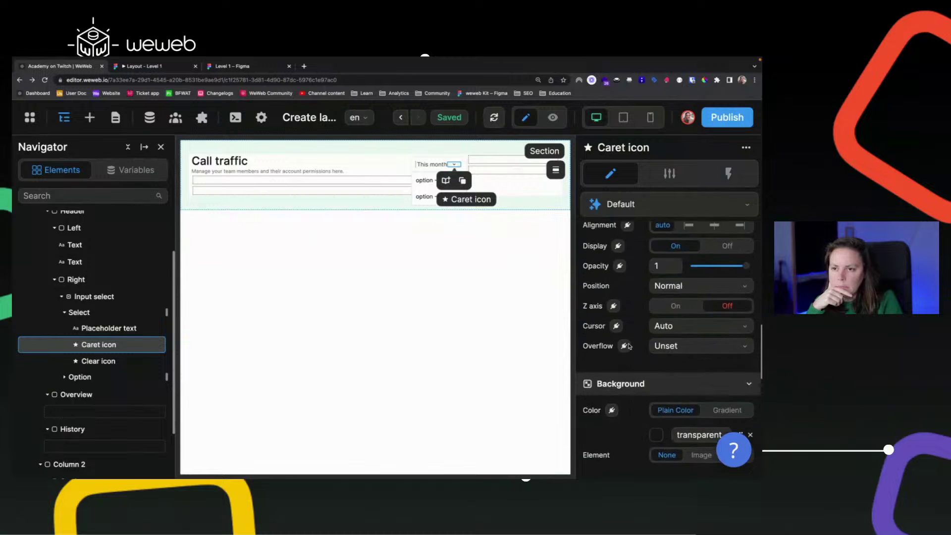
pyautogui.scroll(8, 629, 346)
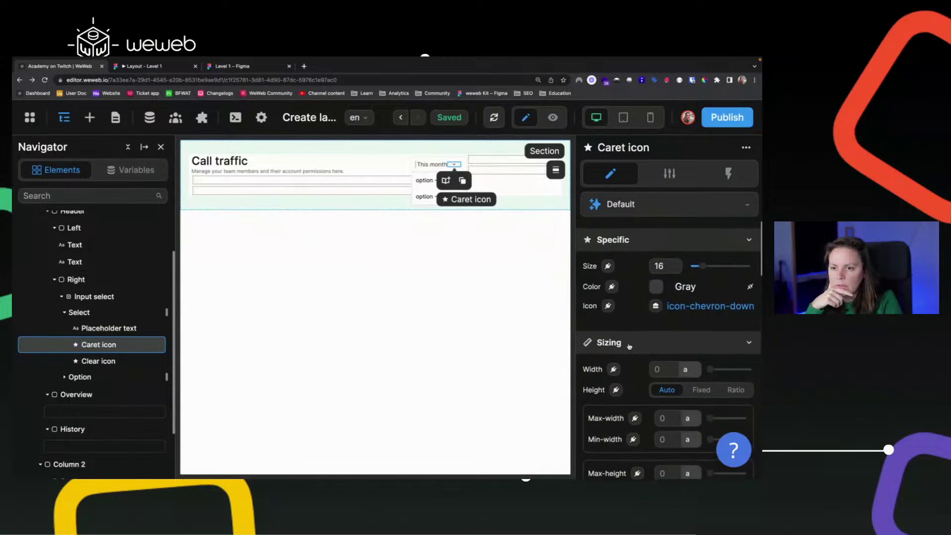
pyautogui.scroll(-5, 629, 346)
pyautogui.scroll(-1, 629, 346)
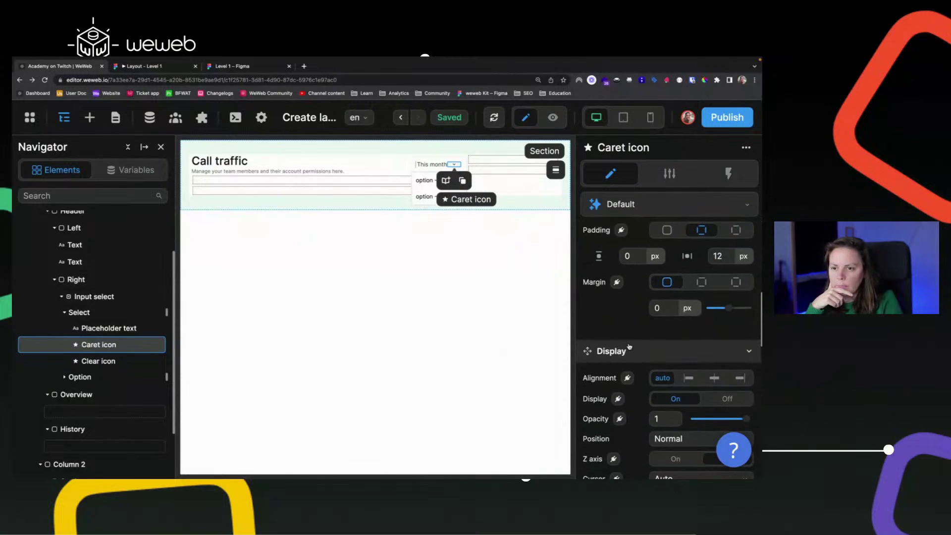
pyautogui.click(736, 230)
pyautogui.click(728, 279)
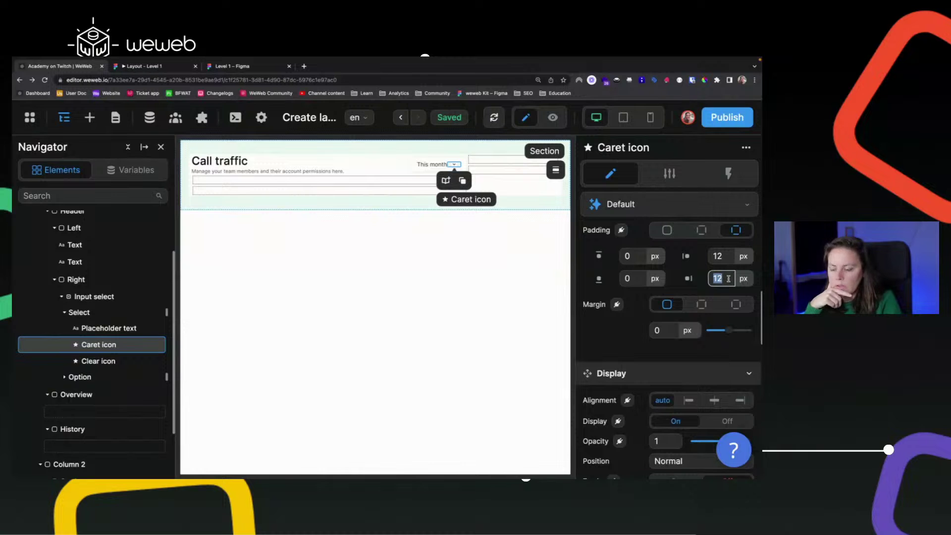
pyautogui.write('0')
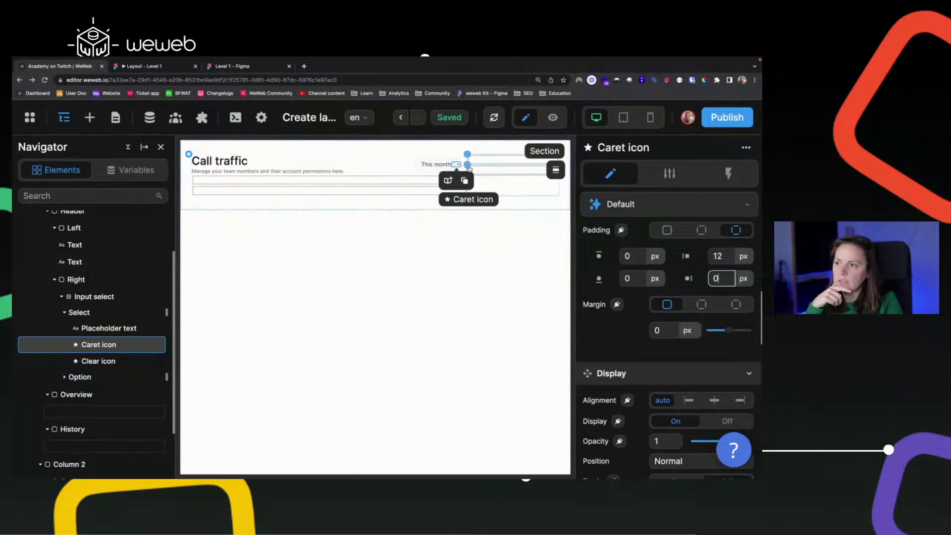
# - Compare the caret icon's spacing in the This month select with the chevron in the Figma button
pyautogui.click(485, 170)
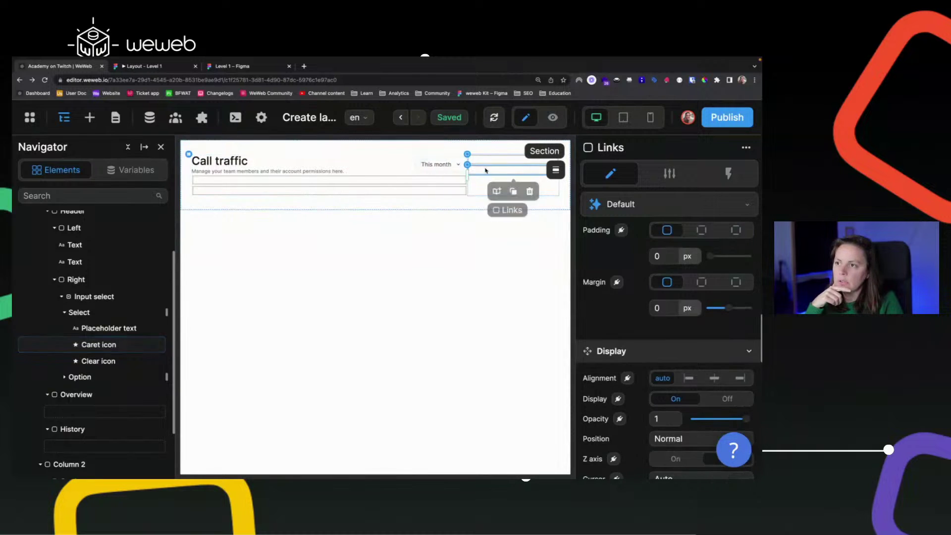
pyautogui.click(454, 166)
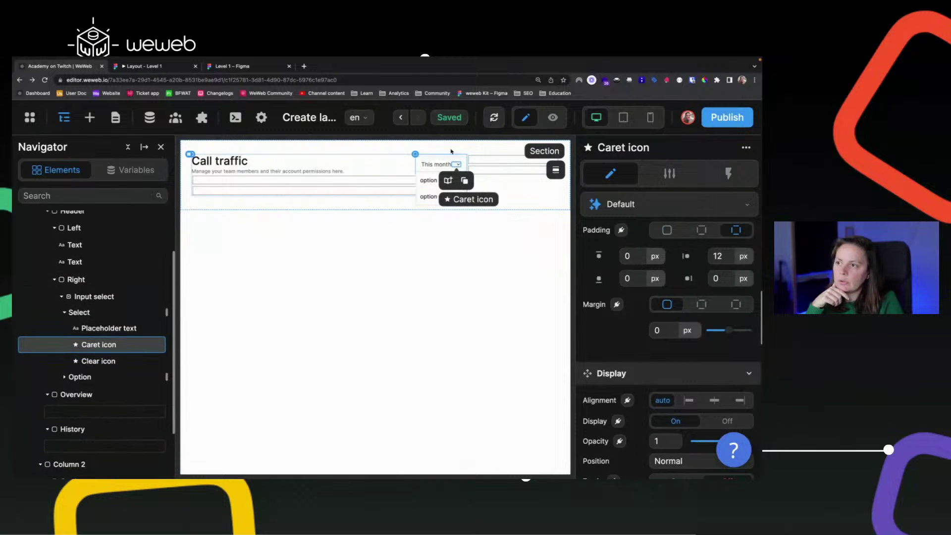
pyautogui.click(511, 172)
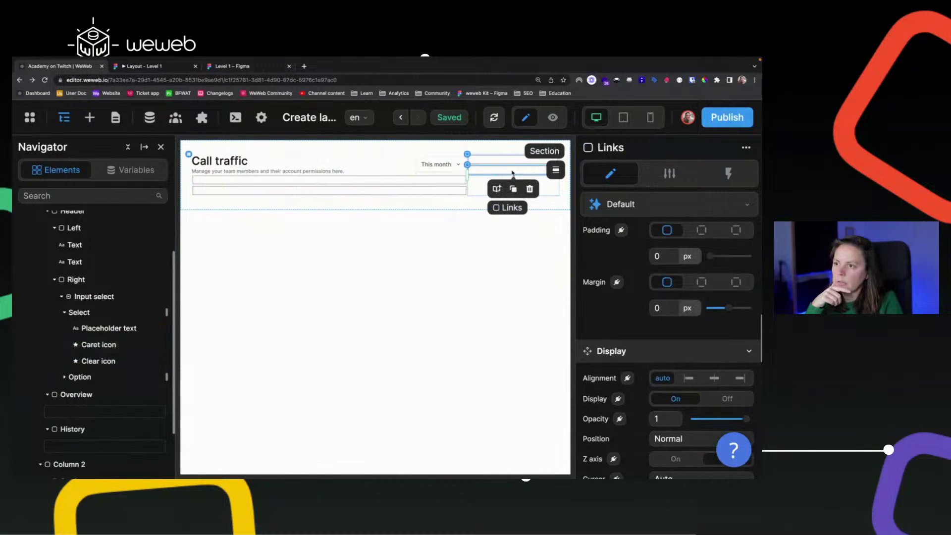
pyautogui.click(290, 166)
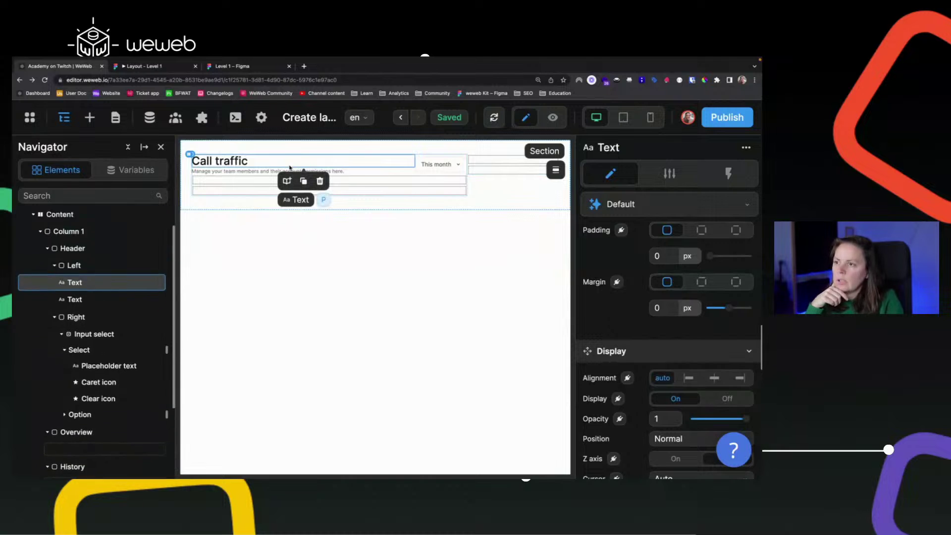
pyautogui.click(233, 66)
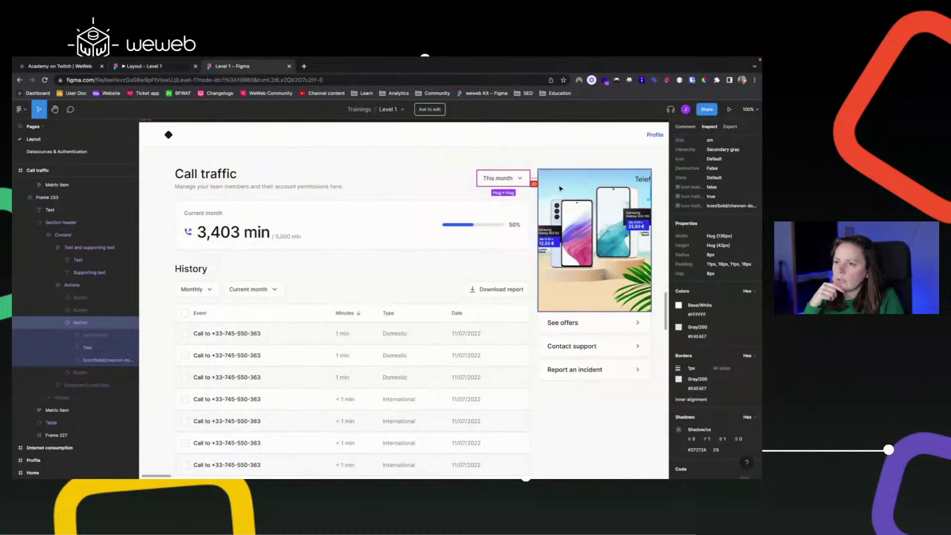
pyautogui.click(521, 178)
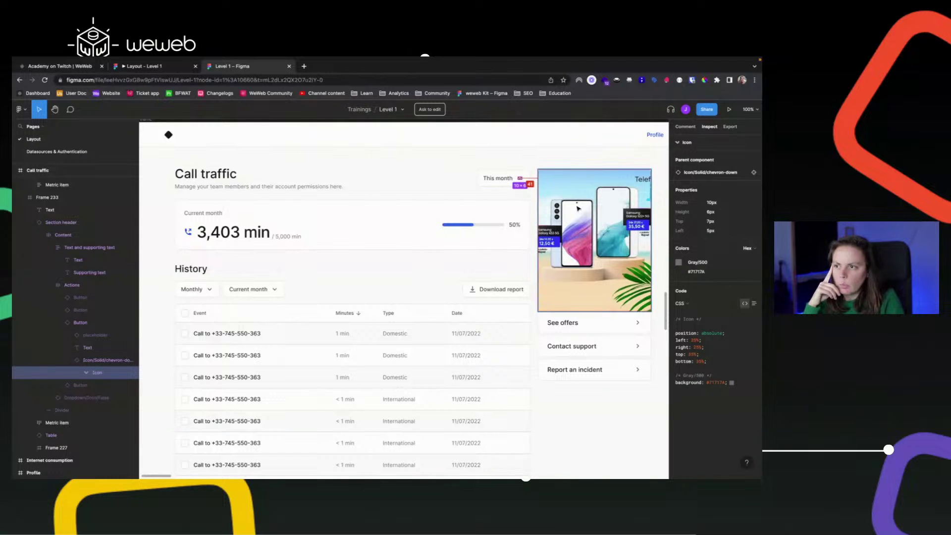
pyautogui.click(86, 67)
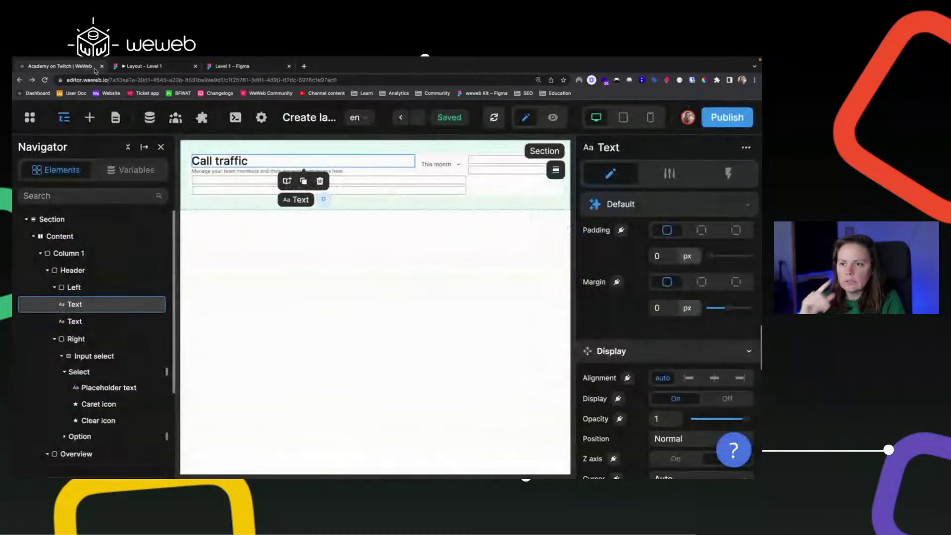
pyautogui.click(458, 168)
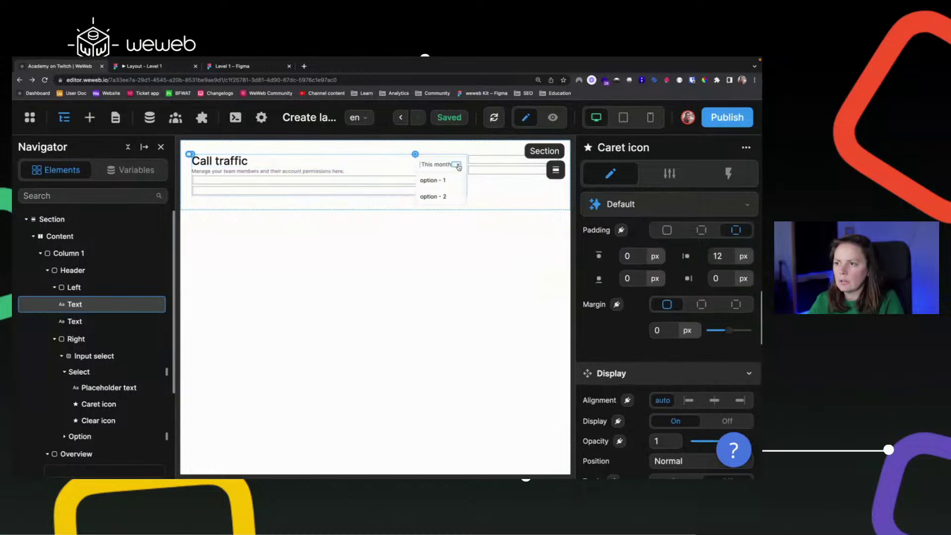
pyautogui.click(367, 181)
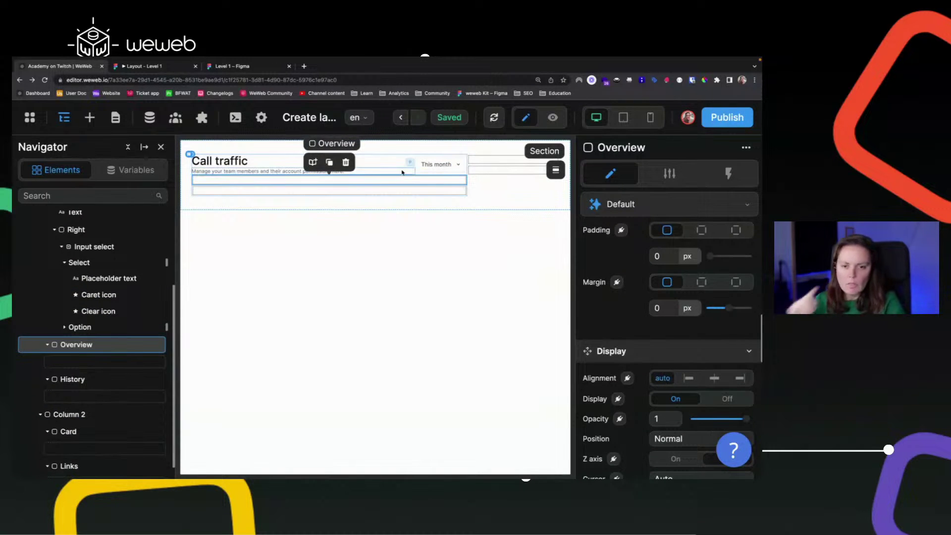
# - Glance at the Figma design, then review the Content element's sizing and column layout settings in WeWeb
pyautogui.moveTo(138, 59)
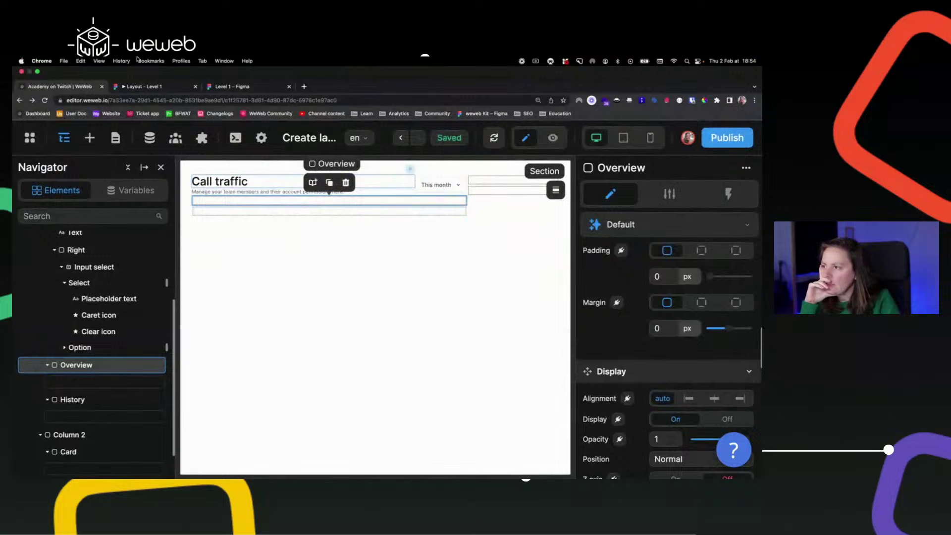
pyautogui.click(243, 89)
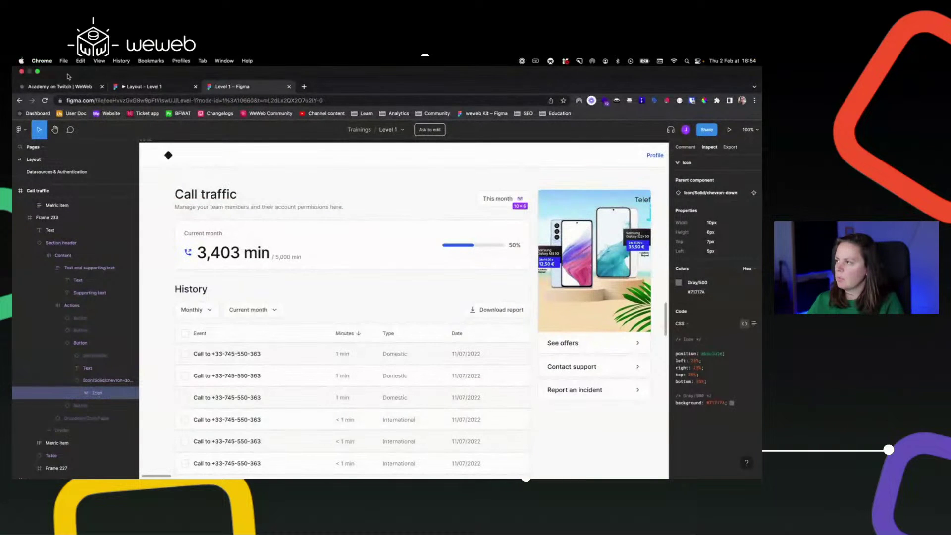
pyautogui.click(70, 88)
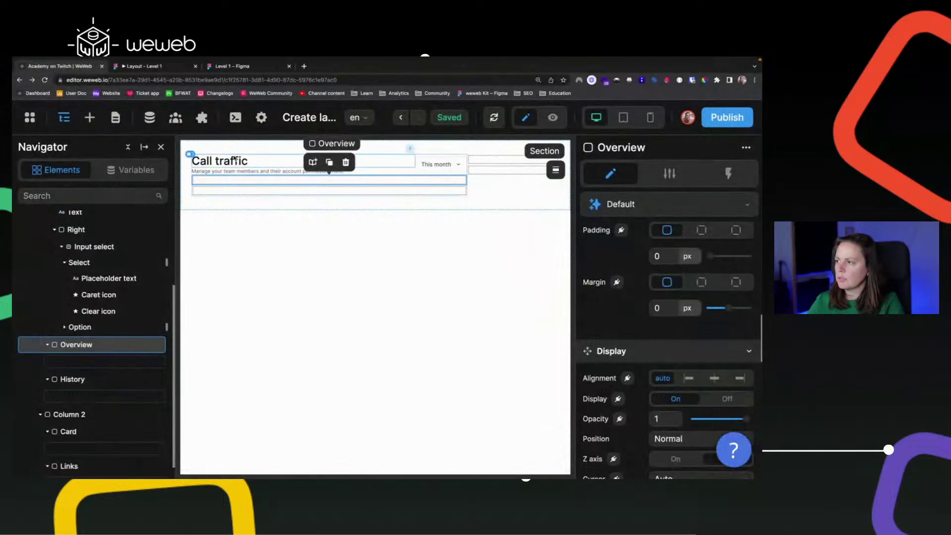
pyautogui.click(189, 154)
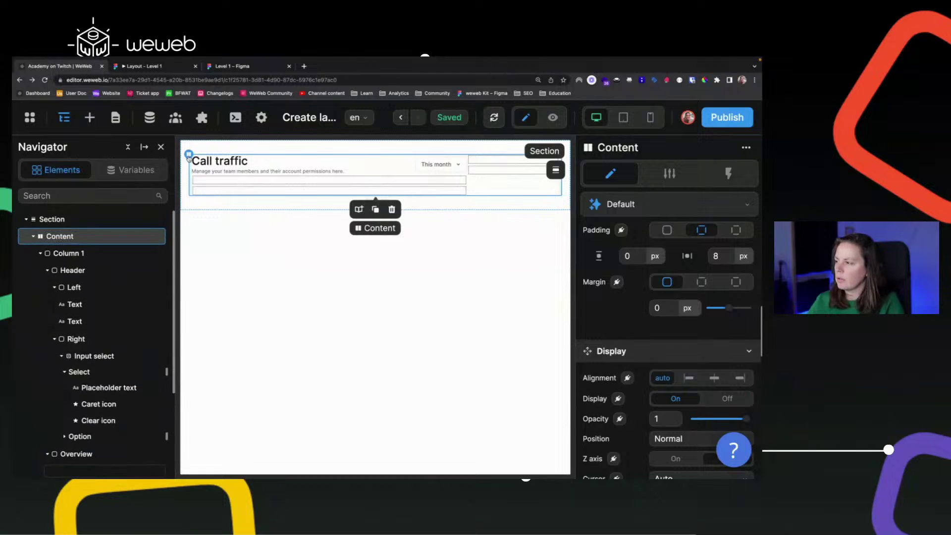
pyautogui.click(40, 253)
pyautogui.scroll(8, 632, 297)
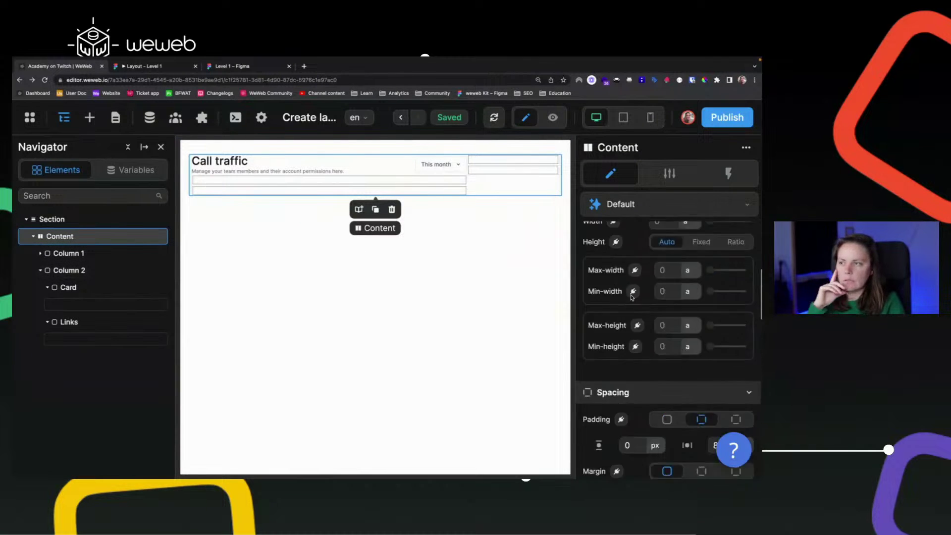
pyautogui.scroll(2, 632, 297)
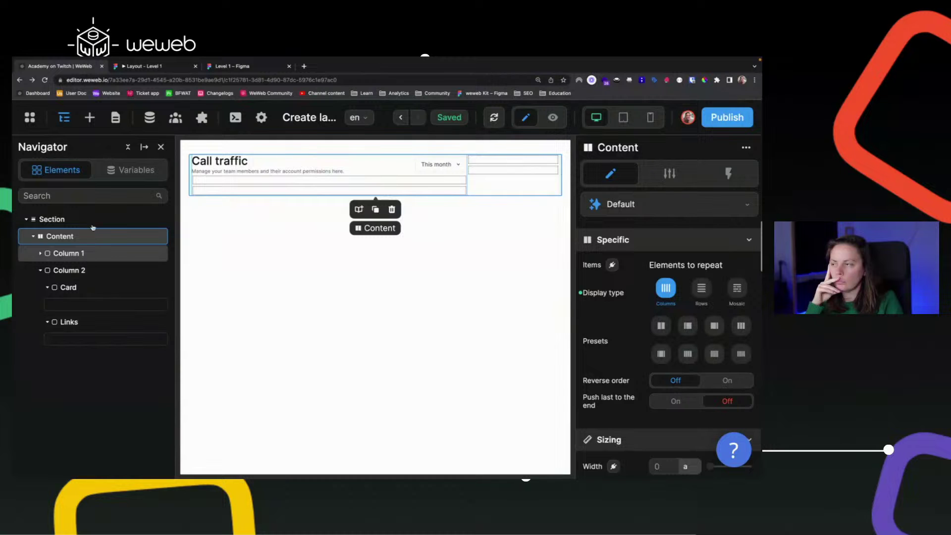
# - Inspect the Current month card in Figma, then set Column 1's rows gap to 16 px in WeWeb and check the Overview and History containers
pyautogui.click(218, 70)
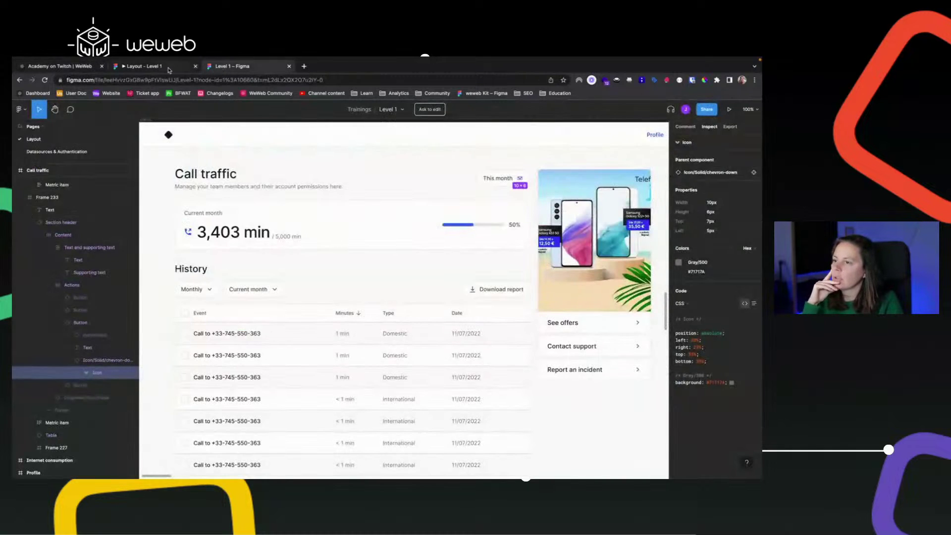
pyautogui.click(186, 203)
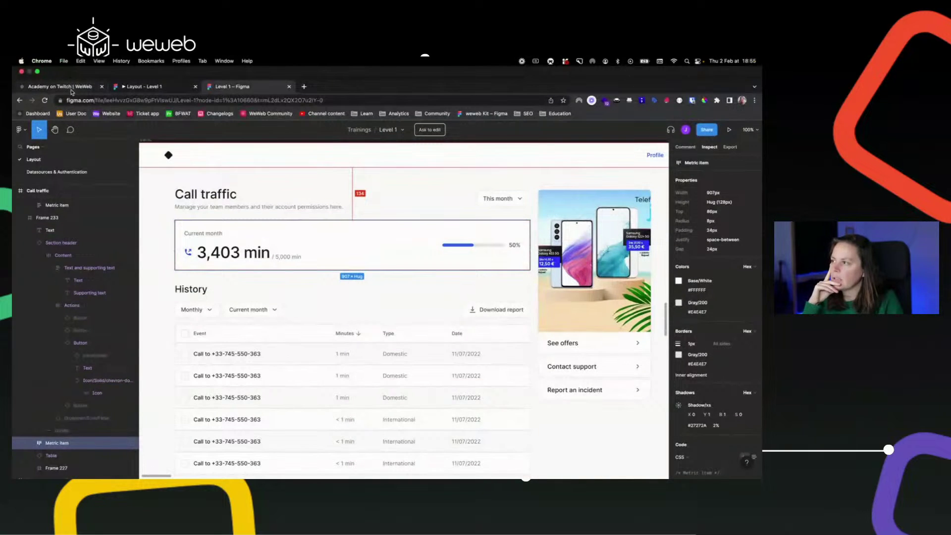
pyautogui.click(69, 87)
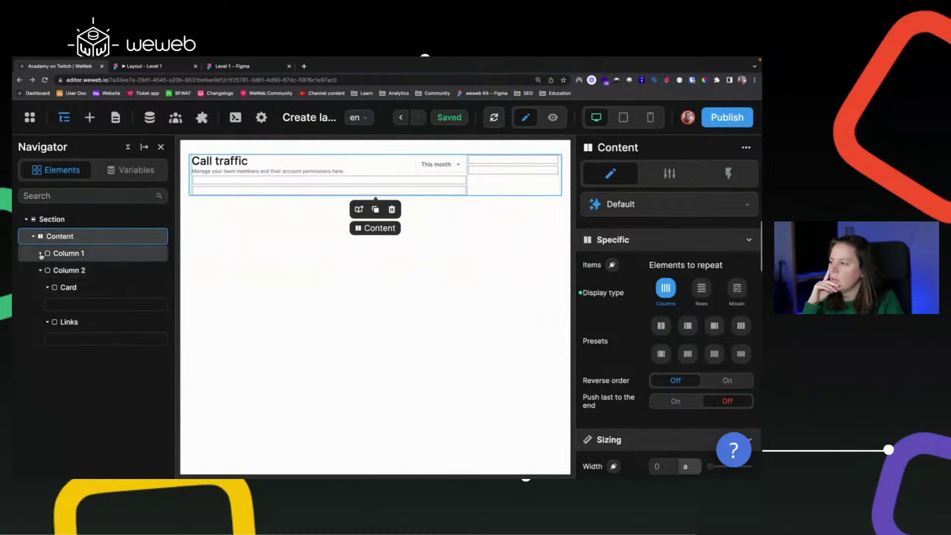
pyautogui.click(40, 254)
pyautogui.click(70, 253)
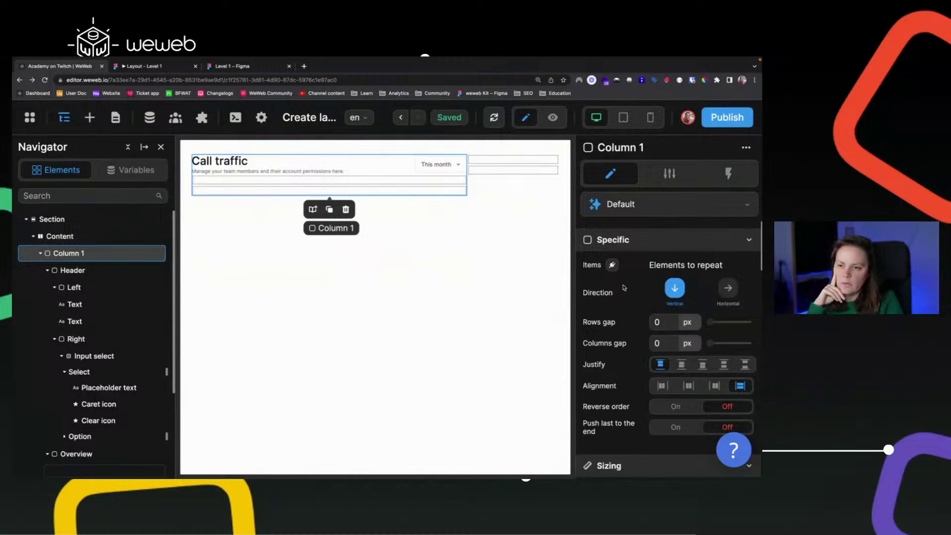
pyautogui.click(663, 322)
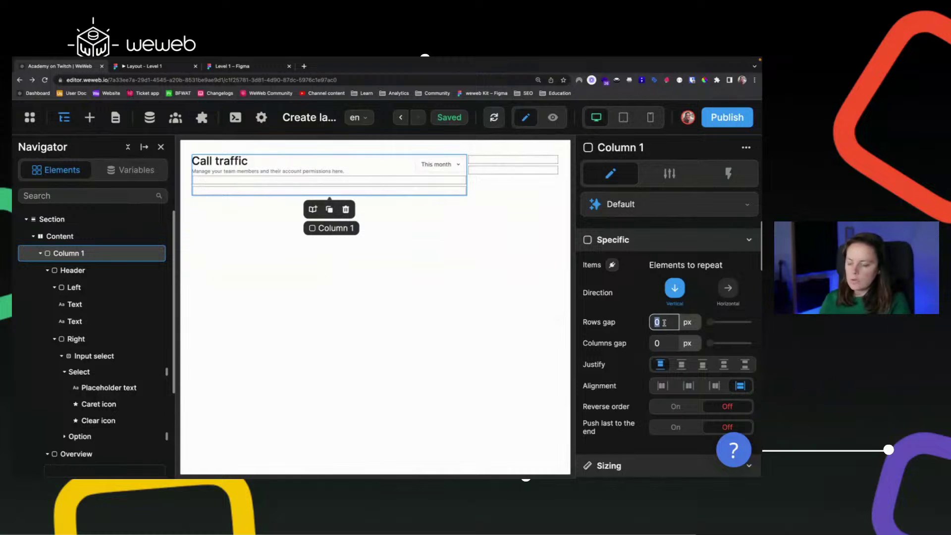
pyautogui.write('16')
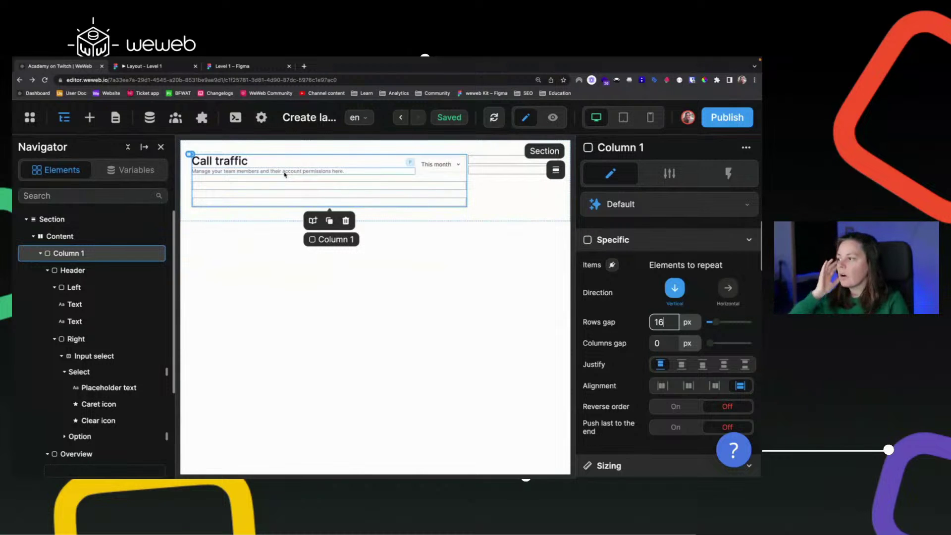
pyautogui.click(278, 186)
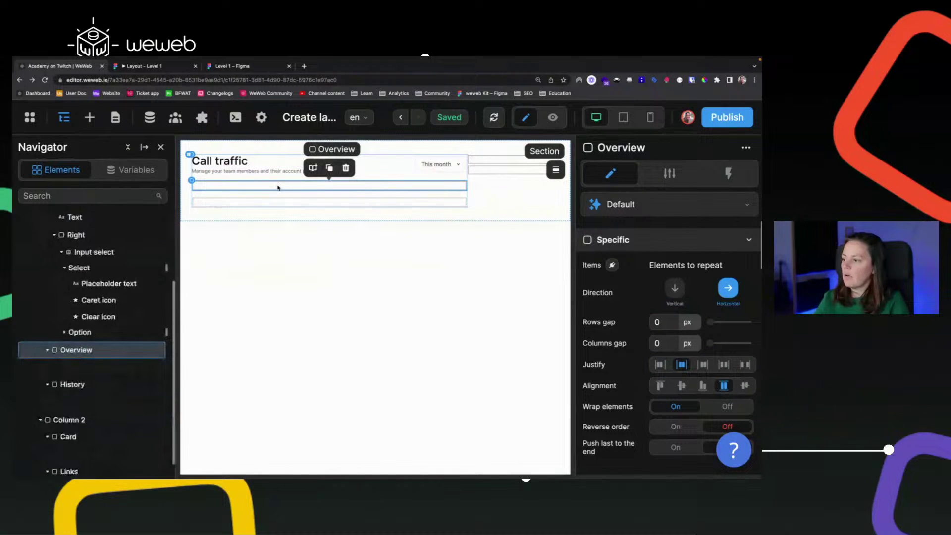
pyautogui.click(256, 201)
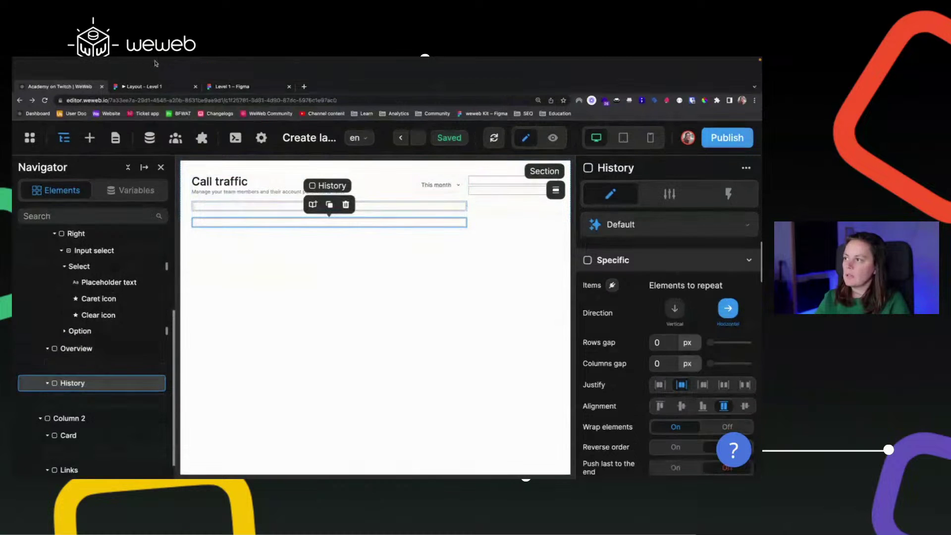
# - Check the spacing between the Current month card and History in Figma, then set Column 1's rows gap to 32 px in WeWeb
pyautogui.click(239, 89)
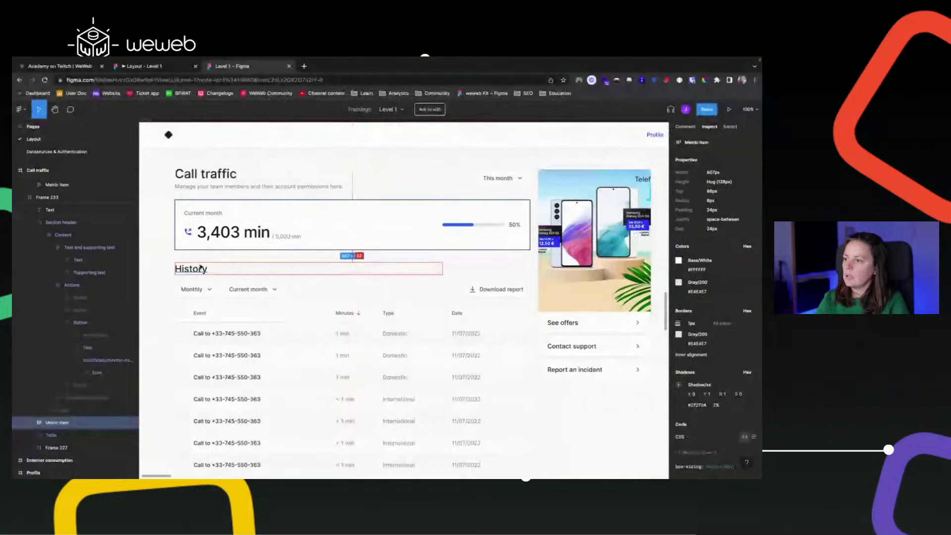
pyautogui.click(144, 66)
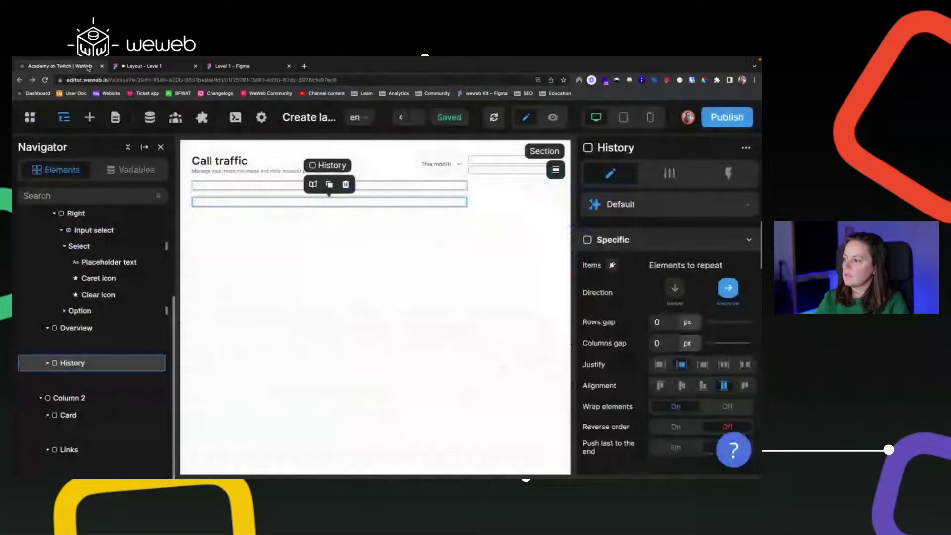
pyautogui.scroll(3, 91, 248)
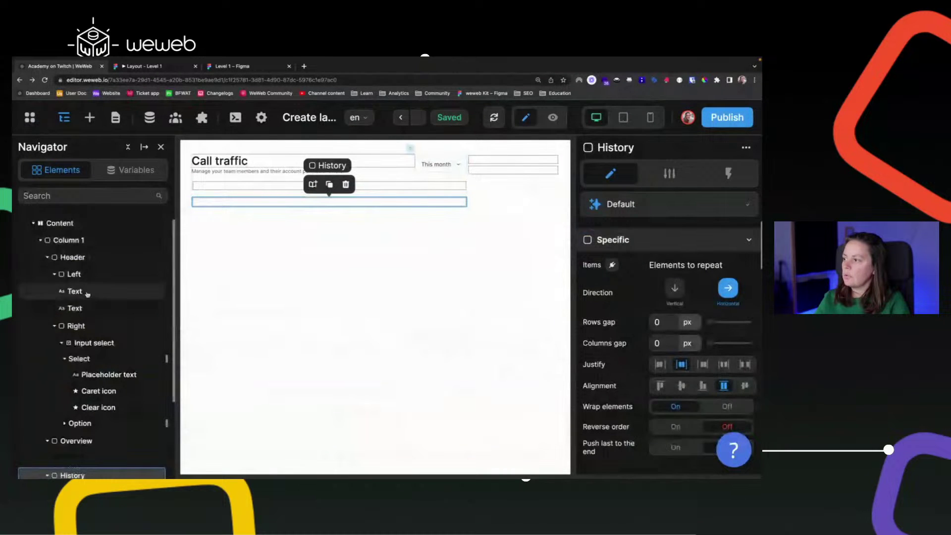
pyautogui.click(73, 242)
pyautogui.doubleClick(661, 322)
pyautogui.write('32')
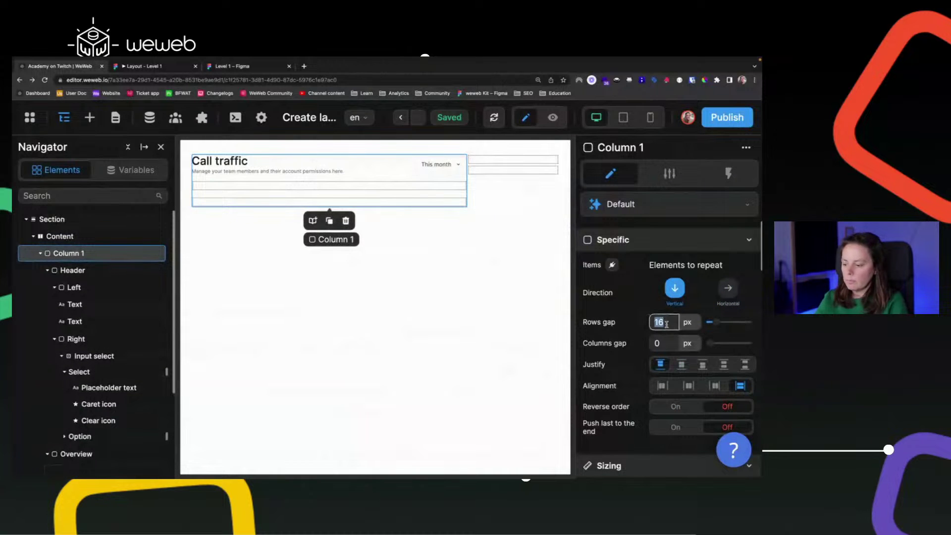
# - Review the Current month card in Figma, then give WeWeb's Overview container a 1 px solid border in the light grey design-system color 200
pyautogui.moveTo(274, 60)
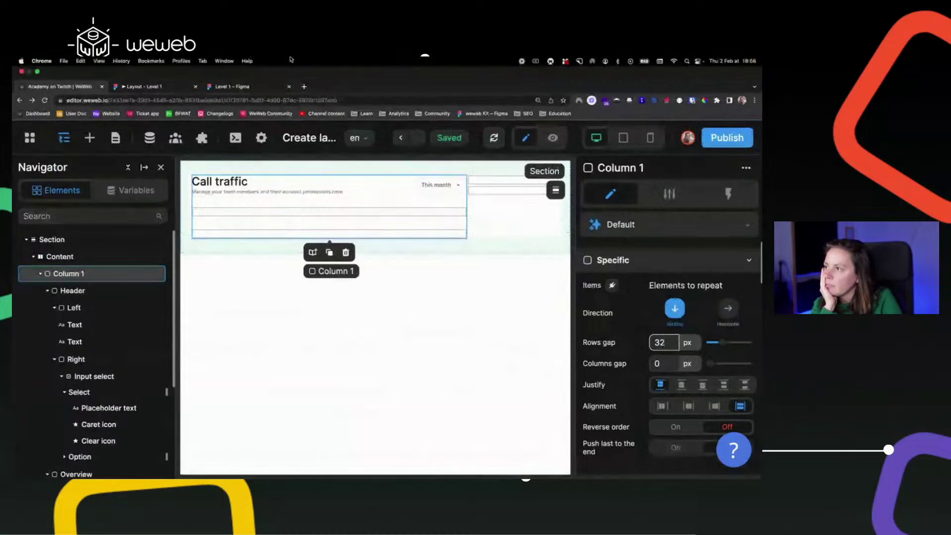
pyautogui.click(261, 87)
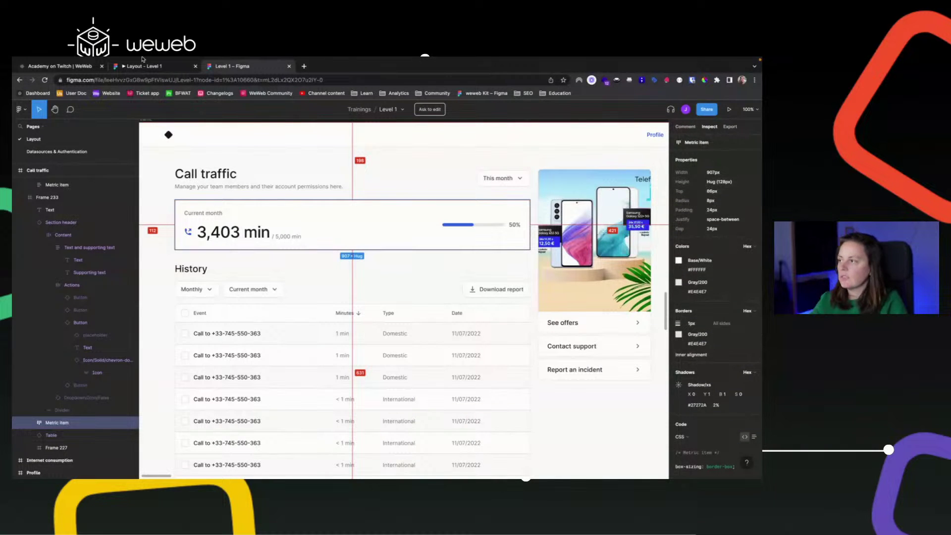
pyautogui.click(81, 88)
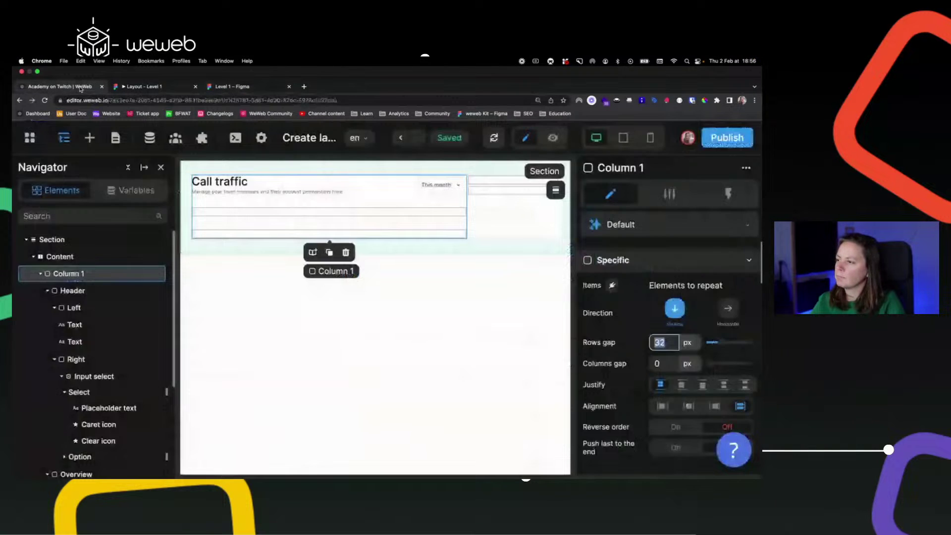
pyautogui.click(221, 190)
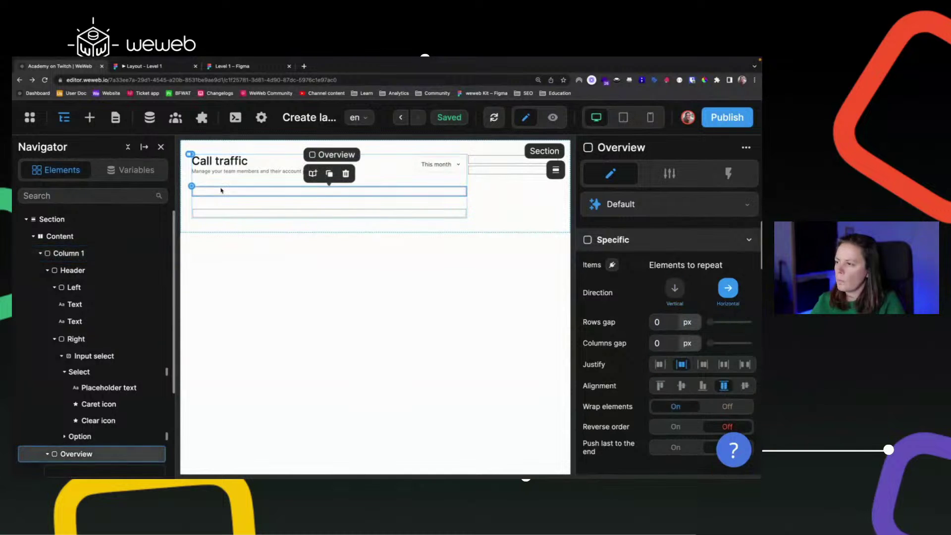
pyautogui.scroll(-3, 636, 353)
pyautogui.scroll(-10, 636, 353)
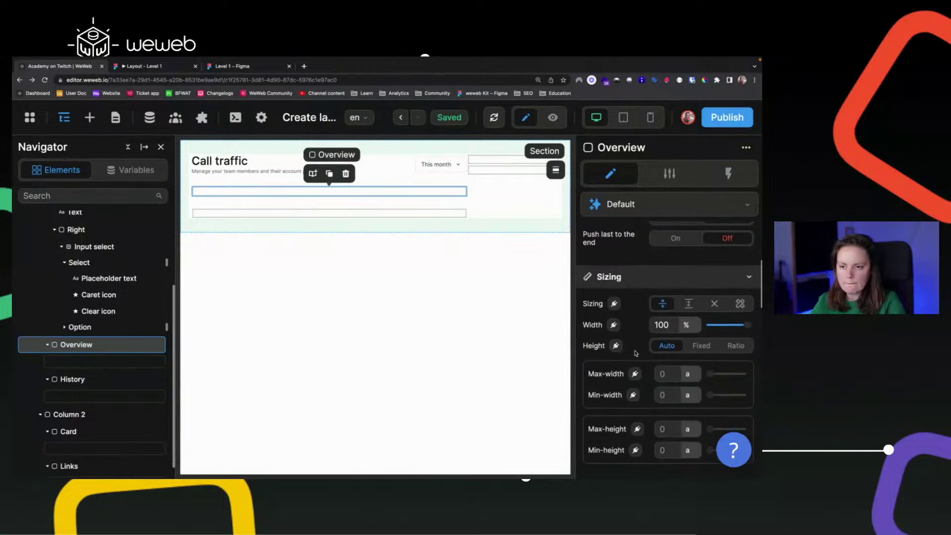
pyautogui.scroll(-5, 636, 353)
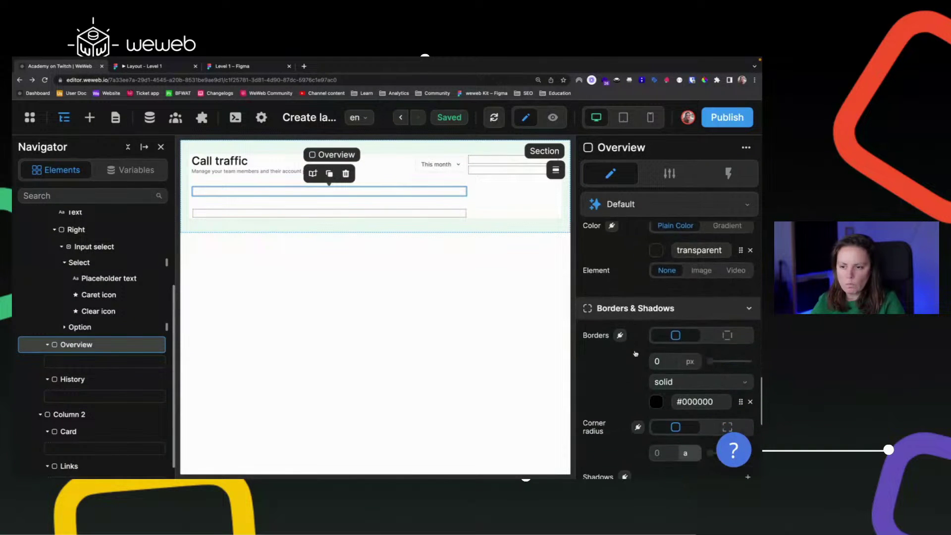
pyautogui.click(671, 273)
pyautogui.write('1')
pyautogui.click(696, 315)
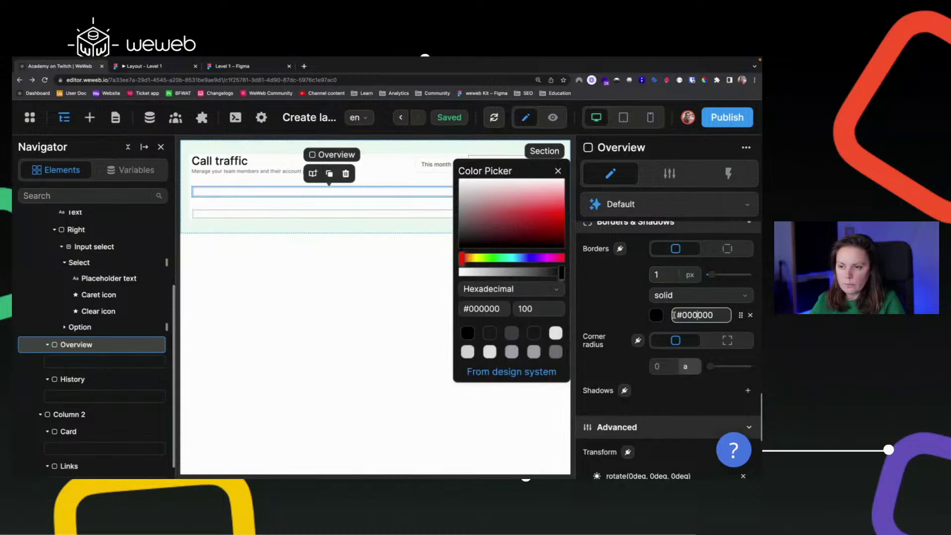
pyautogui.click(520, 372)
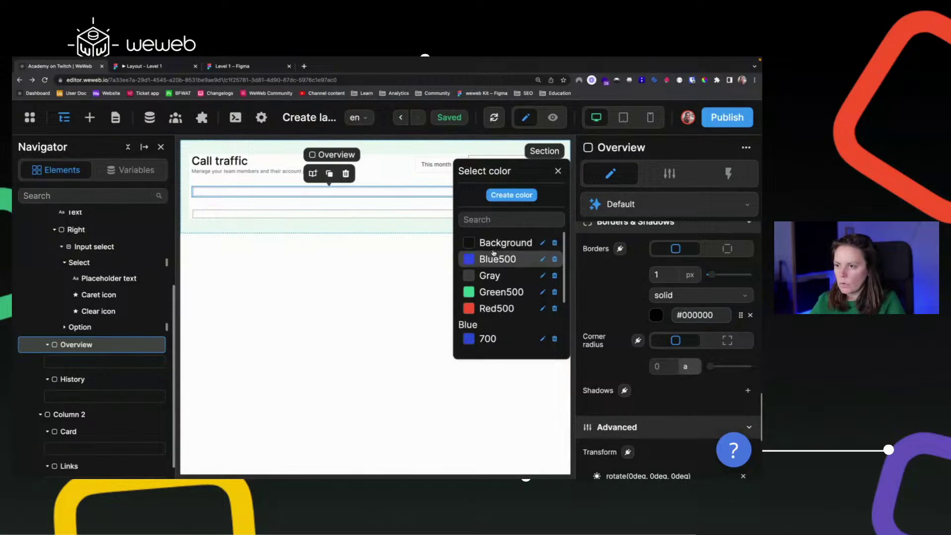
pyautogui.scroll(-2, 495, 294)
pyautogui.click(495, 290)
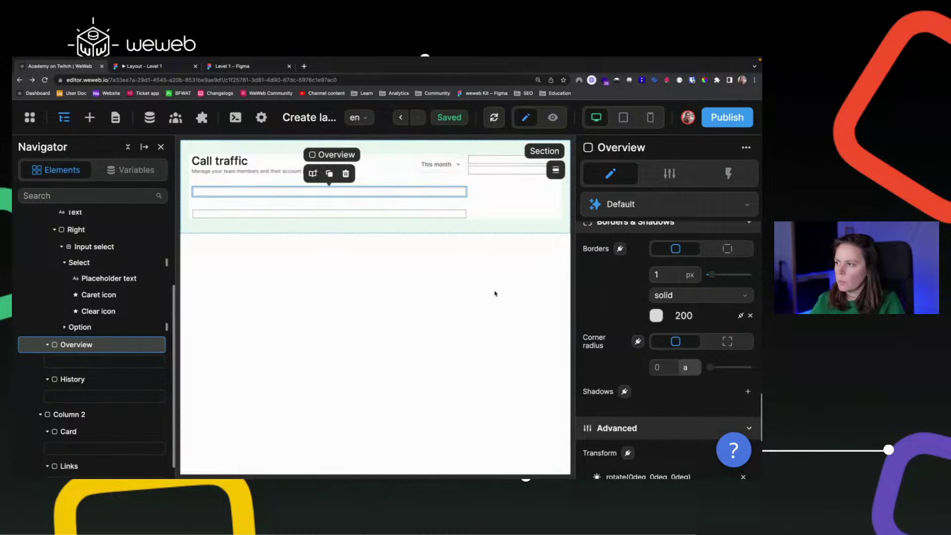
# - Set the Overview container's corner radius to 8 px
pyautogui.click(686, 368)
pyautogui.click(689, 381)
pyautogui.click(662, 367)
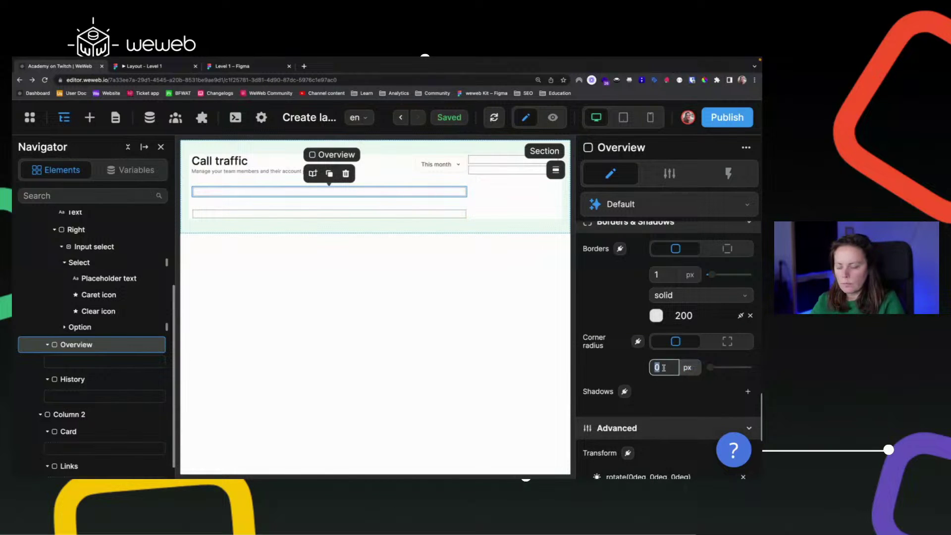
pyautogui.write('8')
pyautogui.click(612, 375)
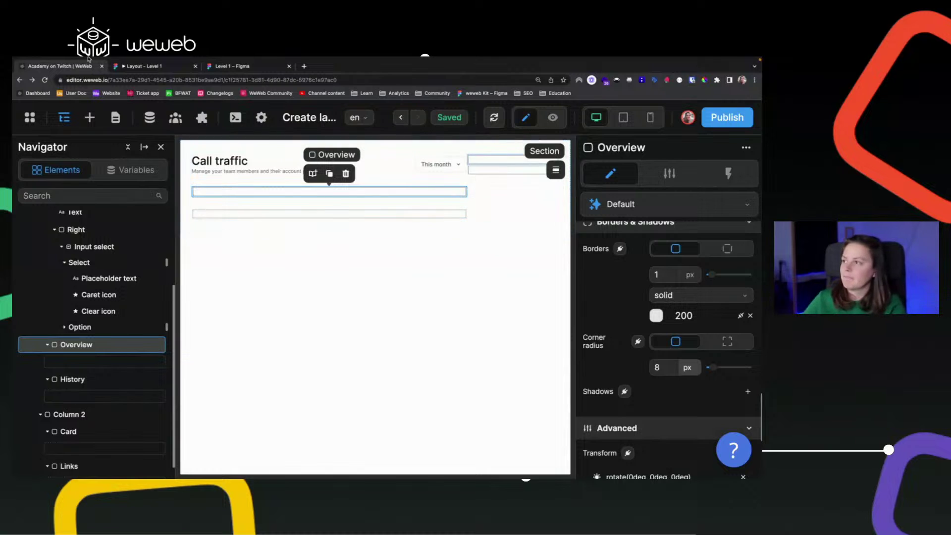
# - Examine the Current month card in the Figma design and its left and right division in the layout prototype
pyautogui.moveTo(214, 64)
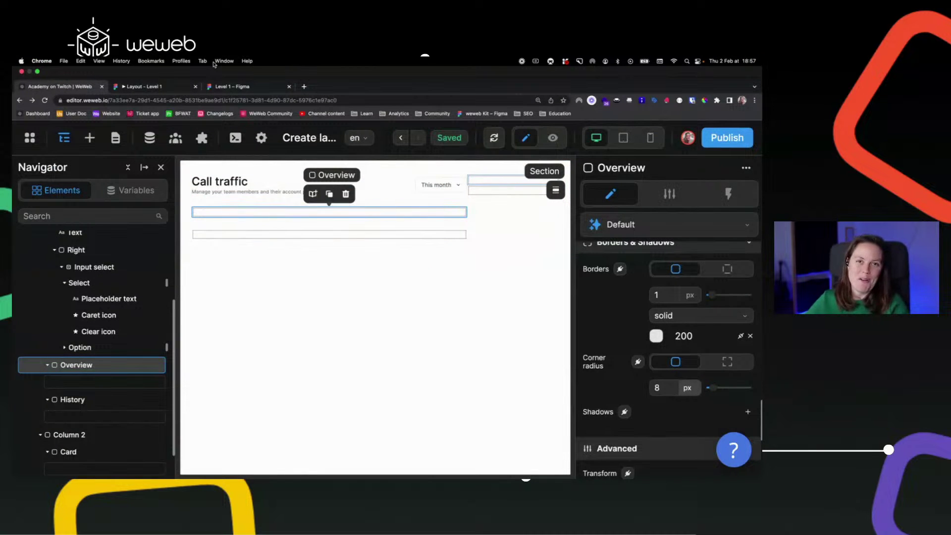
pyautogui.click(241, 88)
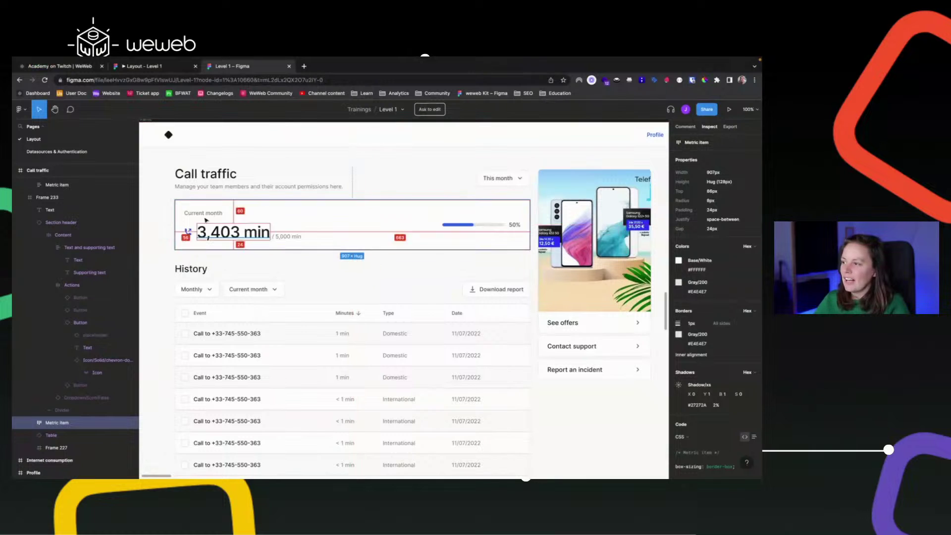
pyautogui.click(158, 165)
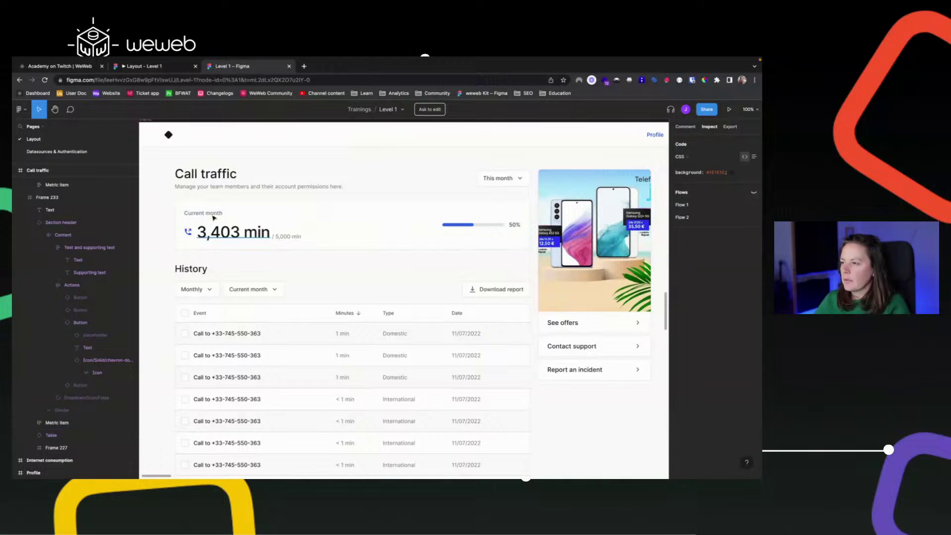
pyautogui.click(164, 69)
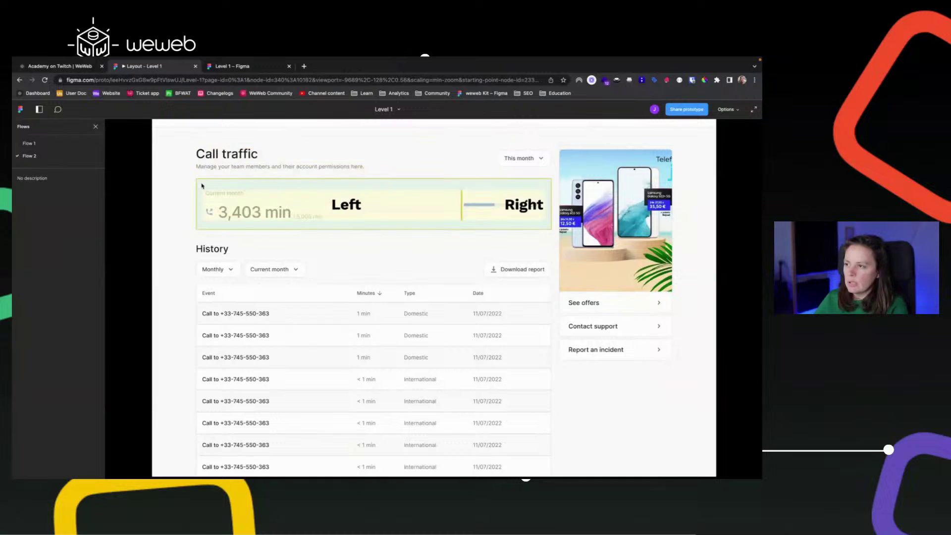
pyautogui.click(60, 66)
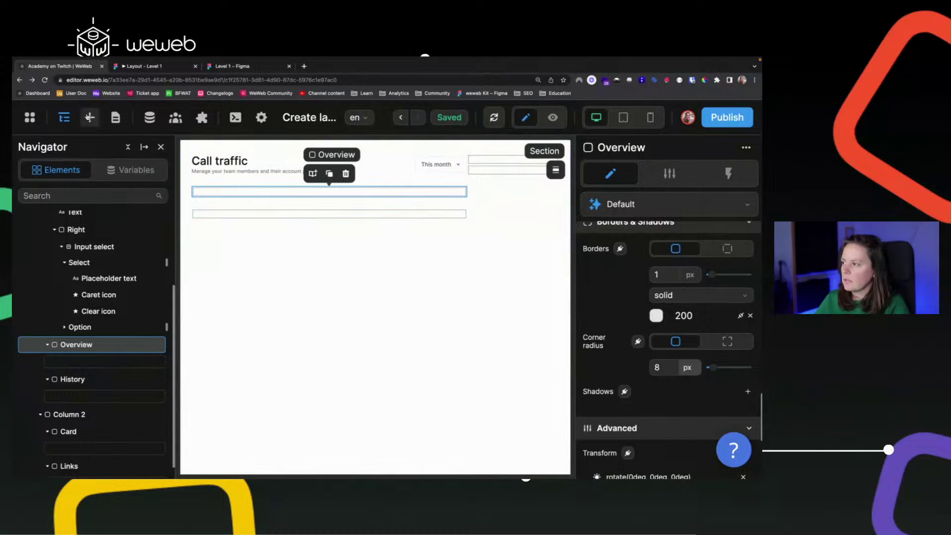
pyautogui.click(177, 69)
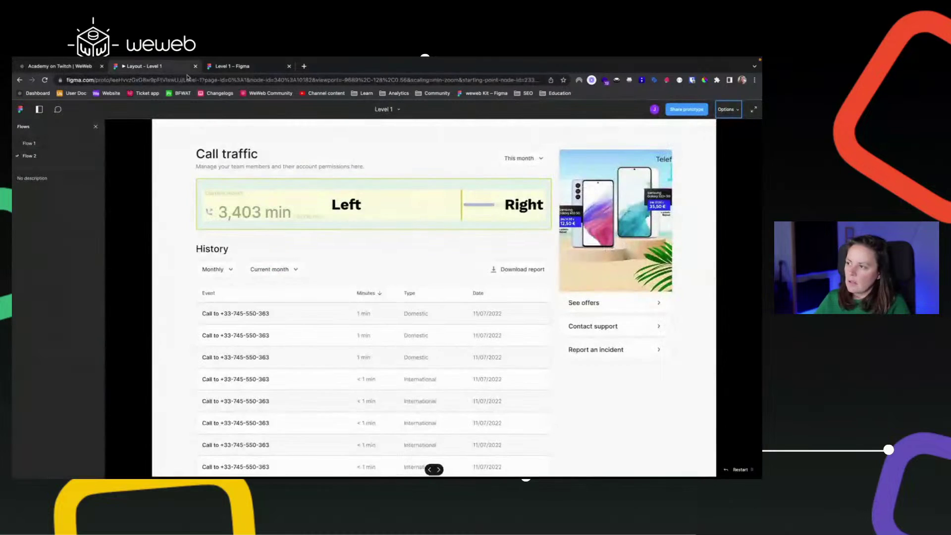
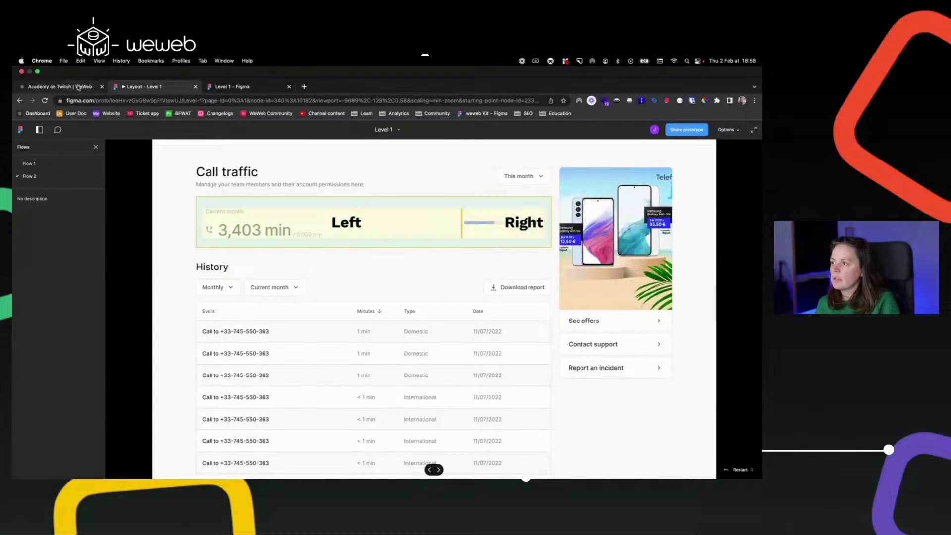
# - Switch back to WeWeb, add a container inside Overview, and duplicate it
pyautogui.click(78, 87)
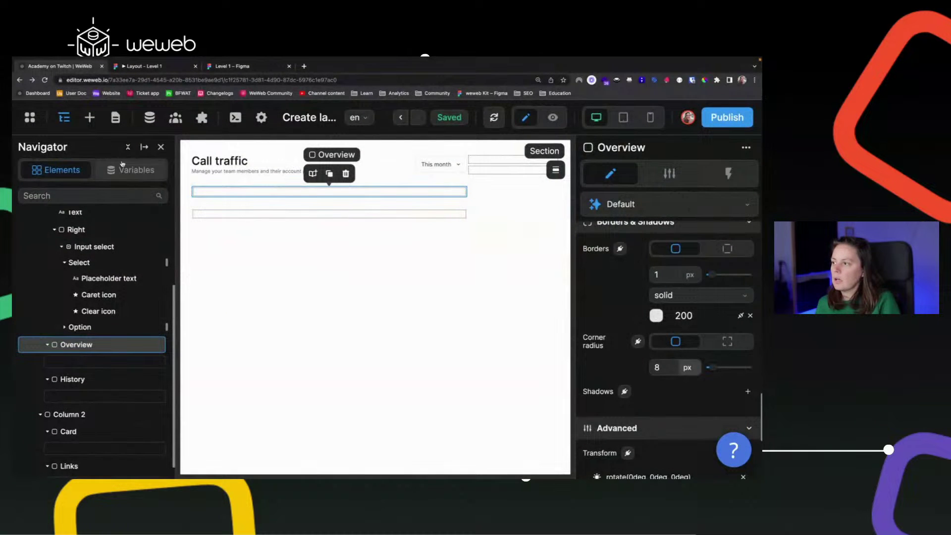
pyautogui.click(89, 117)
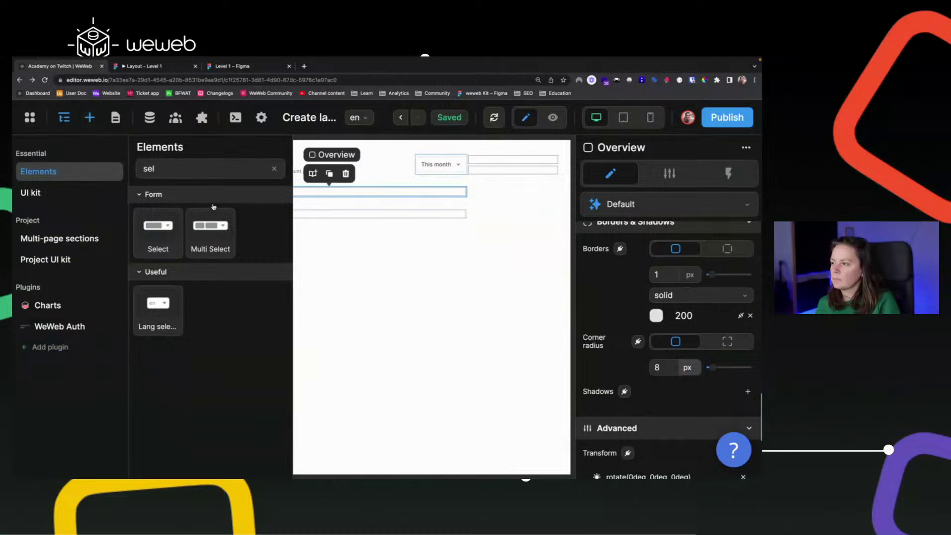
pyautogui.click(274, 169)
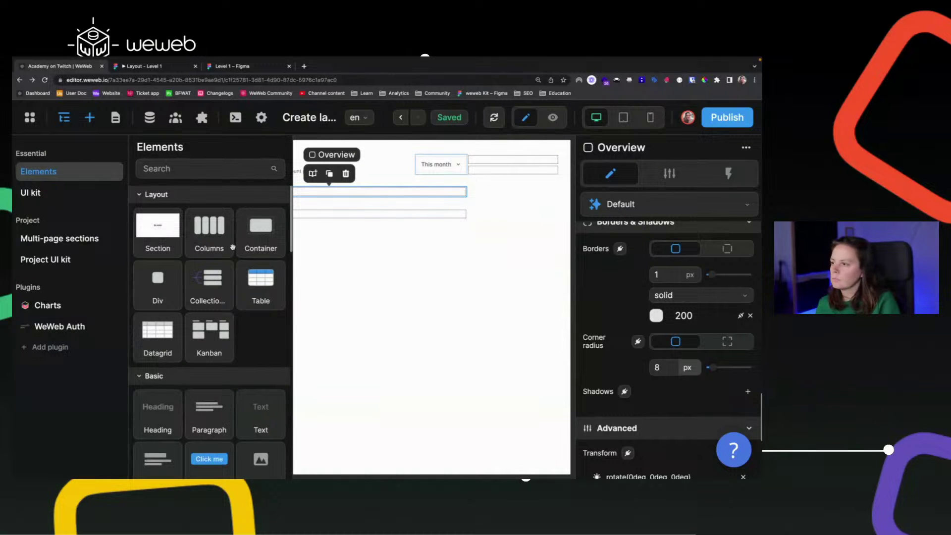
pyautogui.moveTo(256, 238); pyautogui.dragTo(106, 361)
pyautogui.click(104, 364)
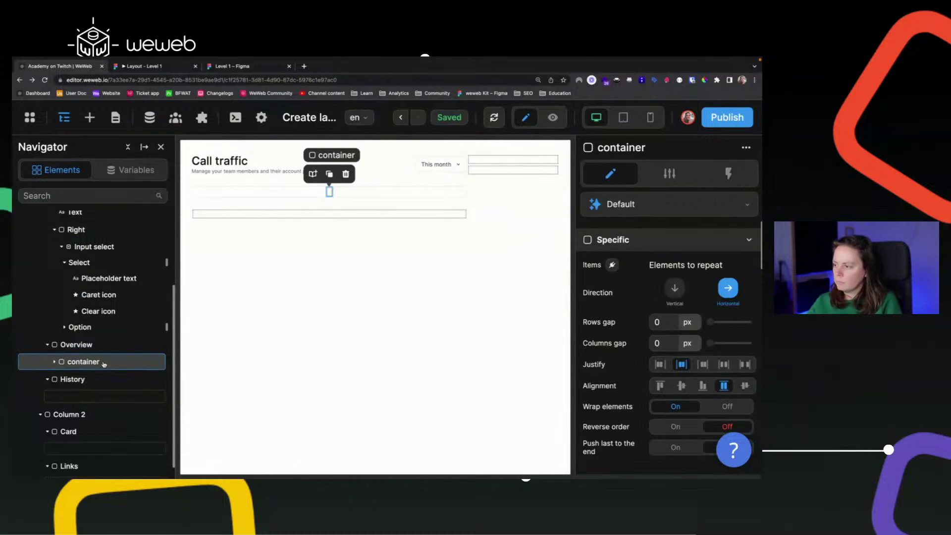
pyautogui.hotkey('ctrl', 'd')
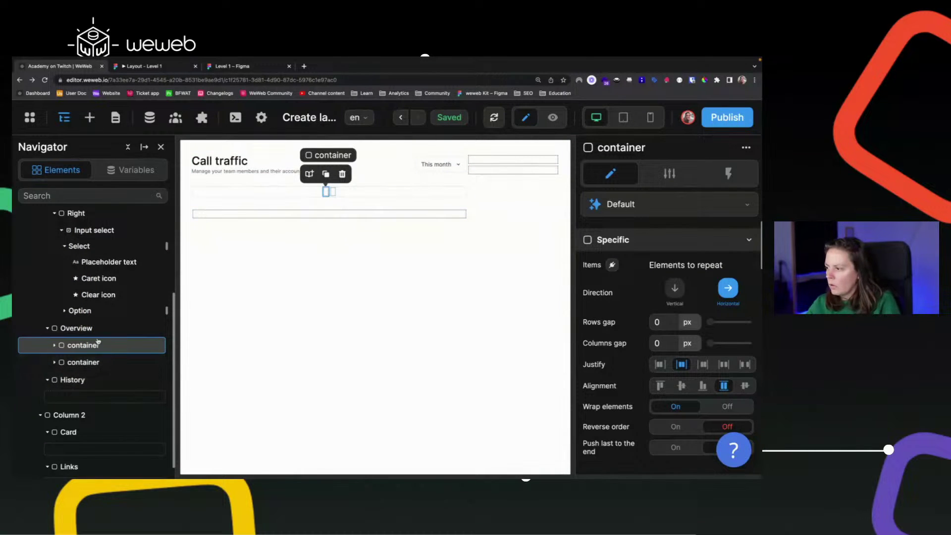
# - Rename the two containers inside Overview as Left and Right
pyautogui.doubleClick(97, 345)
pyautogui.hotkey('ctrl', 'a')
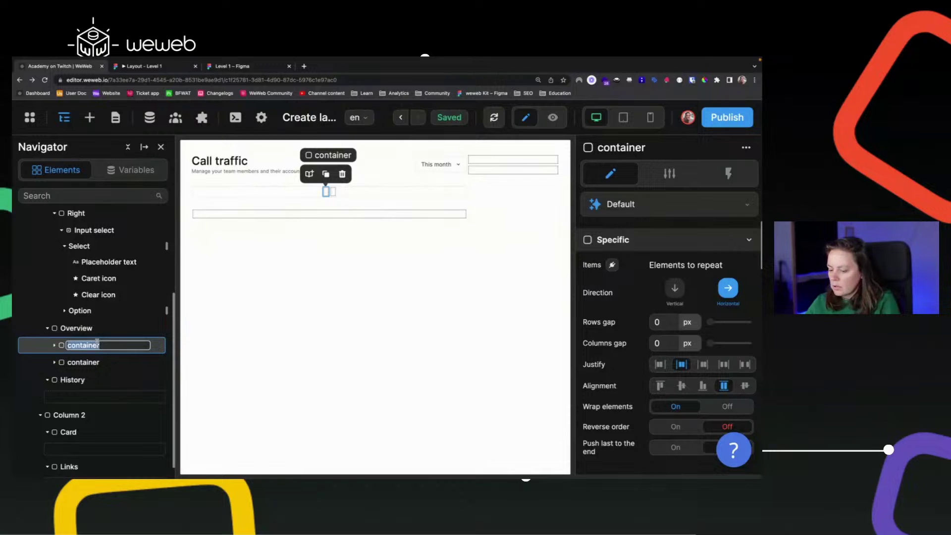
pyautogui.write('Left')
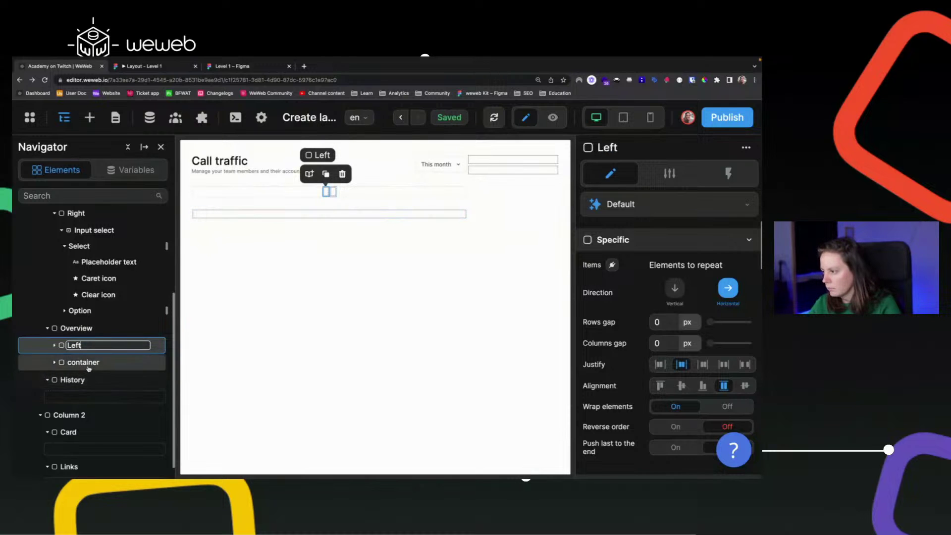
pyautogui.doubleClick(88, 367)
pyautogui.hotkey('ctrl', 'a')
pyautogui.write('Right')
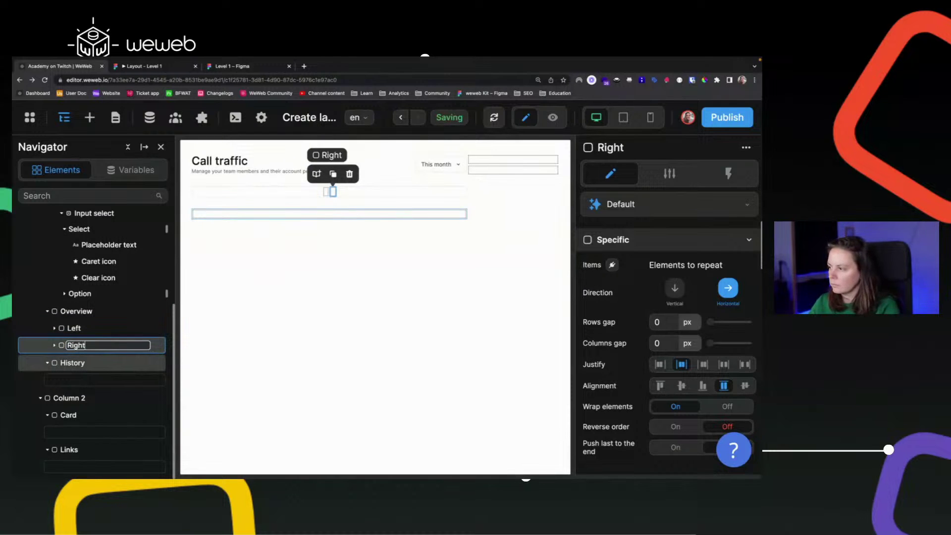
pyautogui.press('Return')
# - Check the card layout in Figma, then justify the Overview container's items with space between in WeWeb
pyautogui.click(95, 329)
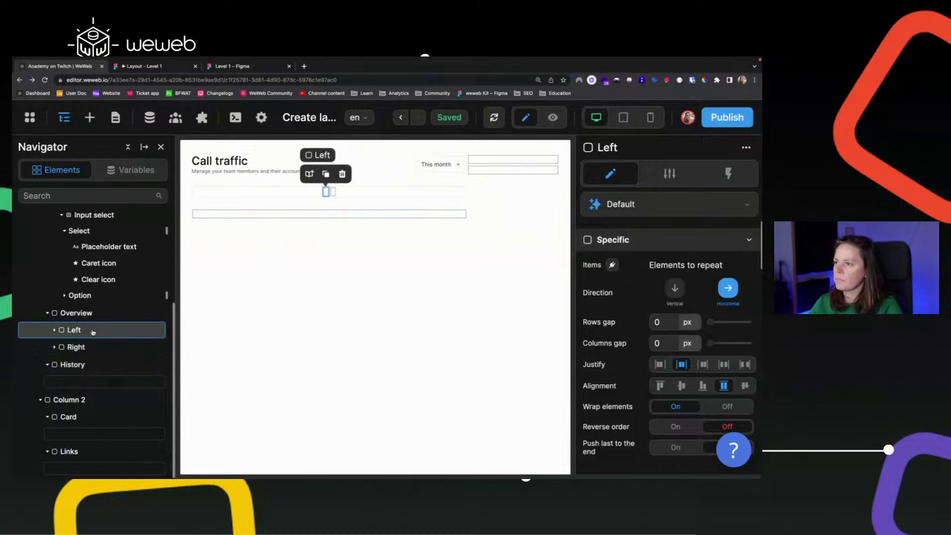
pyautogui.click(88, 328)
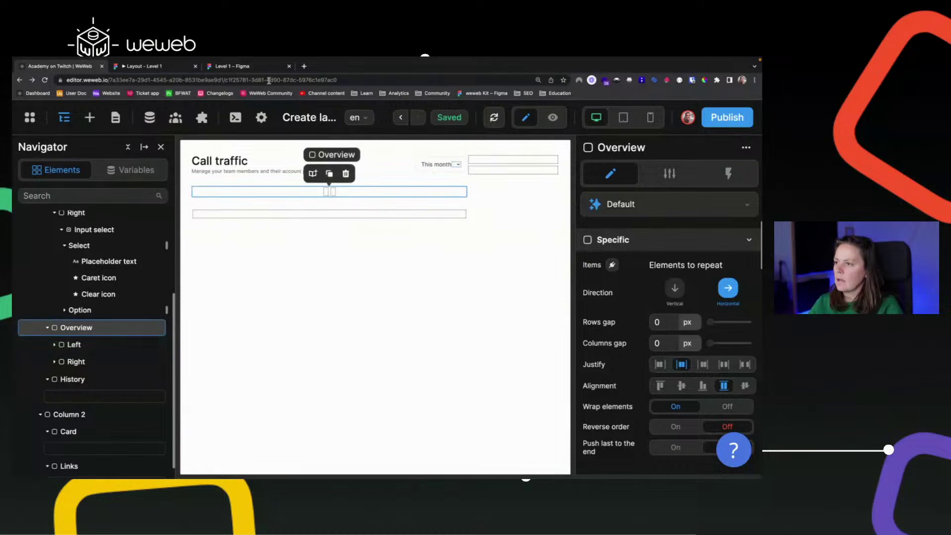
pyautogui.click(217, 67)
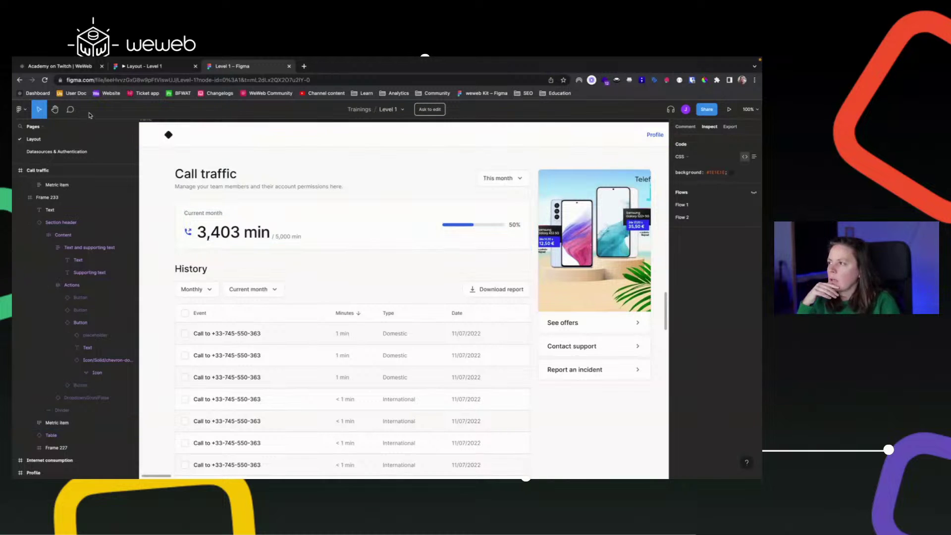
pyautogui.click(144, 66)
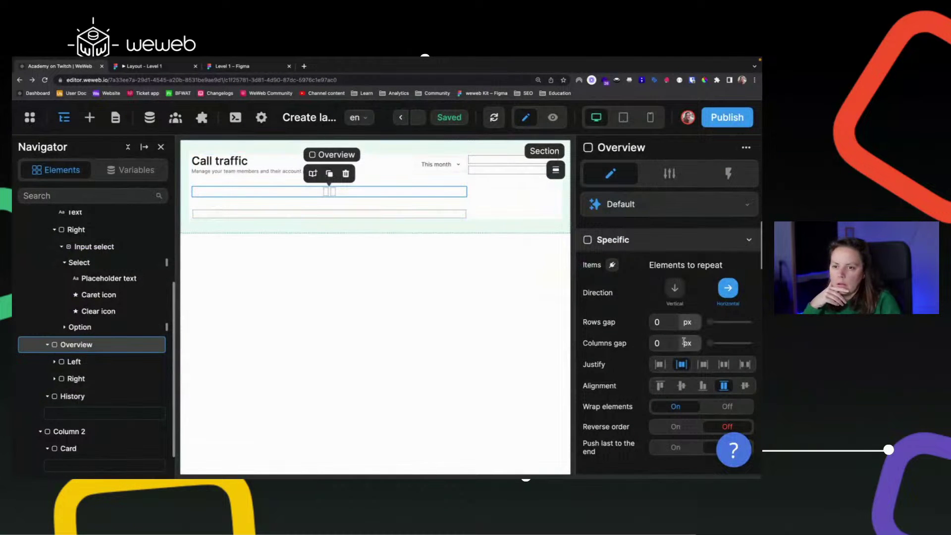
pyautogui.click(744, 365)
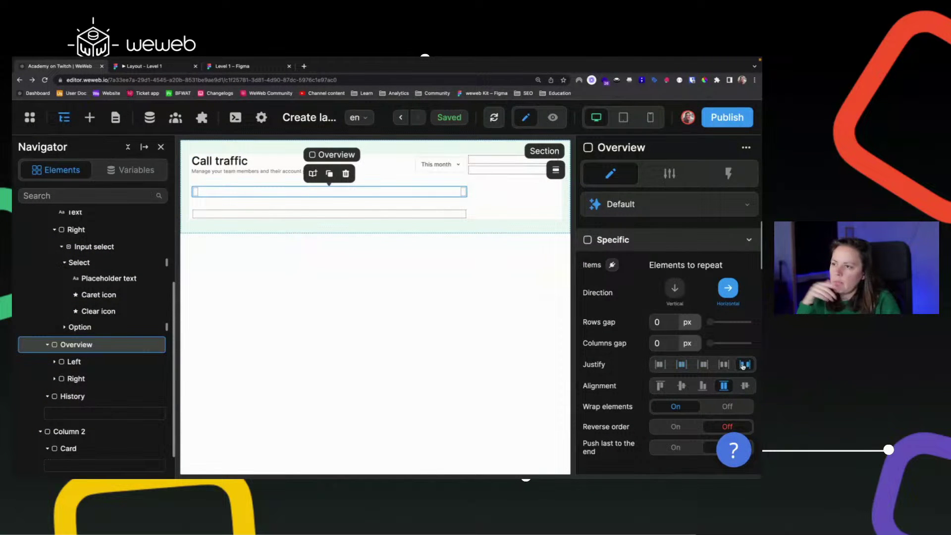
# - Try space around as the justification of the Overview container's items, and go back to space between
pyautogui.click(723, 364)
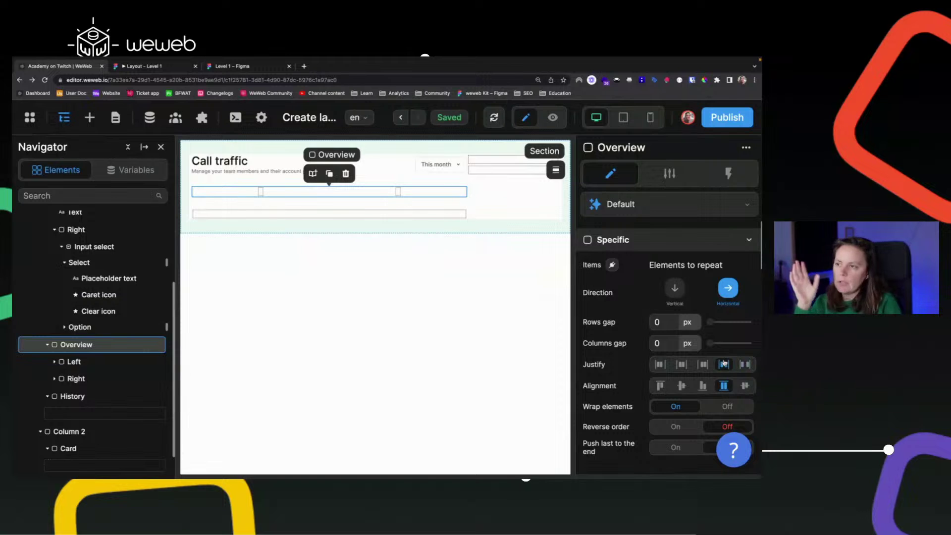
pyautogui.click(745, 365)
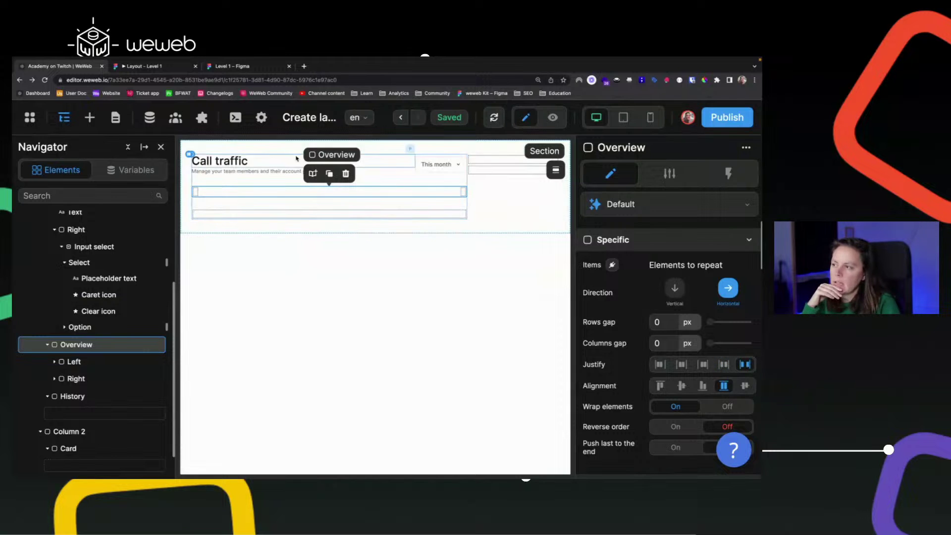
# - Inspect the Current month card's inner spacing in Figma, and set the Overview container's padding to 24 px in WeWeb
pyautogui.moveTo(254, 59)
pyautogui.click(224, 88)
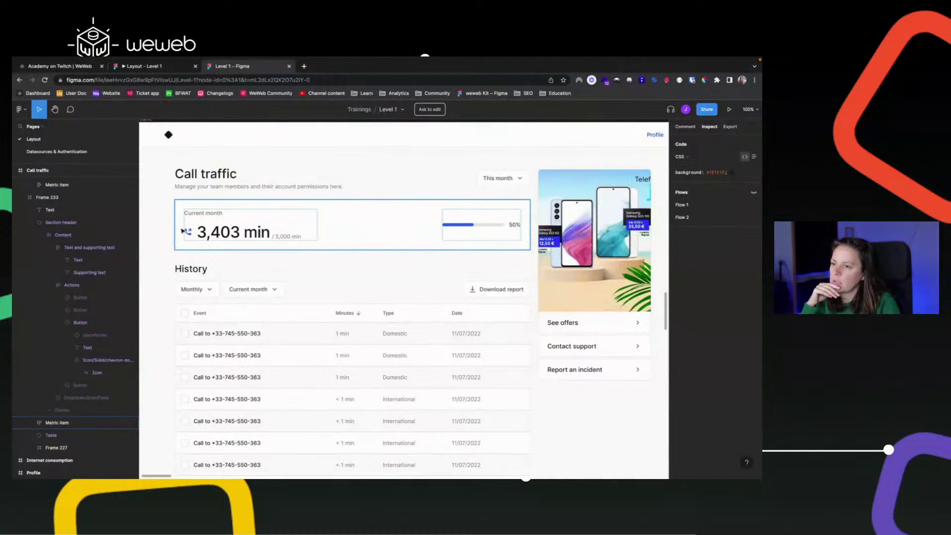
pyautogui.click(218, 213)
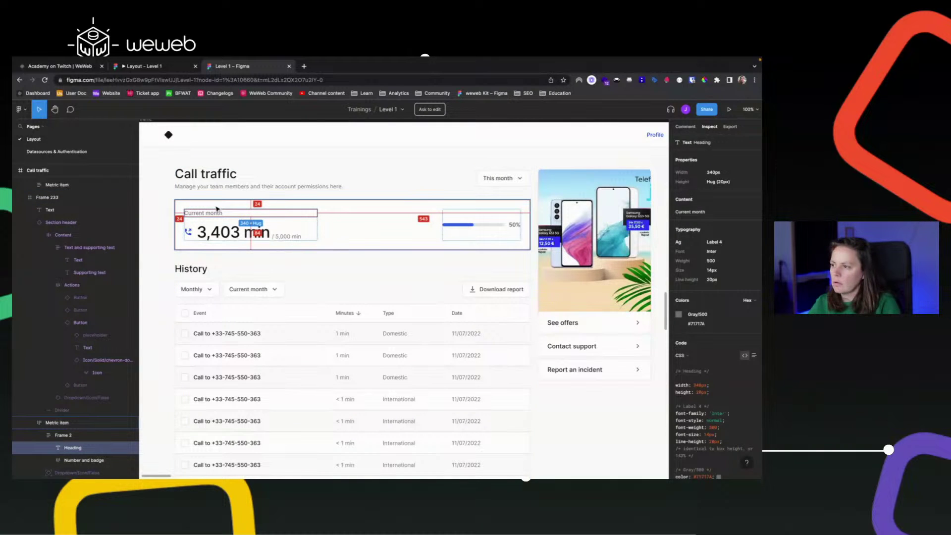
pyautogui.click(89, 66)
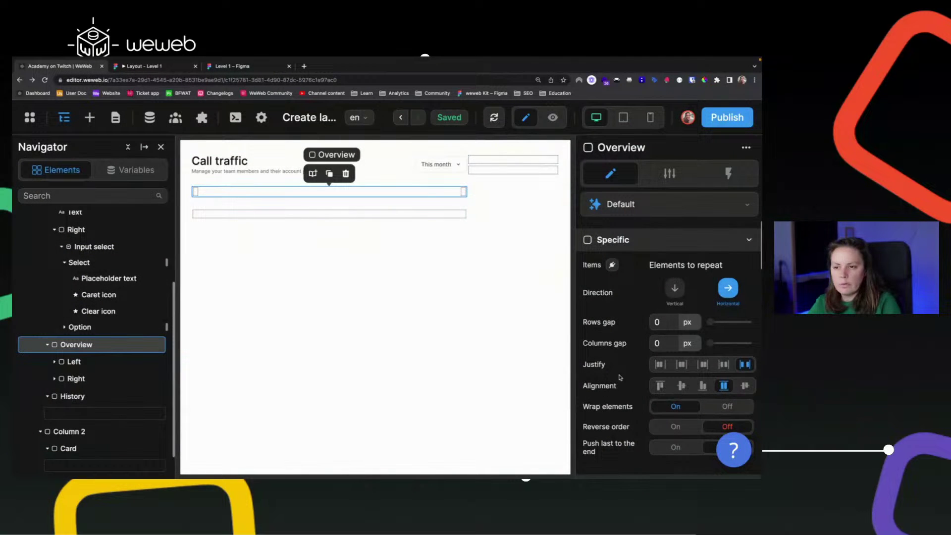
pyautogui.scroll(-5, 620, 378)
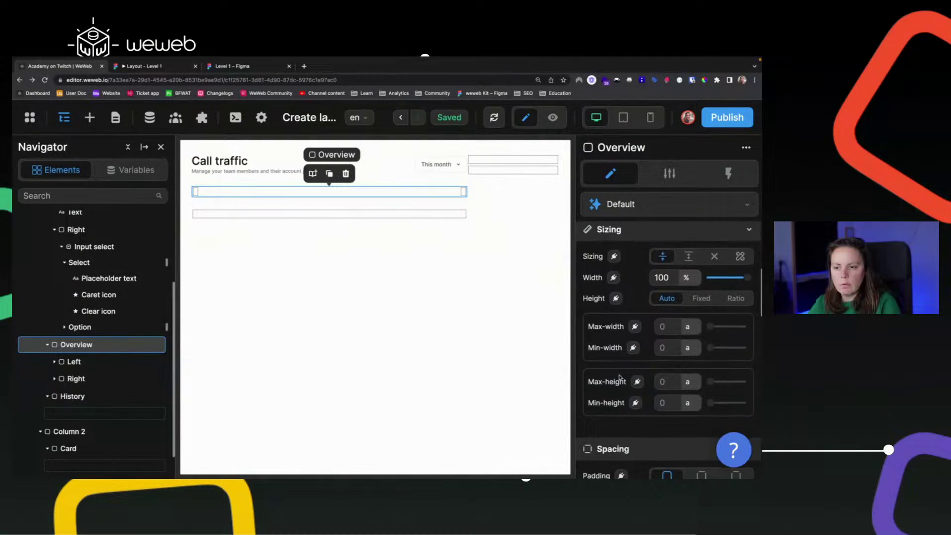
pyautogui.scroll(-2, 619, 378)
pyautogui.click(671, 442)
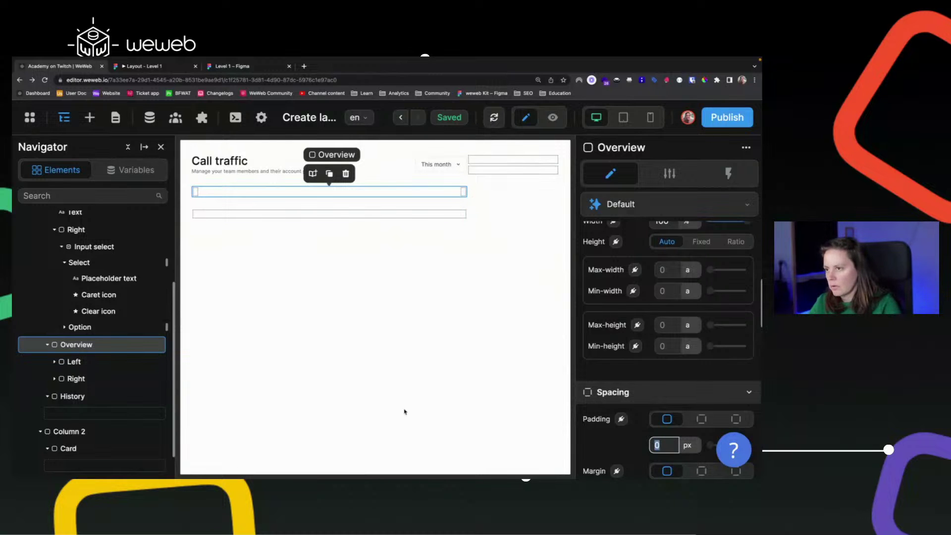
pyautogui.click(238, 67)
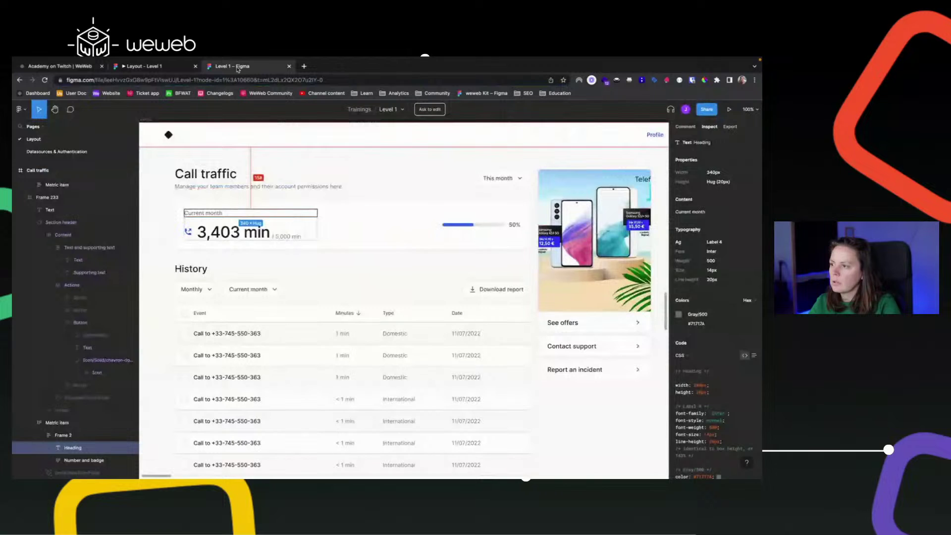
pyautogui.click(116, 69)
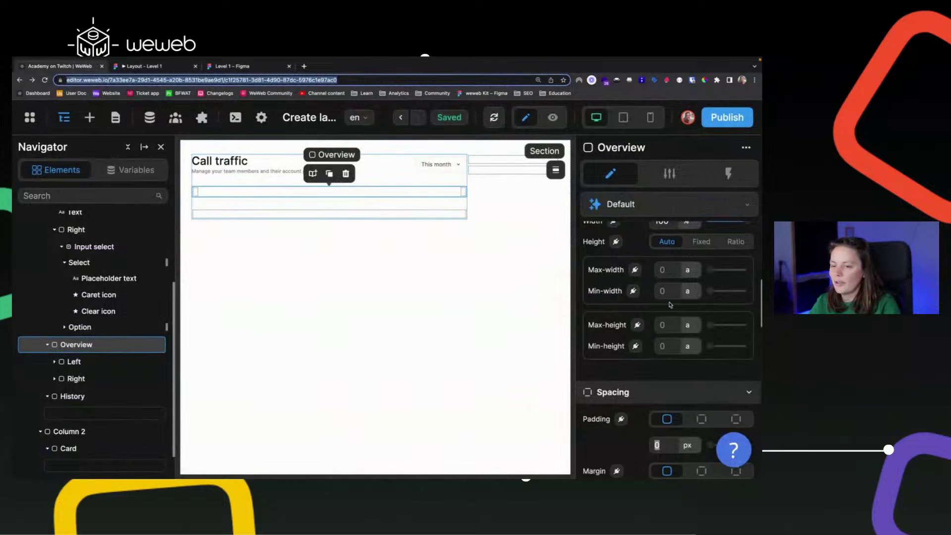
pyautogui.write('24')
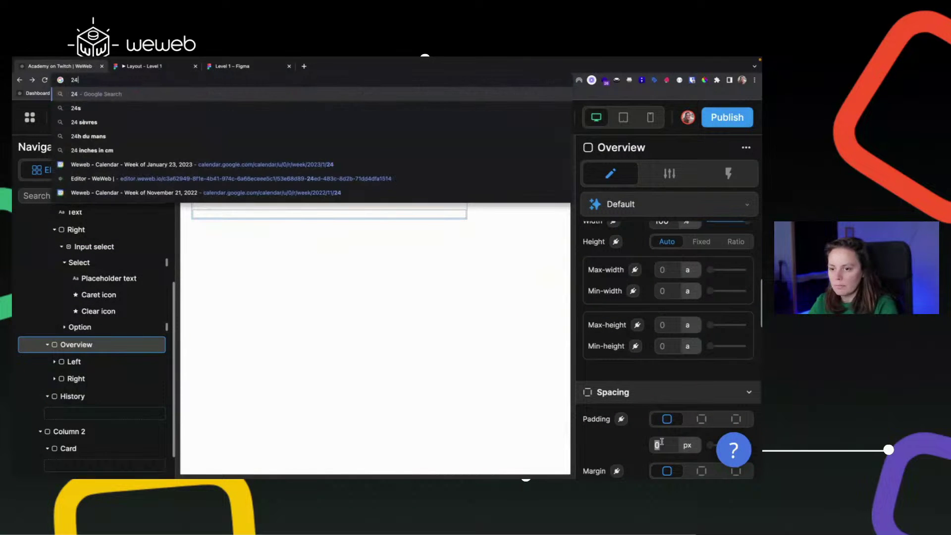
pyautogui.click(662, 444)
pyautogui.write('24')
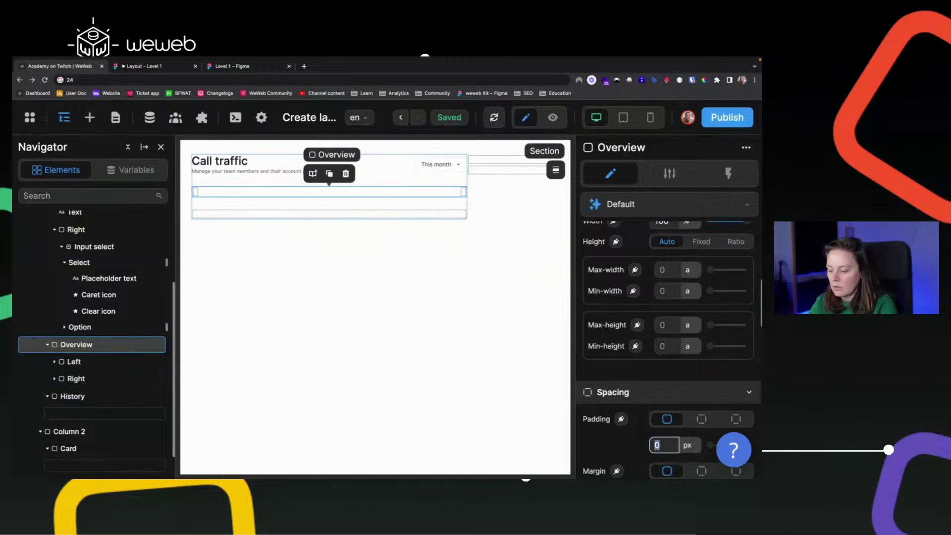
# - Check the left part of the Current month card in Figma, and add a Text element inside Overview's Left container in WeWeb
pyautogui.click(202, 198)
pyautogui.scroll(-1, 149, 215)
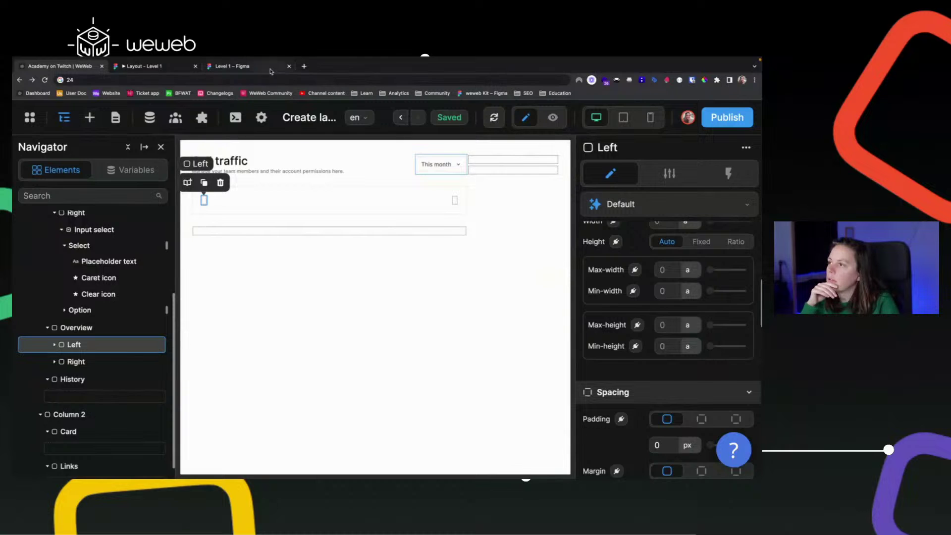
pyautogui.click(233, 66)
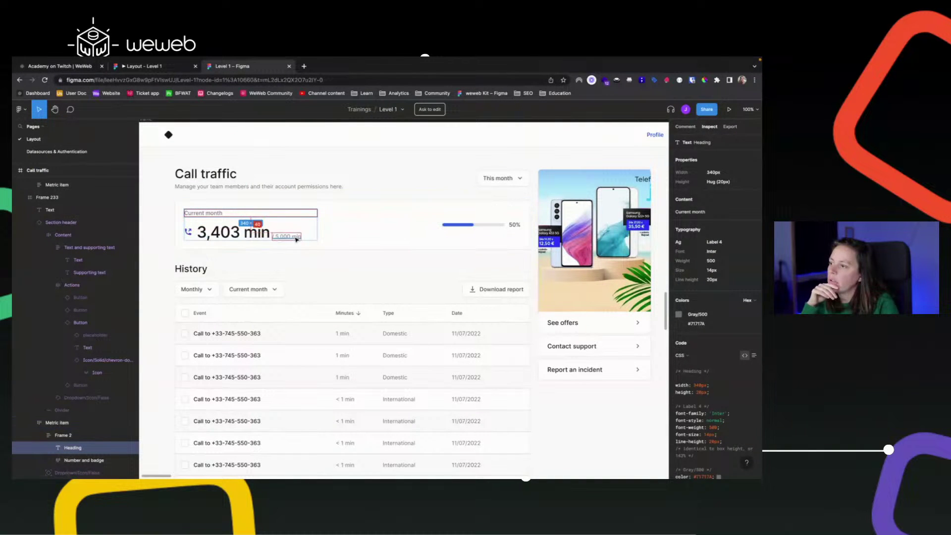
pyautogui.click(83, 67)
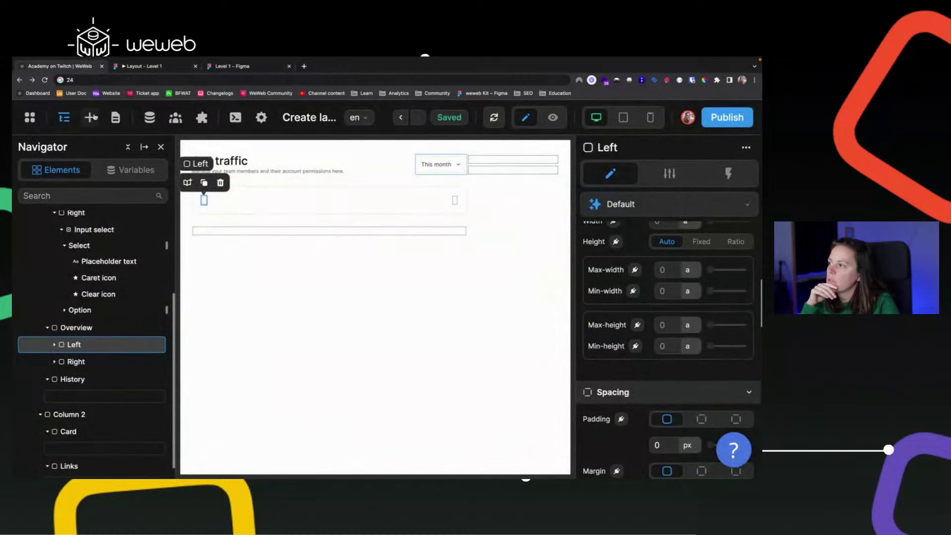
pyautogui.click(90, 118)
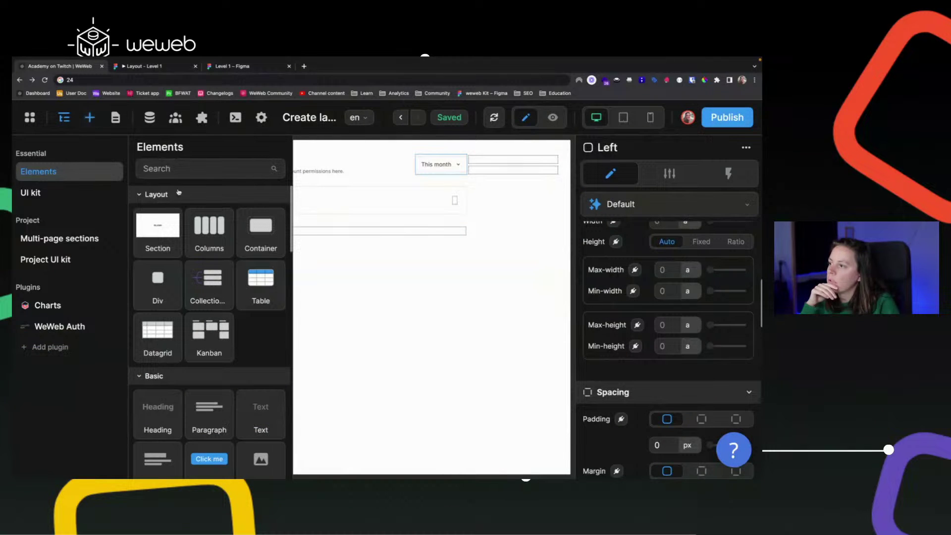
pyautogui.write('text')
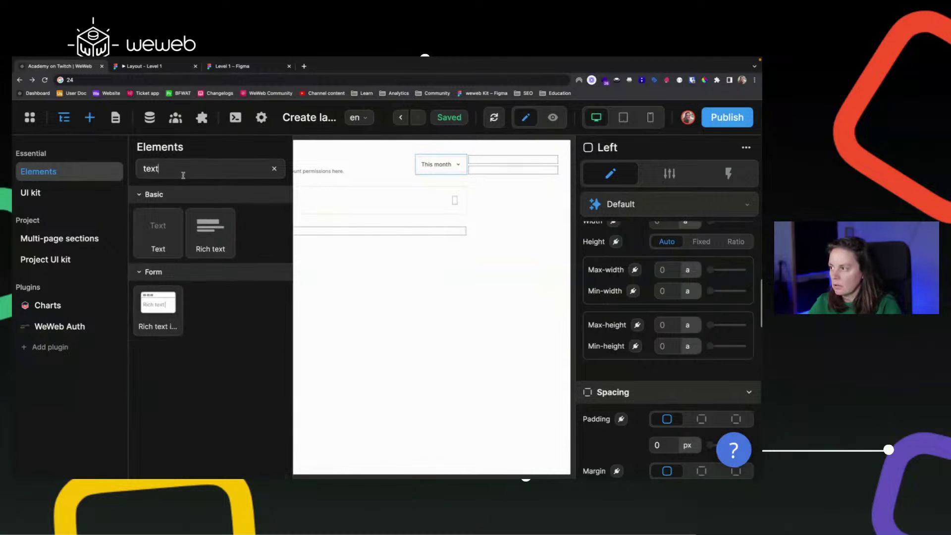
pyautogui.moveTo(164, 242); pyautogui.dragTo(208, 203)
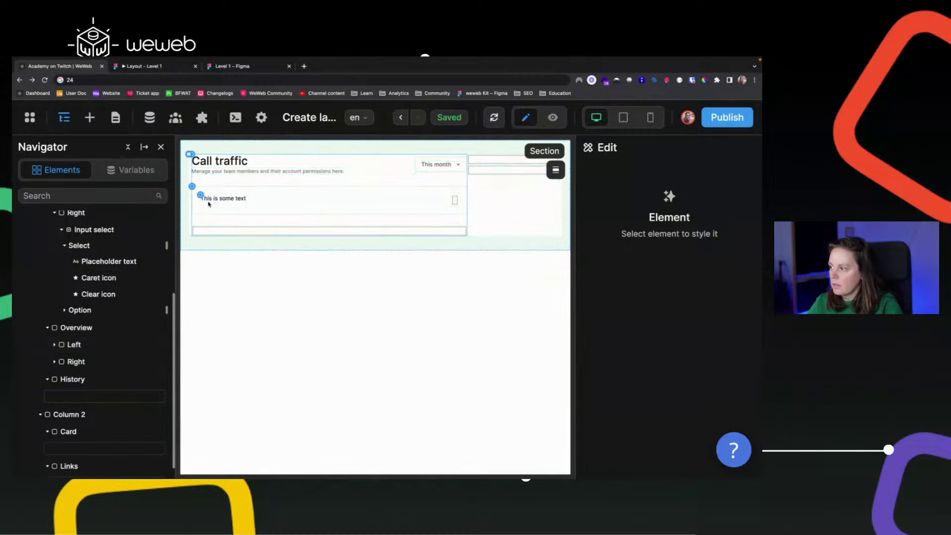
pyautogui.click(54, 345)
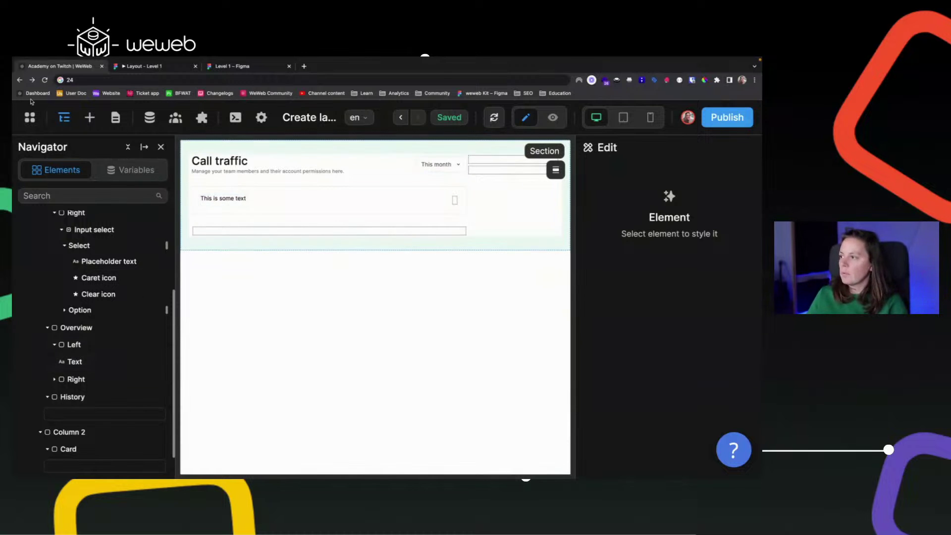
# - Add a container below the Text element inside Overview's Left container
pyautogui.click(89, 118)
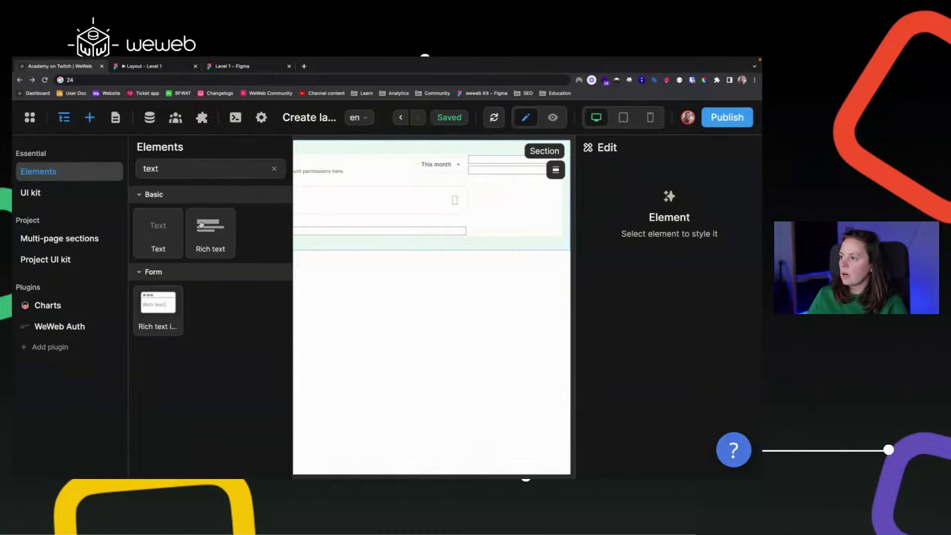
pyautogui.doubleClick(150, 169)
pyautogui.press('BackSpace')
pyautogui.write('con')
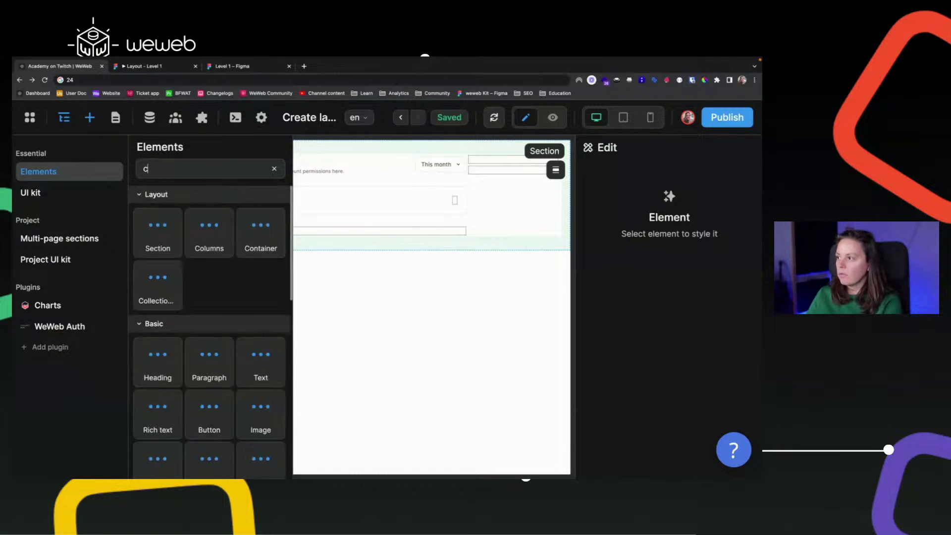
pyautogui.moveTo(157, 225); pyautogui.dragTo(79, 367)
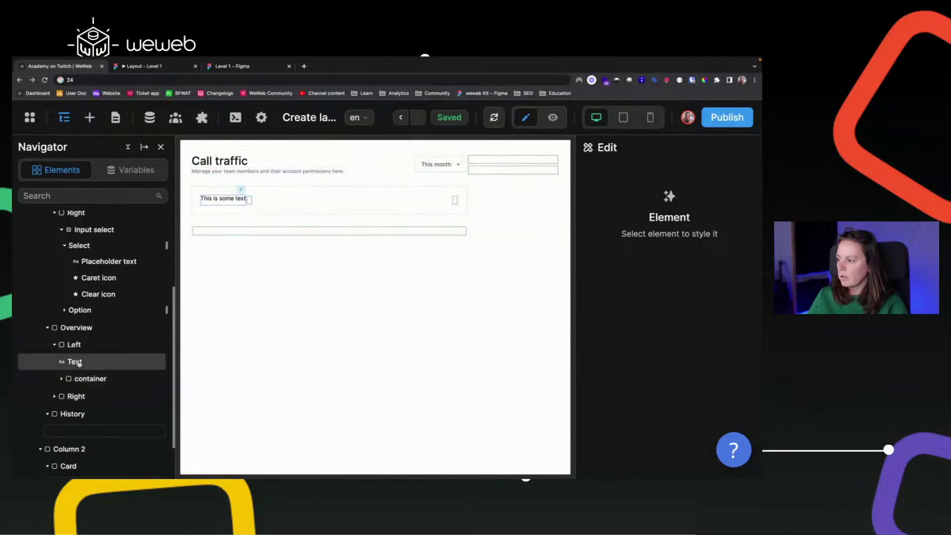
# - Copy the Text element from Left into the new container and duplicate it there
pyautogui.click(79, 363)
pyautogui.scroll(-1, 77, 366)
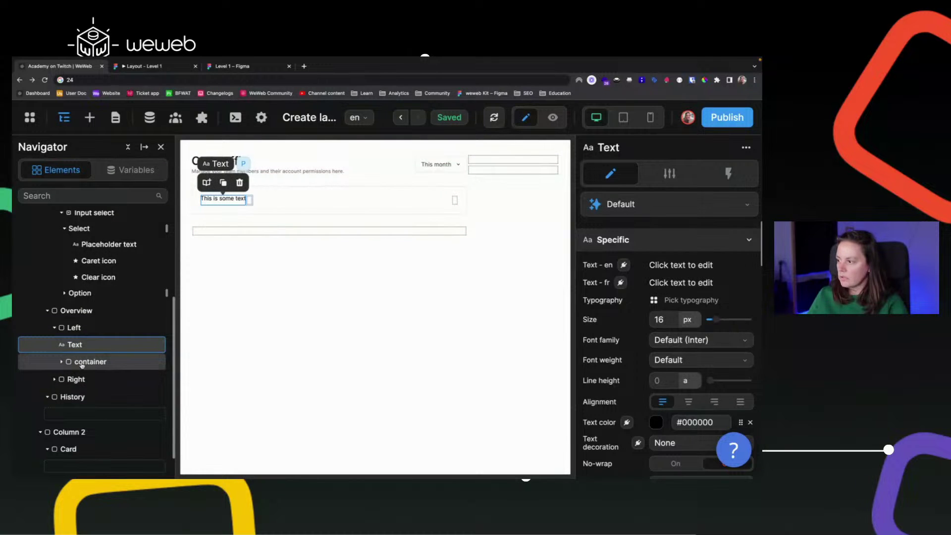
pyautogui.click(81, 363)
pyautogui.scroll(-1, 79, 362)
pyautogui.hotkey('ctrl', 'v')
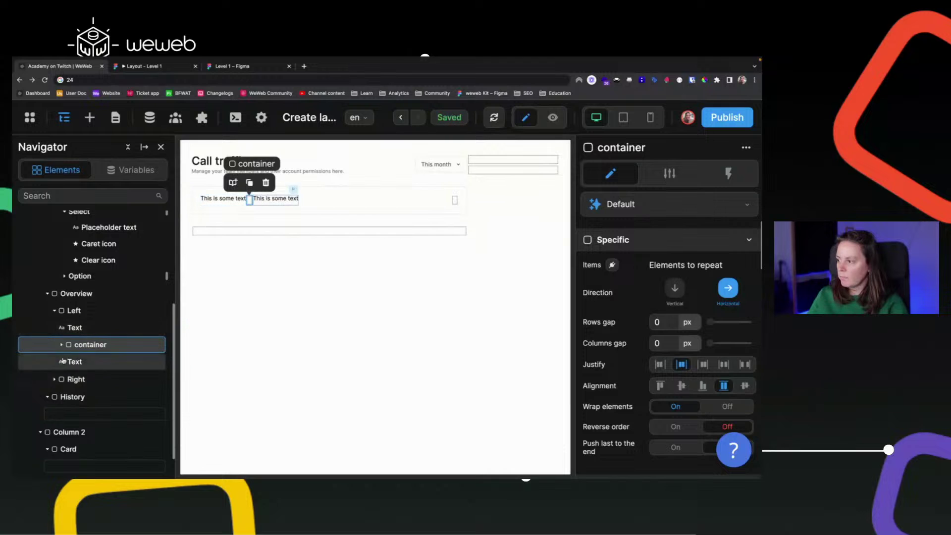
pyautogui.moveTo(69, 380); pyautogui.dragTo(83, 364)
pyautogui.click(87, 364)
pyautogui.scroll(-1, 87, 364)
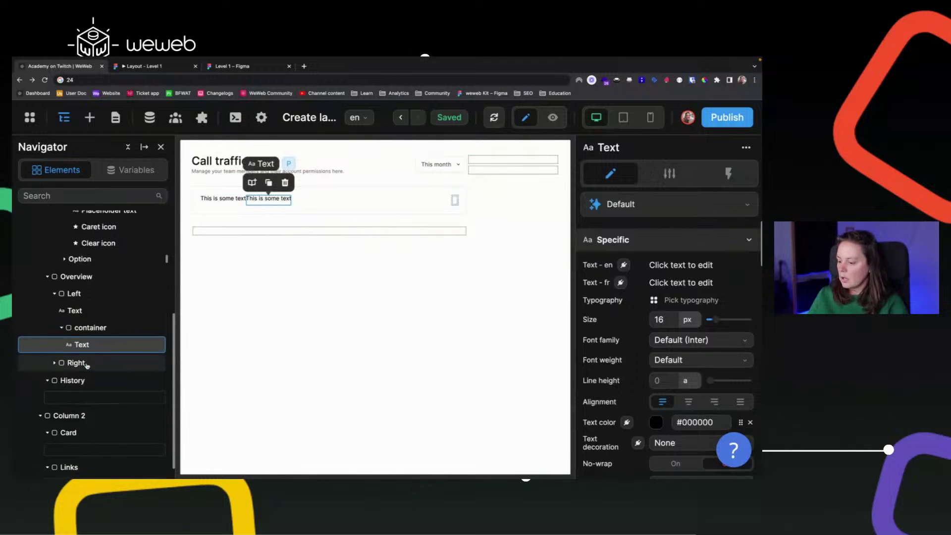
pyautogui.hotkey('ctrl', 'd')
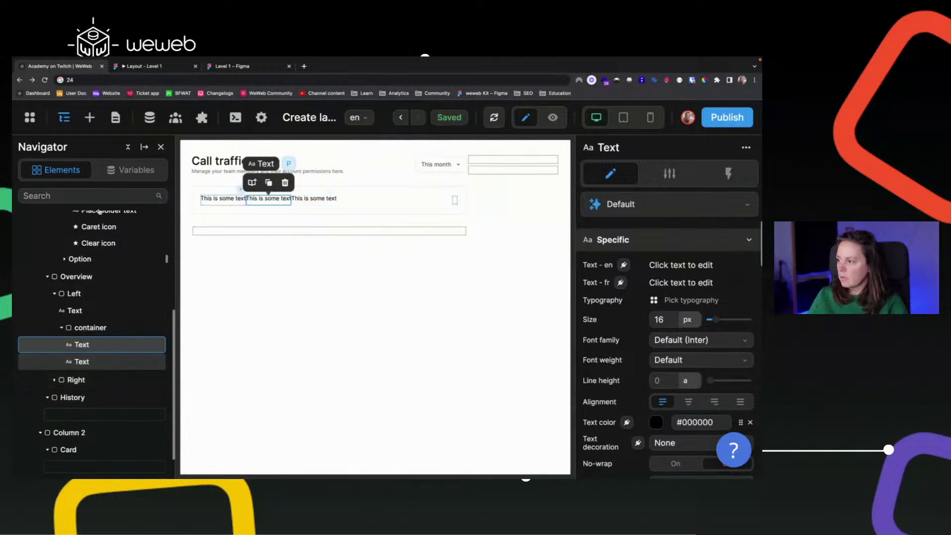
# - Add an Icon before the two texts in the nested container, and set the Left container's direction to vertical
pyautogui.click(90, 118)
pyautogui.moveTo(166, 297); pyautogui.dragTo(99, 340)
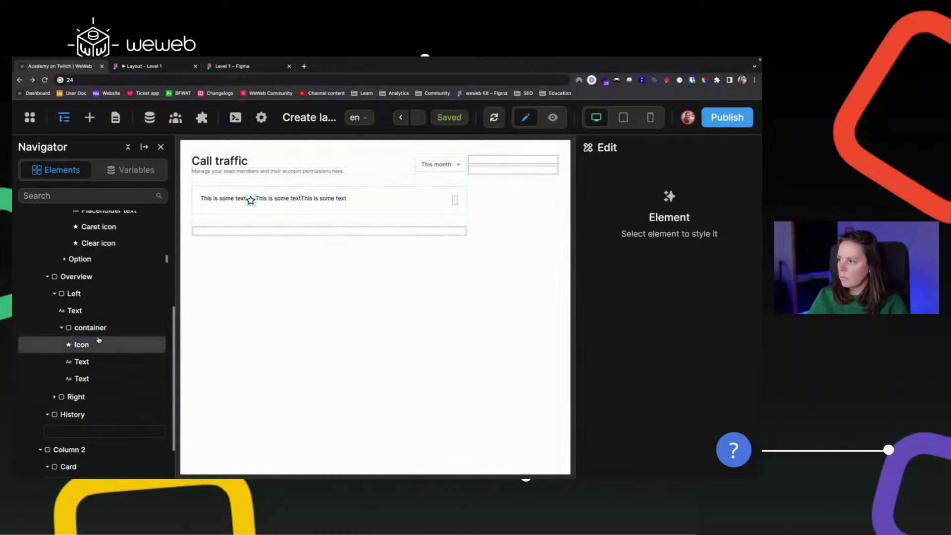
pyautogui.click(73, 294)
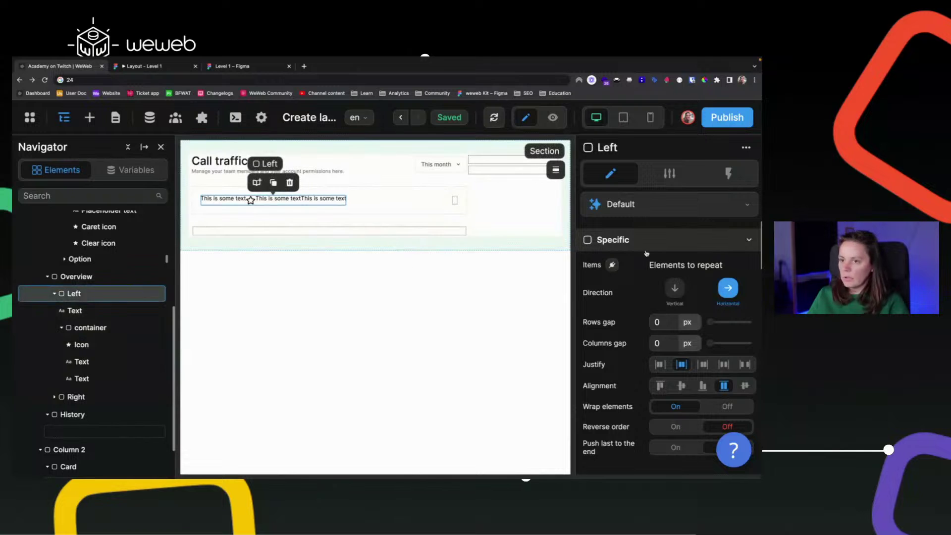
pyautogui.click(674, 288)
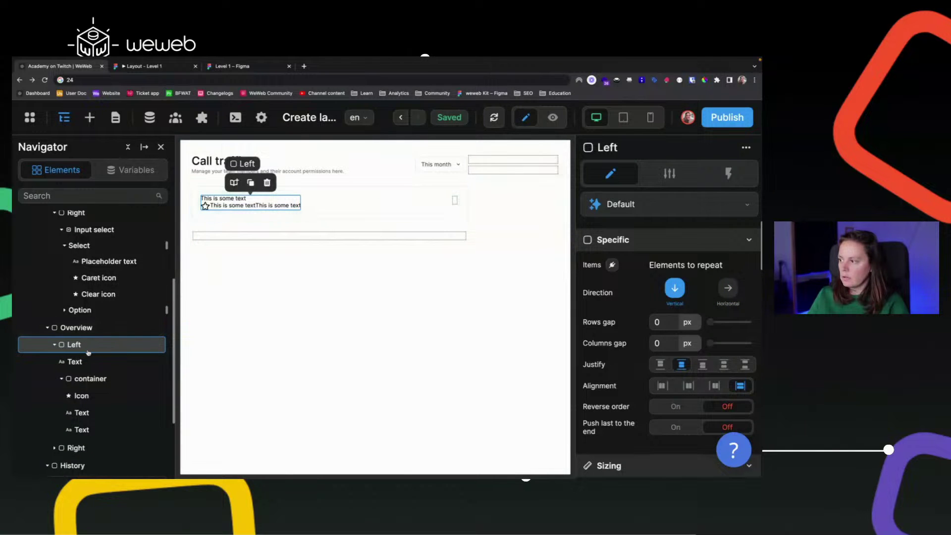
# - Try the vertical direction on the nested container with the icon and texts, and return it to horizontal
pyautogui.click(85, 379)
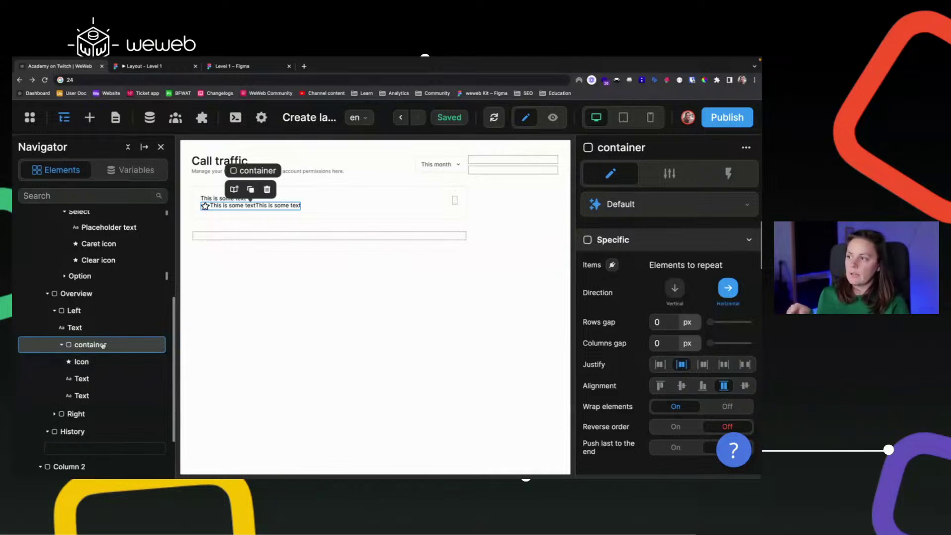
pyautogui.click(675, 288)
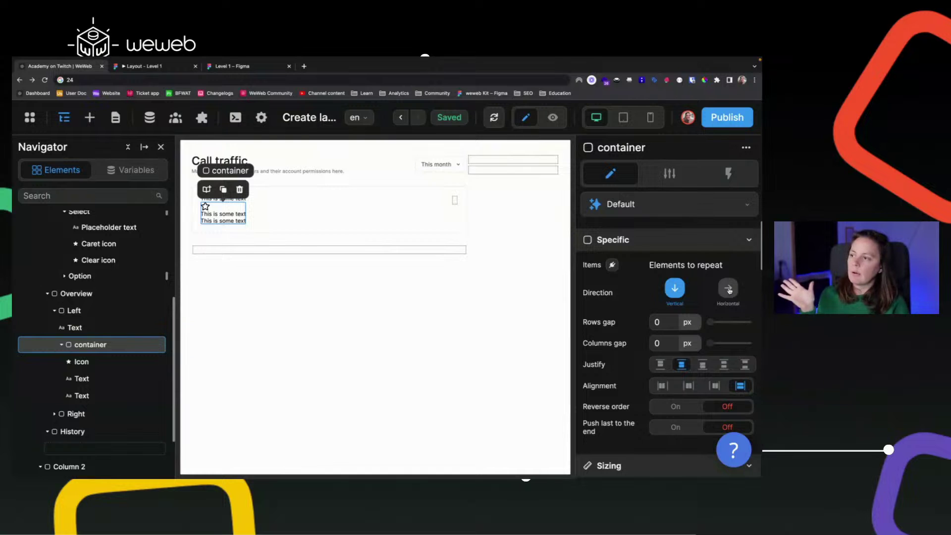
pyautogui.click(728, 290)
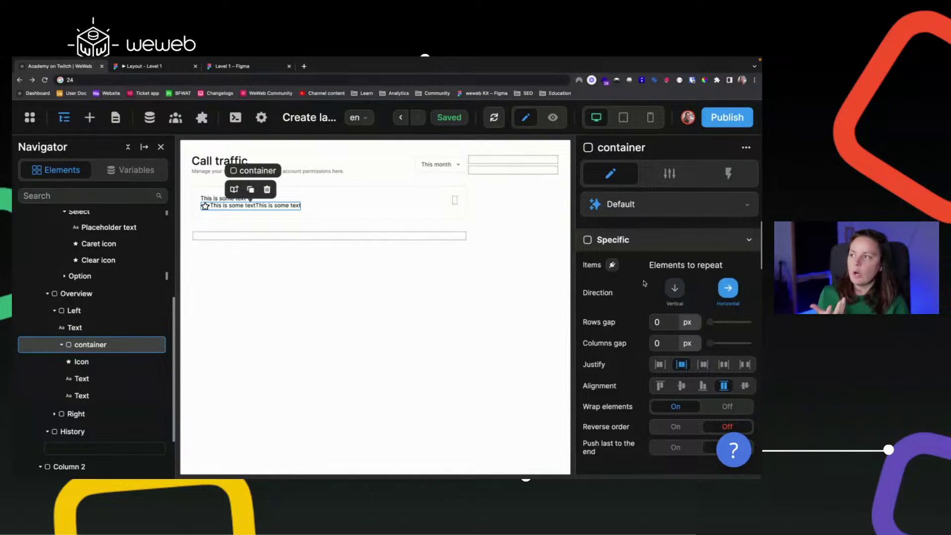
# - Switch to Figma and examine how the layout prototype breaks down the left part of the Current month card
pyautogui.click(233, 65)
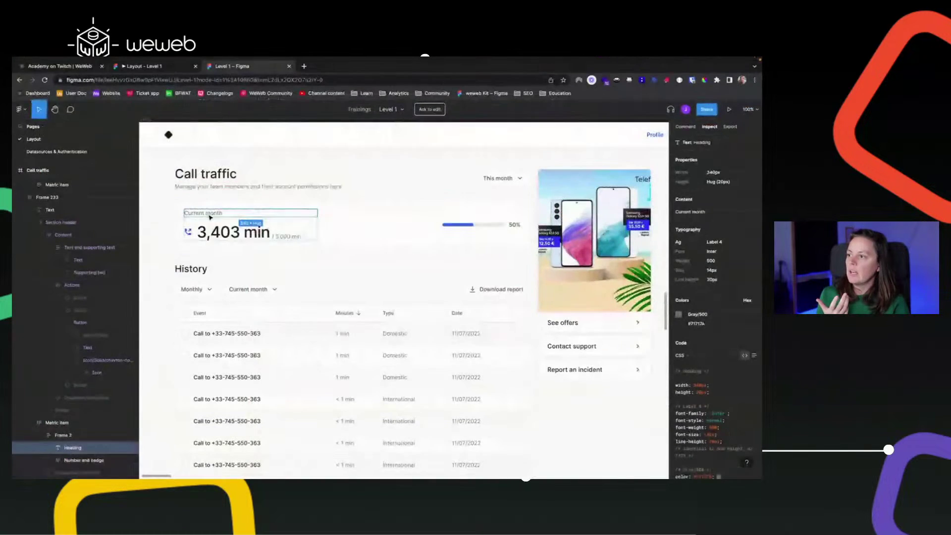
pyautogui.moveTo(154, 71)
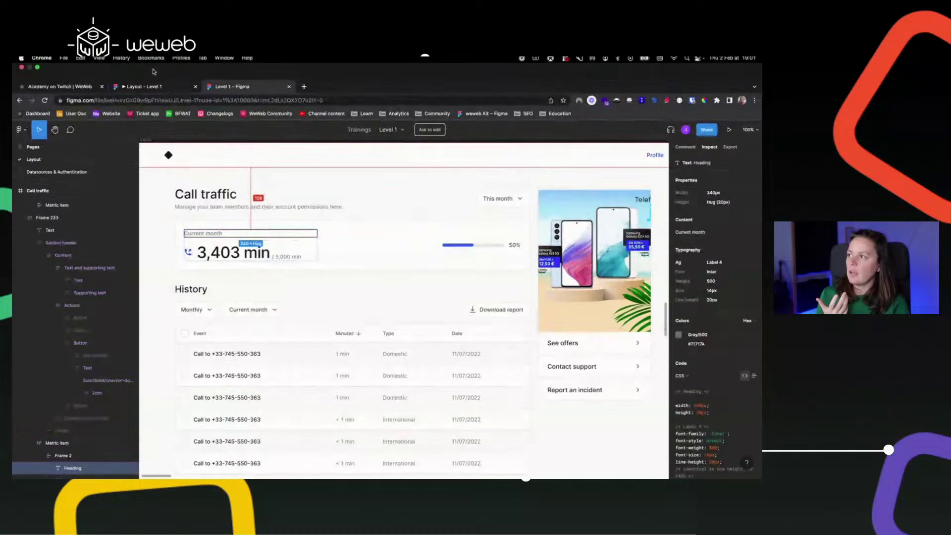
pyautogui.click(156, 87)
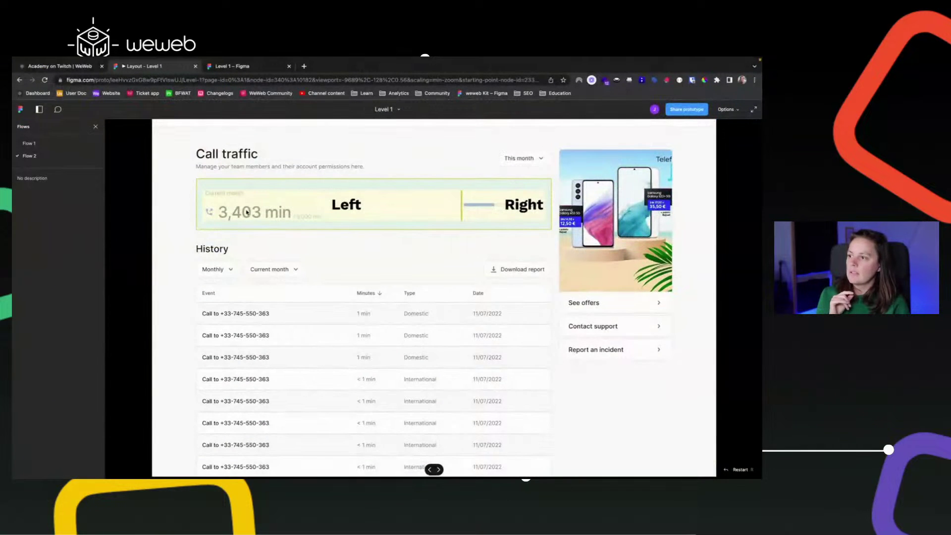
pyautogui.click(247, 212)
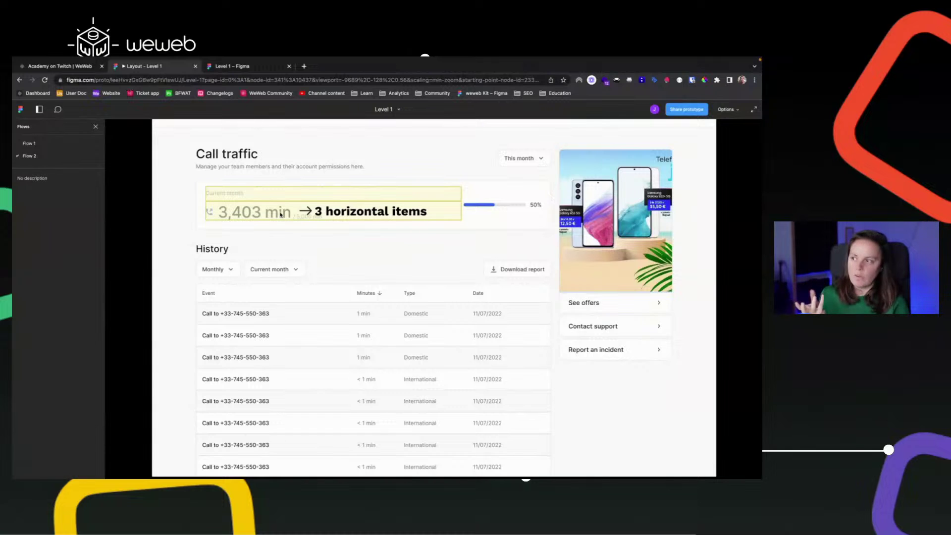
# - Switch to WeWeb and replace the first text in the Overview's Left container with "Current month"
pyautogui.click(77, 70)
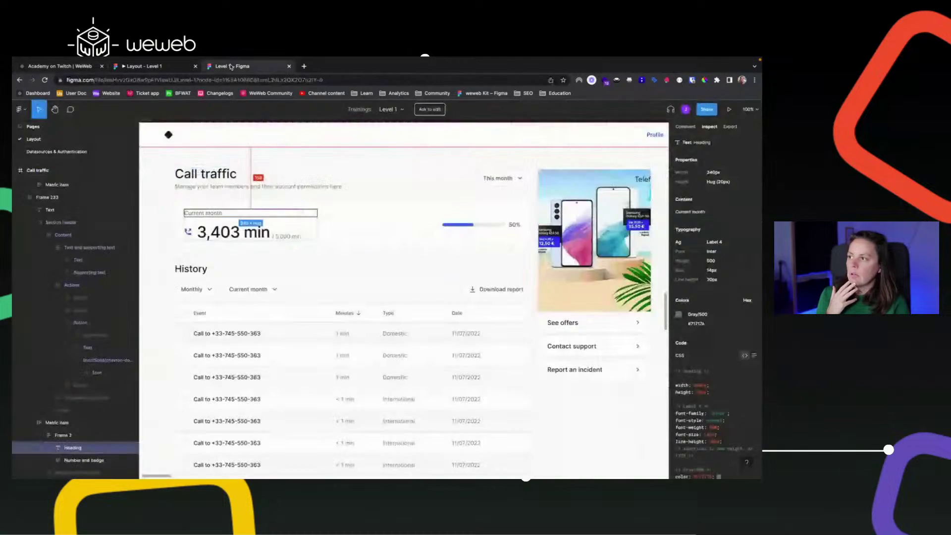
pyautogui.click(229, 68)
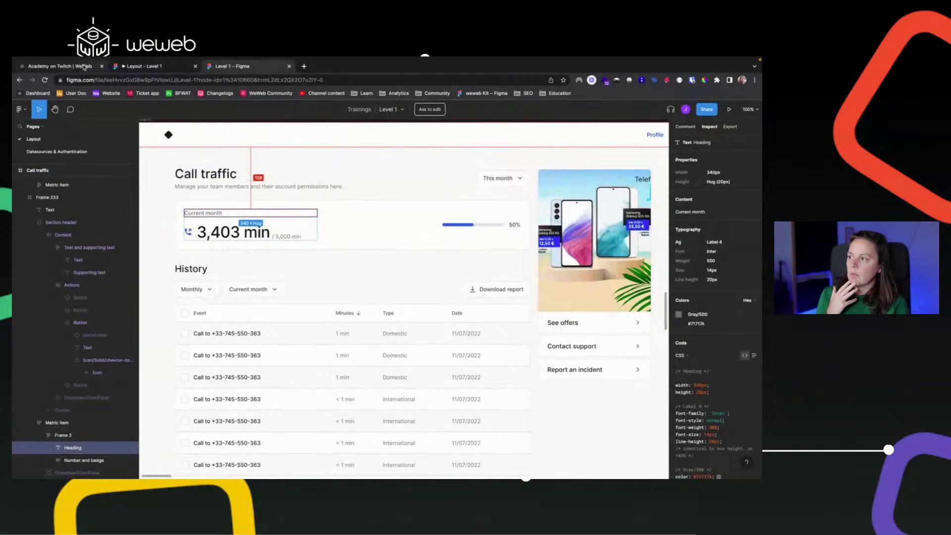
pyautogui.click(84, 66)
pyautogui.click(212, 197)
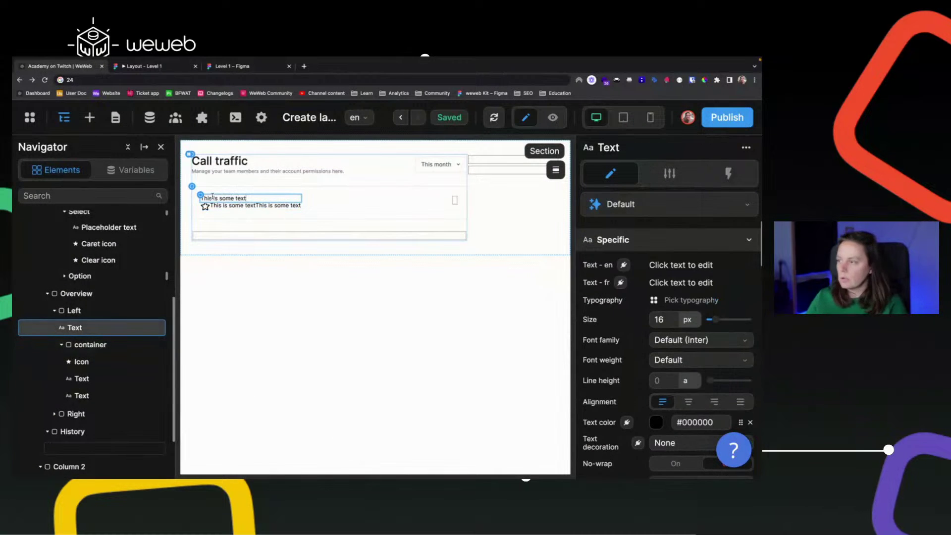
pyautogui.doubleClick(212, 196)
pyautogui.press('BackSpace')
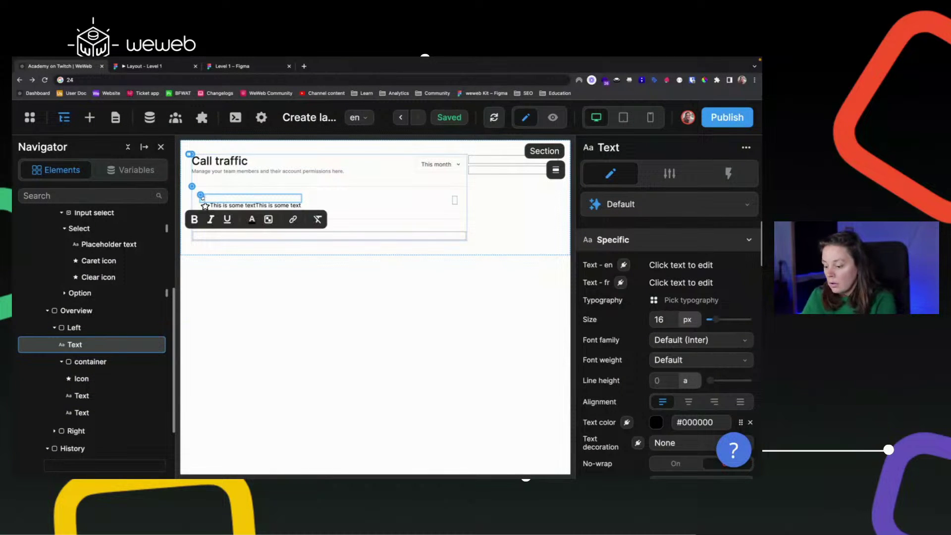
pyautogui.write('Current month')
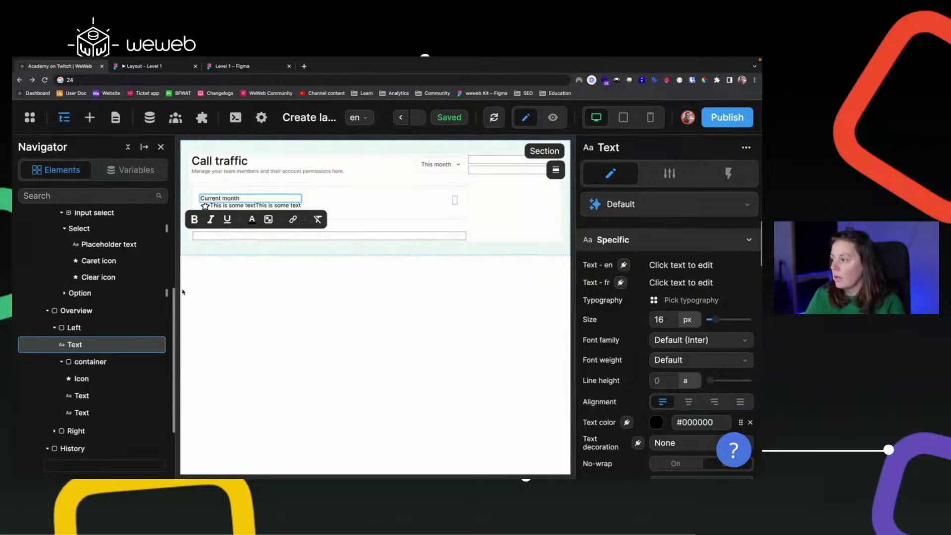
pyautogui.click(79, 431)
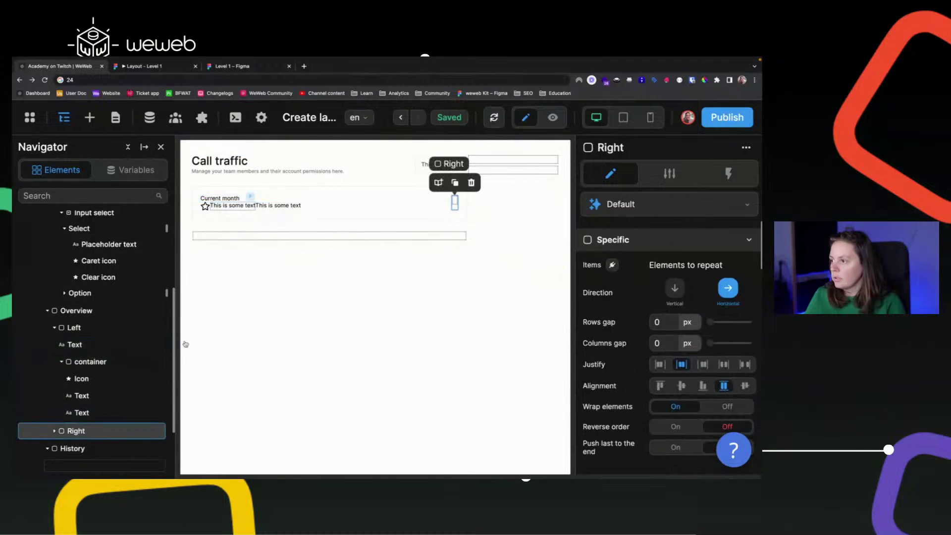
pyautogui.click(661, 341)
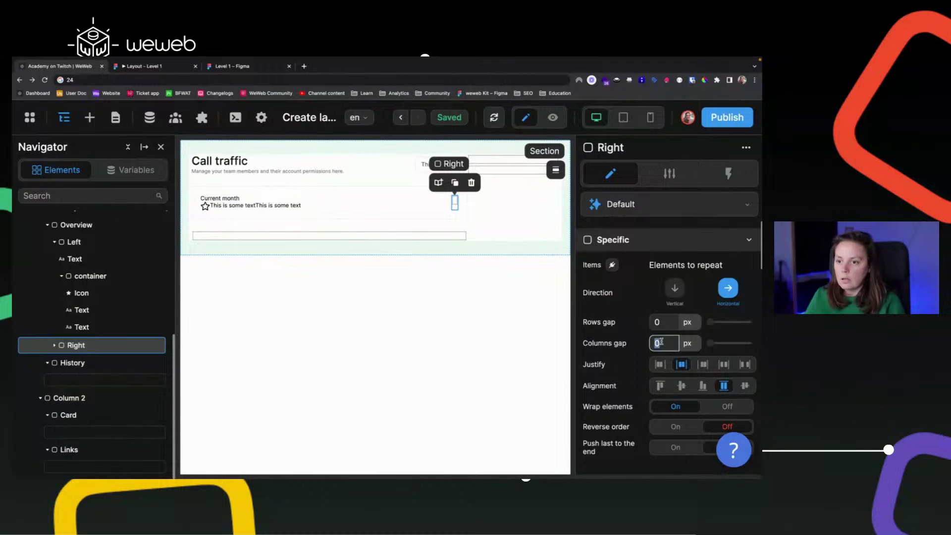
pyautogui.write('8')
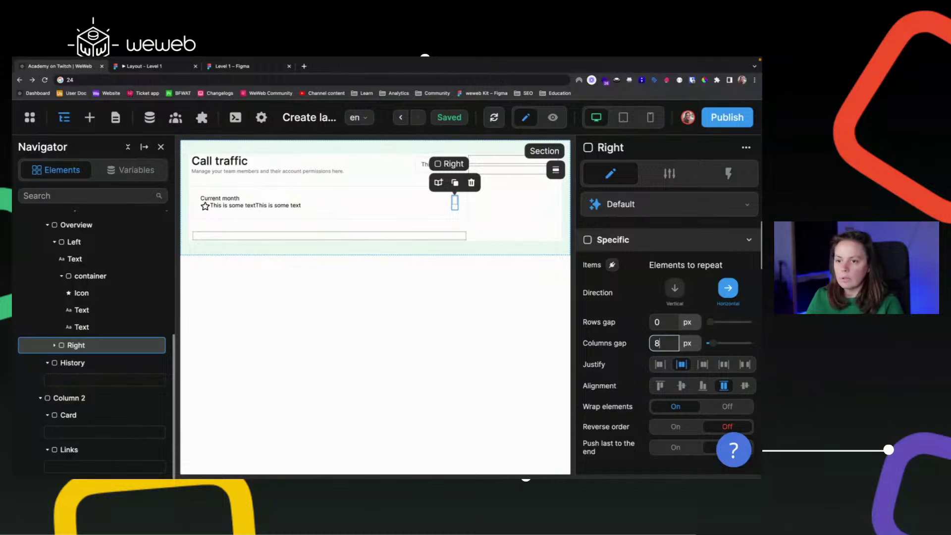
pyautogui.press('super+a')
pyautogui.write('0')
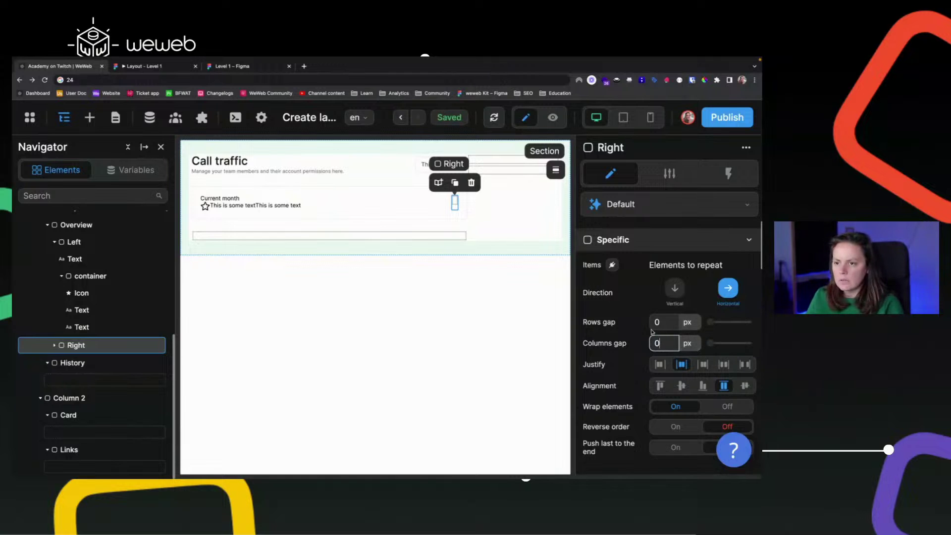
pyautogui.click(54, 346)
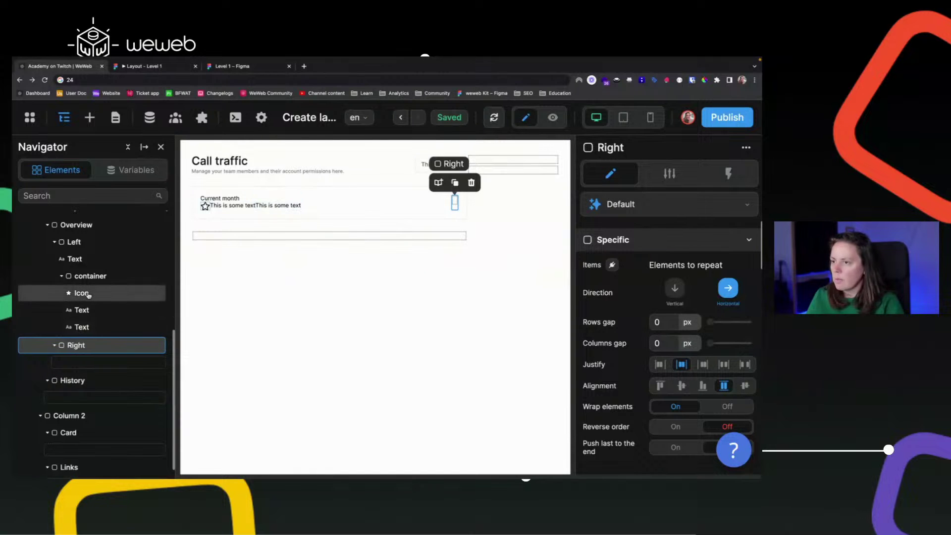
pyautogui.click(400, 118)
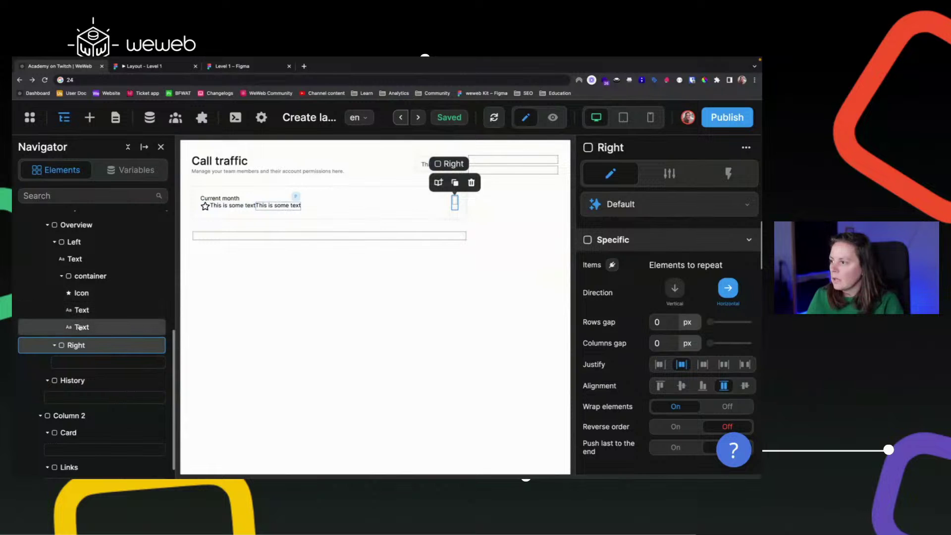
# - Try an 8 px columns gap on the nested container holding the icon and two texts, and set it to 20 px
pyautogui.click(91, 276)
pyautogui.click(657, 343)
pyautogui.write('8')
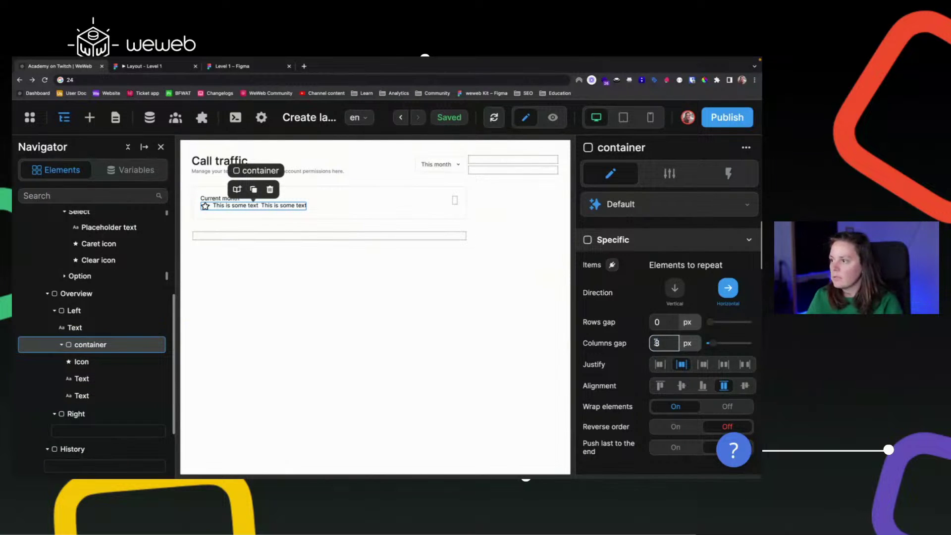
pyautogui.click(252, 67)
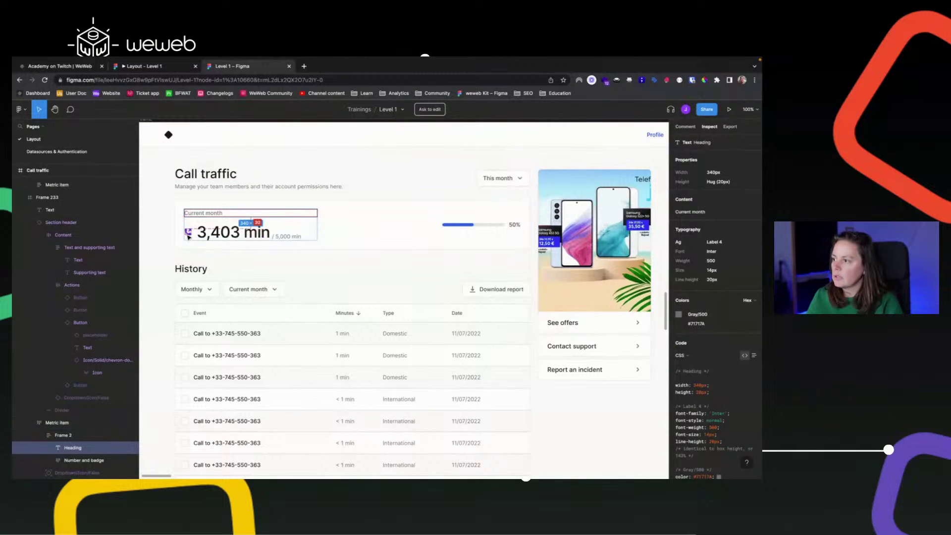
pyautogui.click(141, 66)
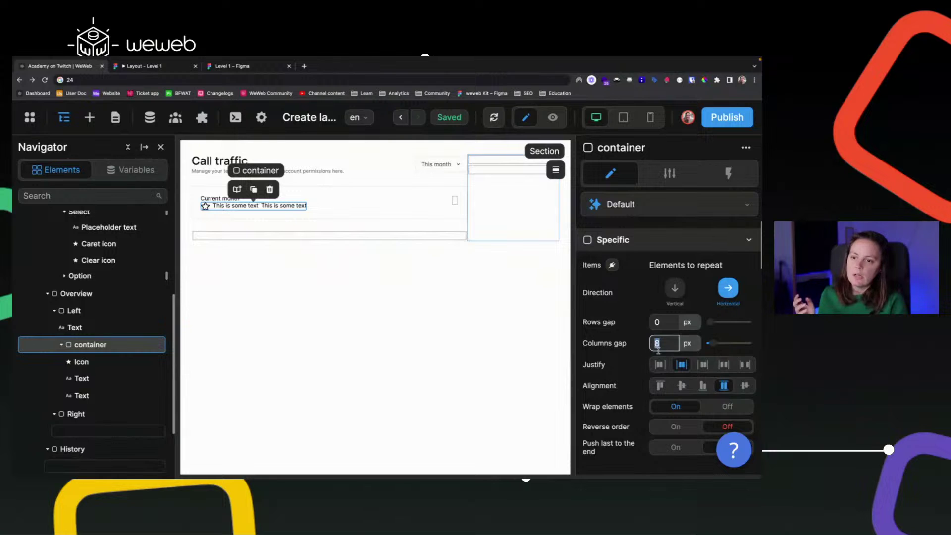
pyautogui.moveTo(709, 343)
pyautogui.mouseDown()
pyautogui.moveTo(737, 346)
pyautogui.moveTo(717, 344)
pyautogui.mouseUp()
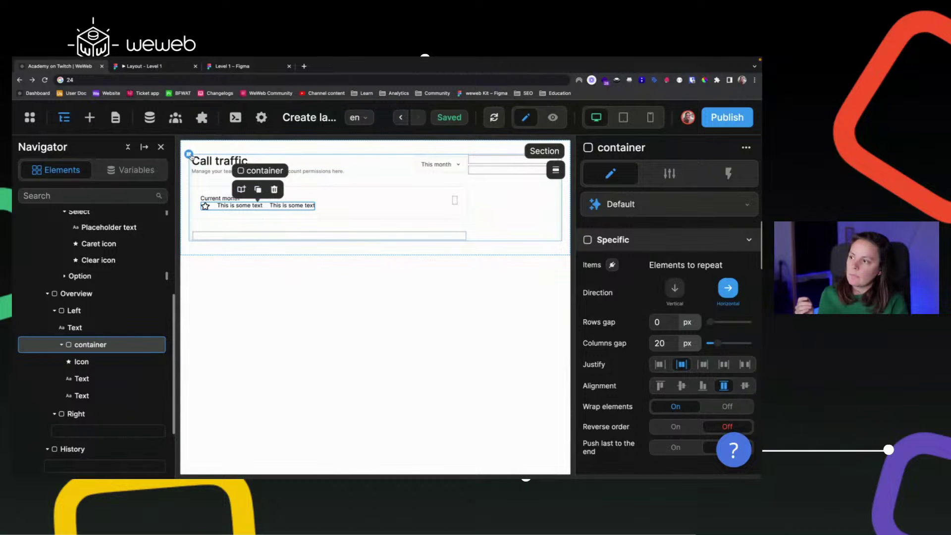
pyautogui.click(225, 172)
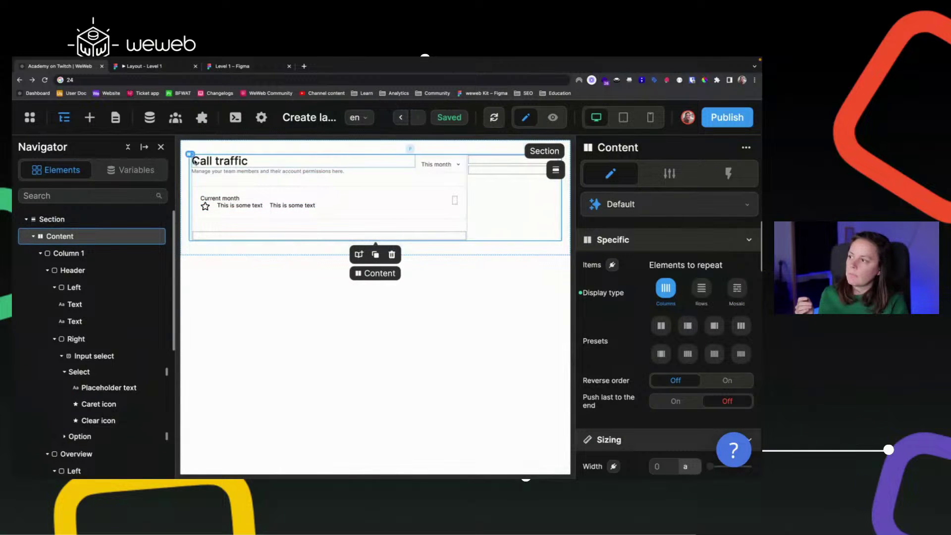
pyautogui.click(221, 199)
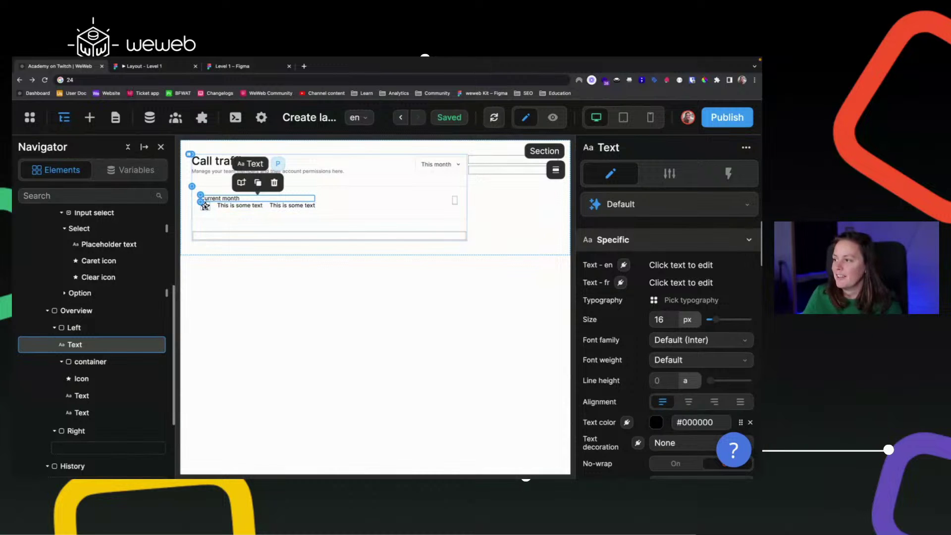
pyautogui.click(236, 68)
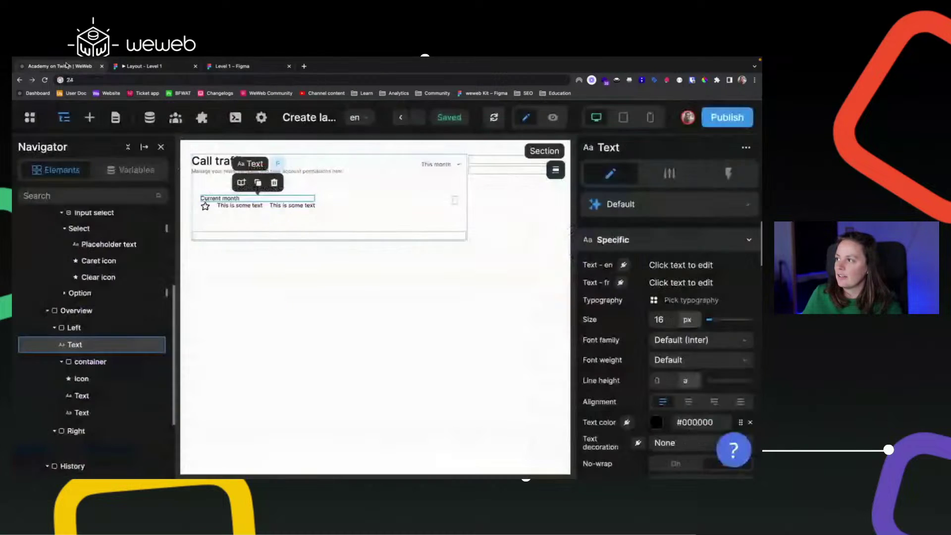
pyautogui.click(139, 66)
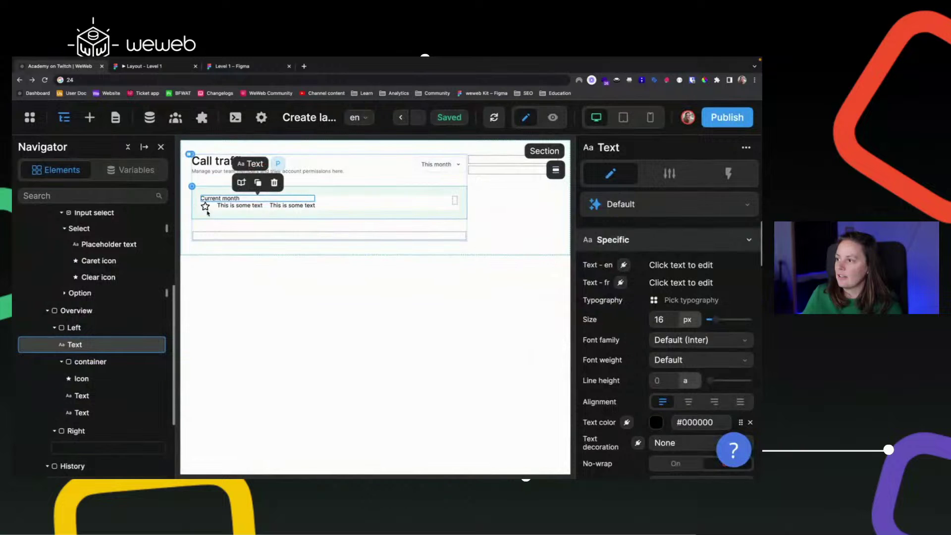
# - Replace the star icon in the nested container with the phone-outgoing icon from Hero Icons
pyautogui.click(205, 206)
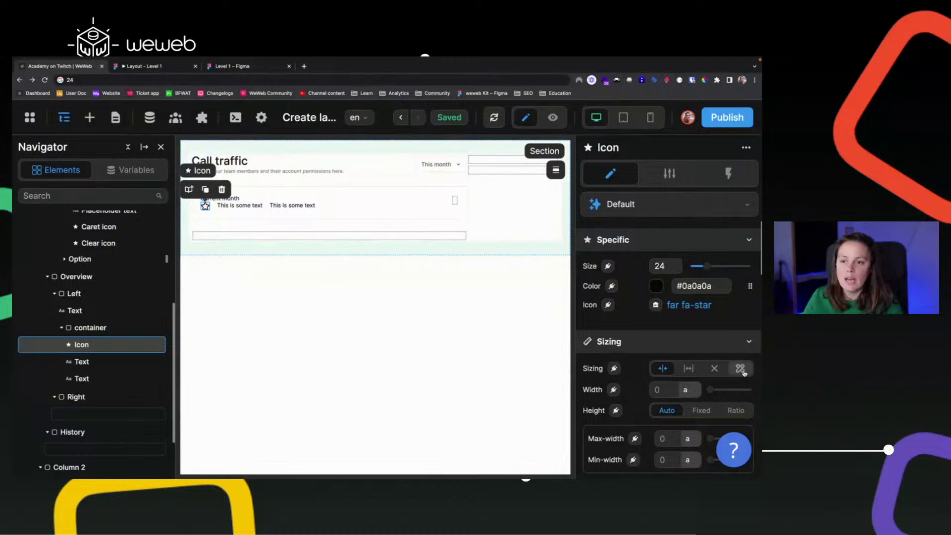
pyautogui.click(684, 306)
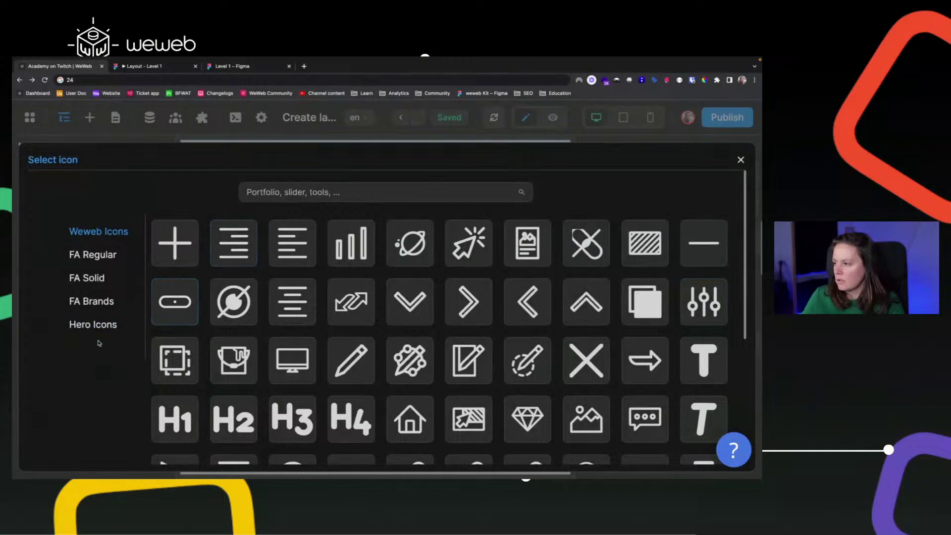
pyautogui.click(94, 324)
pyautogui.scroll(-3, 448, 342)
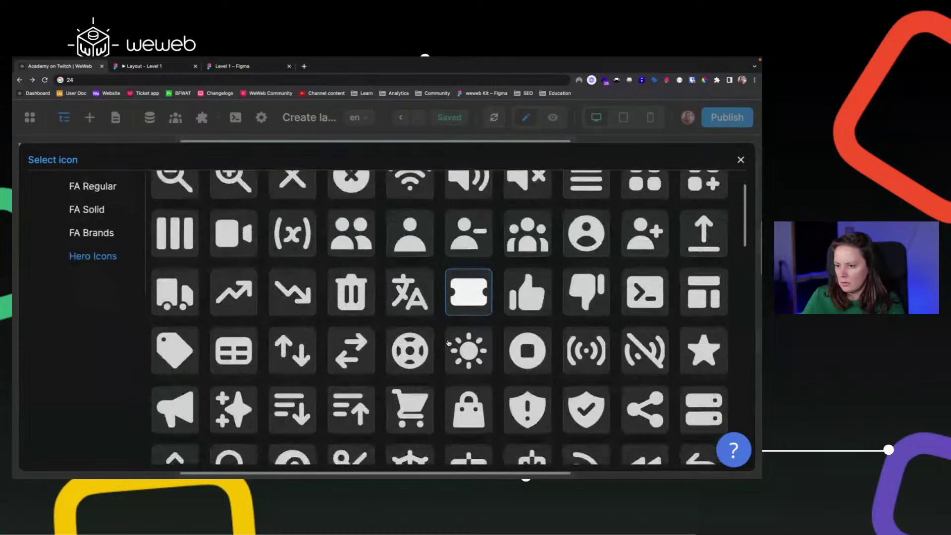
pyautogui.scroll(-2, 449, 343)
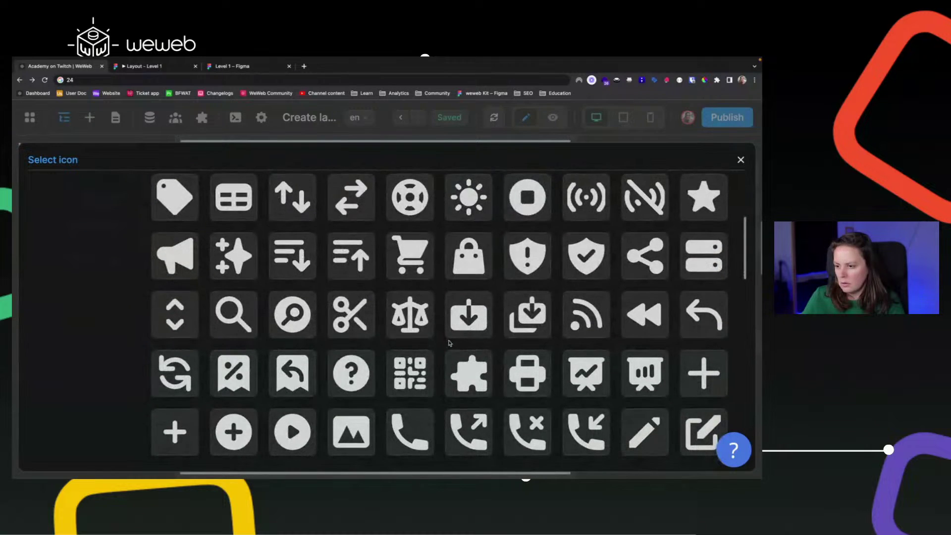
pyautogui.click(485, 419)
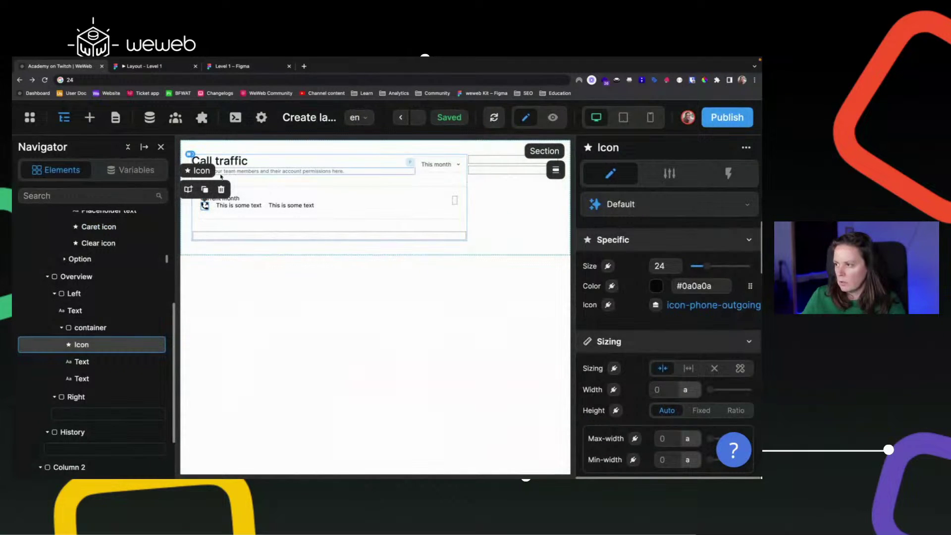
# - Switch to Figma, inspect the size and colour of the phone icon beside 3,403 min, and return to WeWeb
pyautogui.click(243, 66)
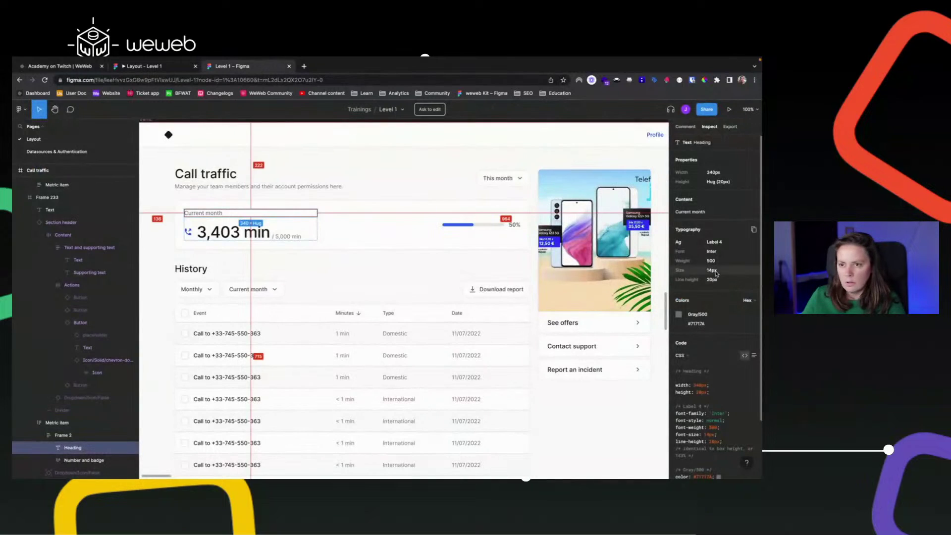
pyautogui.click(188, 232)
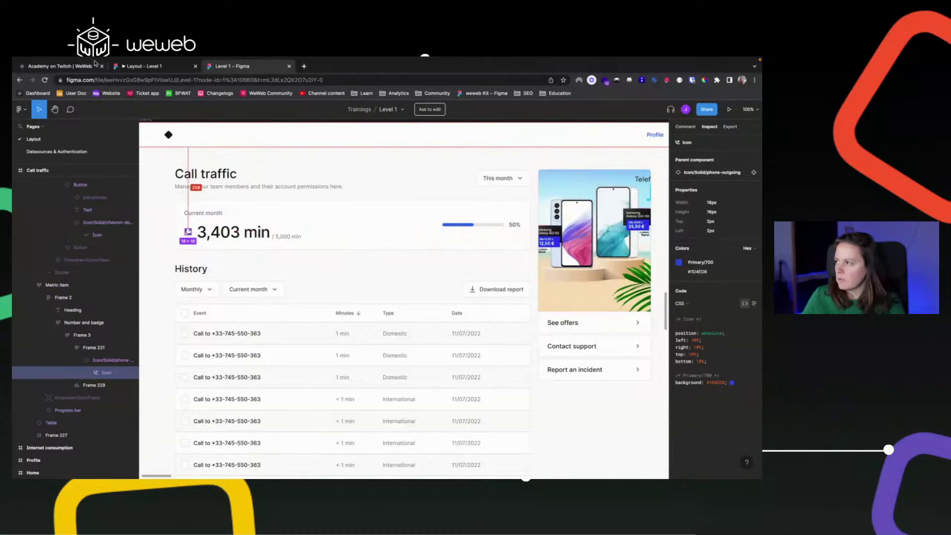
pyautogui.moveTo(78, 67)
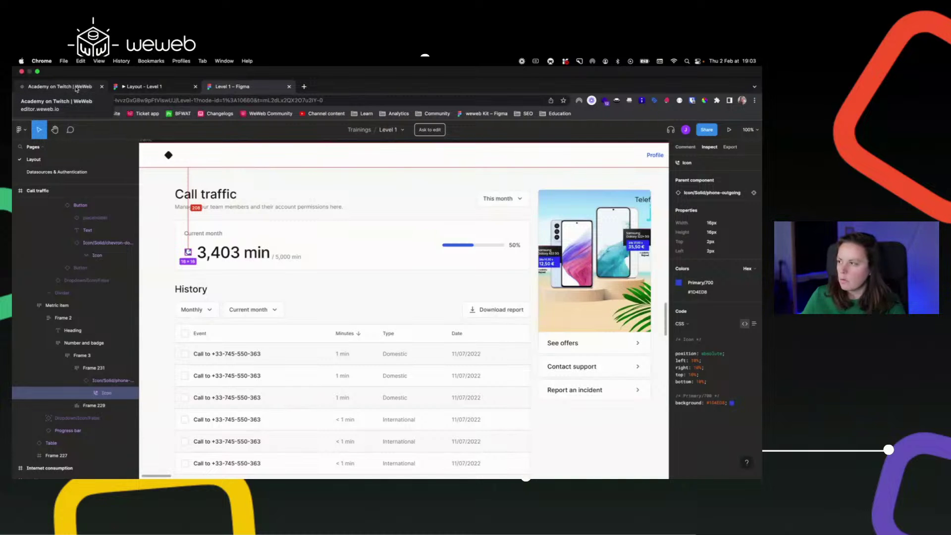
pyautogui.click(76, 88)
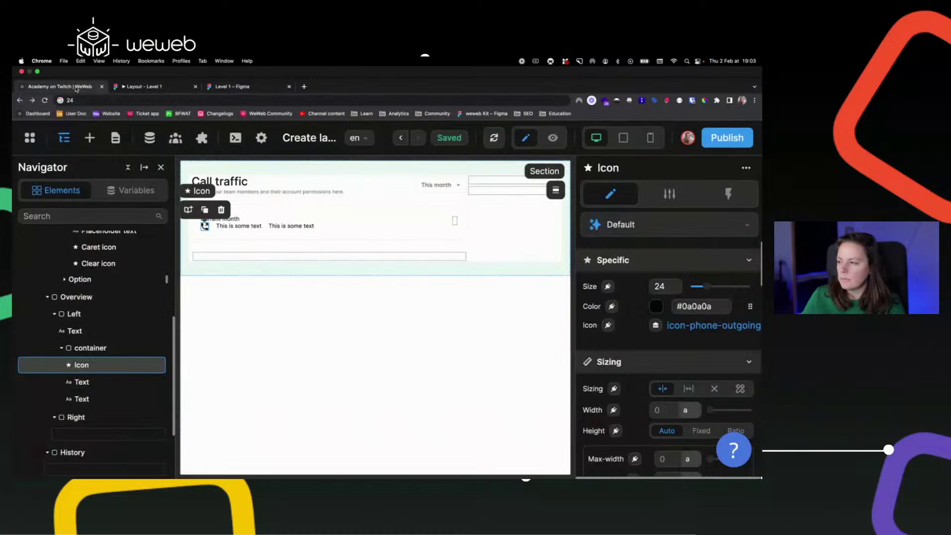
pyautogui.scroll(-10, 720, 367)
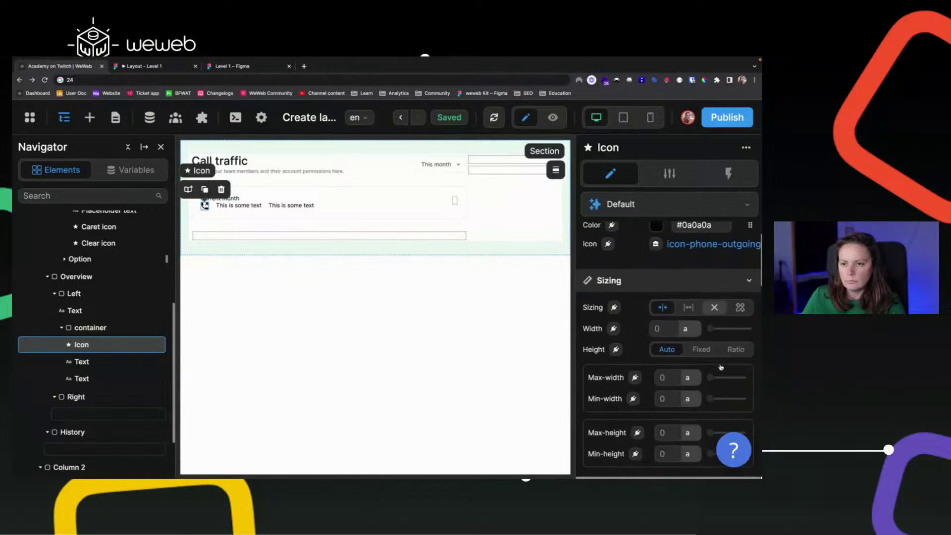
pyautogui.scroll(-10, 720, 366)
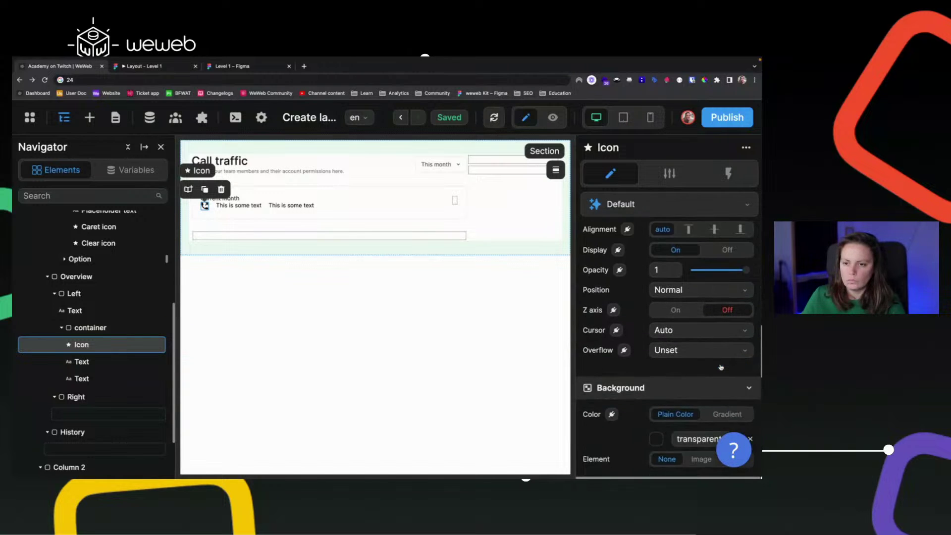
pyautogui.scroll(3, 720, 367)
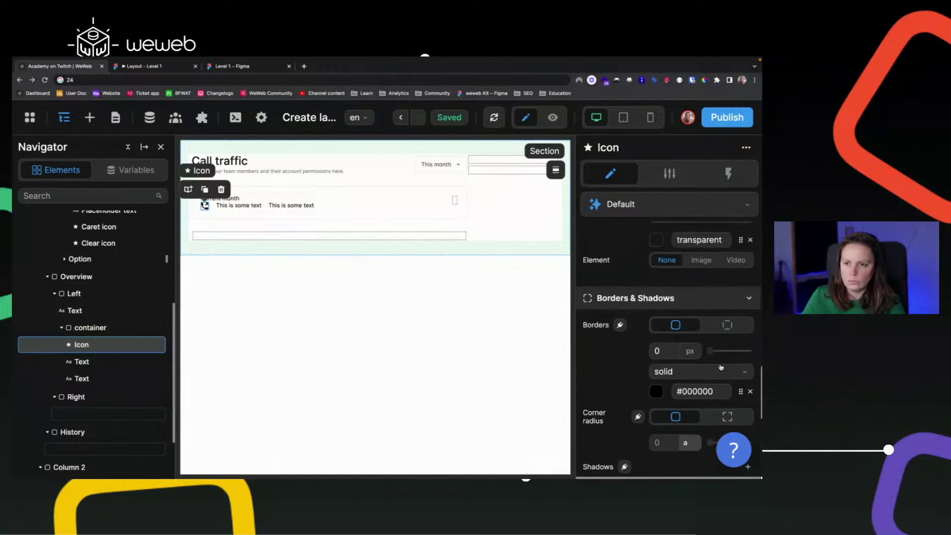
pyautogui.click(697, 262)
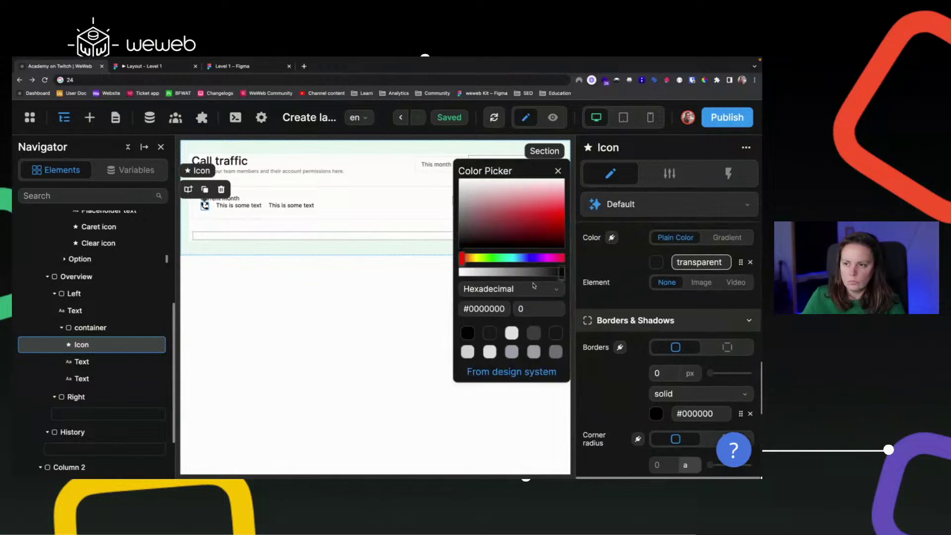
pyautogui.click(518, 372)
pyautogui.click(505, 339)
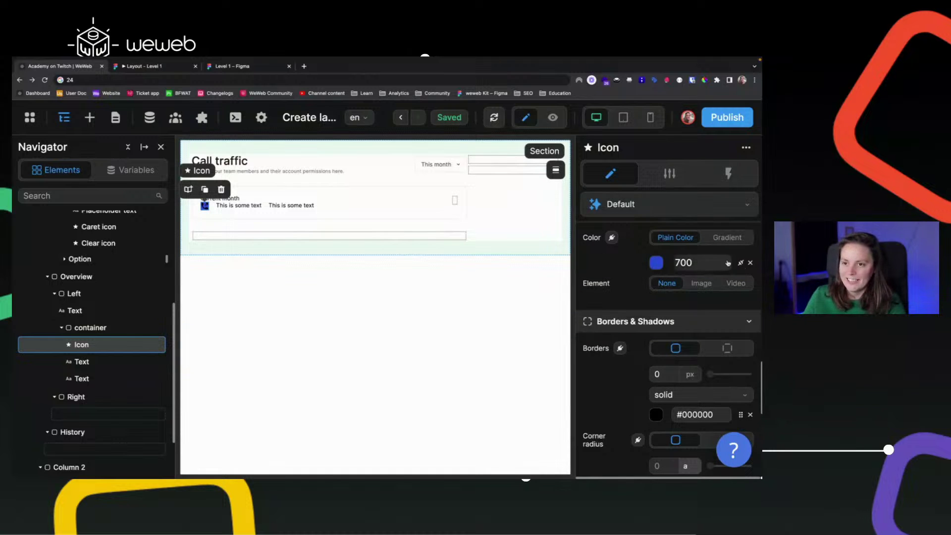
pyautogui.click(750, 262)
# - Set the phone icon's own colour to the blue 700 shade from the design system
pyautogui.scroll(1, 680, 311)
pyautogui.scroll(10, 680, 311)
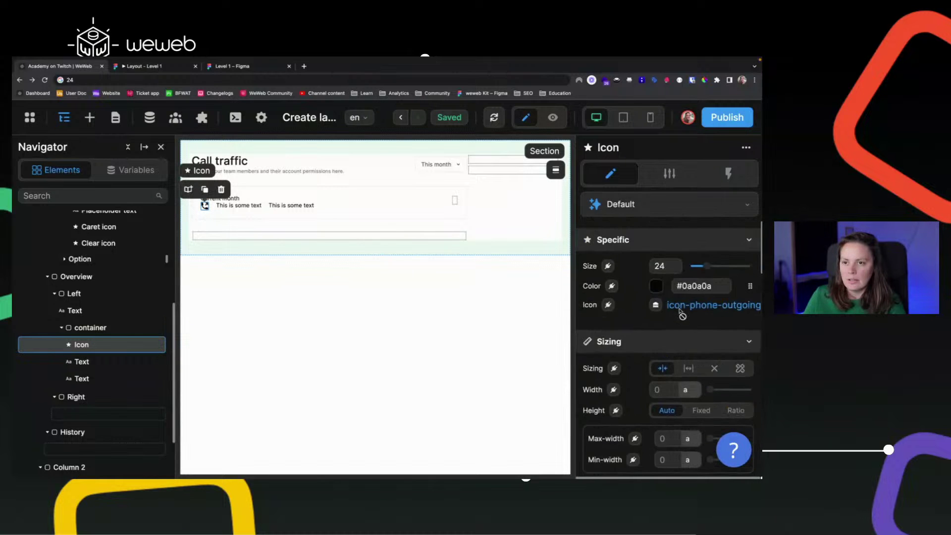
pyautogui.click(693, 286)
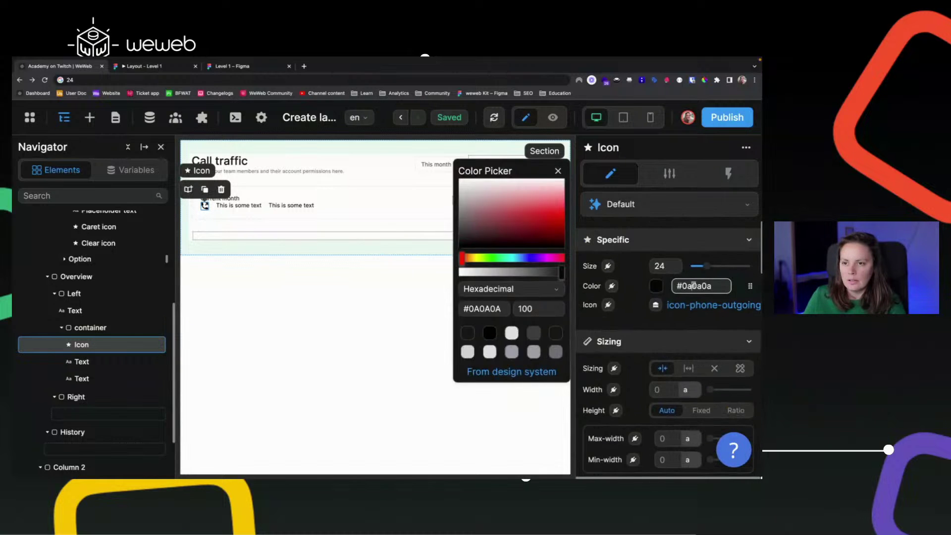
pyautogui.click(518, 372)
pyautogui.click(494, 339)
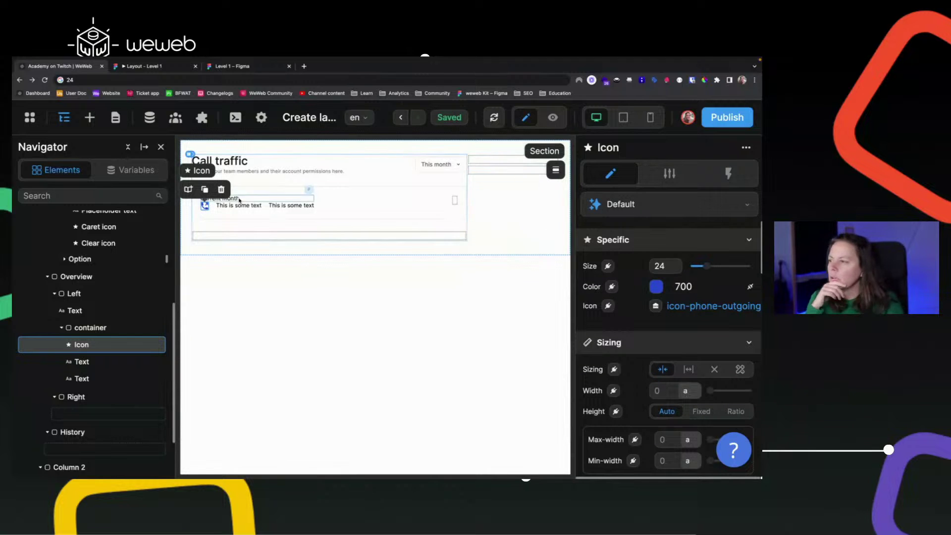
# - Vertically center the phone icon and the two texts within their nested container
pyautogui.click(208, 208)
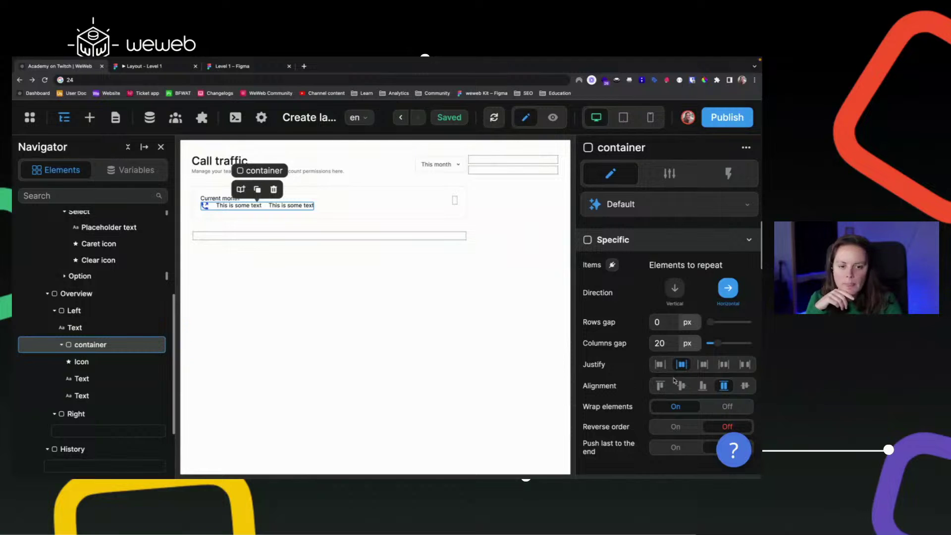
pyautogui.click(683, 387)
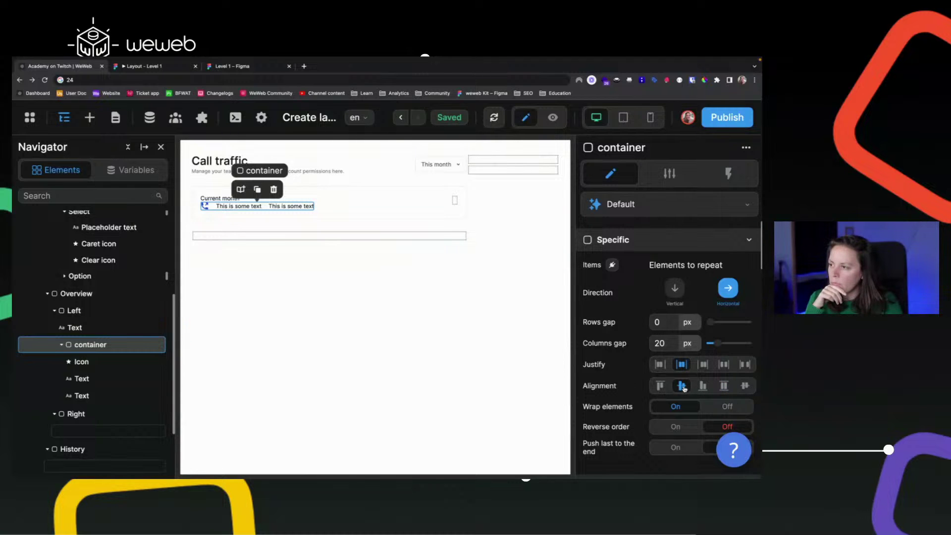